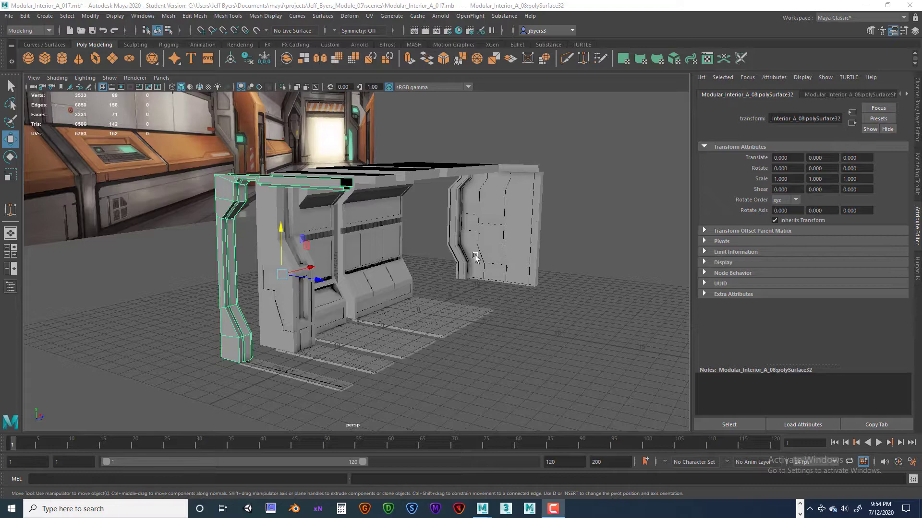
Examine the layout of the modular wall, pillar, floor, ceiling and door pieces from several angles.
{"action": "mouse_move", "coordinate": [447, 262]}
{"action": "left_mouse_down", "text": "alt"}
{"action": "mouse_move", "coordinate": [467, 254]}
{"action": "mouse_move", "coordinate": [439, 254]}
{"action": "left_mouse_up", "text": "alt"}
{"action": "right_click_drag", "start_coordinate": [439, 254], "coordinate": [489, 267], "text": "alt"}
{"action": "left_click_drag", "start_coordinate": [489, 267], "coordinate": [440, 244], "text": "alt"}
{"action": "right_click_drag", "start_coordinate": [441, 245], "coordinate": [507, 255], "text": "alt"}
{"action": "left_click_drag", "start_coordinate": [507, 254], "coordinate": [431, 234], "text": "alt"}
{"action": "scroll", "coordinate": [416, 232], "scroll_direction": "down", "scroll_amount": 3}
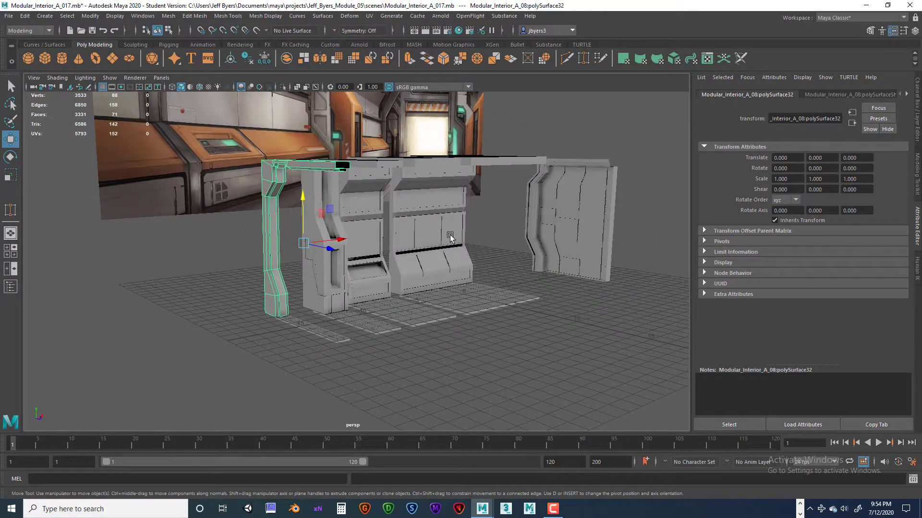
{"action": "left_click_drag", "start_coordinate": [450, 237], "coordinate": [545, 235], "text": "alt"}
{"action": "scroll", "coordinate": [549, 246], "scroll_direction": "up", "scroll_amount": 3}
{"action": "middle_click_drag", "start_coordinate": [546, 234], "coordinate": [520, 248], "text": "alt"}
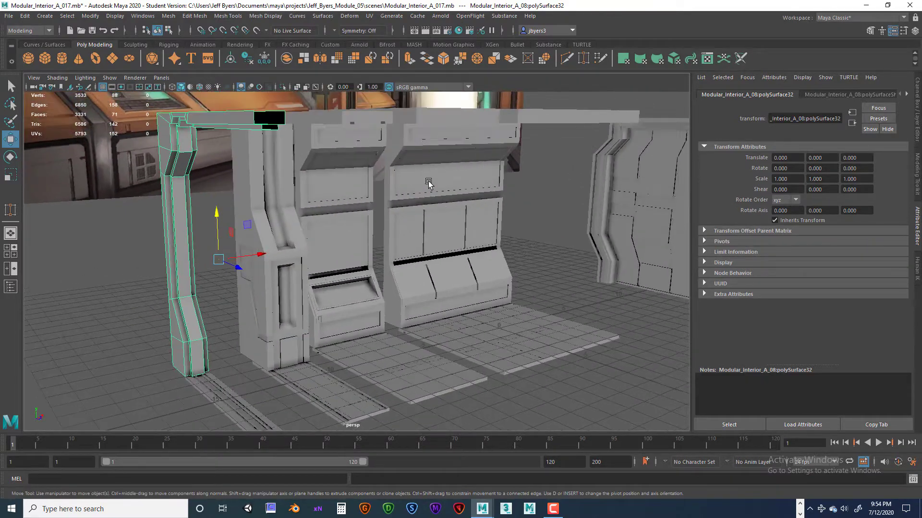
{"action": "scroll", "coordinate": [463, 188], "scroll_direction": "down", "scroll_amount": 2}
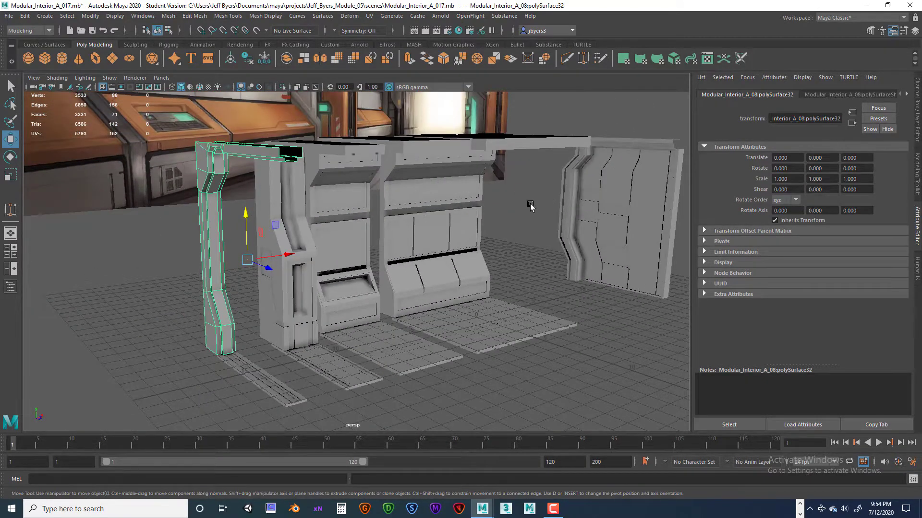
{"action": "left_click_drag", "start_coordinate": [530, 206], "coordinate": [493, 199], "text": "alt"}
{"action": "scroll", "coordinate": [432, 203], "scroll_direction": "up", "scroll_amount": 3}
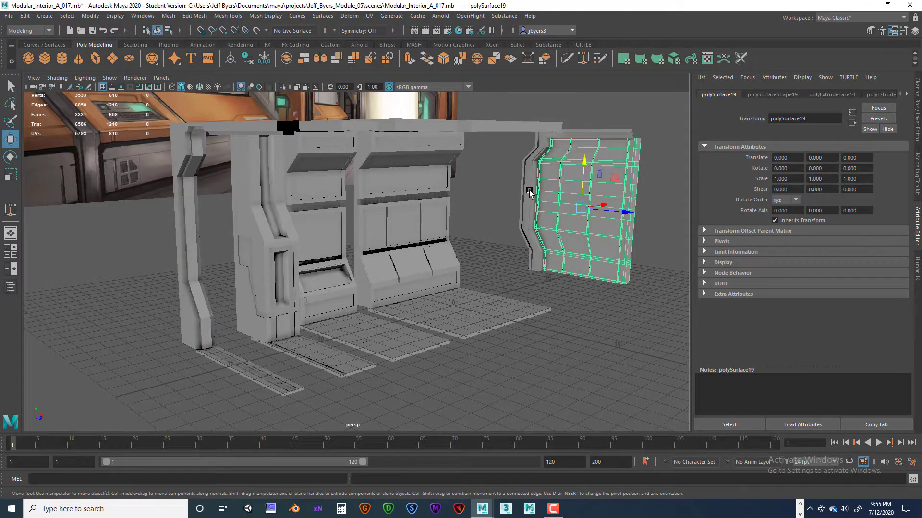
Select the individual wall, pillar and ceiling modules to inspect how the kit is divided up.
{"action": "left_click_drag", "start_coordinate": [416, 136], "coordinate": [181, 198], "text": "alt"}
{"action": "left_click", "coordinate": [350, 199]}
{"action": "left_click", "coordinate": [276, 213]}
{"action": "scroll", "coordinate": [385, 211], "scroll_direction": "up", "scroll_amount": 3}
{"action": "scroll", "coordinate": [441, 243], "scroll_direction": "down", "scroll_amount": 5}
{"action": "left_click", "coordinate": [164, 183]}
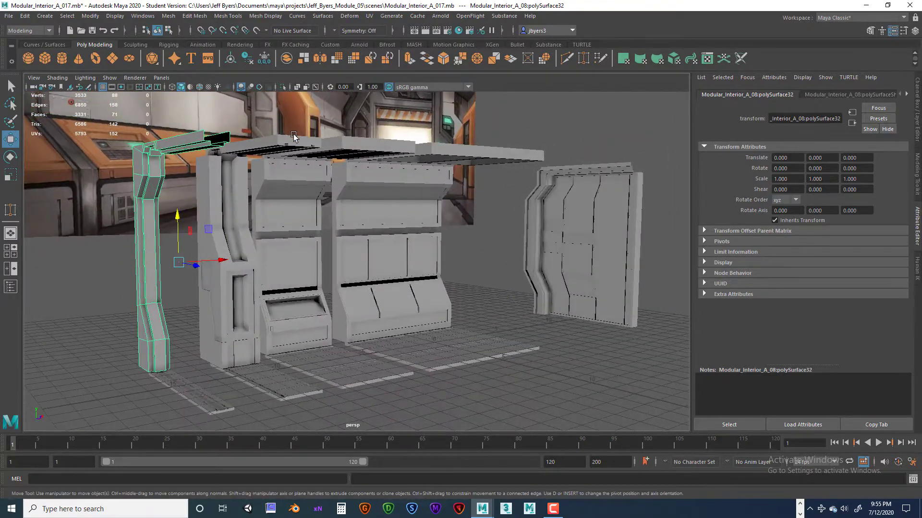
{"action": "left_click_drag", "start_coordinate": [284, 143], "coordinate": [271, 152], "text": "alt"}
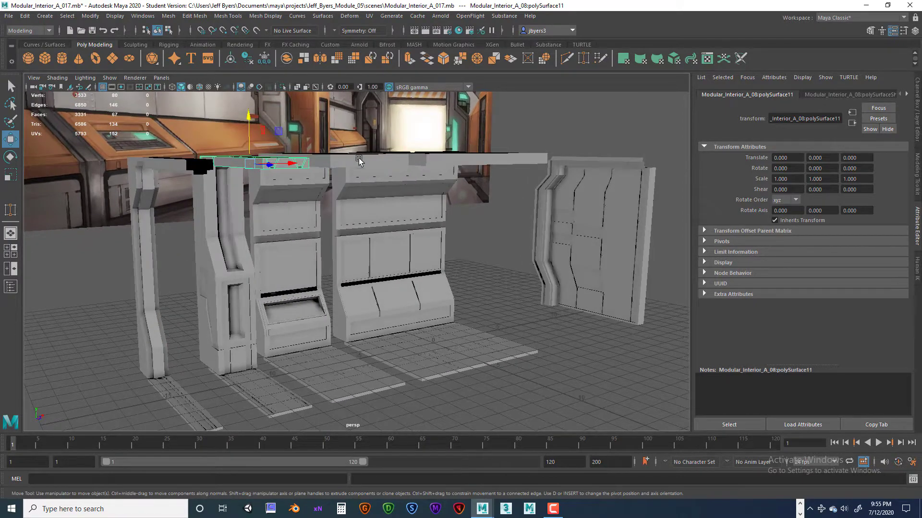
Merge the stray vertices at the groove on the front edge of the largest floor panel with the Target Weld Tool.
{"action": "mouse_move", "coordinate": [434, 204]}
{"action": "left_mouse_down", "text": "alt"}
{"action": "mouse_move", "coordinate": [422, 199]}
{"action": "mouse_move", "coordinate": [436, 221]}
{"action": "left_mouse_up", "text": "alt"}
{"action": "left_click", "coordinate": [432, 268]}
{"action": "left_click_drag", "start_coordinate": [432, 268], "coordinate": [405, 270], "text": "alt"}
{"action": "scroll", "coordinate": [405, 270], "scroll_direction": "up", "scroll_amount": 5}
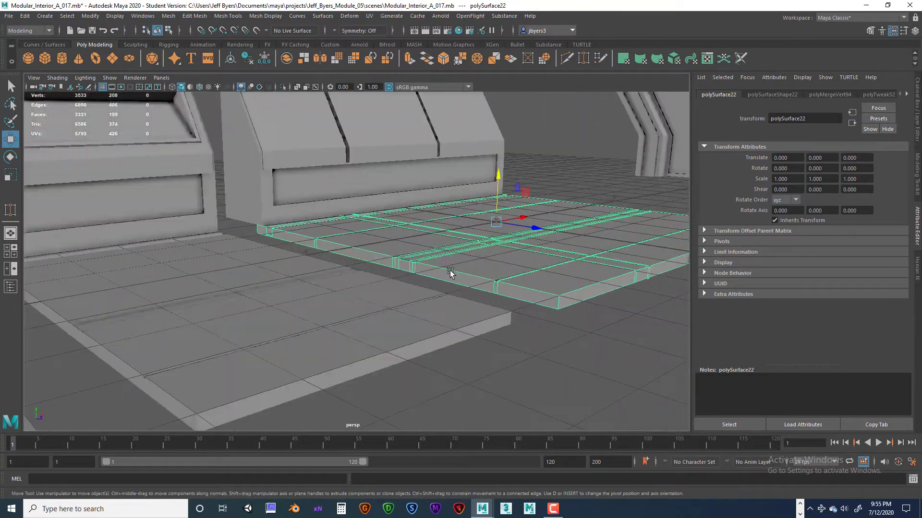
{"action": "key", "text": "f"}
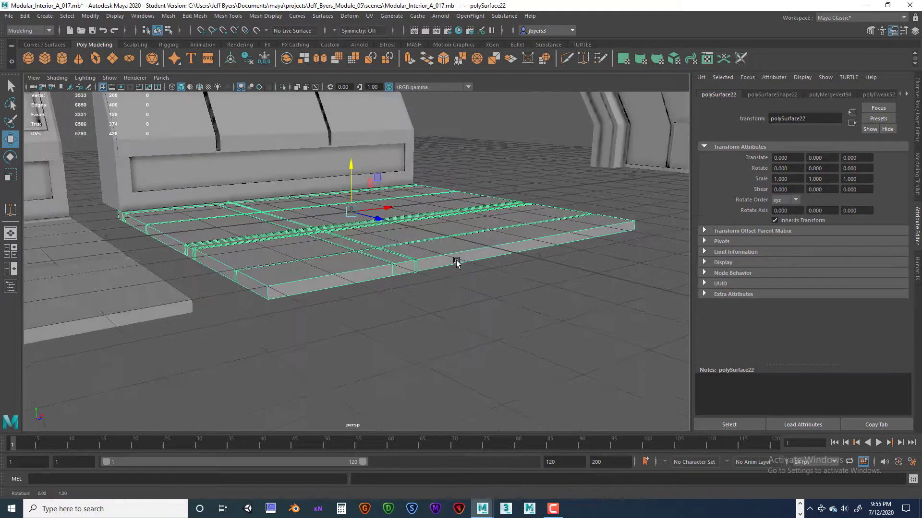
{"action": "scroll", "coordinate": [456, 257], "scroll_direction": "up", "scroll_amount": 5}
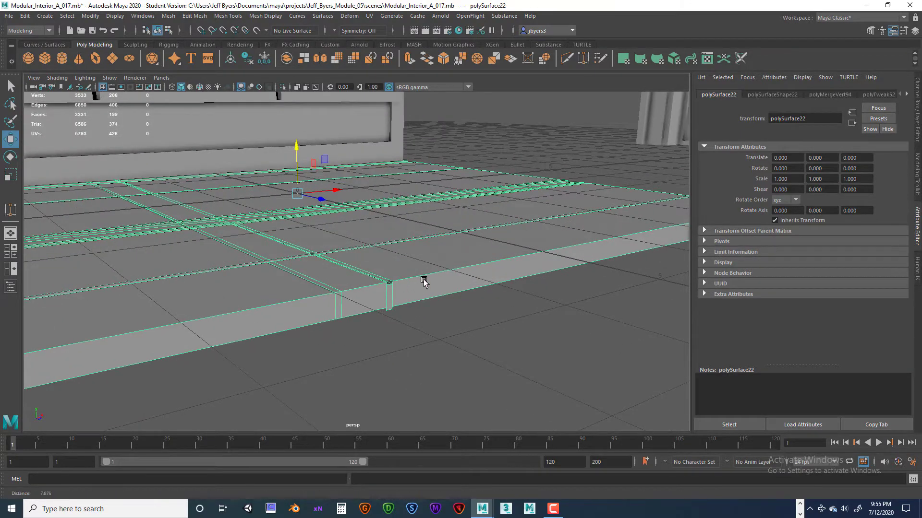
{"action": "scroll", "coordinate": [498, 288], "scroll_direction": "up", "scroll_amount": 2}
{"action": "left_click_drag", "start_coordinate": [404, 301], "coordinate": [514, 278], "text": "alt"}
{"action": "scroll", "coordinate": [512, 279], "scroll_direction": "down", "scroll_amount": 5}
{"action": "scroll", "coordinate": [367, 283], "scroll_direction": "up", "scroll_amount": 4}
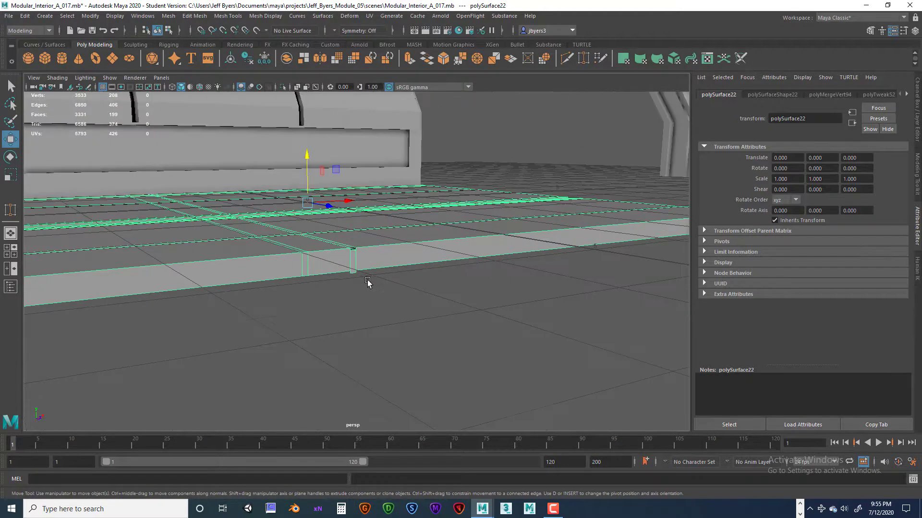
{"action": "left_click_drag", "start_coordinate": [353, 262], "coordinate": [481, 270], "text": "alt"}
{"action": "right_click_drag", "start_coordinate": [520, 244], "coordinate": [518, 271]}
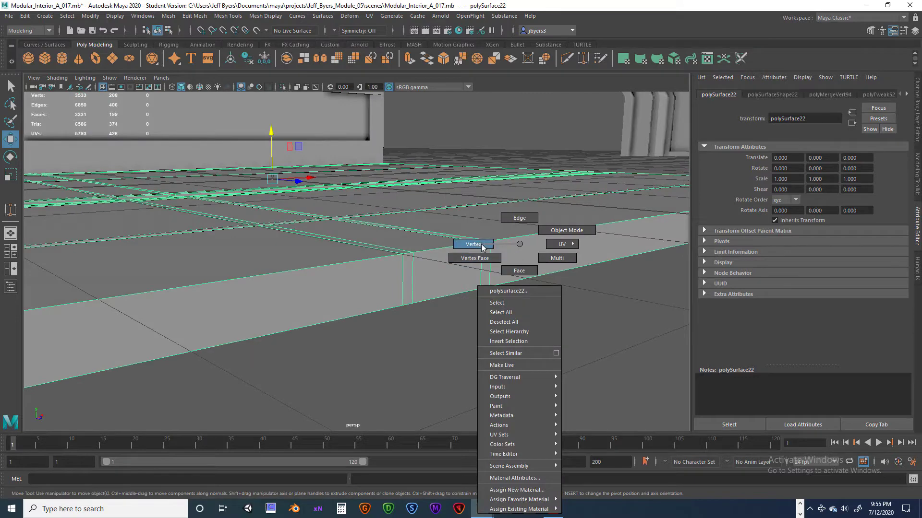
{"action": "right_click_drag", "start_coordinate": [483, 247], "coordinate": [483, 247]}
{"action": "right_click", "coordinate": [505, 244]}
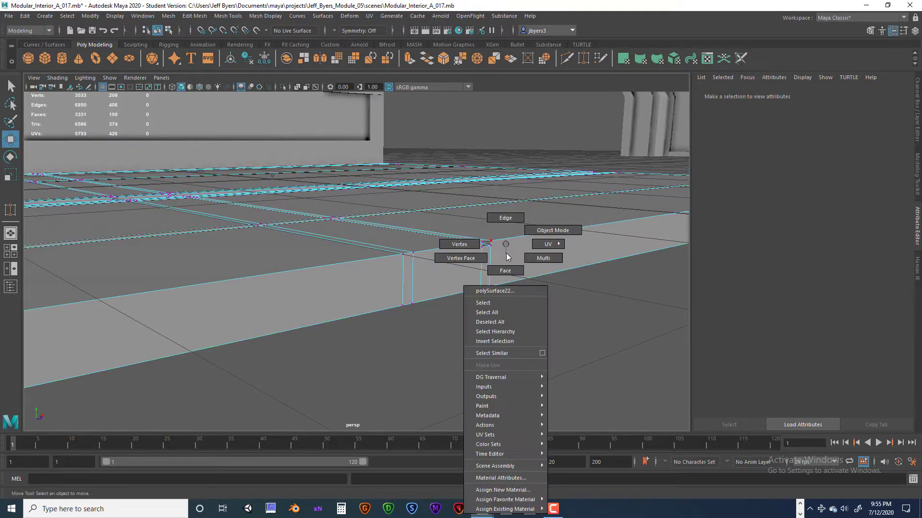
{"action": "left_click", "coordinate": [489, 303]}
{"action": "right_click", "coordinate": [528, 251], "text": "shift"}
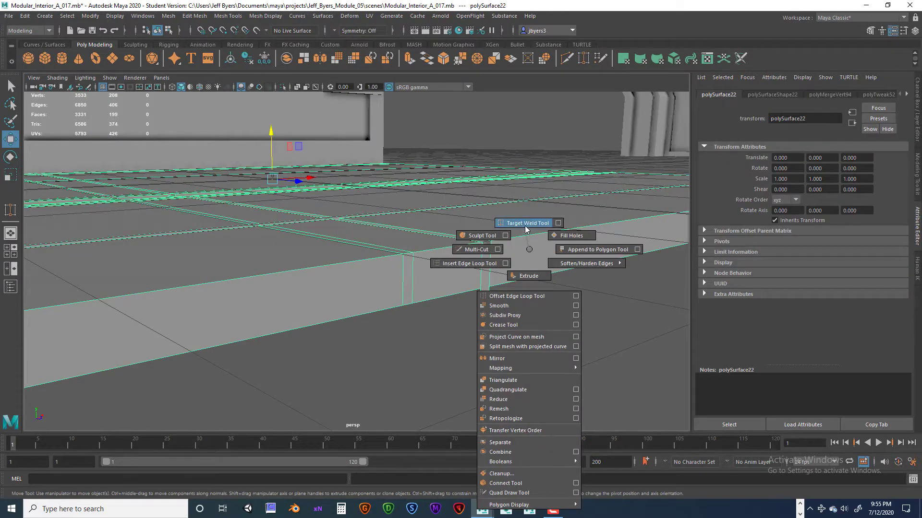
{"action": "left_click", "coordinate": [527, 224]}
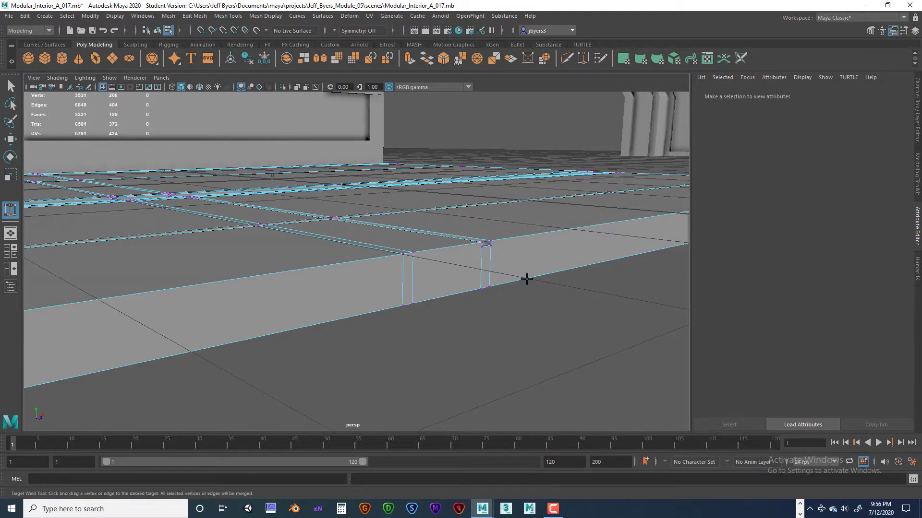
{"action": "scroll", "coordinate": [526, 279], "scroll_direction": "down", "scroll_amount": 5}
{"action": "scroll", "coordinate": [352, 260], "scroll_direction": "down", "scroll_amount": 5}
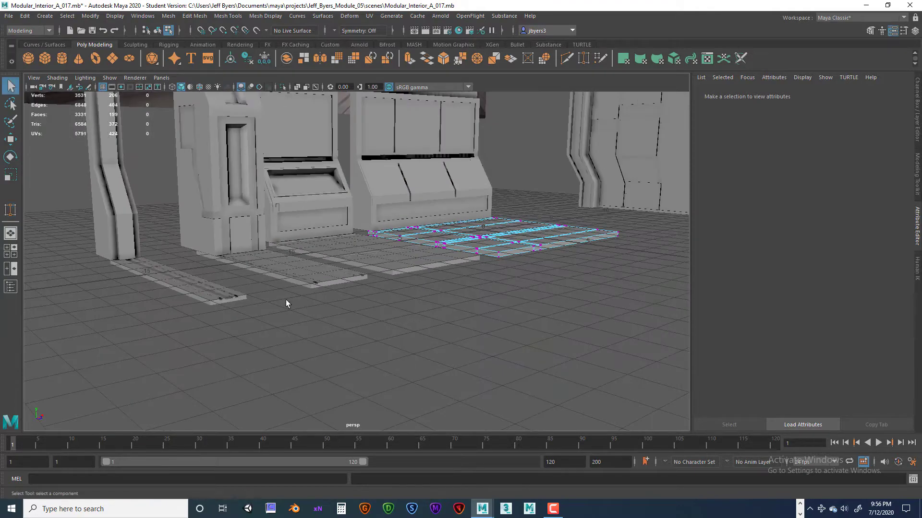
Move the two outer top corner vertices of the end pillar frame inward to the start of the ceiling beam.
{"action": "left_click_drag", "start_coordinate": [286, 299], "coordinate": [378, 289], "text": "alt"}
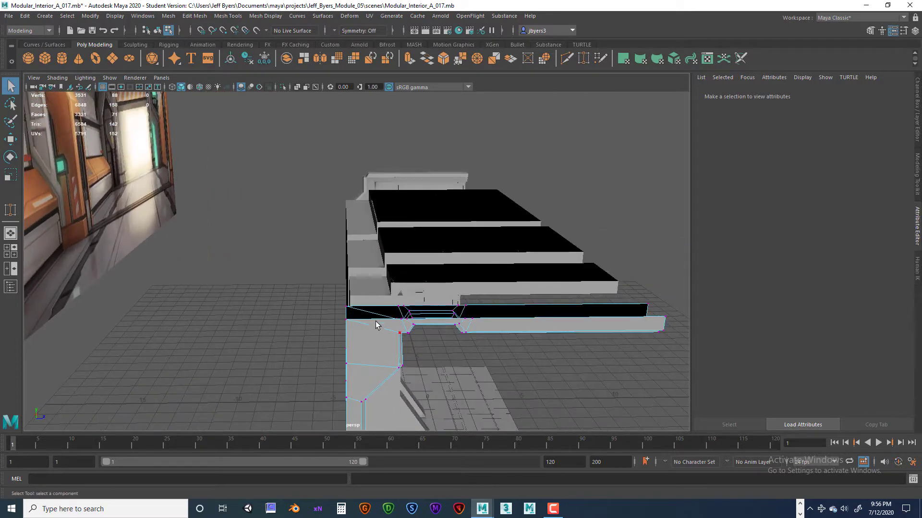
{"action": "right_click_drag", "start_coordinate": [376, 322], "coordinate": [330, 248]}
{"action": "left_click_drag", "start_coordinate": [354, 313], "coordinate": [278, 321], "text": "alt"}
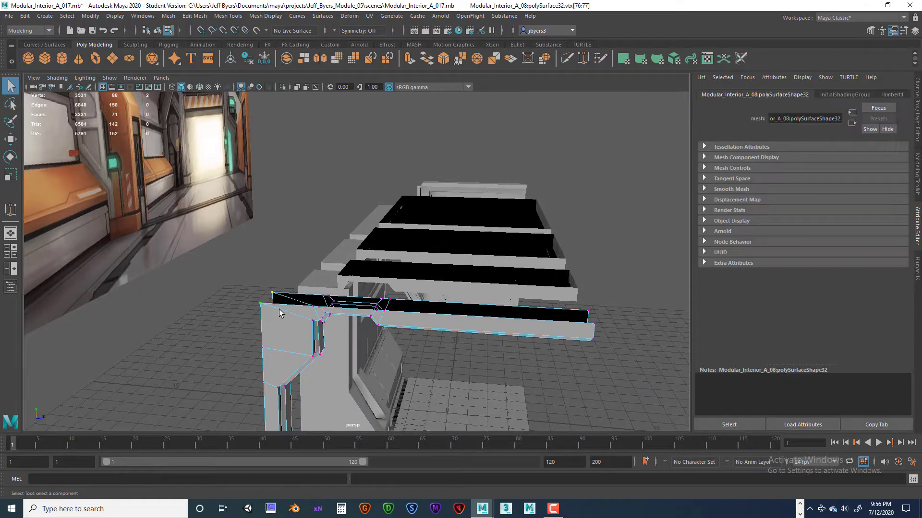
{"action": "key", "text": "w"}
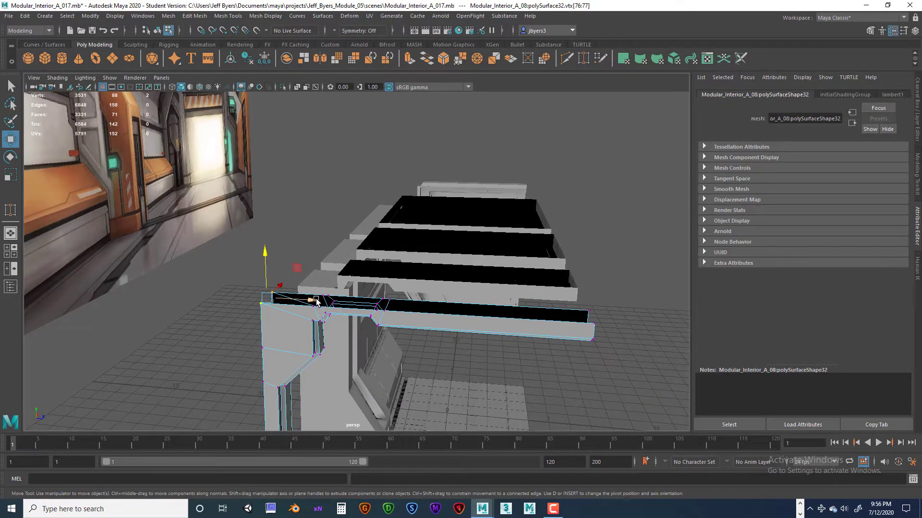
{"action": "left_click_drag", "start_coordinate": [316, 301], "coordinate": [336, 300]}
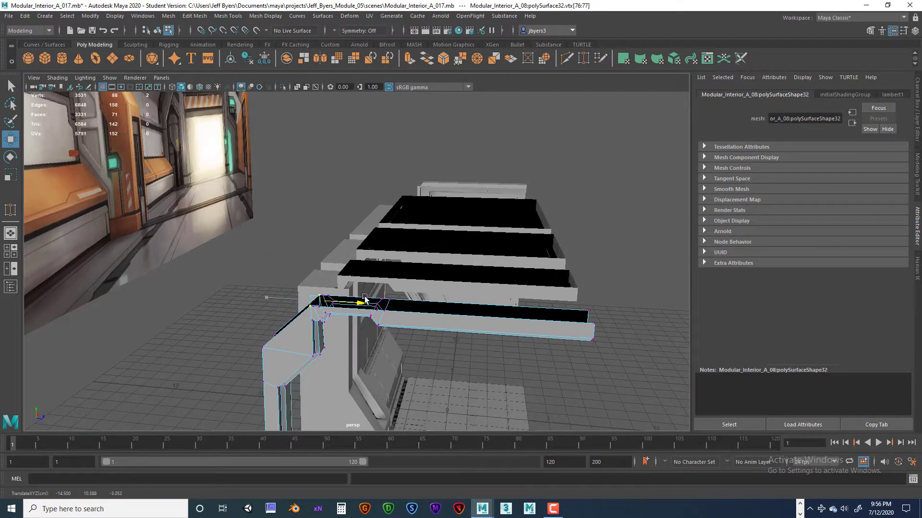
{"action": "scroll", "coordinate": [361, 301], "scroll_direction": "up", "scroll_amount": 5}
{"action": "left_click_drag", "start_coordinate": [364, 302], "coordinate": [400, 308], "text": "alt"}
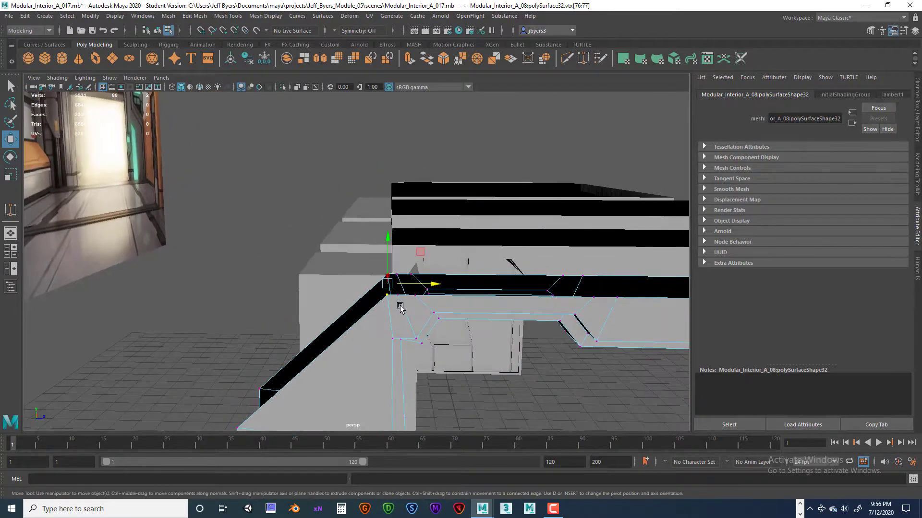
Align the two moved corner vertices with the ceiling panels' end in the side view, at about -3 in Z.
{"action": "key", "text": "space"}
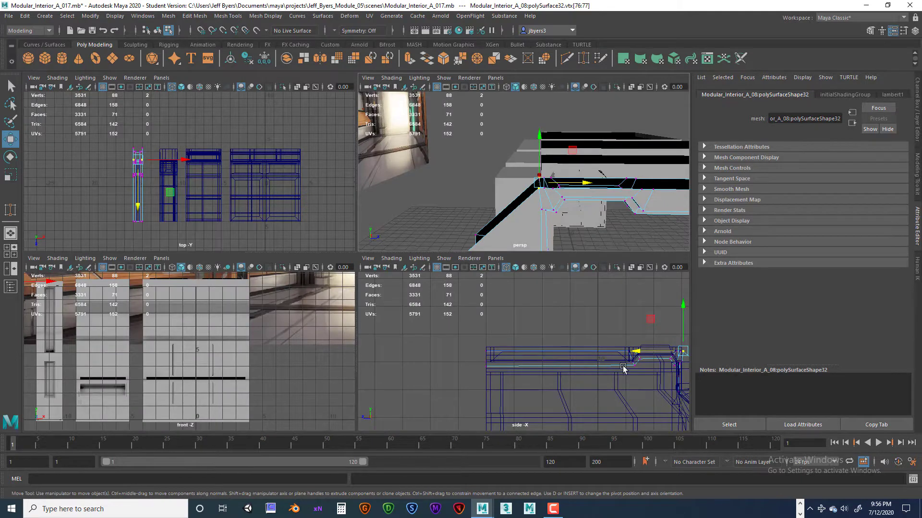
{"action": "key", "text": "space"}
{"action": "scroll", "coordinate": [545, 330], "scroll_direction": "up", "scroll_amount": 6}
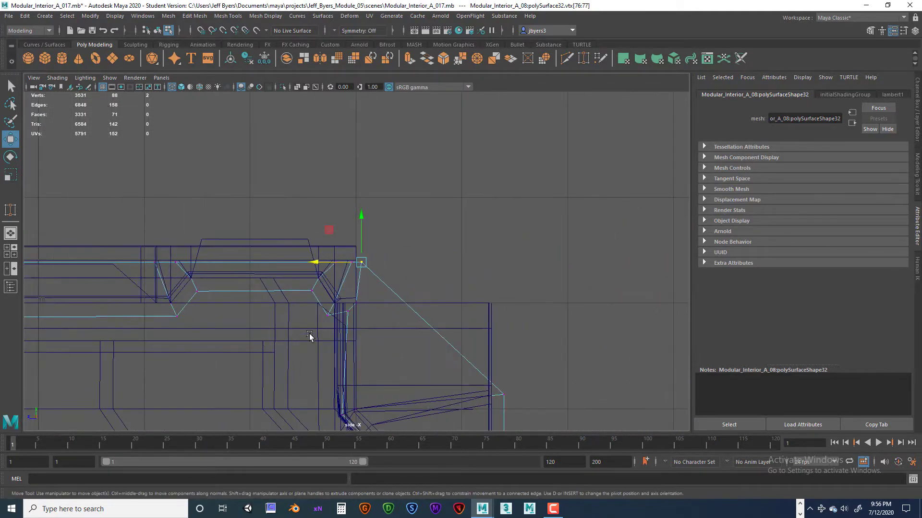
{"action": "scroll", "coordinate": [309, 336], "scroll_direction": "up", "scroll_amount": 5}
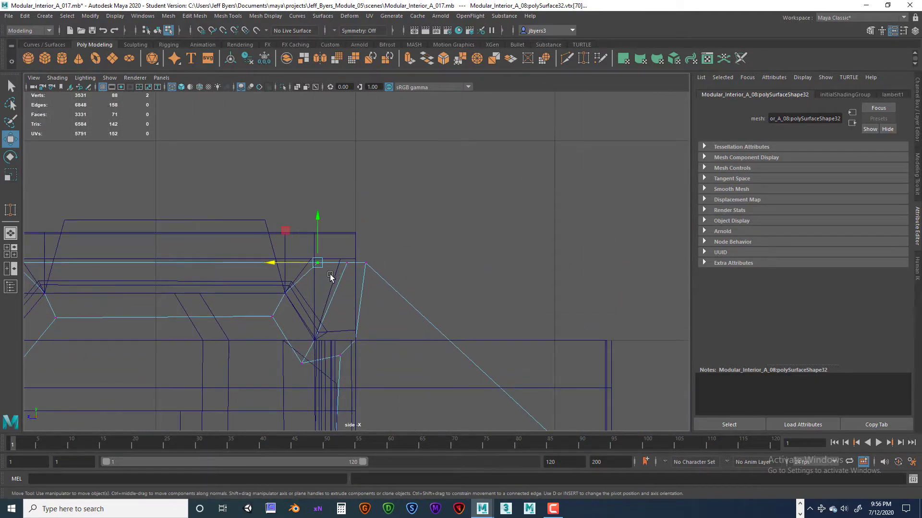
{"action": "left_click_drag", "start_coordinate": [295, 264], "coordinate": [344, 266]}
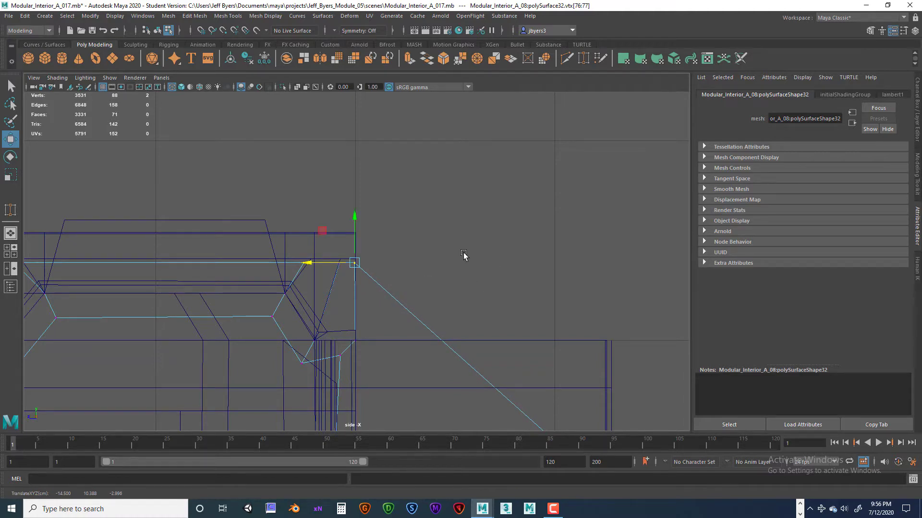
{"action": "key", "text": "space"}
{"action": "key", "text": "space"}
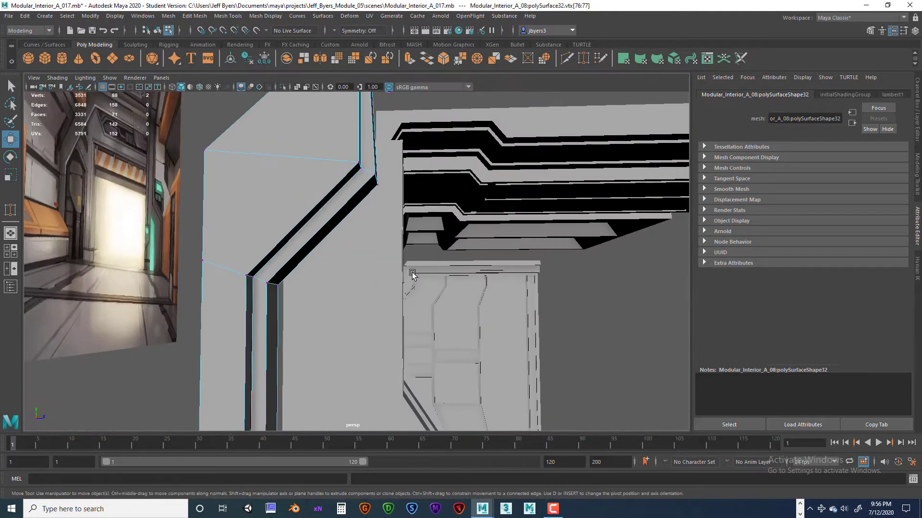
Extract the ceiling beam faces from the end pillar frame as a separate mesh and return to object selection.
{"action": "key", "text": "f"}
{"action": "right_click_drag", "start_coordinate": [418, 200], "coordinate": [439, 228]}
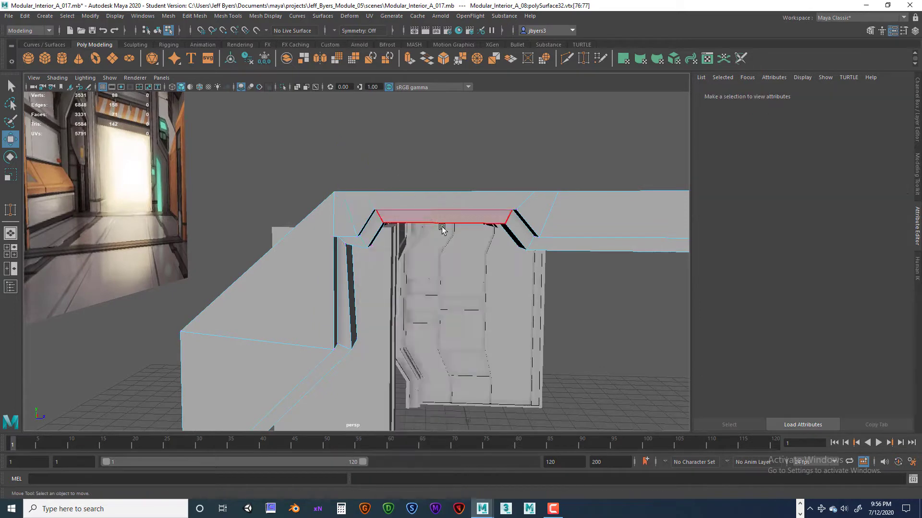
{"action": "left_click_drag", "start_coordinate": [442, 228], "coordinate": [516, 315], "text": "alt"}
{"action": "key", "text": "space"}
{"action": "key", "text": "space"}
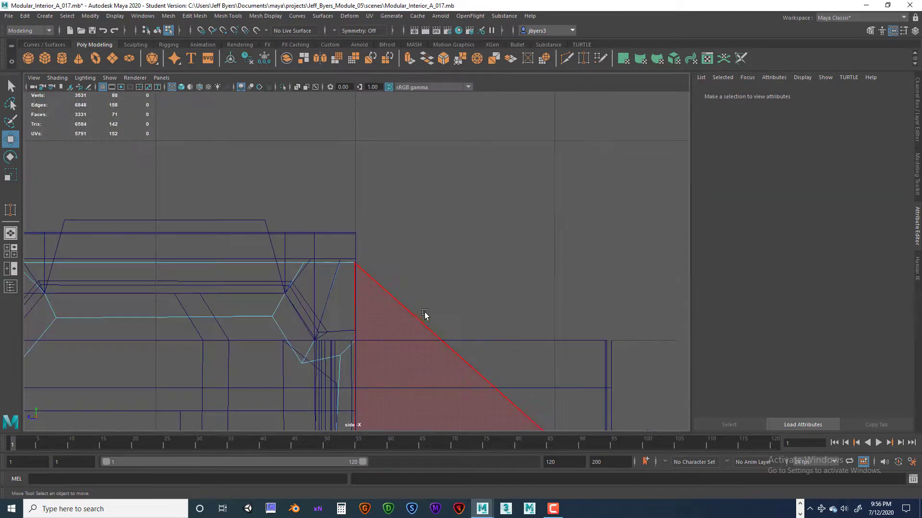
{"action": "scroll", "coordinate": [425, 315], "scroll_direction": "down", "scroll_amount": 5}
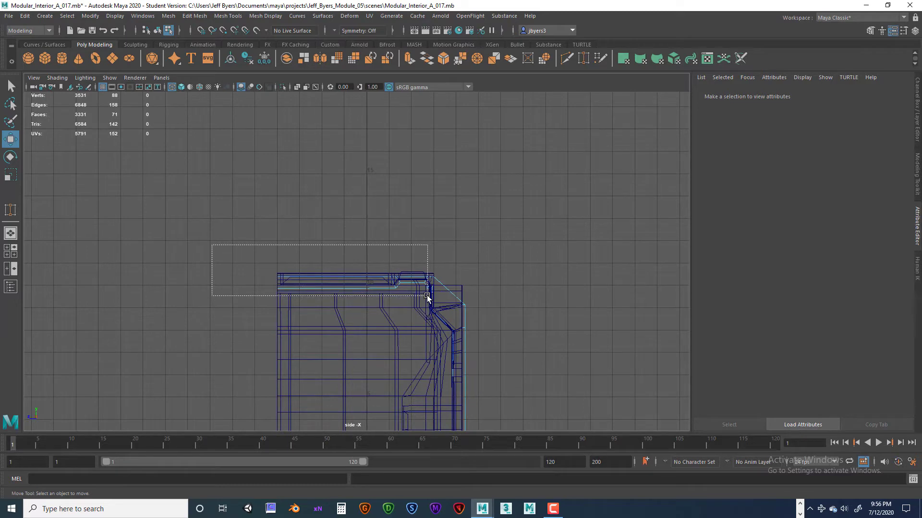
{"action": "left_click_drag", "start_coordinate": [430, 295], "coordinate": [313, 349]}
{"action": "key", "text": "space"}
{"action": "key", "text": "space"}
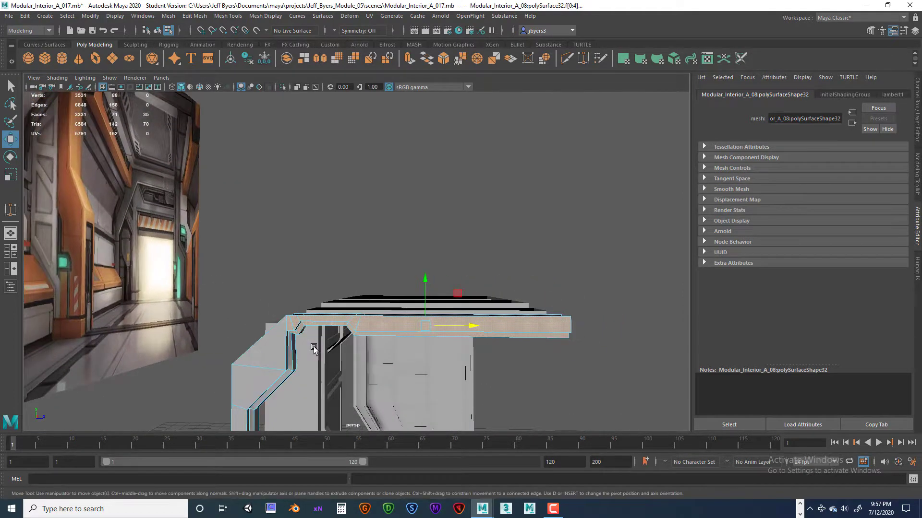
{"action": "key", "text": "space"}
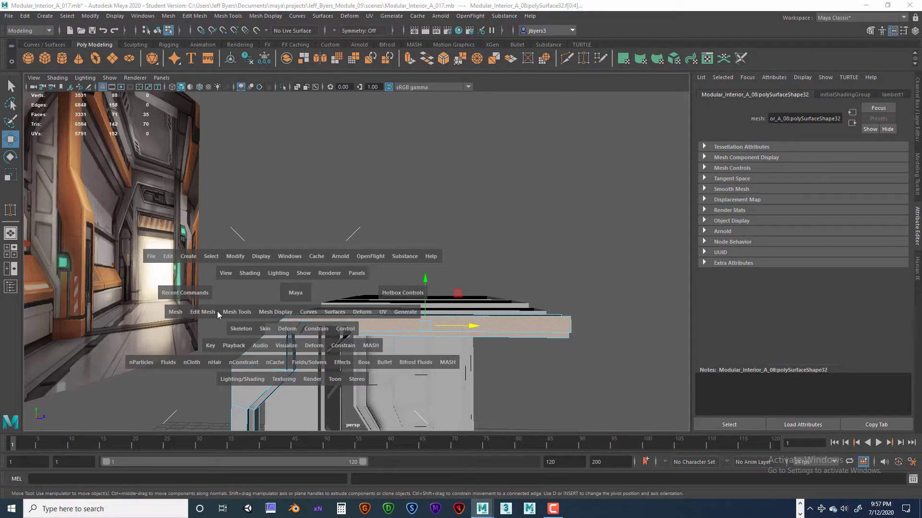
{"action": "left_click_drag", "start_coordinate": [215, 312], "coordinate": [231, 469]}
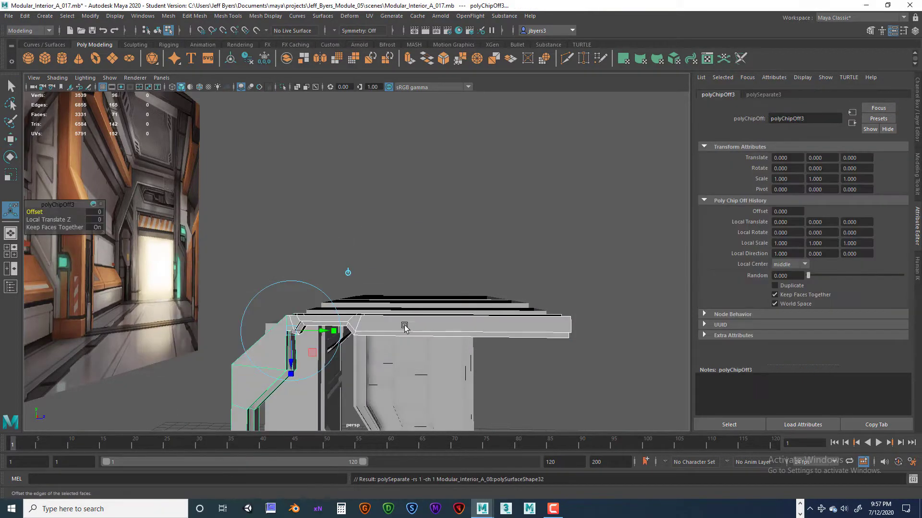
{"action": "right_click_drag", "start_coordinate": [405, 327], "coordinate": [391, 307]}
Raise the pillar mesh's two outer vertices below the slope to the height of its top corners, about 10.4 in Y.
{"action": "left_click_drag", "start_coordinate": [391, 306], "coordinate": [422, 295], "text": "alt"}
{"action": "left_click_drag", "start_coordinate": [353, 344], "coordinate": [354, 248], "text": "alt"}
{"action": "right_click_drag", "start_coordinate": [353, 243], "coordinate": [330, 306]}
{"action": "left_click_drag", "start_coordinate": [331, 306], "coordinate": [449, 290], "text": "alt"}
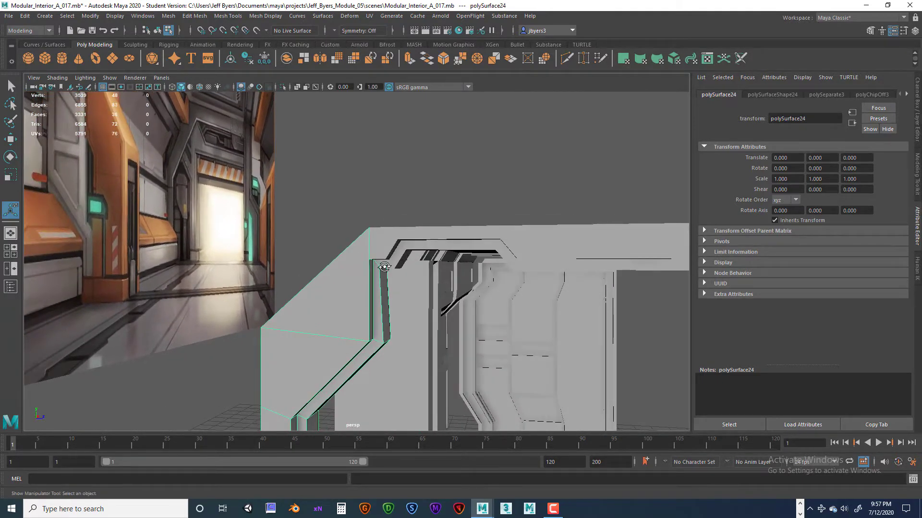
{"action": "left_click_drag", "start_coordinate": [384, 267], "coordinate": [370, 317], "text": "alt"}
{"action": "left_click_drag", "start_coordinate": [421, 342], "coordinate": [422, 343], "text": "alt"}
{"action": "key", "text": "space"}
{"action": "key", "text": "space"}
{"action": "key", "text": "space"}
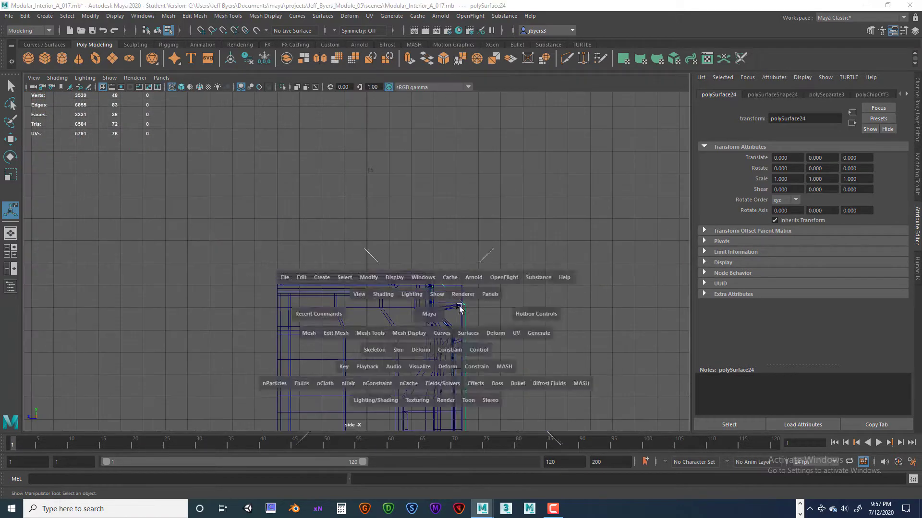
{"action": "left_click_drag", "start_coordinate": [552, 222], "coordinate": [501, 209], "text": "alt"}
{"action": "right_click", "coordinate": [479, 206]}
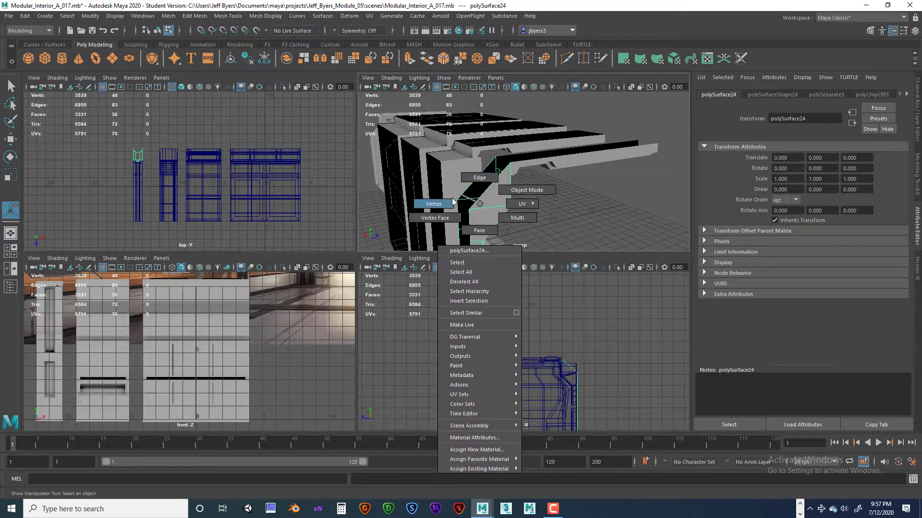
{"action": "left_click", "coordinate": [443, 208]}
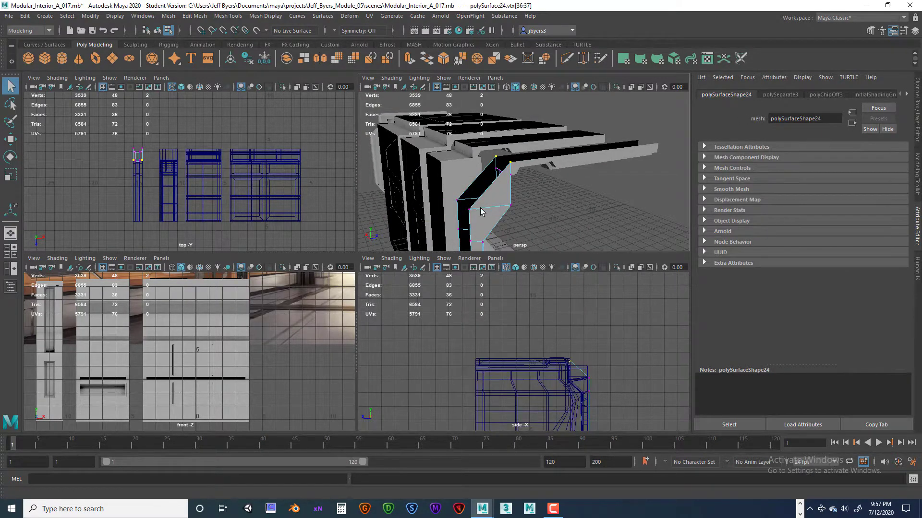
{"action": "left_click_drag", "start_coordinate": [482, 212], "coordinate": [372, 285], "text": "alt"}
{"action": "key", "text": "space"}
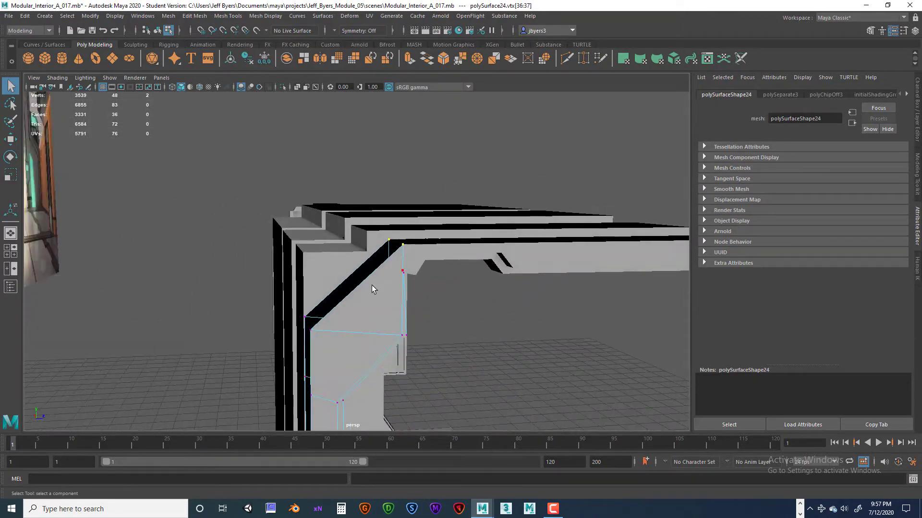
{"action": "key", "text": "space"}
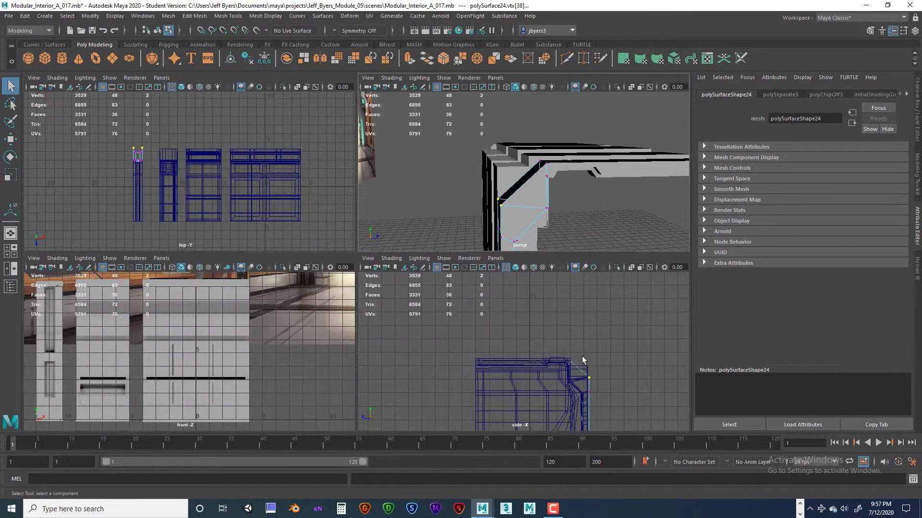
{"action": "key", "text": "space"}
{"action": "key", "text": "w"}
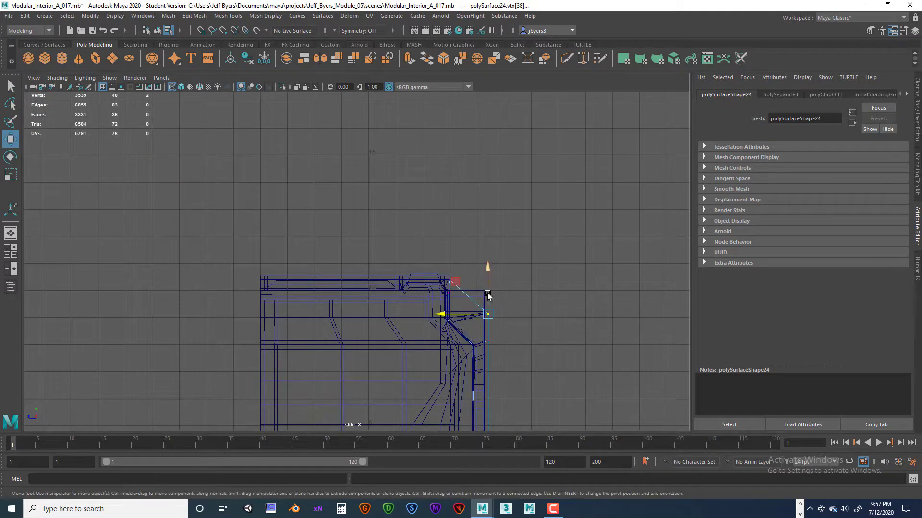
{"action": "left_click_drag", "start_coordinate": [490, 270], "coordinate": [490, 247]}
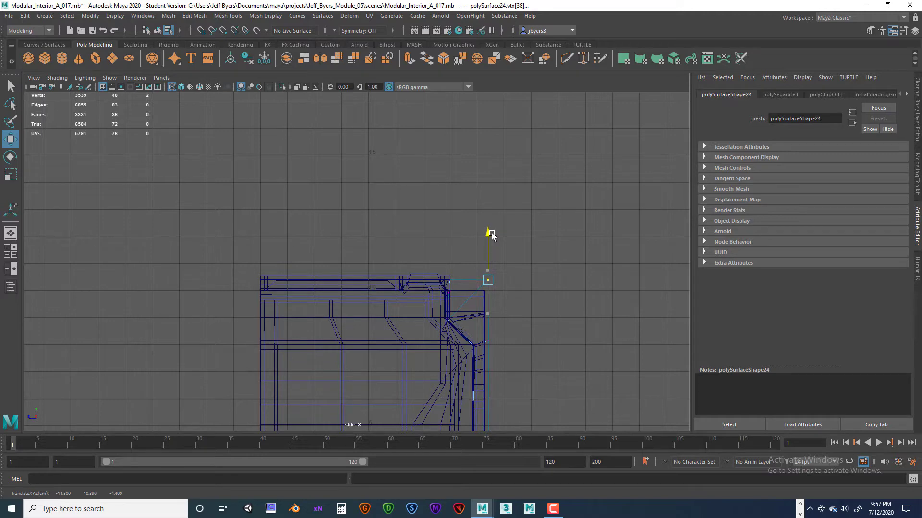
{"action": "key", "text": "space"}
{"action": "key", "text": "space"}
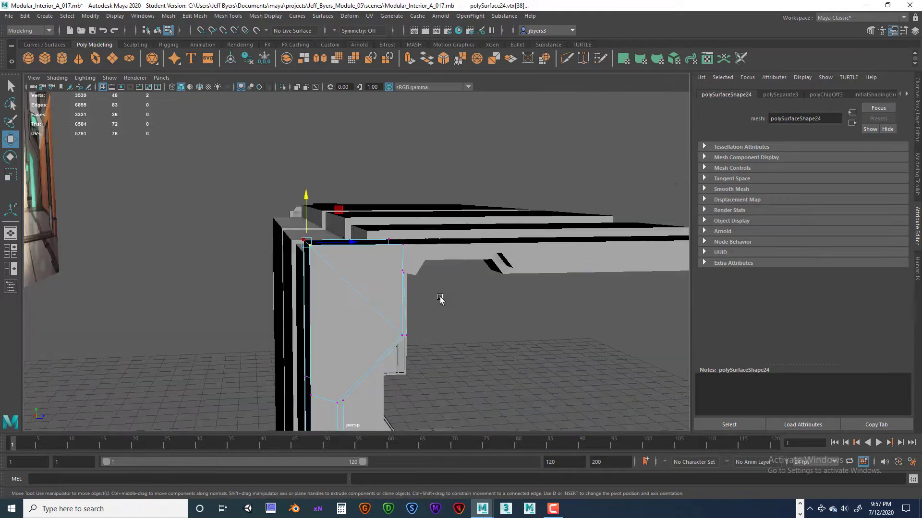
Examine the joint between the pillar's squared top and the ceiling beam from outside, above and below.
{"action": "right_click", "coordinate": [348, 311]}
{"action": "right_click_drag", "start_coordinate": [323, 301], "coordinate": [348, 245]}
{"action": "scroll", "coordinate": [422, 336], "scroll_direction": "down", "scroll_amount": 3}
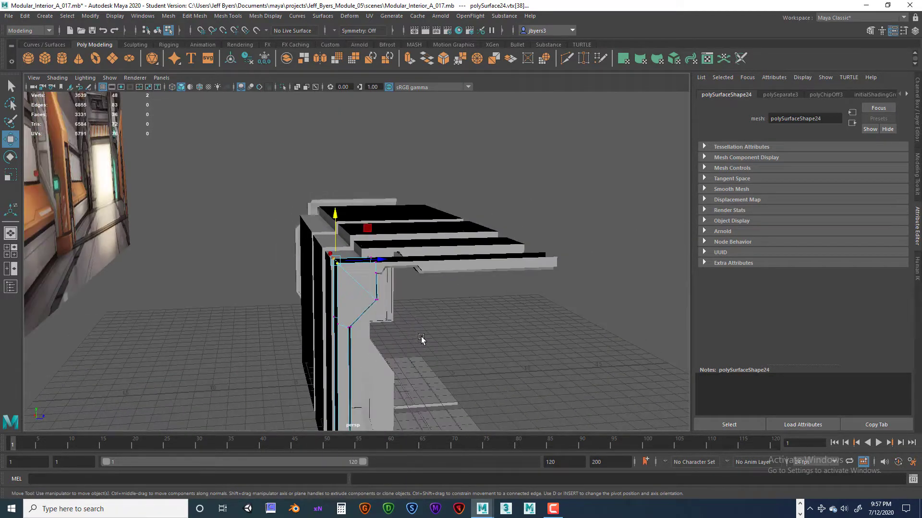
{"action": "left_click_drag", "start_coordinate": [422, 336], "coordinate": [443, 365], "text": "alt"}
{"action": "scroll", "coordinate": [383, 356], "scroll_direction": "up", "scroll_amount": 3}
{"action": "left_click_drag", "start_coordinate": [464, 353], "coordinate": [432, 362], "text": "alt"}
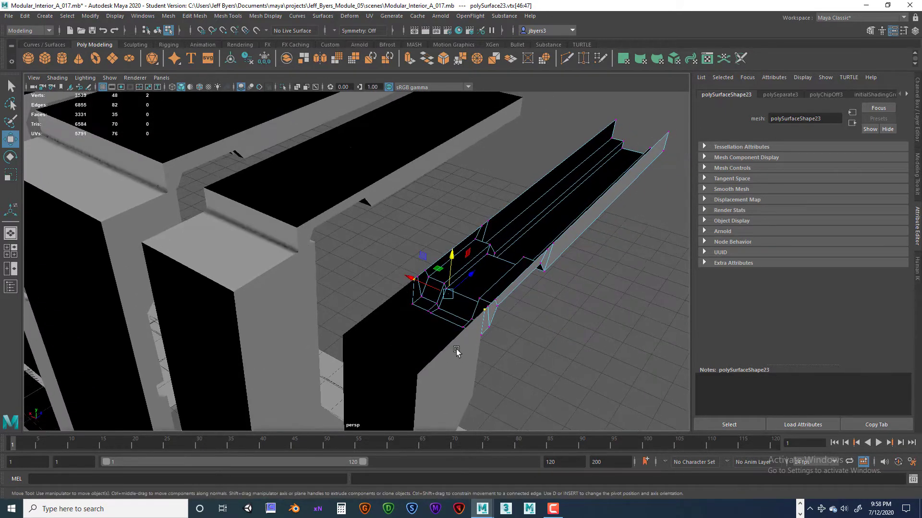
{"action": "left_click_drag", "start_coordinate": [469, 328], "coordinate": [481, 323], "text": "alt"}
{"action": "left_click_drag", "start_coordinate": [437, 356], "coordinate": [458, 244], "text": "alt"}
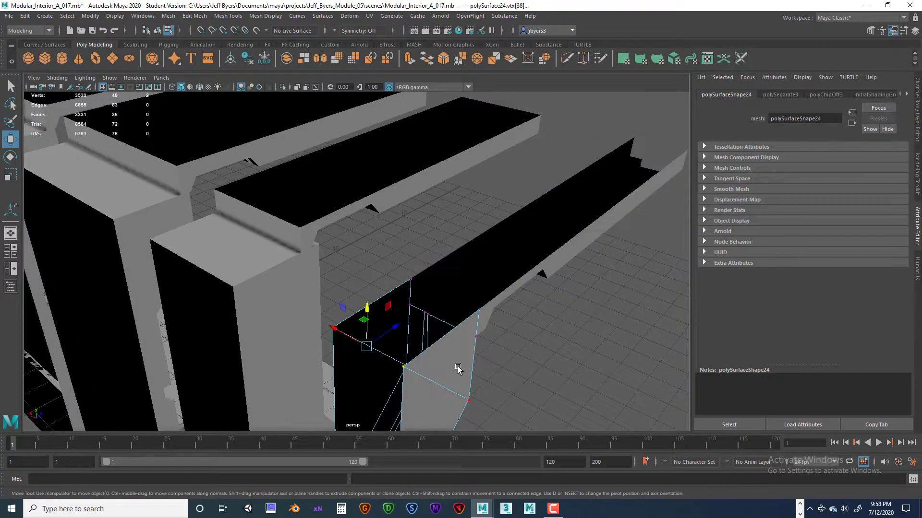
{"action": "right_click_drag", "start_coordinate": [458, 244], "coordinate": [458, 369]}
{"action": "right_click_drag", "start_coordinate": [443, 303], "coordinate": [444, 304]}
{"action": "left_click_drag", "start_coordinate": [443, 307], "coordinate": [354, 330], "text": "alt"}
{"action": "left_click", "coordinate": [298, 261]}
{"action": "mouse_move", "coordinate": [298, 262]}
{"action": "left_mouse_down", "text": "alt"}
{"action": "mouse_move", "coordinate": [325, 313]}
{"action": "mouse_move", "coordinate": [292, 249]}
{"action": "left_mouse_up", "text": "alt"}
{"action": "right_click", "coordinate": [292, 250]}
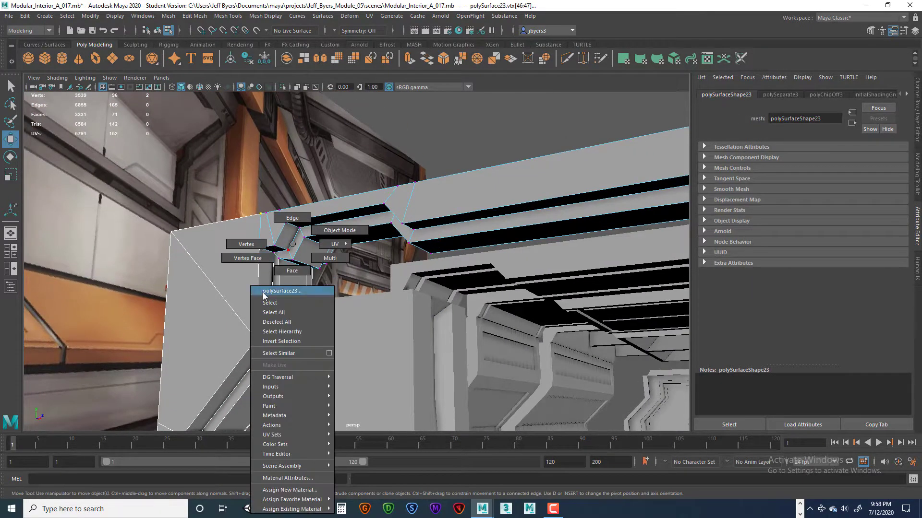
{"action": "left_click", "coordinate": [283, 291]}
{"action": "left_click_drag", "start_coordinate": [308, 302], "coordinate": [339, 309], "text": "alt"}
{"action": "left_click_drag", "start_coordinate": [295, 275], "coordinate": [313, 329]}
{"action": "right_click_drag", "start_coordinate": [312, 329], "coordinate": [292, 304]}
{"action": "left_click_drag", "start_coordinate": [292, 306], "coordinate": [327, 342], "text": "alt"}
{"action": "left_click", "coordinate": [422, 360], "text": "shift"}
{"action": "left_click_drag", "start_coordinate": [432, 362], "coordinate": [451, 365], "text": "alt"}
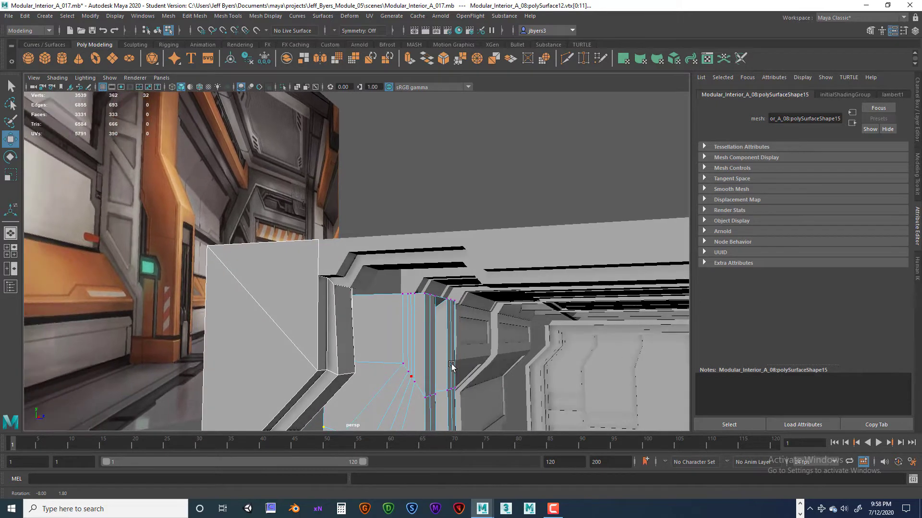
Select the end pillar mesh as an object and isolate it in the perspective view.
{"action": "left_click", "coordinate": [319, 331]}
{"action": "left_click_drag", "start_coordinate": [329, 321], "coordinate": [329, 304], "text": "alt"}
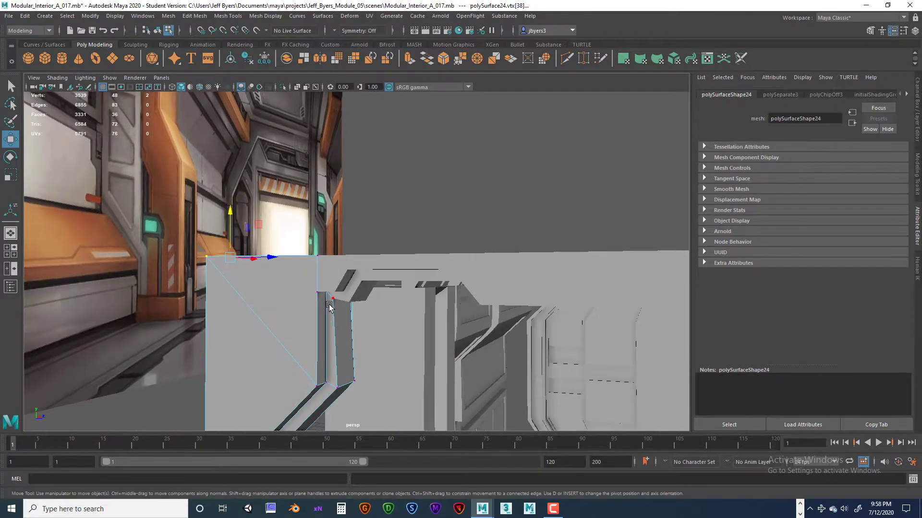
{"action": "right_click", "coordinate": [329, 305]}
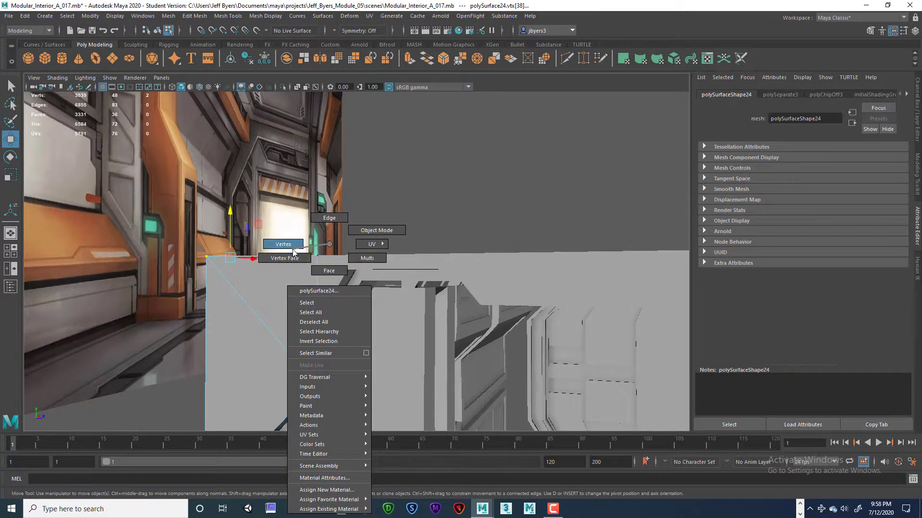
{"action": "left_click", "coordinate": [310, 304]}
{"action": "left_click_drag", "start_coordinate": [350, 319], "coordinate": [338, 300], "text": "alt"}
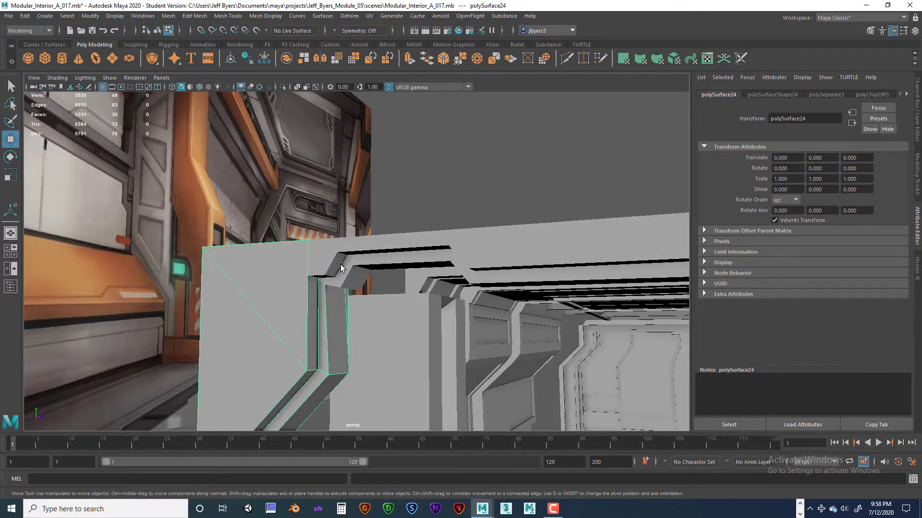
{"action": "key", "text": "ctrl+1"}
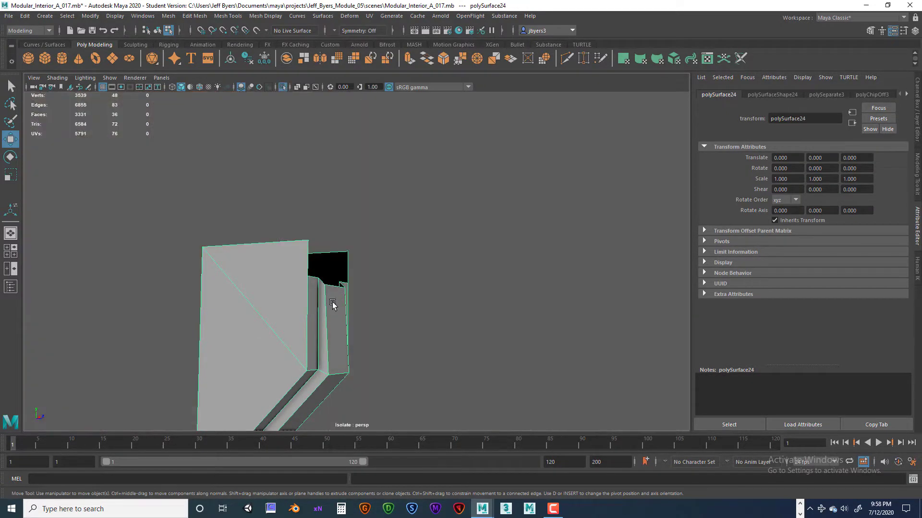
Snap the pillar's inner edge vertex at X -14 up onto the side panel's top corner vertex.
{"action": "left_click_drag", "start_coordinate": [338, 318], "coordinate": [283, 368], "text": "alt"}
{"action": "middle_click_drag", "start_coordinate": [284, 366], "coordinate": [352, 331], "text": "alt"}
{"action": "left_click_drag", "start_coordinate": [351, 331], "coordinate": [309, 323], "text": "alt"}
{"action": "right_click_drag", "start_coordinate": [309, 323], "coordinate": [270, 247]}
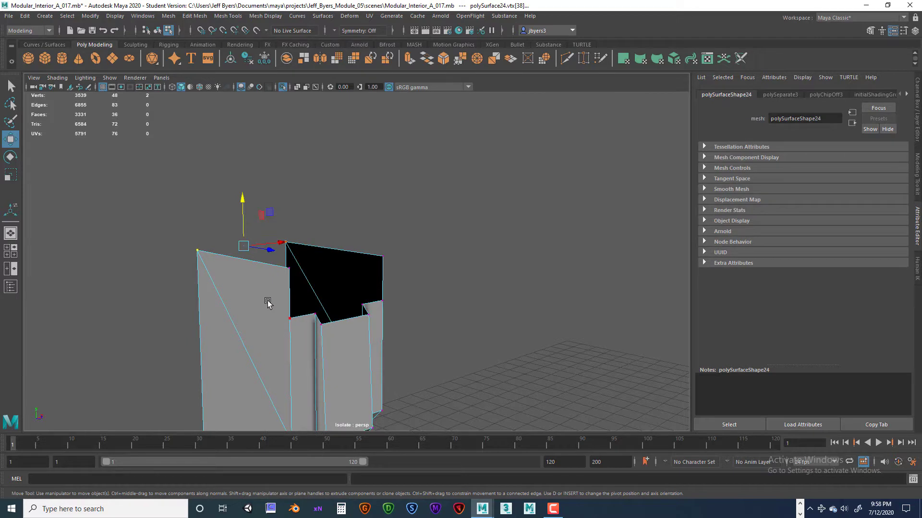
{"action": "left_click_drag", "start_coordinate": [267, 303], "coordinate": [307, 319]}
{"action": "scroll", "coordinate": [307, 323], "scroll_direction": "down", "scroll_amount": 1}
{"action": "middle_click_drag", "start_coordinate": [307, 325], "coordinate": [401, 314], "text": "alt"}
{"action": "scroll", "coordinate": [319, 381], "scroll_direction": "up", "scroll_amount": 2}
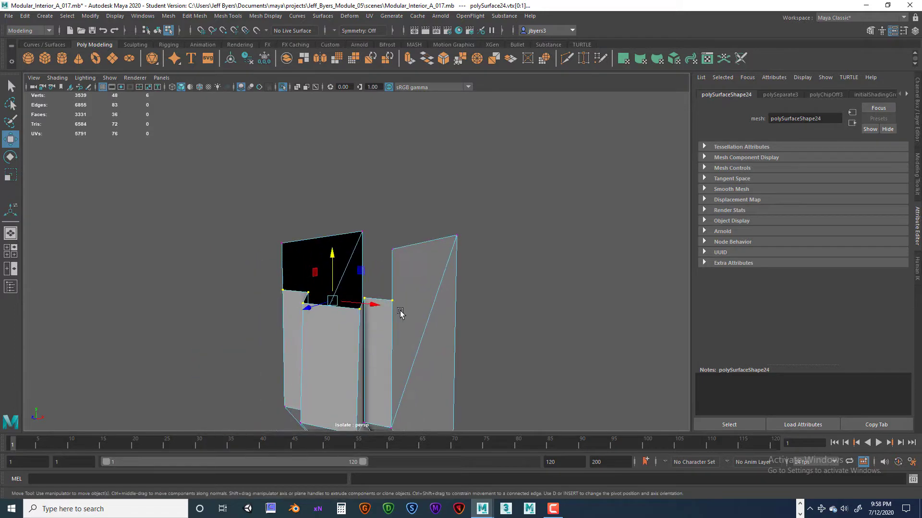
{"action": "scroll", "coordinate": [403, 318], "scroll_direction": "up", "scroll_amount": 2}
{"action": "left_click", "coordinate": [408, 320]}
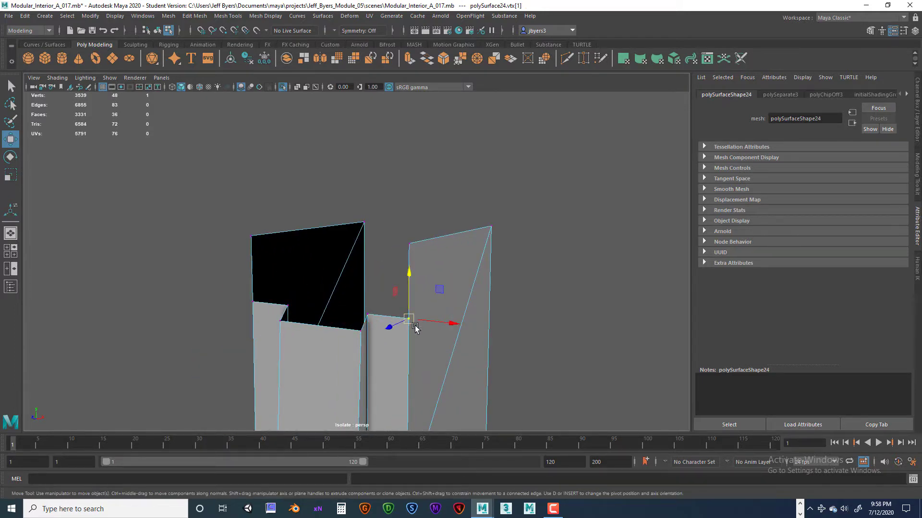
{"action": "left_click_drag", "start_coordinate": [409, 321], "coordinate": [422, 252]}
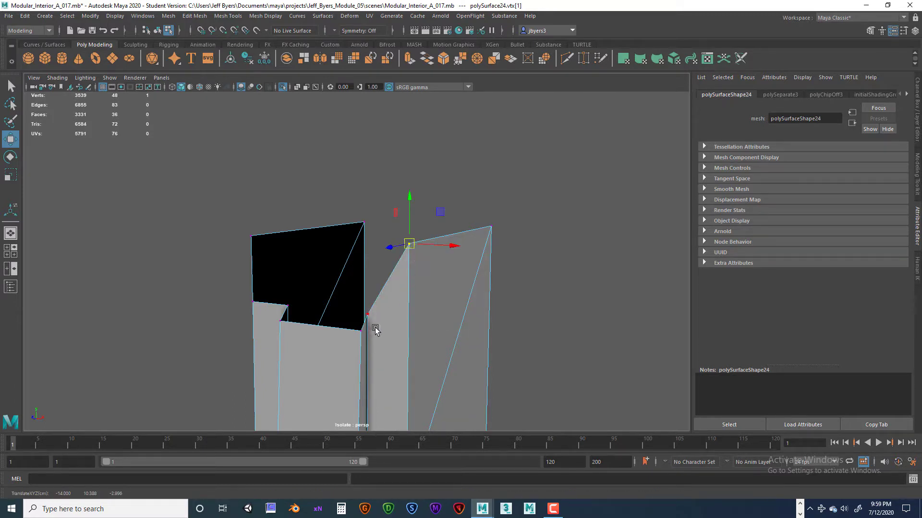
Snap the matching inner edge vertex at X -16 up onto the opposite side panel's top corner vertex.
{"action": "left_click_drag", "start_coordinate": [375, 330], "coordinate": [312, 333], "text": "alt"}
{"action": "left_click", "coordinate": [279, 326]}
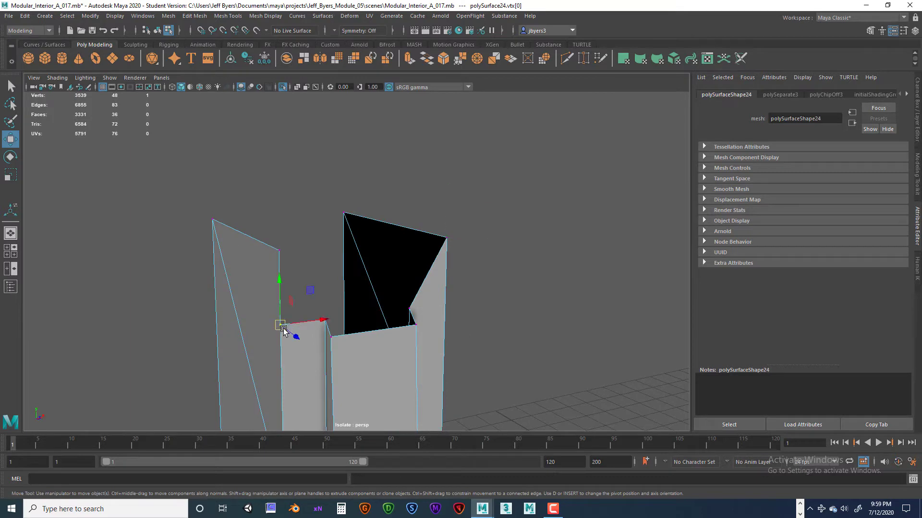
{"action": "key", "text": "v"}
{"action": "left_click_drag", "start_coordinate": [281, 327], "coordinate": [278, 261]}
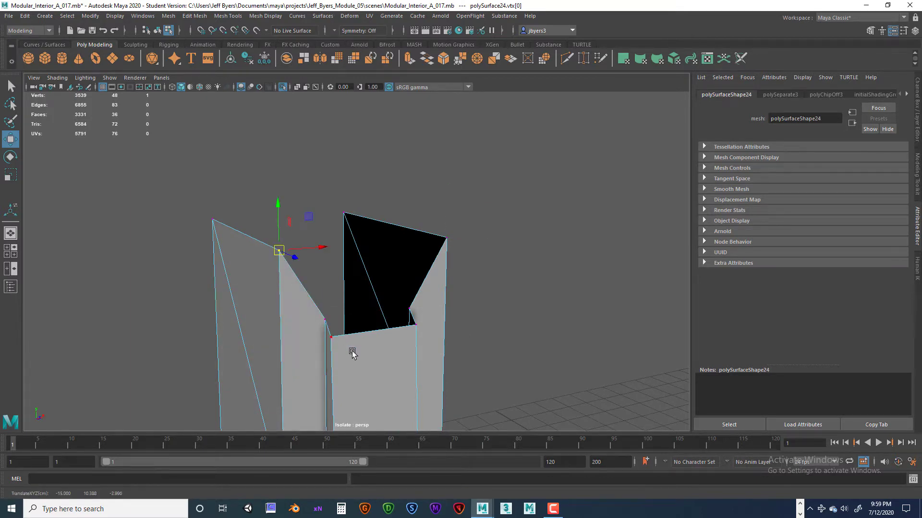
Merge the overlapping vertices to center at each of the pillar's two inner top corners.
{"action": "left_click_drag", "start_coordinate": [377, 354], "coordinate": [291, 280], "text": "alt"}
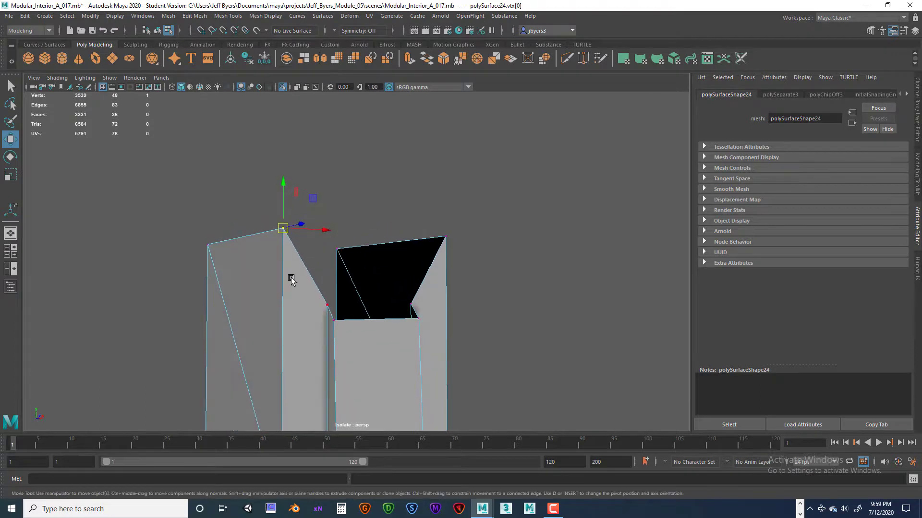
{"action": "left_click_drag", "start_coordinate": [302, 247], "coordinate": [302, 246]}
{"action": "left_click_drag", "start_coordinate": [252, 190], "coordinate": [312, 254]}
{"action": "key", "text": "space"}
{"action": "key", "text": "space"}
{"action": "left_click", "coordinate": [253, 203]}
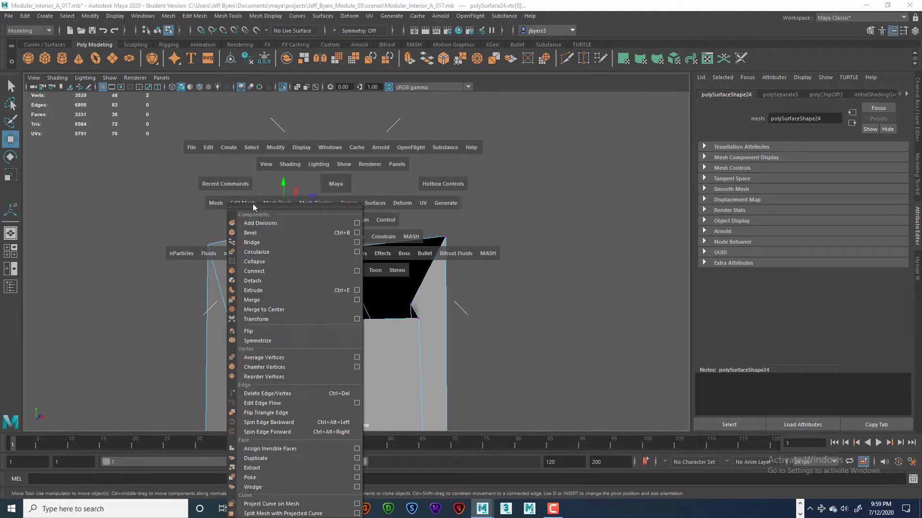
{"action": "left_click", "coordinate": [270, 308]}
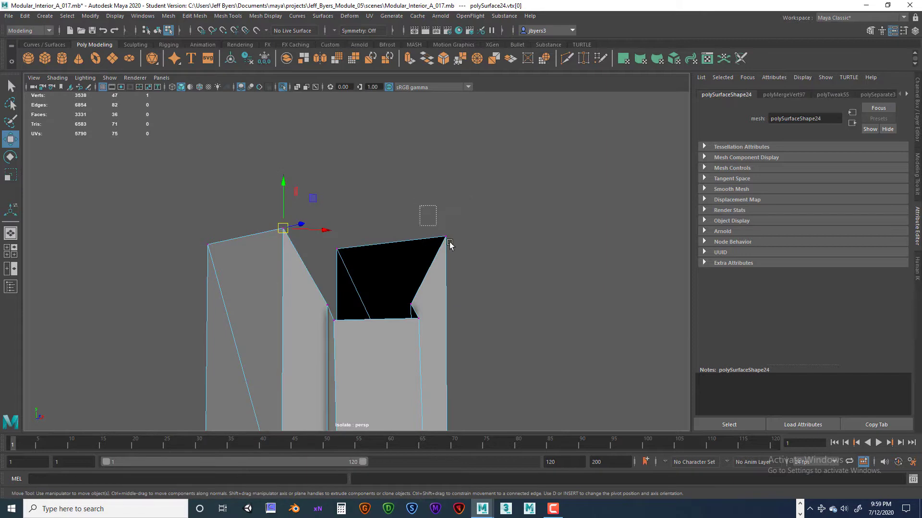
{"action": "left_click_drag", "start_coordinate": [449, 245], "coordinate": [488, 252]}
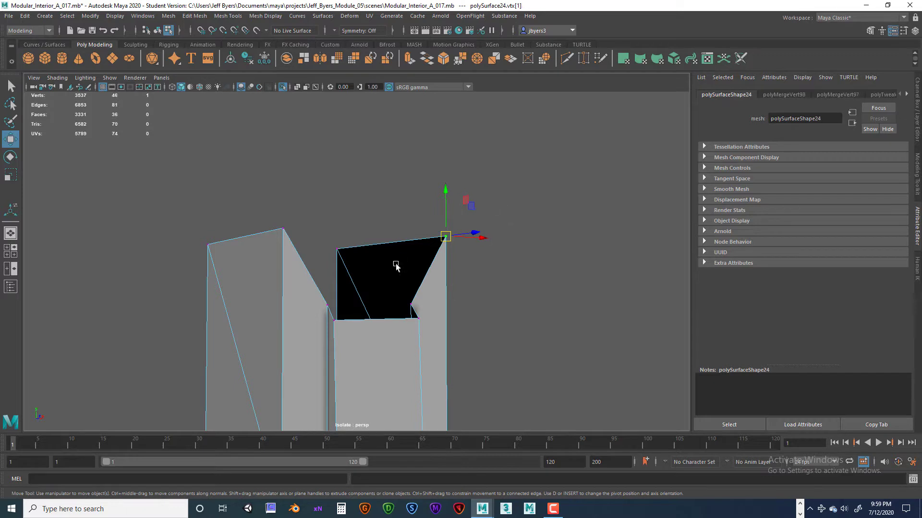
Raise the four remaining inner groove vertices to the grid line at 11 in Y with grid snapping.
{"action": "left_click_drag", "start_coordinate": [395, 267], "coordinate": [354, 282], "text": "alt"}
{"action": "left_click_drag", "start_coordinate": [267, 267], "coordinate": [360, 307]}
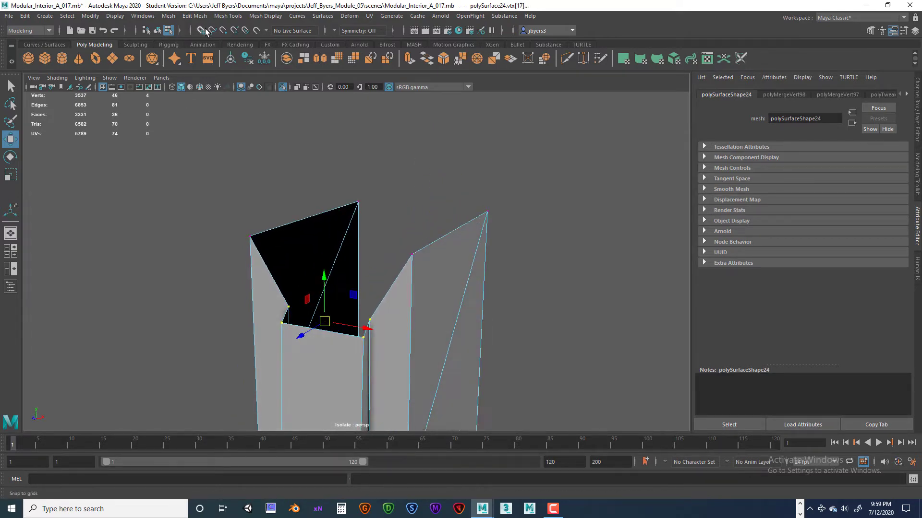
{"action": "key", "text": "space"}
{"action": "key", "text": "space"}
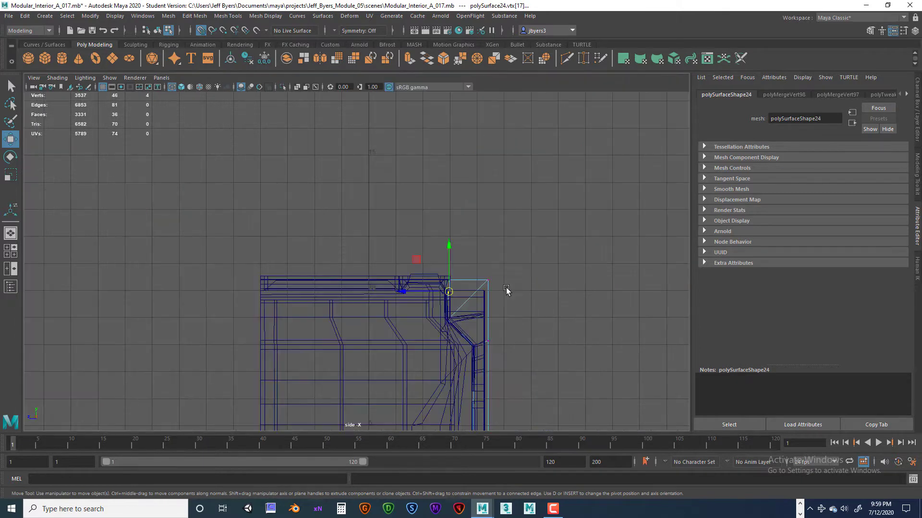
{"action": "left_click_drag", "start_coordinate": [451, 253], "coordinate": [446, 228]}
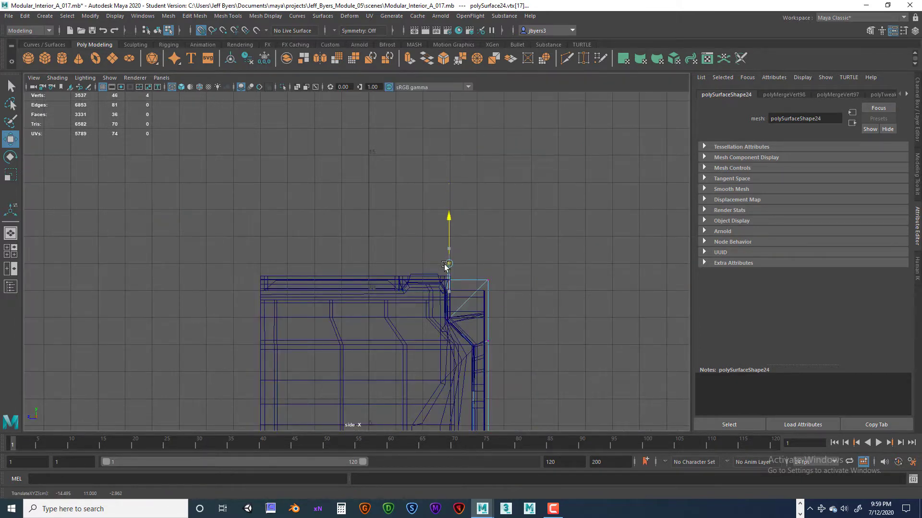
{"action": "key", "text": "space"}
{"action": "key", "text": "space"}
{"action": "left_click_drag", "start_coordinate": [428, 247], "coordinate": [391, 206], "text": "alt"}
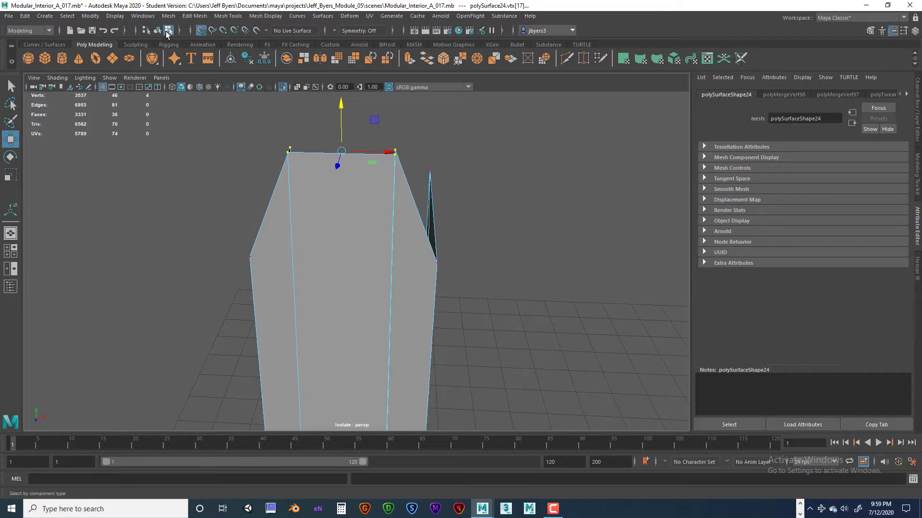
Lower the four groove vertices with grid snapping off and level them with the pillar's top edge in the side view, about 10.4 in Y.
{"action": "left_click_drag", "start_coordinate": [342, 102], "coordinate": [342, 219]}
{"action": "key", "text": "space"}
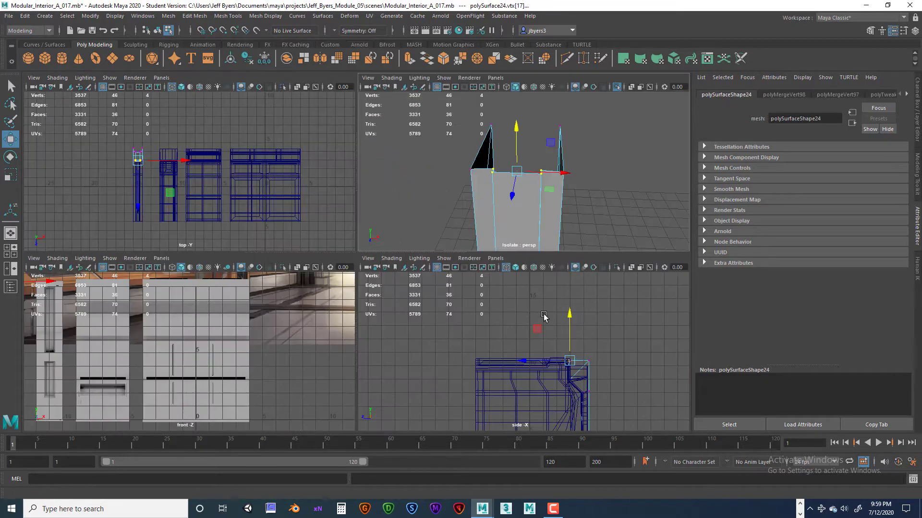
{"action": "key", "text": "space"}
{"action": "scroll", "coordinate": [499, 284], "scroll_direction": "up", "scroll_amount": 3}
{"action": "scroll", "coordinate": [495, 264], "scroll_direction": "up", "scroll_amount": 5}
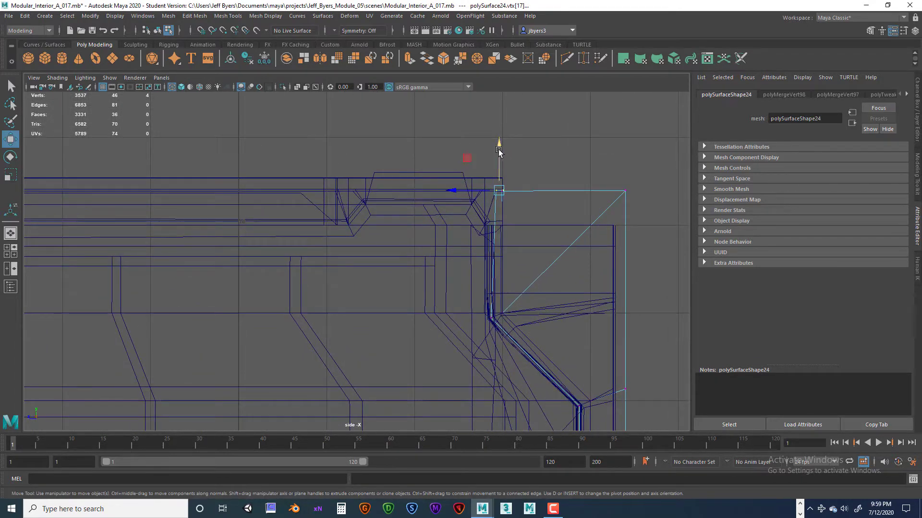
{"action": "left_click_drag", "start_coordinate": [500, 151], "coordinate": [497, 153]}
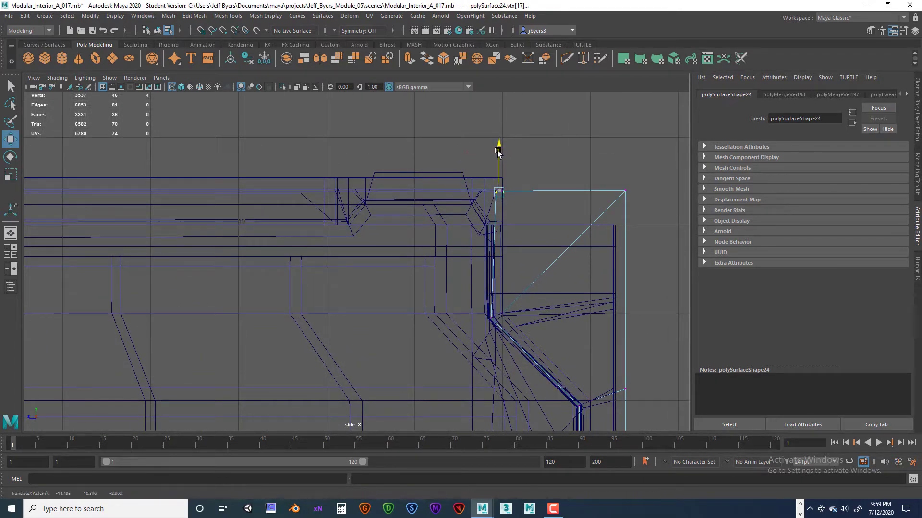
Raise the four groove vertices in the side view to line up exactly with the pillar's top edge, about 10.39 in Y.
{"action": "scroll", "coordinate": [513, 160], "scroll_direction": "up", "scroll_amount": 4}
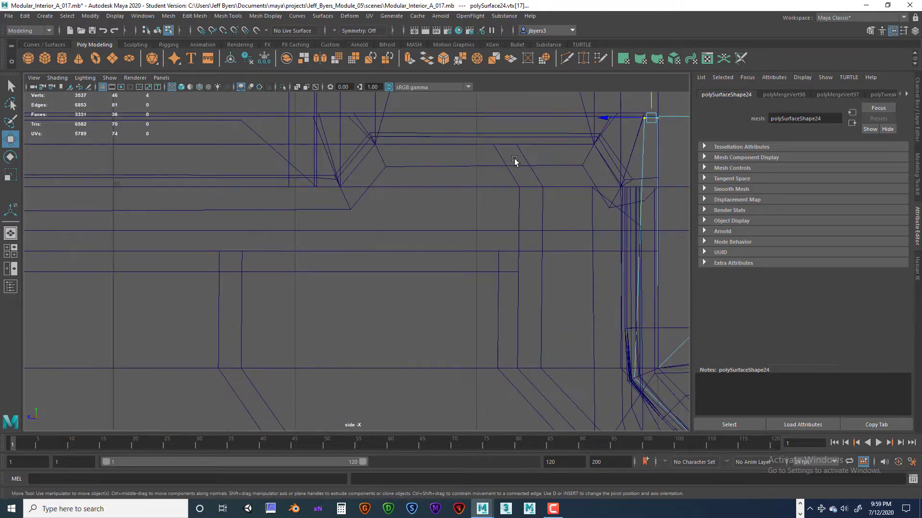
{"action": "middle_click_drag", "start_coordinate": [514, 159], "coordinate": [351, 289], "text": "alt"}
{"action": "scroll", "coordinate": [351, 289], "scroll_direction": "up", "scroll_amount": 6}
{"action": "scroll", "coordinate": [208, 144], "scroll_direction": "up", "scroll_amount": 6}
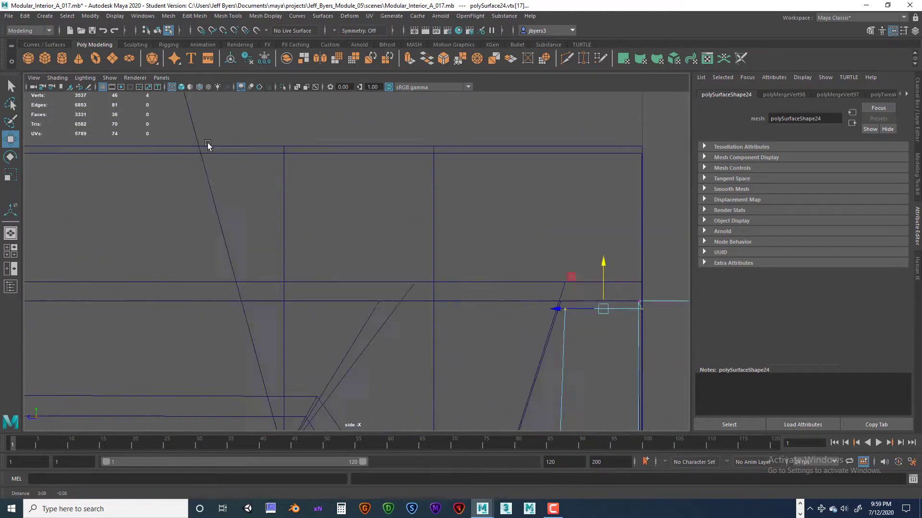
{"action": "middle_click_drag", "start_coordinate": [216, 232], "coordinate": [155, 259], "text": "alt"}
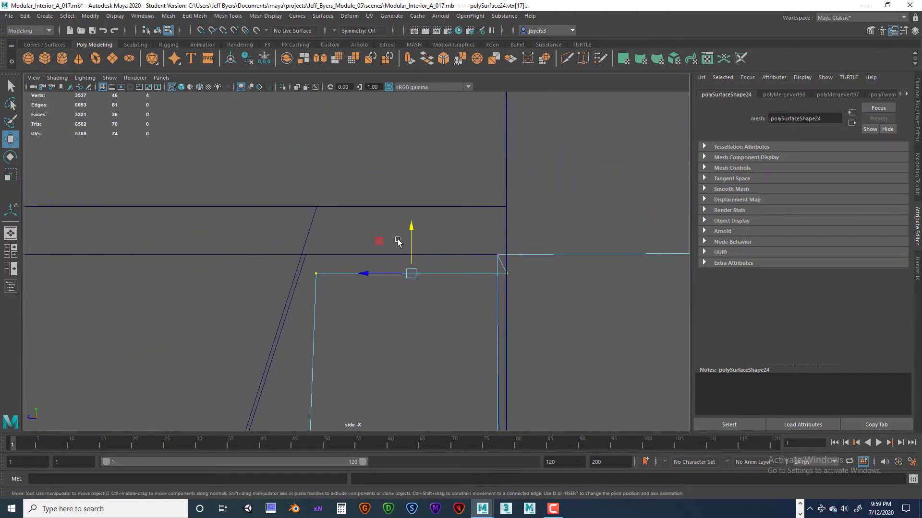
{"action": "left_click_drag", "start_coordinate": [411, 228], "coordinate": [414, 208]}
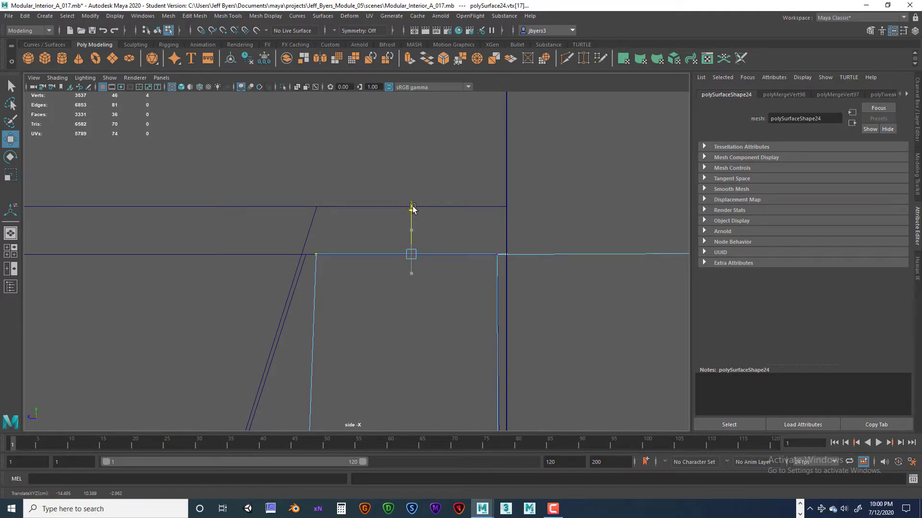
{"action": "left_click_drag", "start_coordinate": [413, 207], "coordinate": [413, 208]}
Return to the perspective view in object mode and end the pillar's isolation to show the whole kit.
{"action": "key", "text": "space"}
{"action": "key", "text": "space"}
{"action": "right_click_drag", "start_coordinate": [396, 301], "coordinate": [439, 231]}
{"action": "left_click_drag", "start_coordinate": [411, 302], "coordinate": [522, 301], "text": "alt"}
{"action": "right_click_drag", "start_coordinate": [521, 301], "coordinate": [452, 306], "text": "alt"}
{"action": "key", "text": "ctrl+1"}
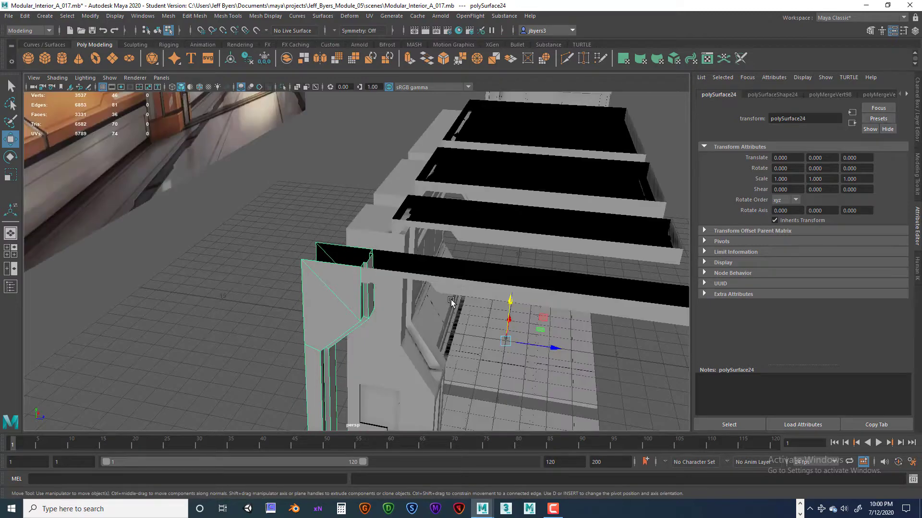
Extrude the top edge of the pillar's raised groove panel back across the gap, about -0.079 in local Z.
{"action": "left_click_drag", "start_coordinate": [397, 288], "coordinate": [413, 304], "text": "alt"}
{"action": "right_click_drag", "start_coordinate": [412, 250], "coordinate": [412, 224]}
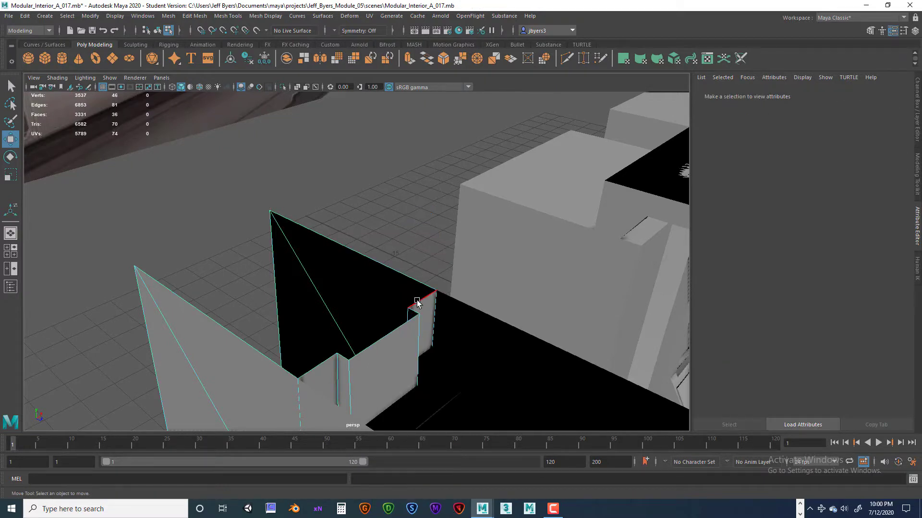
{"action": "key", "text": "q"}
{"action": "left_click", "coordinate": [416, 307]}
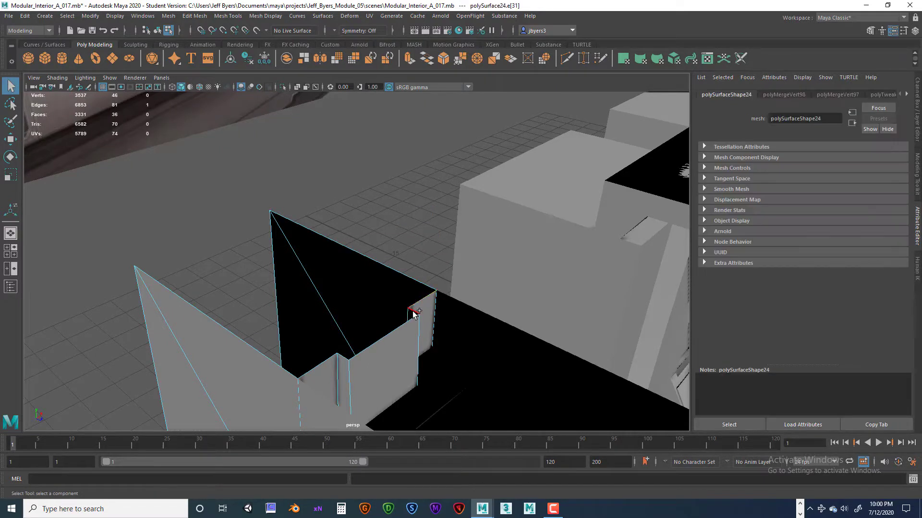
{"action": "left_click", "coordinate": [331, 358], "text": "shift"}
{"action": "left_click", "coordinate": [277, 367], "text": "shift"}
{"action": "key", "text": "ctrl+e"}
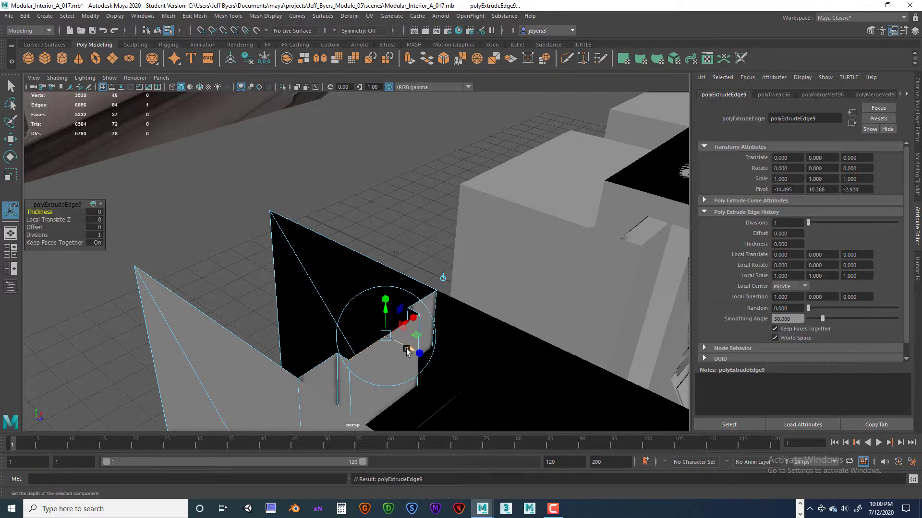
{"action": "left_click_drag", "start_coordinate": [408, 348], "coordinate": [409, 282]}
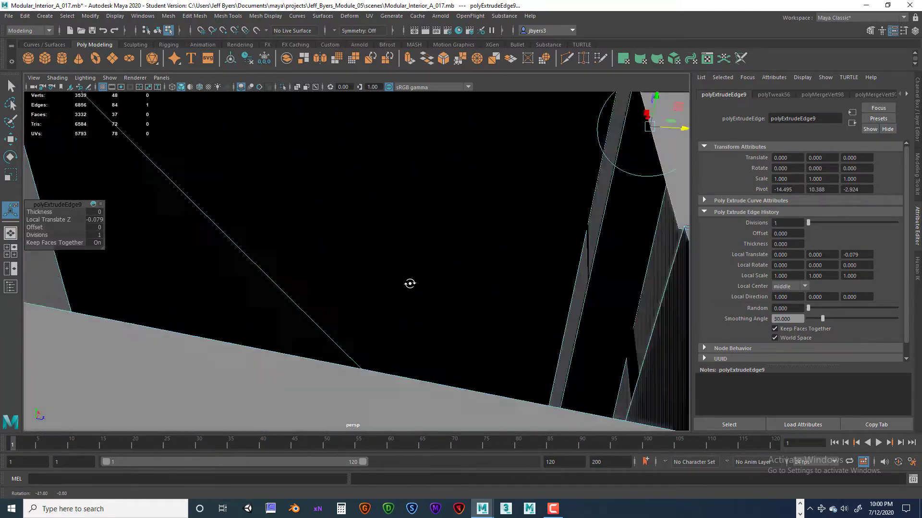
Raise the extruded edge by about 0.012 in local Y.
{"action": "middle_click_drag", "start_coordinate": [409, 282], "coordinate": [336, 322], "text": "alt"}
{"action": "left_click_drag", "start_coordinate": [336, 322], "coordinate": [342, 324], "text": "alt"}
{"action": "middle_click_drag", "start_coordinate": [384, 284], "coordinate": [315, 352], "text": "alt"}
{"action": "left_click_drag", "start_coordinate": [353, 336], "coordinate": [385, 333], "text": "alt"}
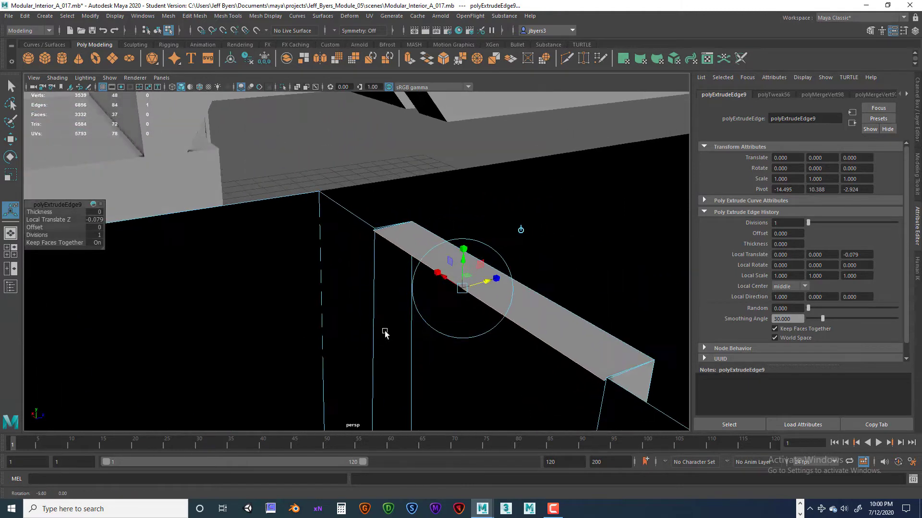
{"action": "left_click_drag", "start_coordinate": [464, 261], "coordinate": [510, 259]}
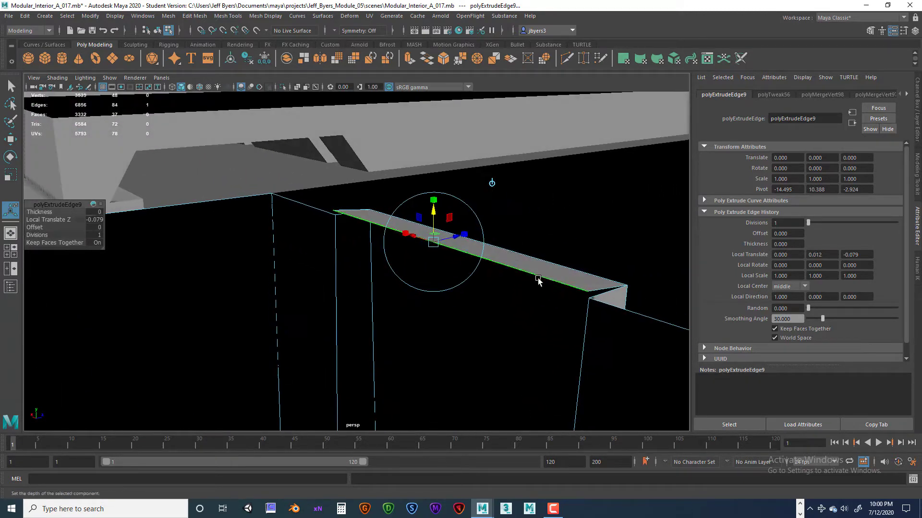
Target weld both end vertices of the extruded edge onto the adjacent corner vertices of the groove.
{"action": "key", "text": "q"}
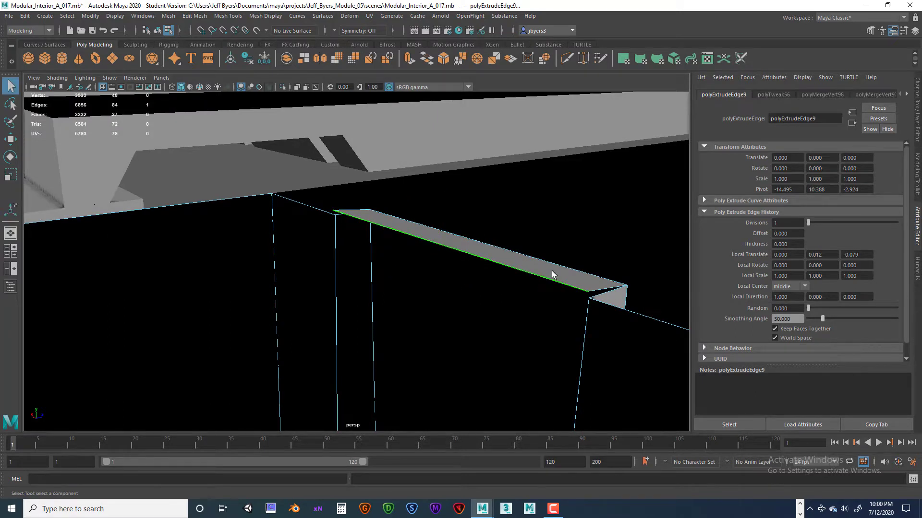
{"action": "right_click_drag", "start_coordinate": [555, 245], "coordinate": [513, 246]}
{"action": "right_click_drag", "start_coordinate": [551, 275], "coordinate": [562, 273]}
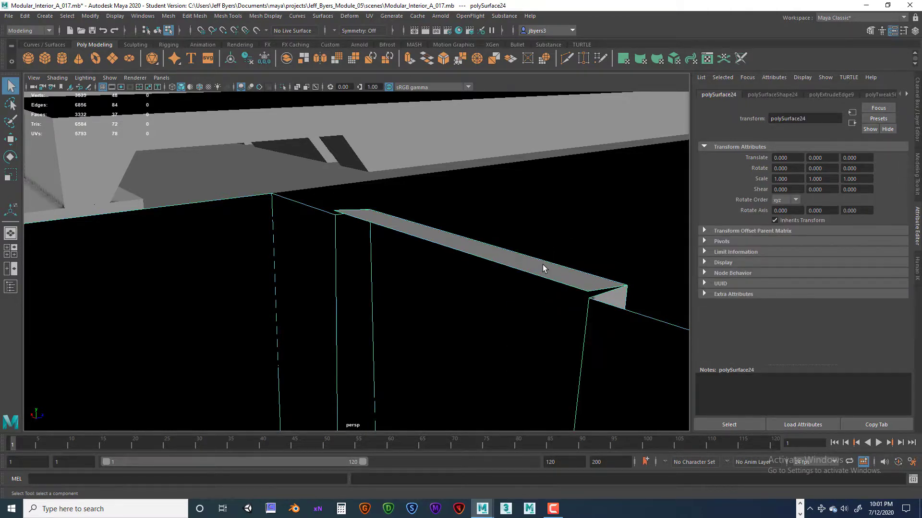
{"action": "right_click_drag", "start_coordinate": [543, 254], "coordinate": [536, 229], "text": "shift"}
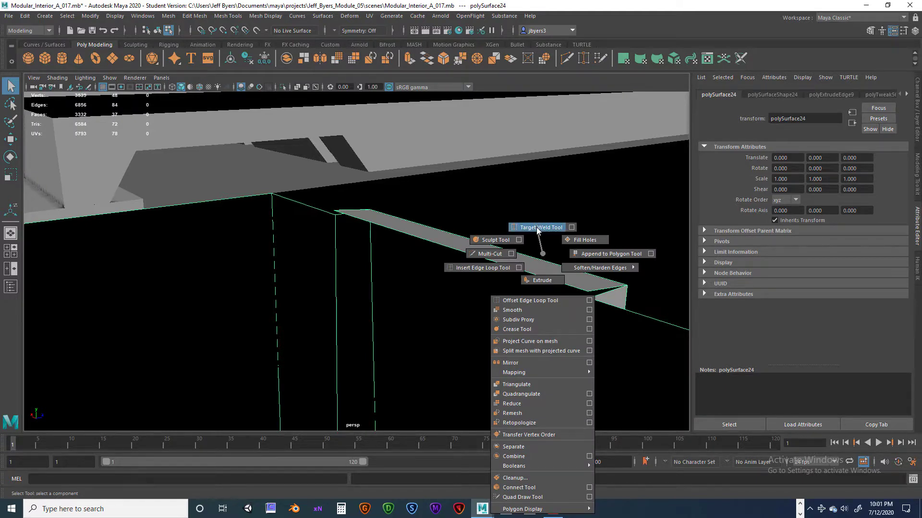
{"action": "right_click_drag", "start_coordinate": [537, 230], "coordinate": [538, 229], "text": "shift"}
{"action": "left_click", "coordinate": [588, 291]}
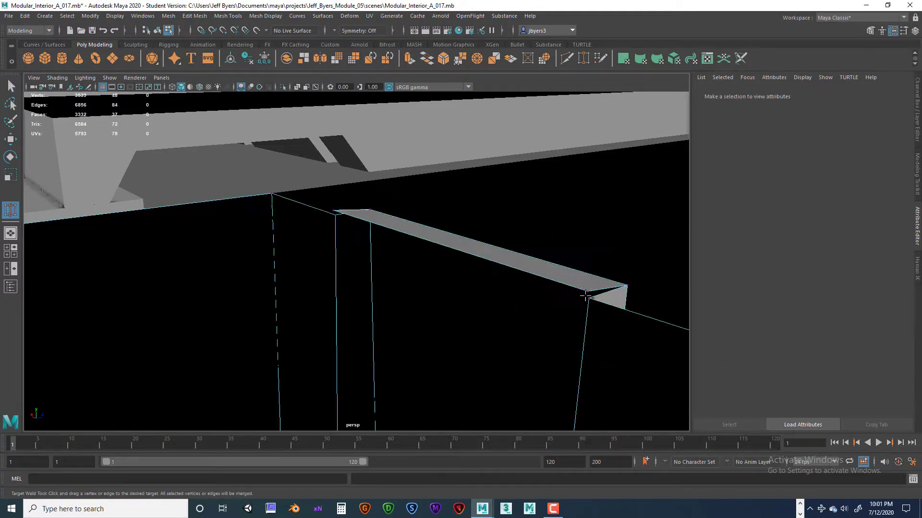
{"action": "left_click_drag", "start_coordinate": [587, 291], "coordinate": [590, 298]}
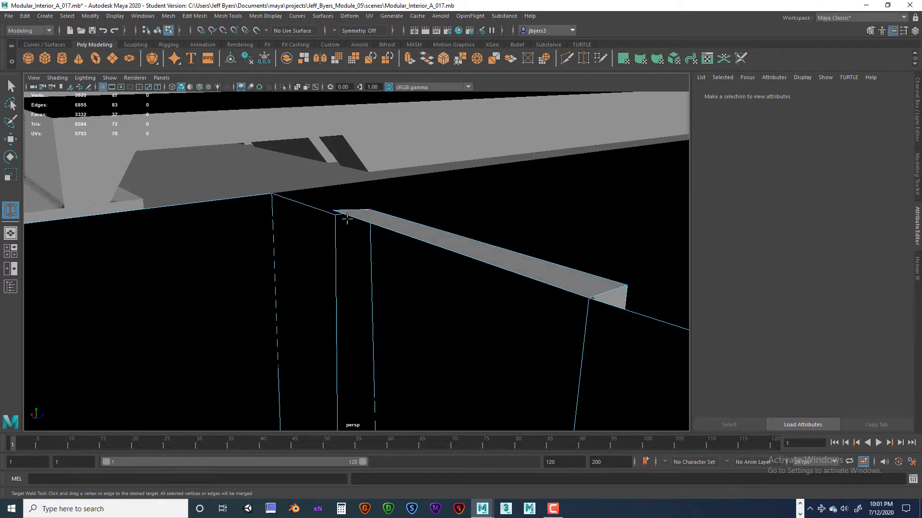
{"action": "mouse_move", "coordinate": [412, 234]}
{"action": "left_mouse_down", "text": "alt"}
{"action": "mouse_move", "coordinate": [456, 232]}
{"action": "mouse_move", "coordinate": [411, 225]}
{"action": "left_mouse_up", "text": "alt"}
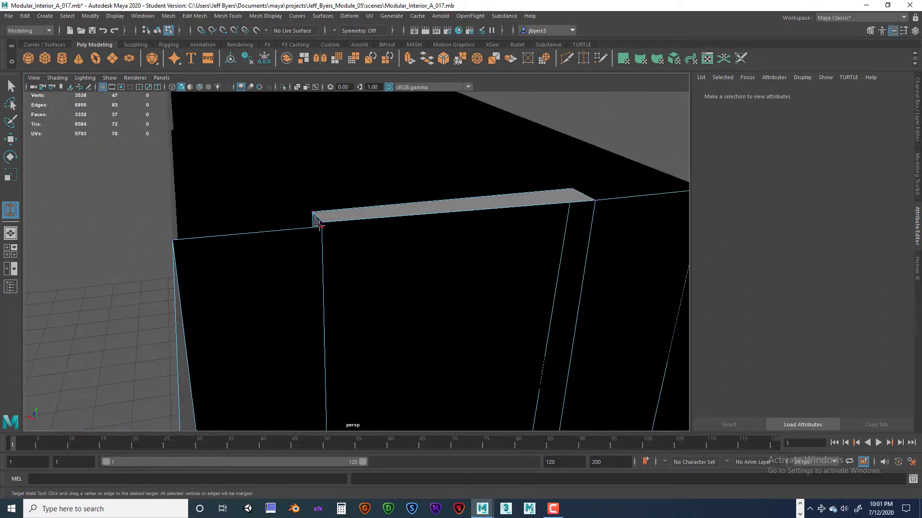
{"action": "scroll", "coordinate": [477, 278], "scroll_direction": "down", "scroll_amount": 4}
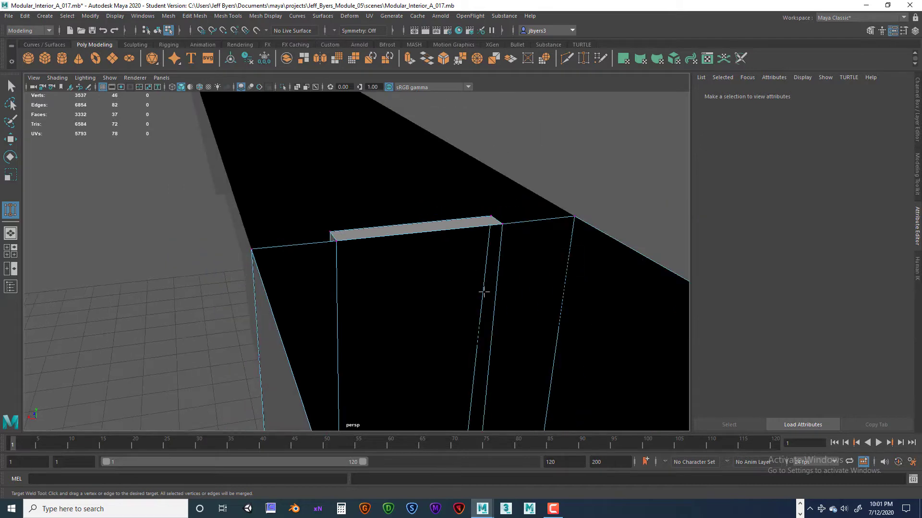
Extrude the three top edges running between the pillar's two side panels along the back of the groove panel.
{"action": "left_click_drag", "start_coordinate": [483, 292], "coordinate": [318, 295], "text": "alt"}
{"action": "scroll", "coordinate": [367, 300], "scroll_direction": "down", "scroll_amount": 3}
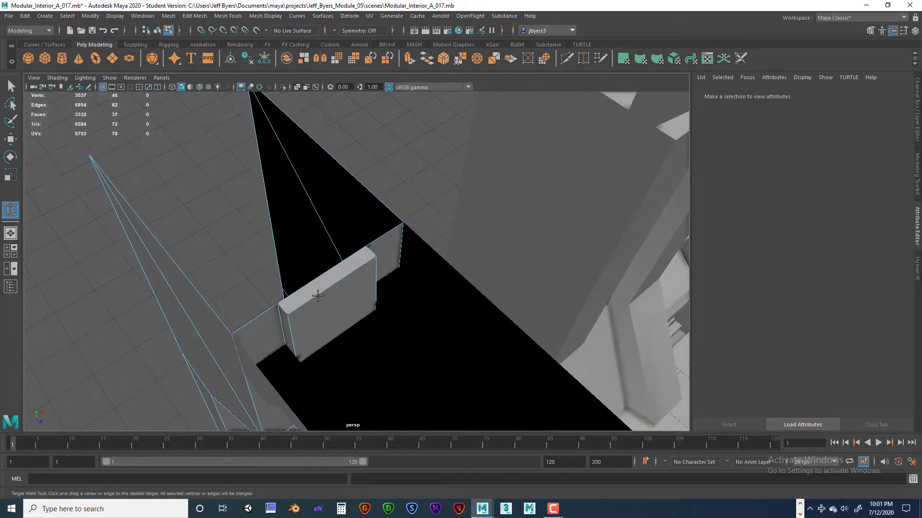
{"action": "key", "text": "q"}
{"action": "right_click", "coordinate": [317, 288]}
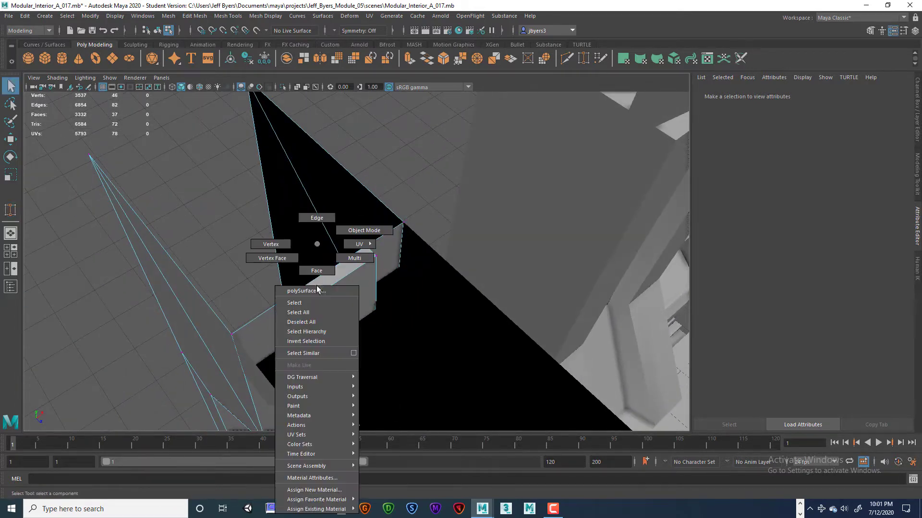
{"action": "left_click", "coordinate": [317, 219]}
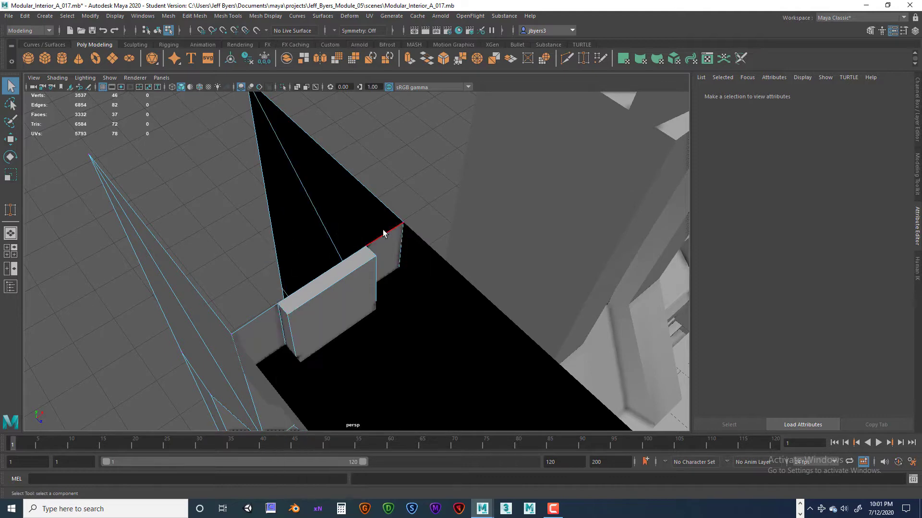
{"action": "left_click", "coordinate": [383, 234]}
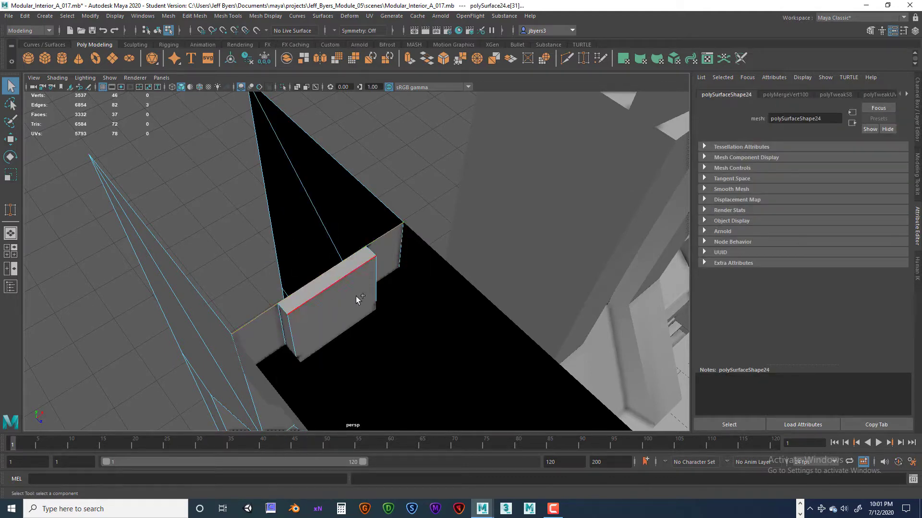
{"action": "left_click_drag", "start_coordinate": [352, 295], "coordinate": [385, 278], "text": "alt"}
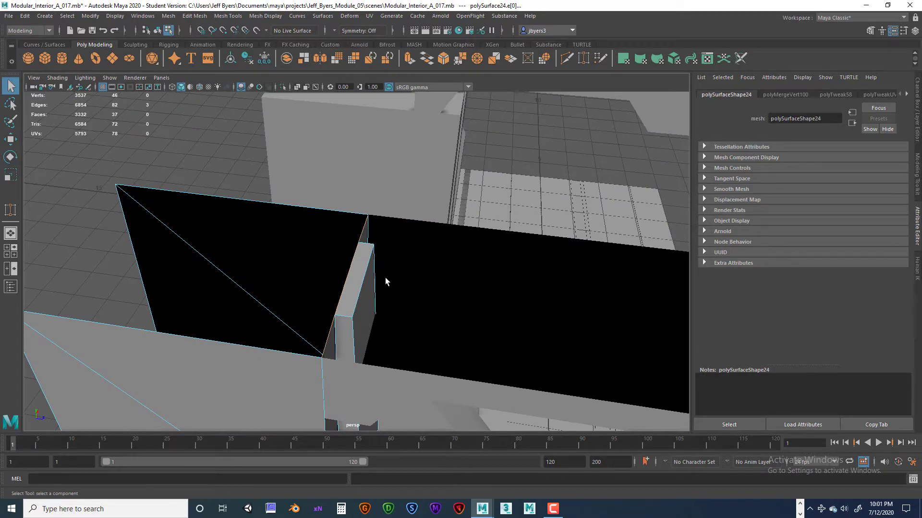
{"action": "key", "text": "ctrl+e"}
{"action": "left_click_drag", "start_coordinate": [361, 340], "coordinate": [267, 328]}
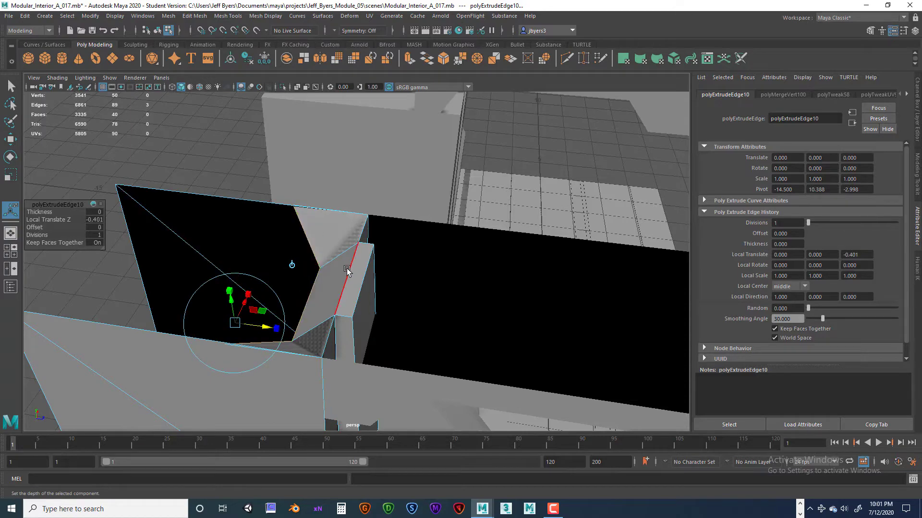
{"action": "left_click_drag", "start_coordinate": [353, 272], "coordinate": [389, 259], "text": "alt"}
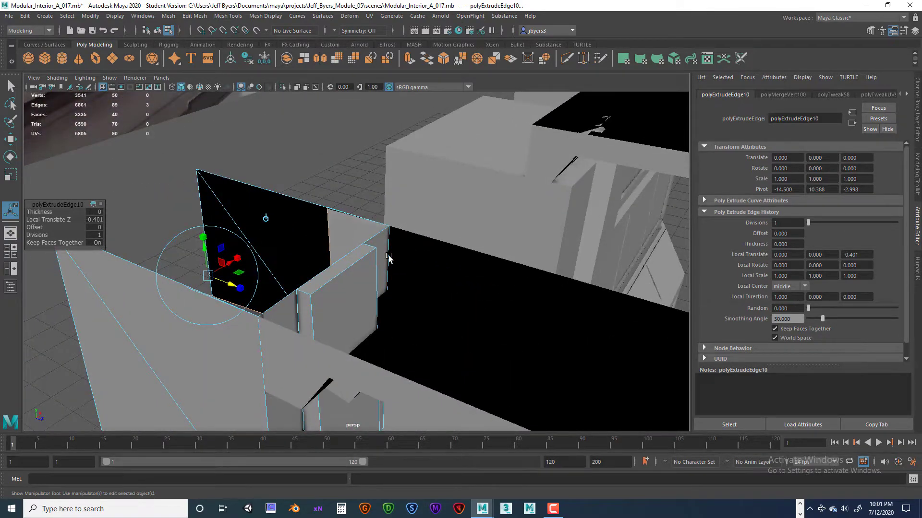
{"action": "key", "text": "ctrl+z"}
Move the extruded edges back along Z with the Move tool to cover the pillar's open top almost to its outer corners.
{"action": "key", "text": "w"}
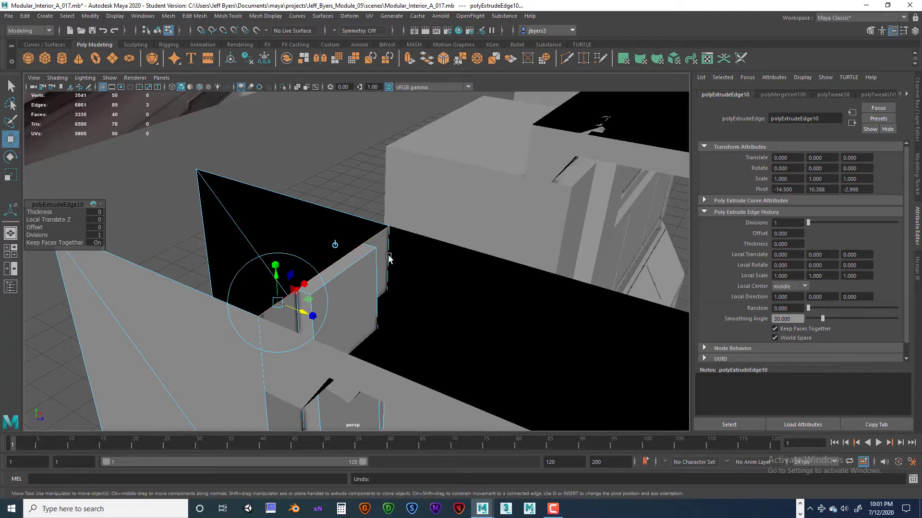
{"action": "left_click_drag", "start_coordinate": [407, 301], "coordinate": [477, 302], "text": "alt"}
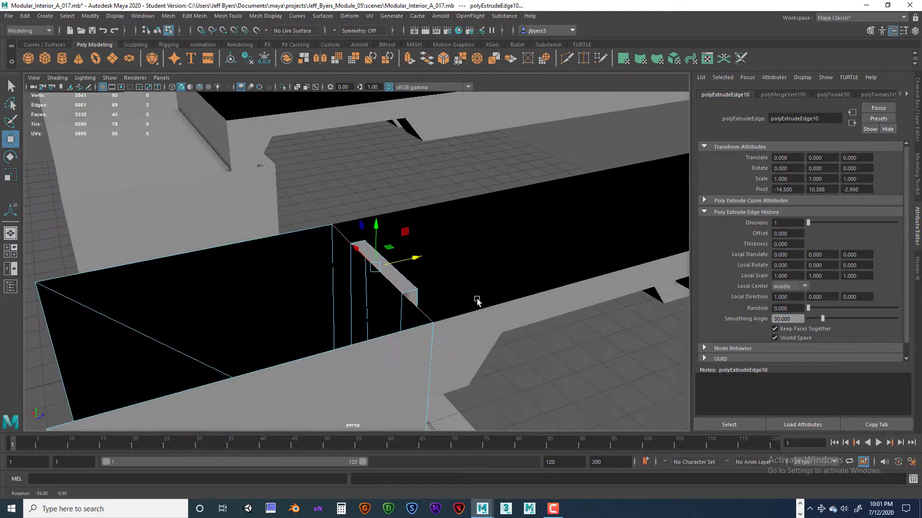
{"action": "left_click_drag", "start_coordinate": [412, 262], "coordinate": [178, 312]}
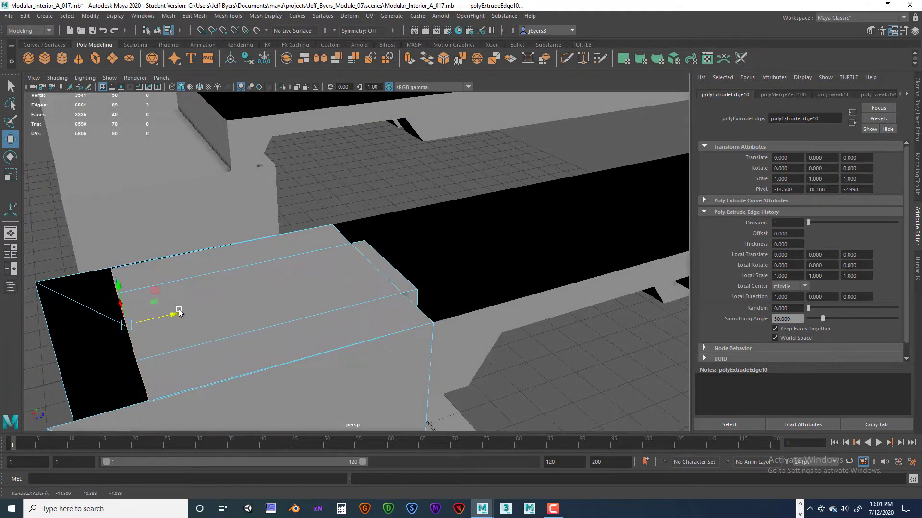
{"action": "scroll", "coordinate": [257, 315], "scroll_direction": "down", "scroll_amount": 4}
{"action": "middle_click_drag", "start_coordinate": [257, 315], "coordinate": [400, 293], "text": "alt"}
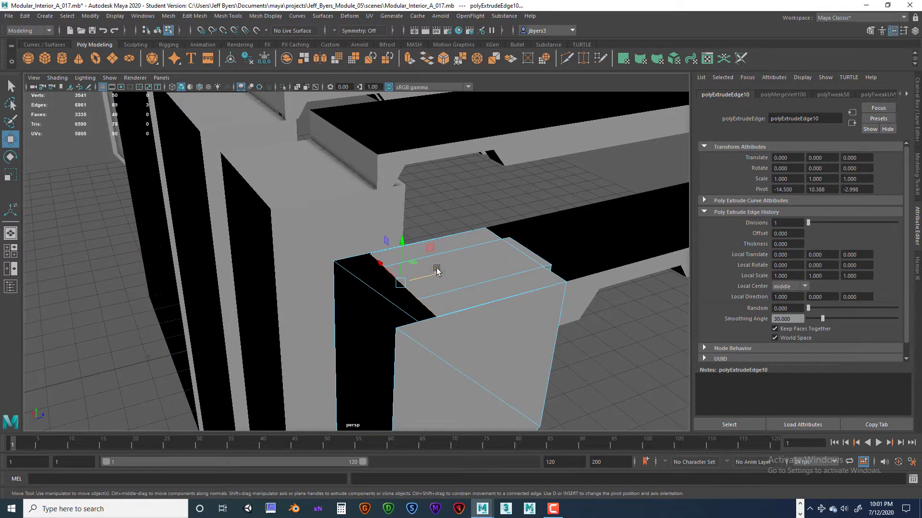
{"action": "left_click_drag", "start_coordinate": [436, 272], "coordinate": [457, 275]}
{"action": "scroll", "coordinate": [397, 309], "scroll_direction": "up", "scroll_amount": 3}
{"action": "mouse_move", "coordinate": [417, 323]}
{"action": "left_mouse_down"}
{"action": "mouse_move", "coordinate": [425, 323]}
{"action": "mouse_move", "coordinate": [412, 324]}
{"action": "left_mouse_up"}
Try to target weld the new top's corner vertex onto the pillar's outer top corner vertex.
{"action": "right_click_drag", "start_coordinate": [432, 268], "coordinate": [433, 288]}
{"action": "left_click_drag", "start_coordinate": [434, 288], "coordinate": [442, 267], "text": "alt"}
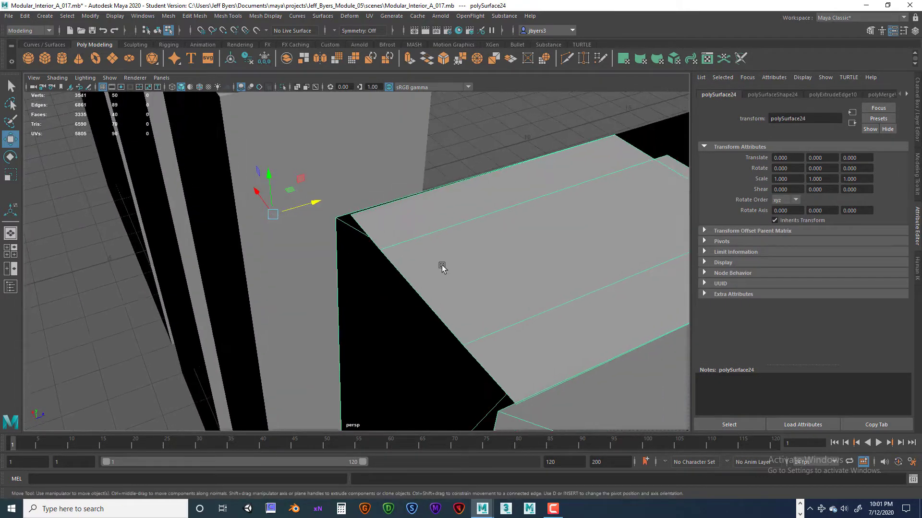
{"action": "right_click_drag", "start_coordinate": [463, 226], "coordinate": [462, 199], "text": "shift"}
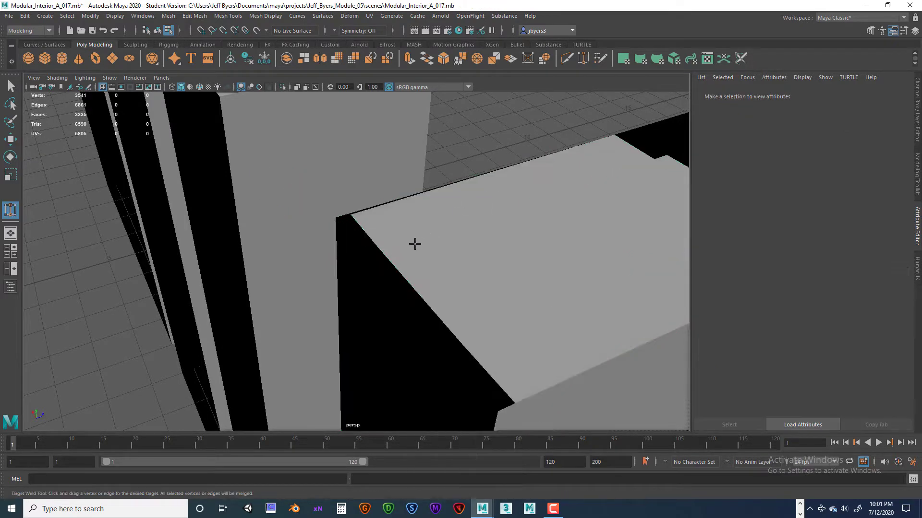
{"action": "mouse_move", "coordinate": [415, 244]}
{"action": "left_mouse_down", "text": "alt"}
{"action": "mouse_move", "coordinate": [461, 243]}
{"action": "mouse_move", "coordinate": [393, 212]}
{"action": "mouse_move", "coordinate": [409, 274]}
{"action": "mouse_move", "coordinate": [411, 261]}
{"action": "mouse_move", "coordinate": [387, 260]}
{"action": "mouse_move", "coordinate": [430, 247]}
{"action": "mouse_move", "coordinate": [422, 233]}
{"action": "mouse_move", "coordinate": [418, 240]}
{"action": "left_mouse_up", "text": "alt"}
{"action": "left_click", "coordinate": [408, 259]}
{"action": "right_click", "coordinate": [416, 237]}
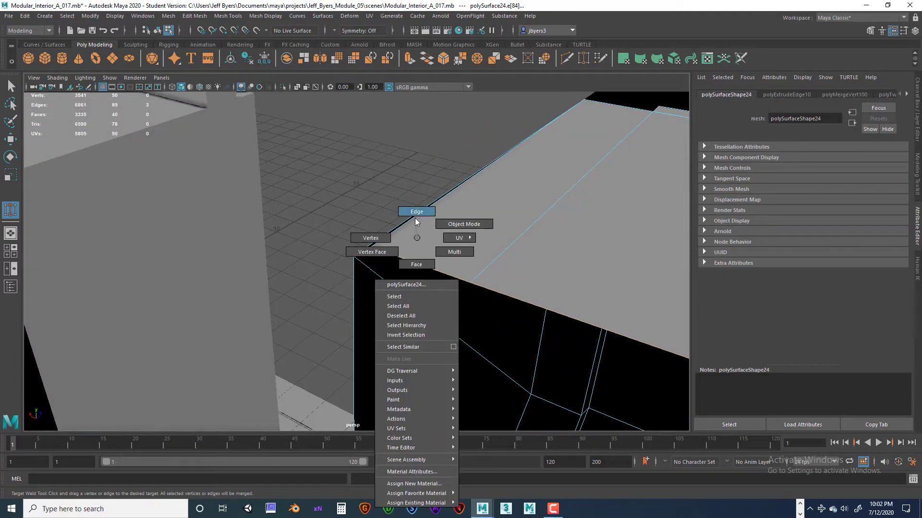
{"action": "left_click", "coordinate": [377, 239]}
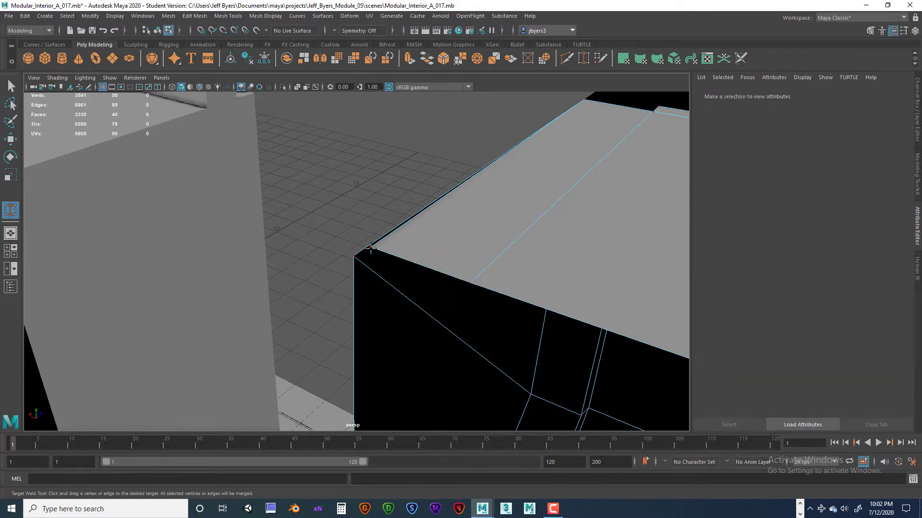
{"action": "left_click_drag", "start_coordinate": [353, 256], "coordinate": [354, 256]}
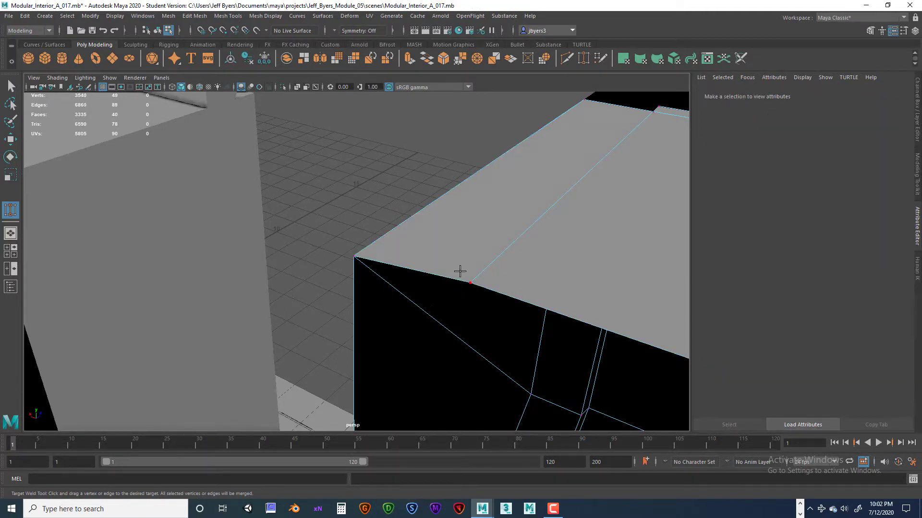
{"action": "key", "text": "ctrl+z"}
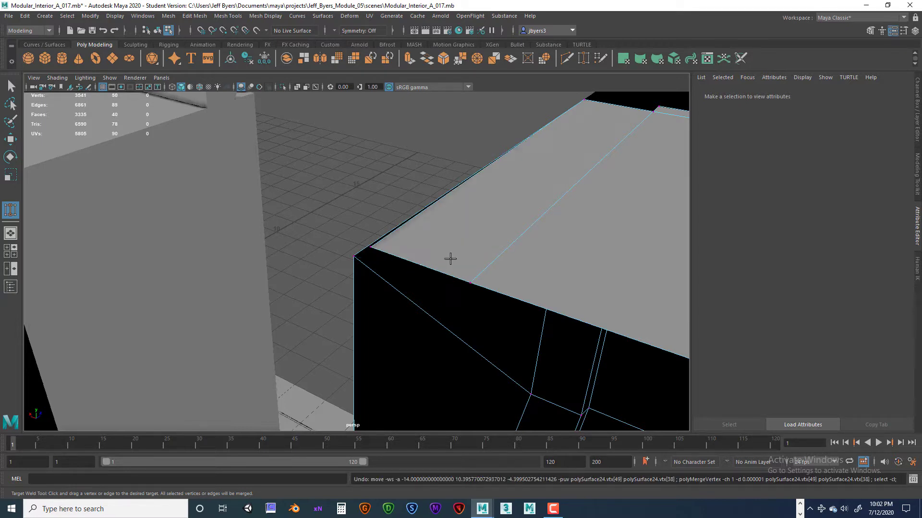
Target weld the new top's end corner vertices onto the pillar's outer top corner vertices.
{"action": "left_click_drag", "start_coordinate": [371, 247], "coordinate": [370, 247]}
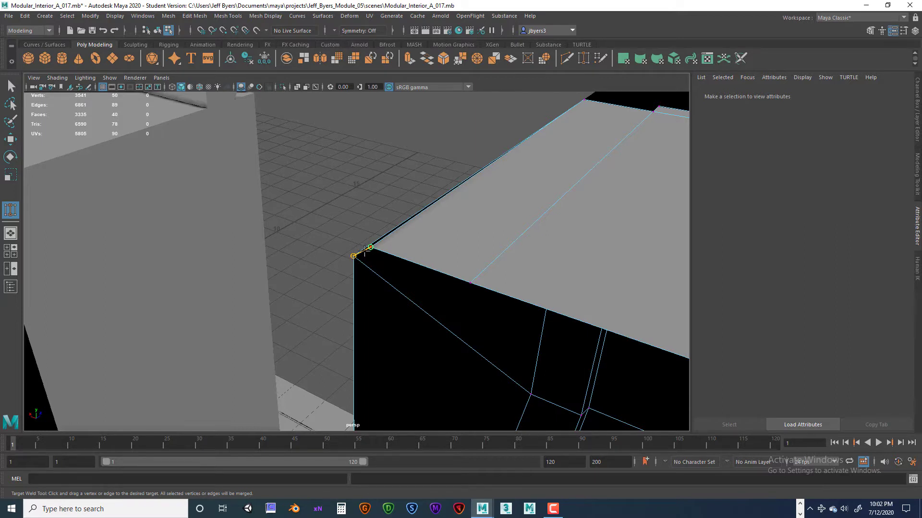
{"action": "left_click_drag", "start_coordinate": [349, 257], "coordinate": [483, 271]}
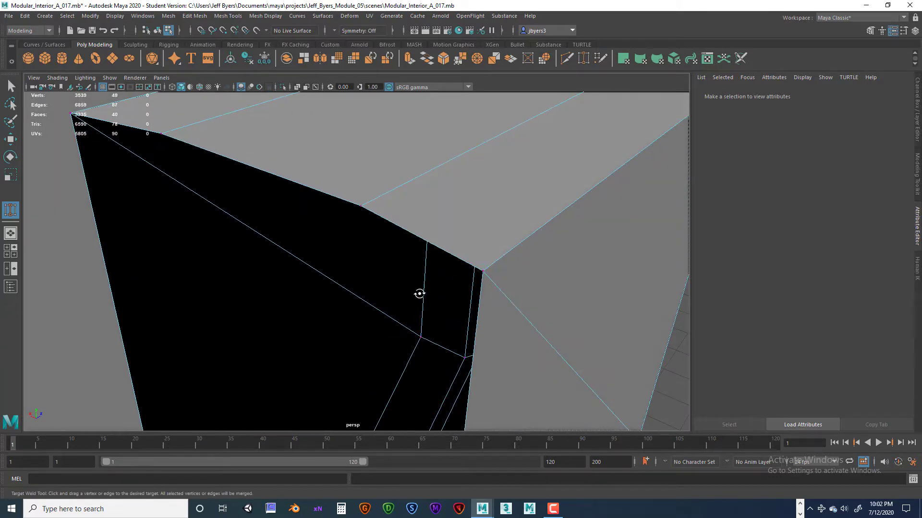
Move the top's two intermediate edge vertices outward along Z in the side view to line up with the pillar's outer corner.
{"action": "left_click_drag", "start_coordinate": [418, 293], "coordinate": [318, 227], "text": "alt"}
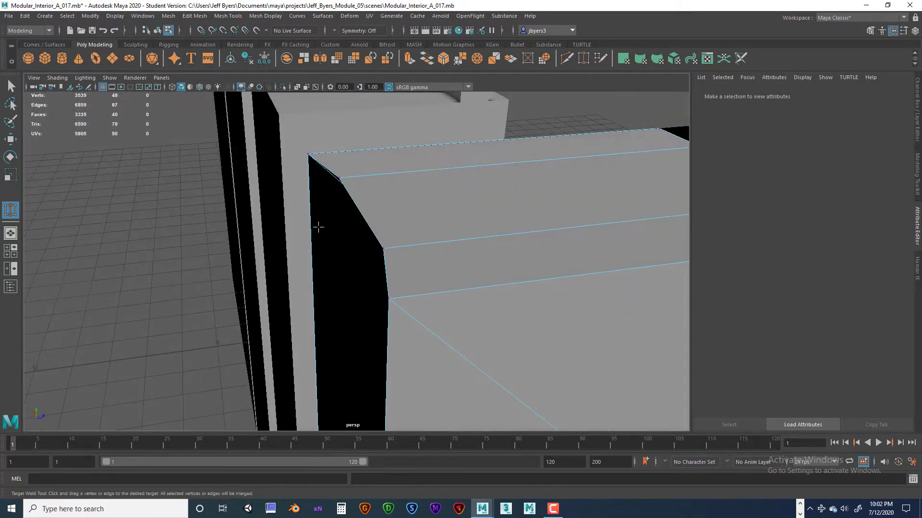
{"action": "left_click", "coordinate": [10, 86]}
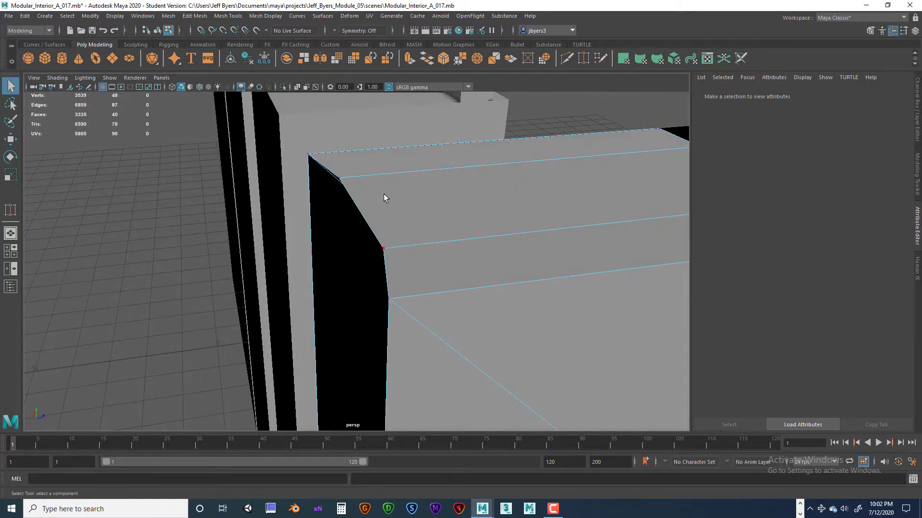
{"action": "left_click_drag", "start_coordinate": [408, 186], "coordinate": [348, 170], "text": "alt"}
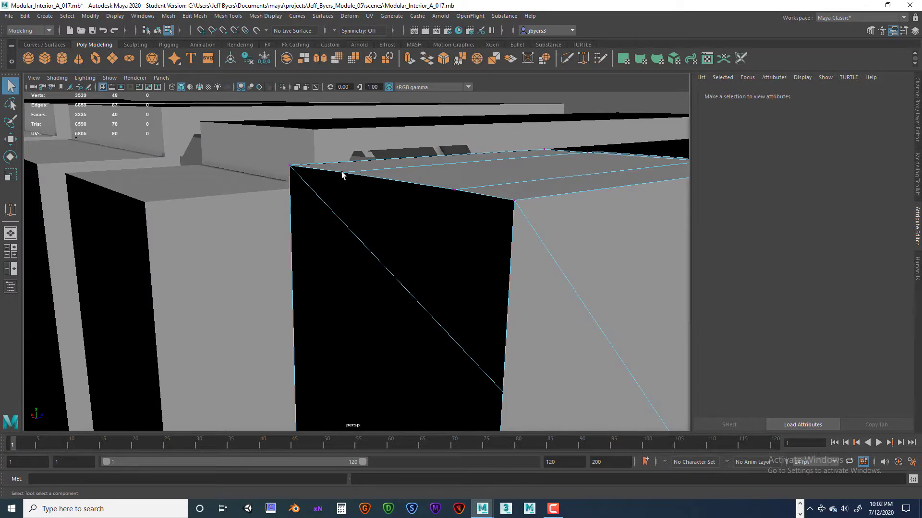
{"action": "left_click", "coordinate": [341, 172]}
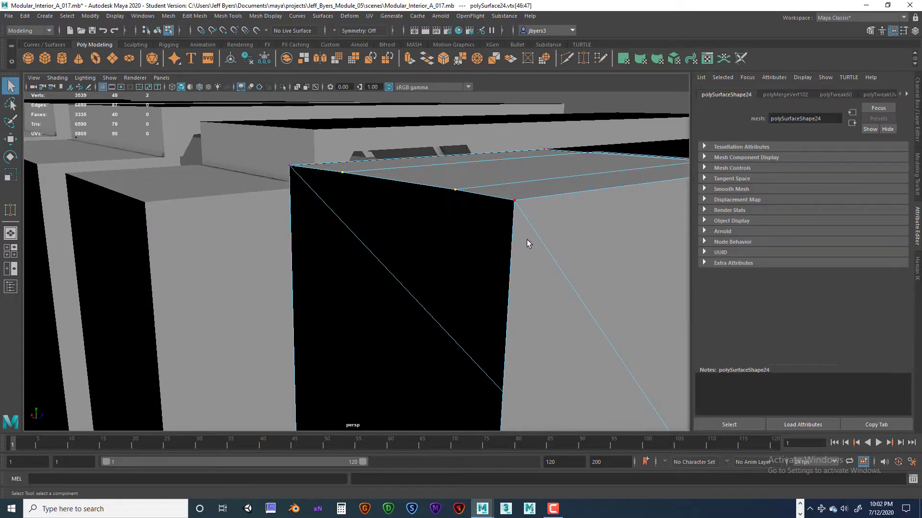
{"action": "key", "text": "space"}
{"action": "key", "text": "space"}
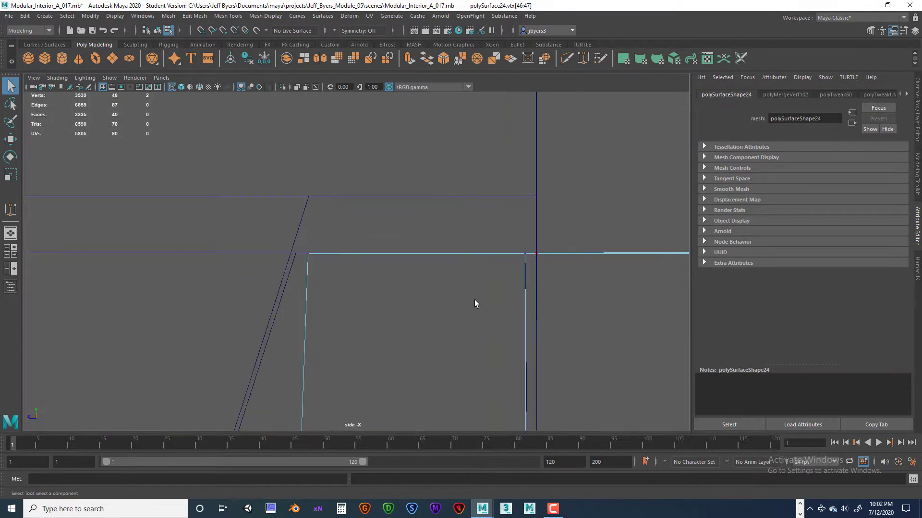
{"action": "scroll", "coordinate": [474, 299], "scroll_direction": "down", "scroll_amount": 5}
{"action": "scroll", "coordinate": [474, 299], "scroll_direction": "up", "scroll_amount": 6}
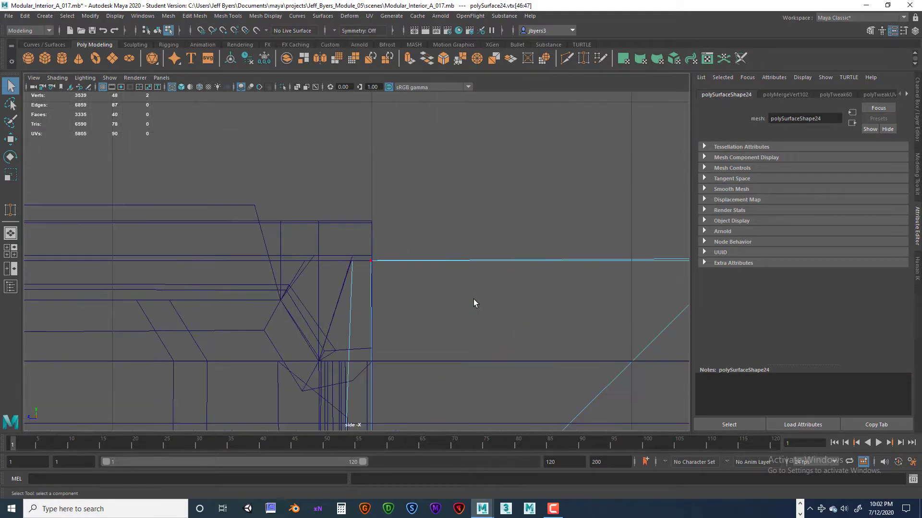
{"action": "middle_click_drag", "start_coordinate": [683, 304], "coordinate": [392, 286], "text": "alt"}
{"action": "scroll", "coordinate": [392, 286], "scroll_direction": "up", "scroll_amount": 2}
{"action": "middle_click_drag", "start_coordinate": [452, 265], "coordinate": [353, 335], "text": "alt"}
{"action": "scroll", "coordinate": [353, 335], "scroll_direction": "up", "scroll_amount": 3}
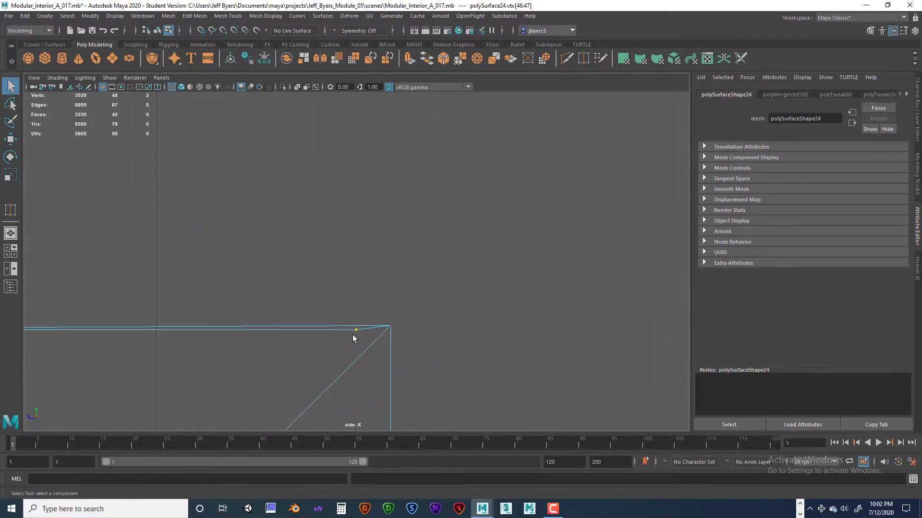
{"action": "key", "text": "w"}
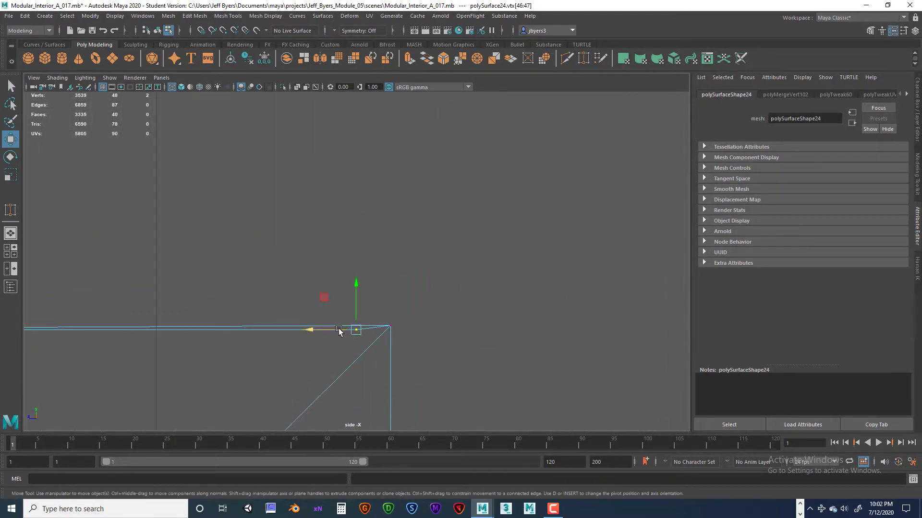
{"action": "left_click_drag", "start_coordinate": [341, 330], "coordinate": [366, 331]}
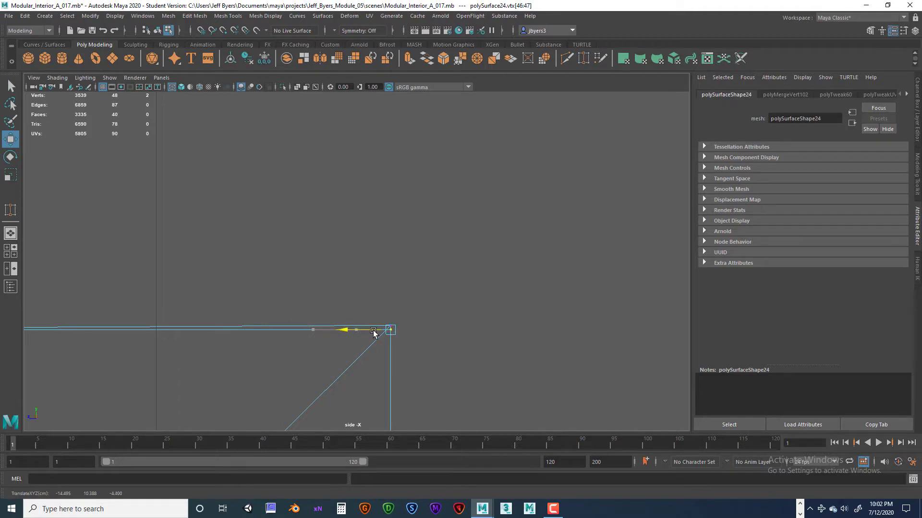
Raise the same two vertices along Y until they are level with the pillar's outer top corner.
{"action": "left_click_drag", "start_coordinate": [393, 311], "coordinate": [392, 305]}
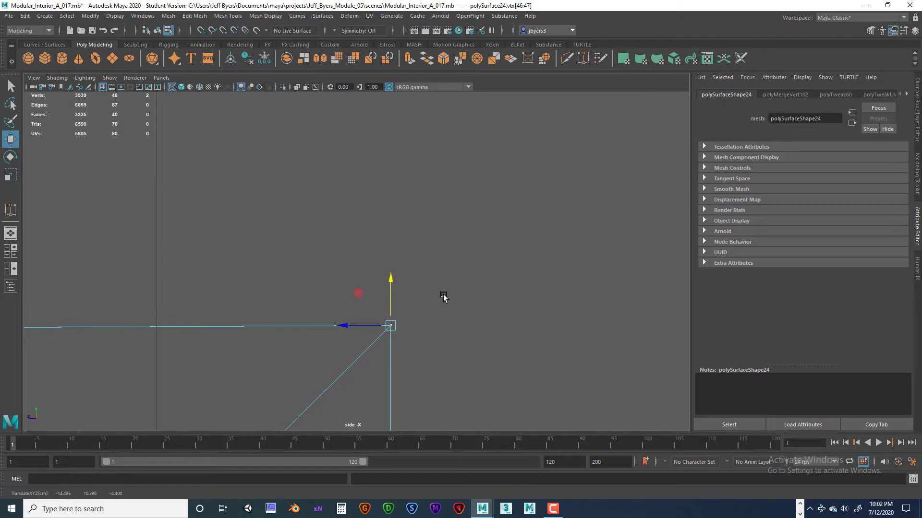
{"action": "key", "text": "space"}
{"action": "key", "text": "space"}
{"action": "left_click_drag", "start_coordinate": [502, 278], "coordinate": [464, 294], "text": "alt"}
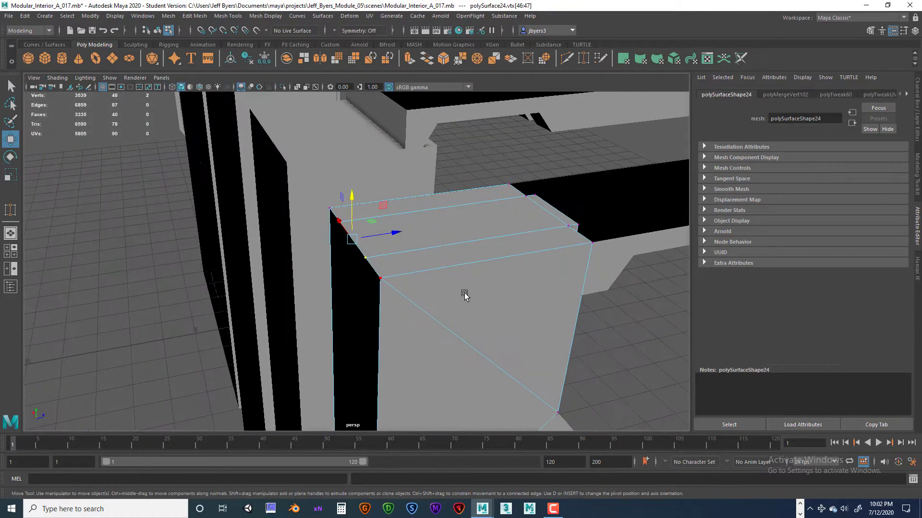
Try moving the separated end ceiling beam 1.617 units along Z, away from its pillar.
{"action": "mouse_move", "coordinate": [464, 294]}
{"action": "right_mouse_down"}
{"action": "mouse_move", "coordinate": [456, 308]}
{"action": "mouse_move", "coordinate": [464, 305]}
{"action": "right_mouse_up"}
{"action": "scroll", "coordinate": [508, 321], "scroll_direction": "down", "scroll_amount": 5}
{"action": "left_click_drag", "start_coordinate": [532, 329], "coordinate": [486, 305], "text": "alt"}
{"action": "left_click", "coordinate": [449, 182]}
{"action": "left_click_drag", "start_coordinate": [463, 223], "coordinate": [405, 294], "text": "alt"}
{"action": "left_click", "coordinate": [425, 287]}
{"action": "right_click_drag", "start_coordinate": [355, 244], "coordinate": [331, 303]}
{"action": "left_click_drag", "start_coordinate": [336, 300], "coordinate": [425, 286], "text": "alt"}
{"action": "left_click", "coordinate": [438, 282]}
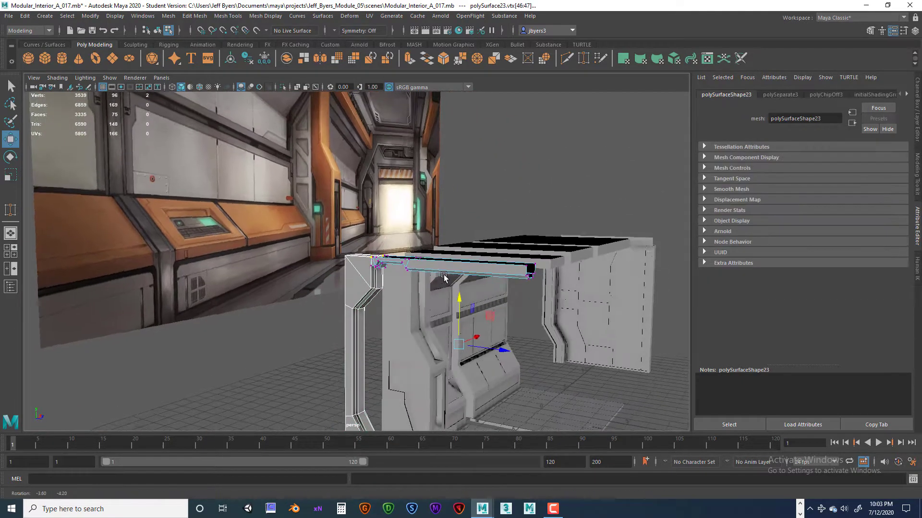
{"action": "right_click_drag", "start_coordinate": [444, 278], "coordinate": [434, 302]}
{"action": "left_click_drag", "start_coordinate": [434, 302], "coordinate": [591, 362], "text": "alt"}
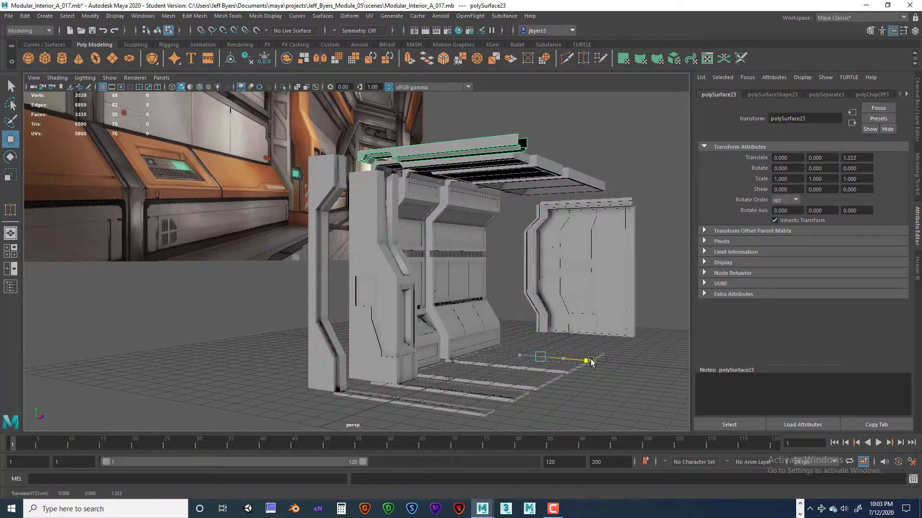
{"action": "right_click_drag", "start_coordinate": [496, 349], "coordinate": [350, 231], "text": "alt"}
{"action": "mouse_move", "coordinate": [350, 230]}
{"action": "left_mouse_down", "text": "alt"}
{"action": "mouse_move", "coordinate": [351, 217]}
{"action": "mouse_move", "coordinate": [347, 225]}
{"action": "left_mouse_up", "text": "alt"}
{"action": "right_click_drag", "start_coordinate": [346, 225], "coordinate": [439, 315], "text": "alt"}
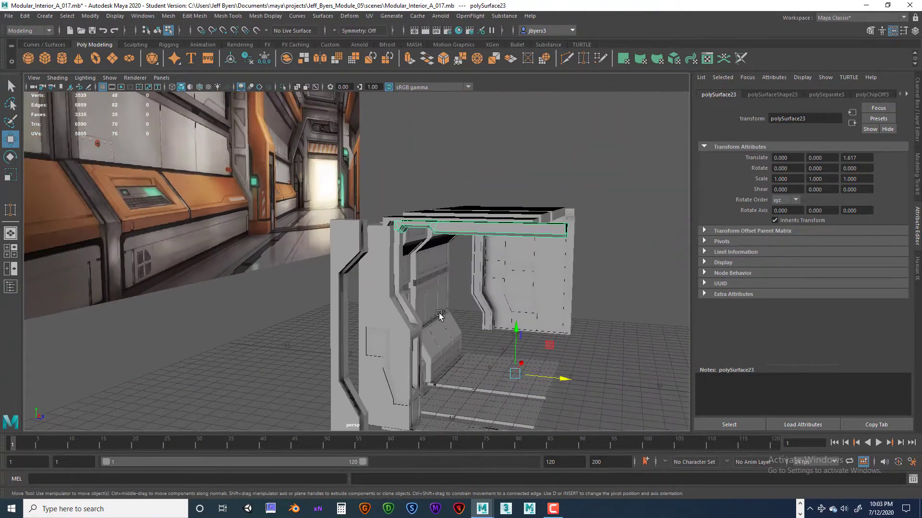
{"action": "key", "text": "ctrl+z"}
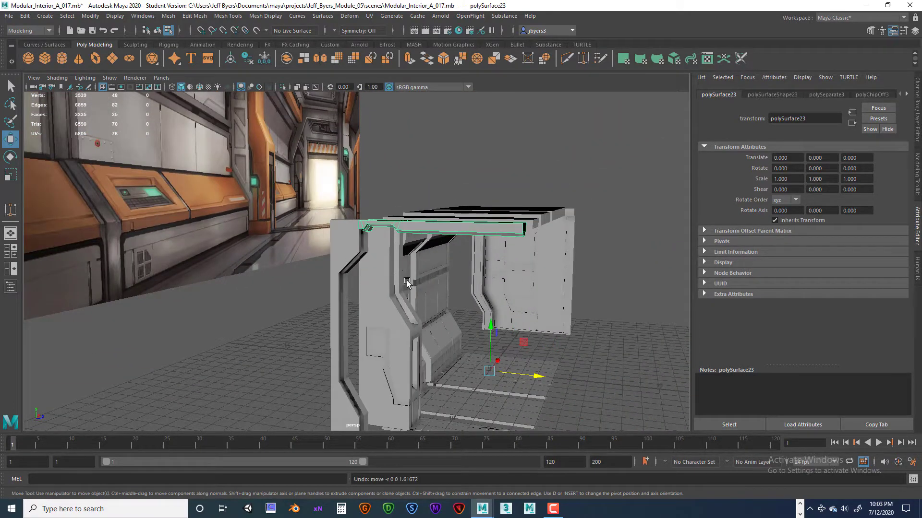
Delete all the faces closing off the free end of the two-grooved ceiling panel next to the end beam.
{"action": "left_click_drag", "start_coordinate": [446, 319], "coordinate": [380, 336], "text": "alt"}
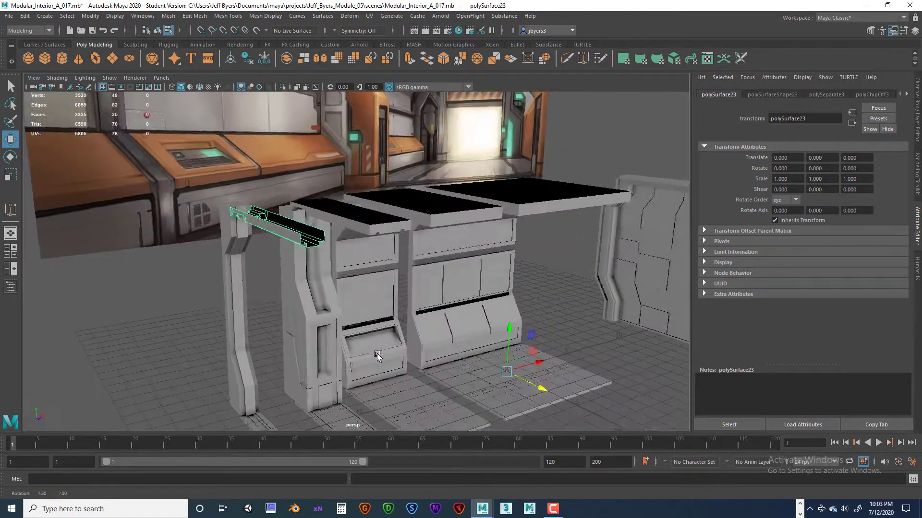
{"action": "right_click_drag", "start_coordinate": [379, 336], "coordinate": [395, 268], "text": "alt"}
{"action": "key", "text": "f"}
{"action": "left_click_drag", "start_coordinate": [394, 287], "coordinate": [388, 275], "text": "alt"}
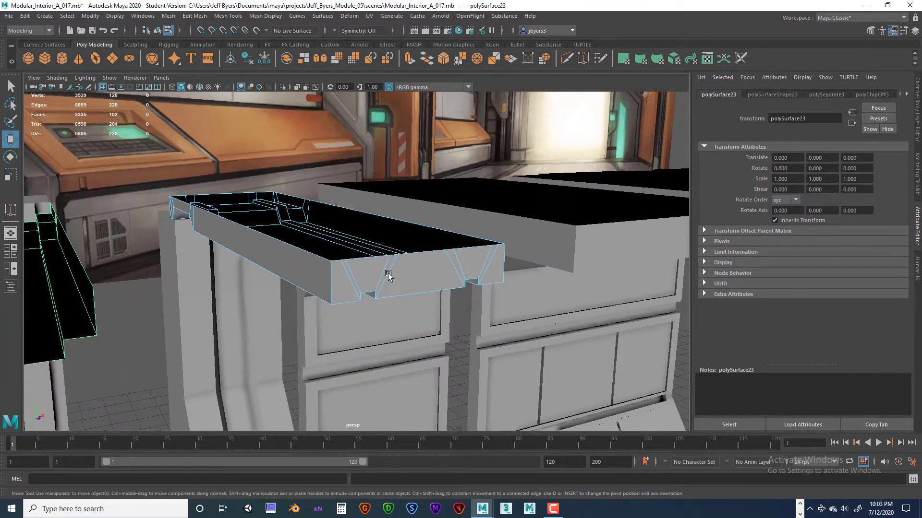
{"action": "left_click", "coordinate": [351, 296]}
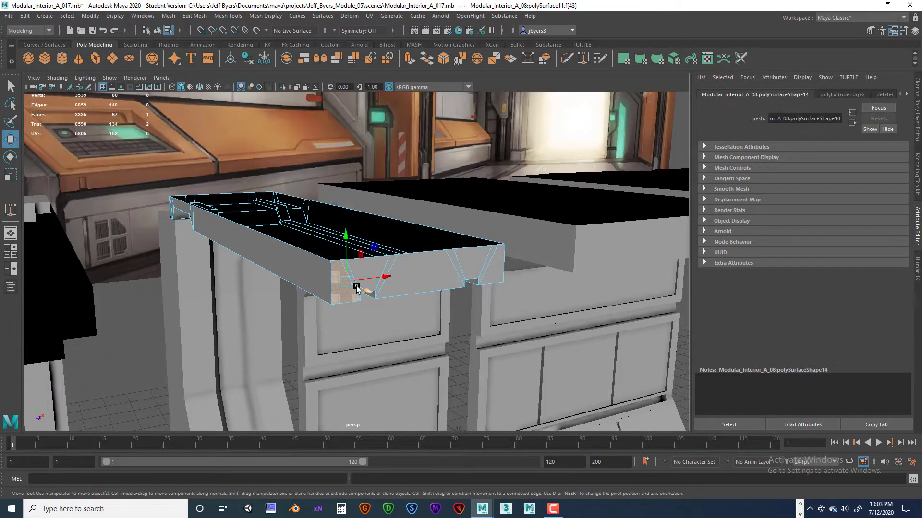
{"action": "mouse_move", "coordinate": [363, 279]}
{"action": "left_mouse_down", "text": "alt"}
{"action": "mouse_move", "coordinate": [366, 262]}
{"action": "mouse_move", "coordinate": [361, 270]}
{"action": "left_mouse_up", "text": "alt"}
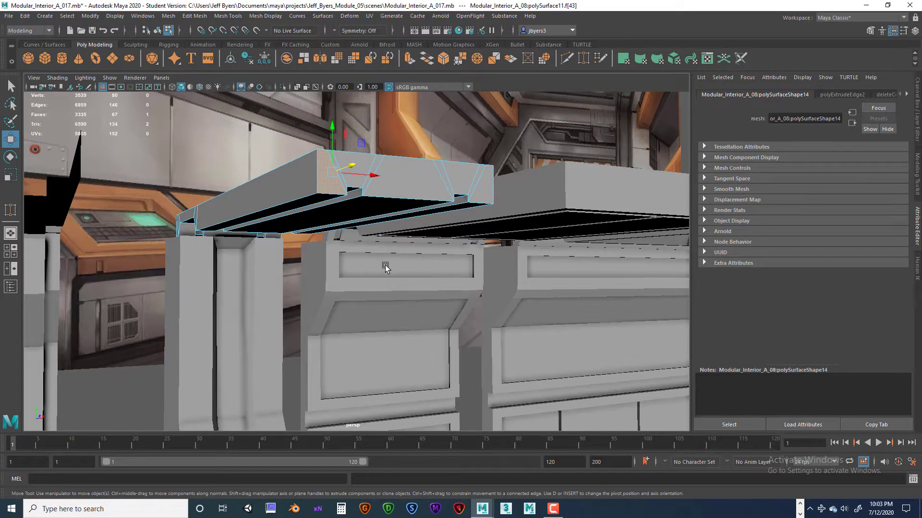
{"action": "left_click_drag", "start_coordinate": [386, 267], "coordinate": [395, 313], "text": "alt"}
{"action": "key", "text": "q"}
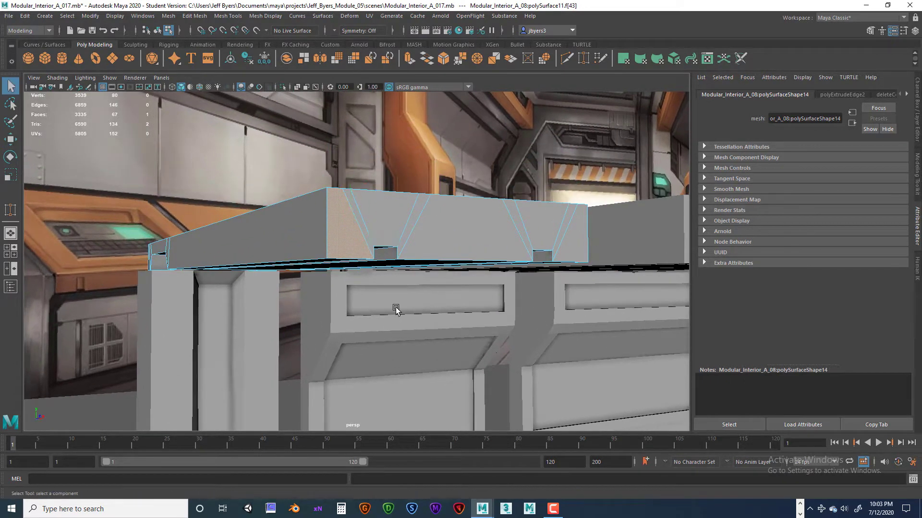
{"action": "left_click", "coordinate": [386, 221], "text": "shift"}
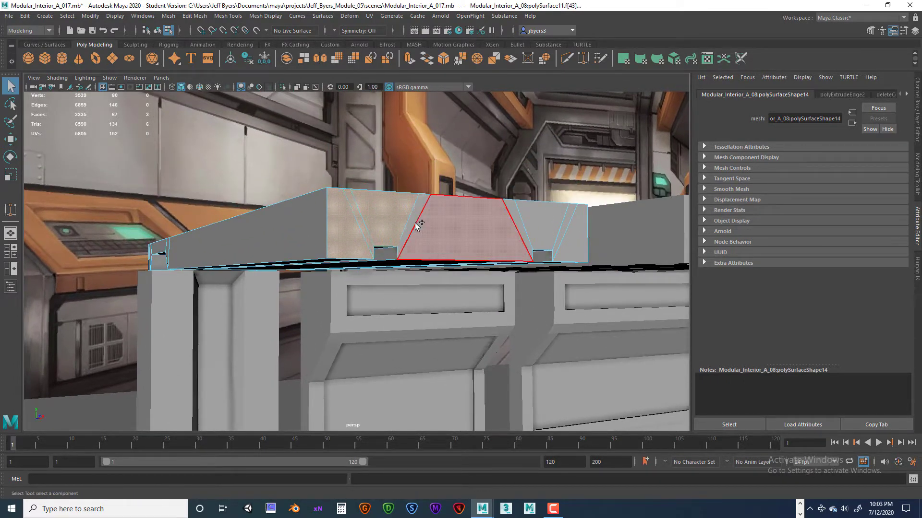
{"action": "left_click", "coordinate": [422, 224], "text": "shift"}
{"action": "left_click", "coordinate": [515, 234], "text": "shift"}
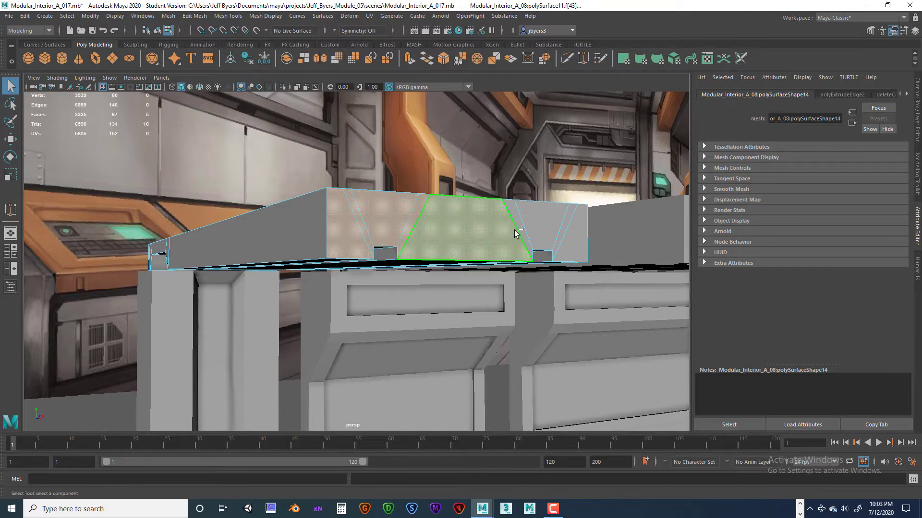
{"action": "left_click", "coordinate": [541, 225], "text": "shift"}
{"action": "key", "text": "4"}
{"action": "left_click_drag", "start_coordinate": [580, 275], "coordinate": [425, 304], "text": "alt"}
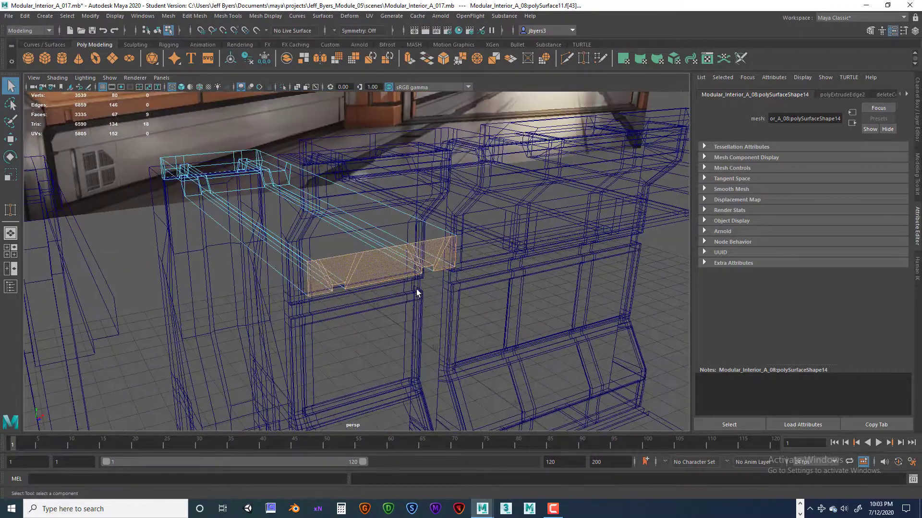
{"action": "key", "text": "Delete"}
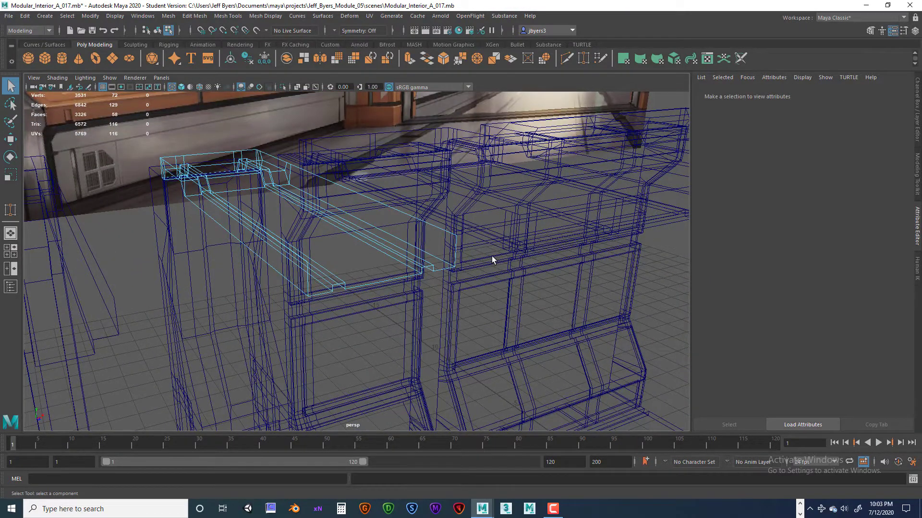
{"action": "key", "text": "5"}
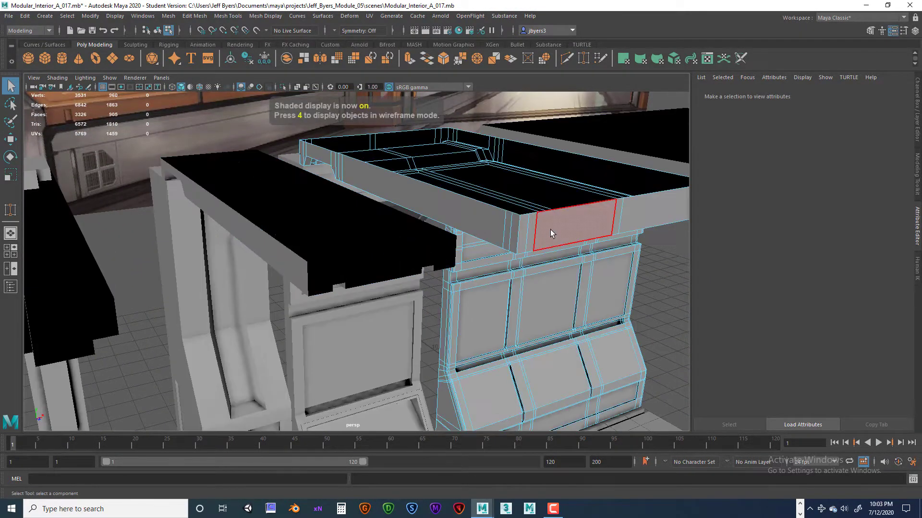
Delete the row of faces closing off the free end of the ceiling panel attached to the three-bay wall module.
{"action": "left_click_drag", "start_coordinate": [550, 230], "coordinate": [465, 253], "text": "alt"}
{"action": "right_click", "coordinate": [486, 245]}
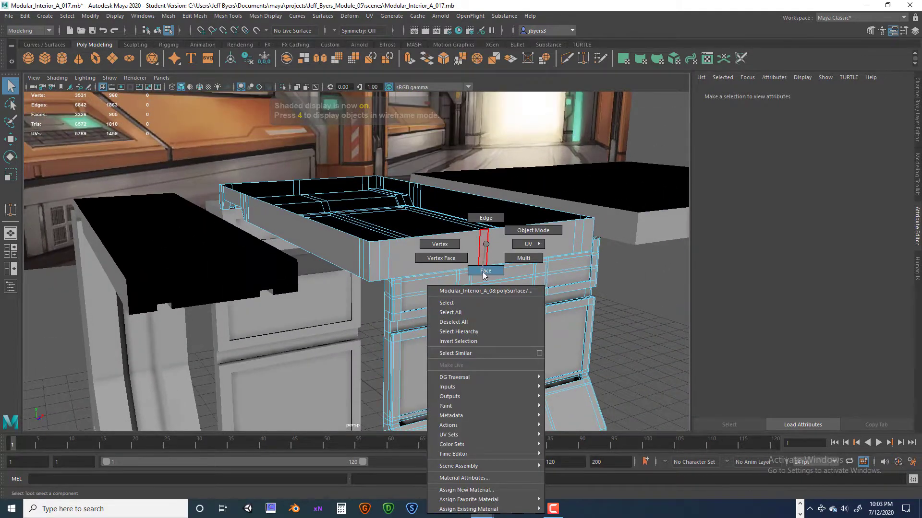
{"action": "left_click", "coordinate": [485, 272]}
{"action": "left_click", "coordinate": [375, 261]}
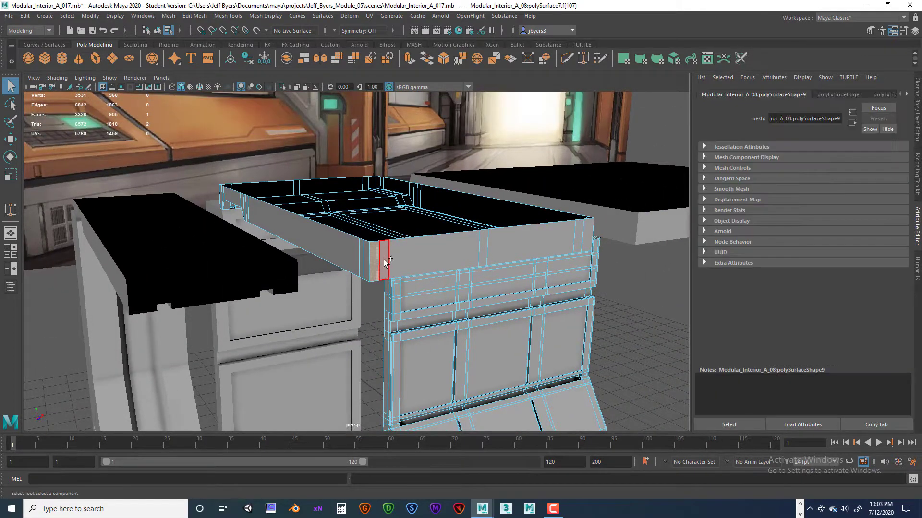
{"action": "left_click_drag", "start_coordinate": [384, 260], "coordinate": [596, 238], "text": "shift"}
{"action": "left_click_drag", "start_coordinate": [472, 258], "coordinate": [525, 237], "text": "alt"}
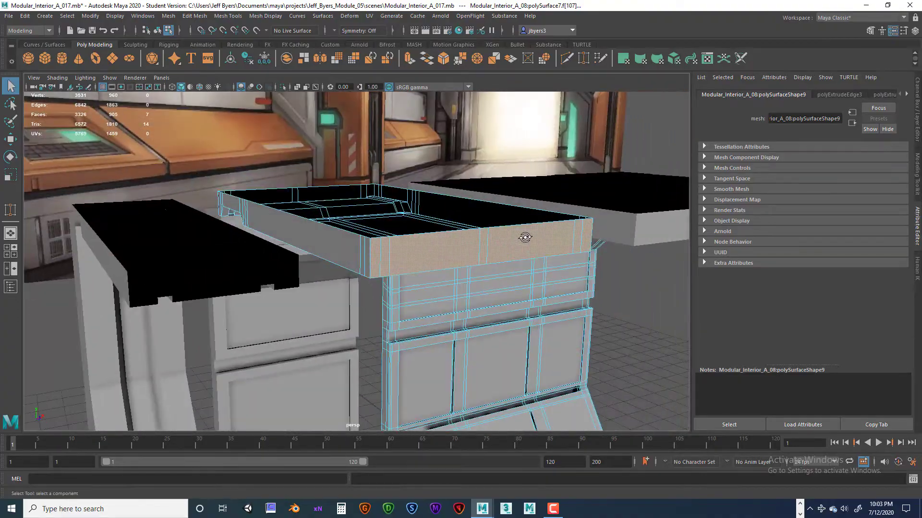
{"action": "key", "text": "4"}
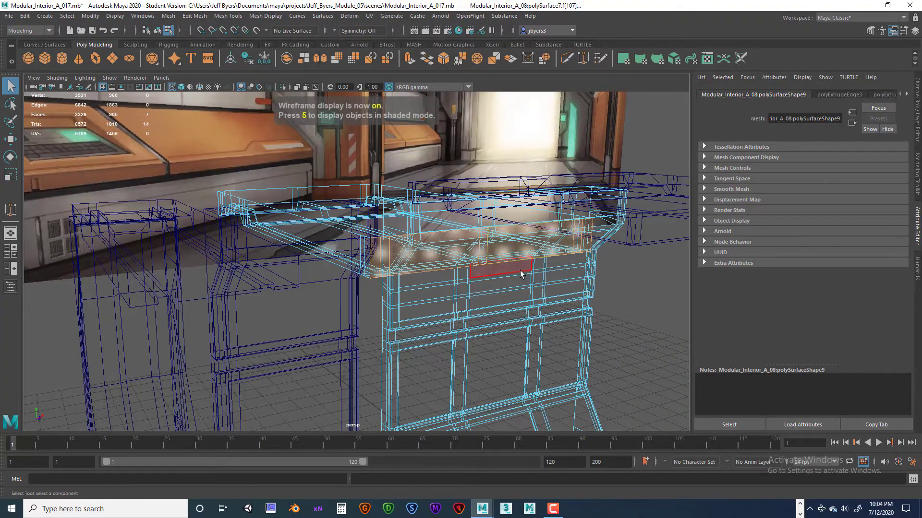
{"action": "left_click_drag", "start_coordinate": [520, 270], "coordinate": [482, 304], "text": "alt"}
{"action": "key", "text": "Delete"}
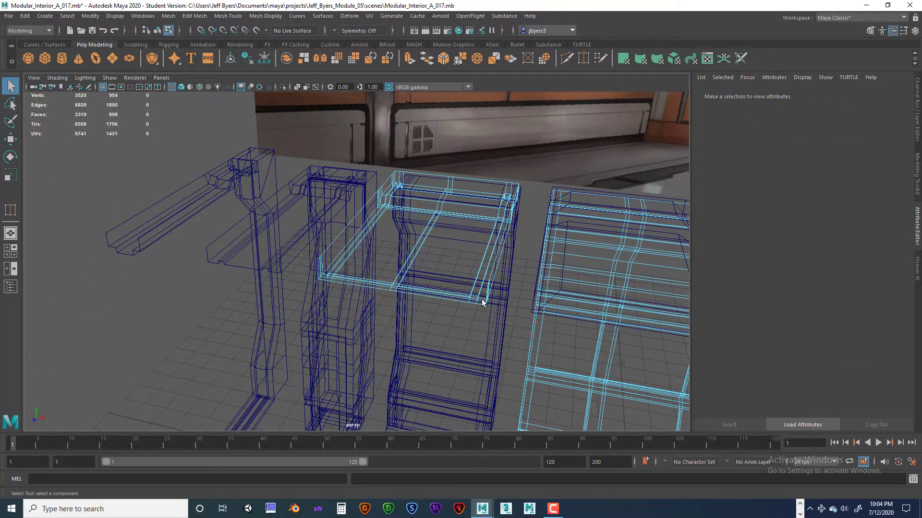
{"action": "key", "text": "5"}
Delete the end faces along the free edge of the widest ceiling panel, nearest the door wall.
{"action": "left_click_drag", "start_coordinate": [537, 296], "coordinate": [449, 286], "text": "alt"}
{"action": "left_click", "coordinate": [434, 275]}
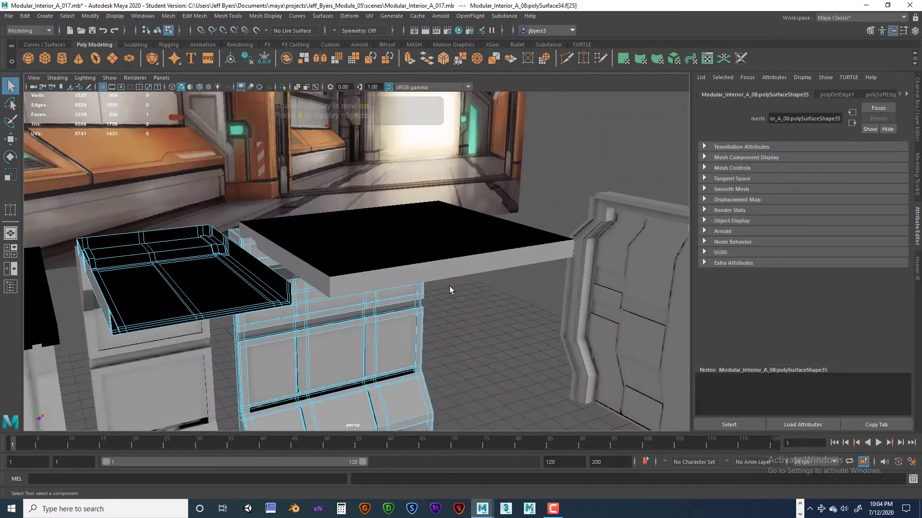
{"action": "left_click", "coordinate": [455, 268]}
{"action": "mouse_move", "coordinate": [455, 268]}
{"action": "right_mouse_down"}
{"action": "mouse_move", "coordinate": [447, 278]}
{"action": "mouse_move", "coordinate": [454, 270]}
{"action": "right_mouse_up"}
{"action": "left_click_drag", "start_coordinate": [332, 288], "coordinate": [456, 267]}
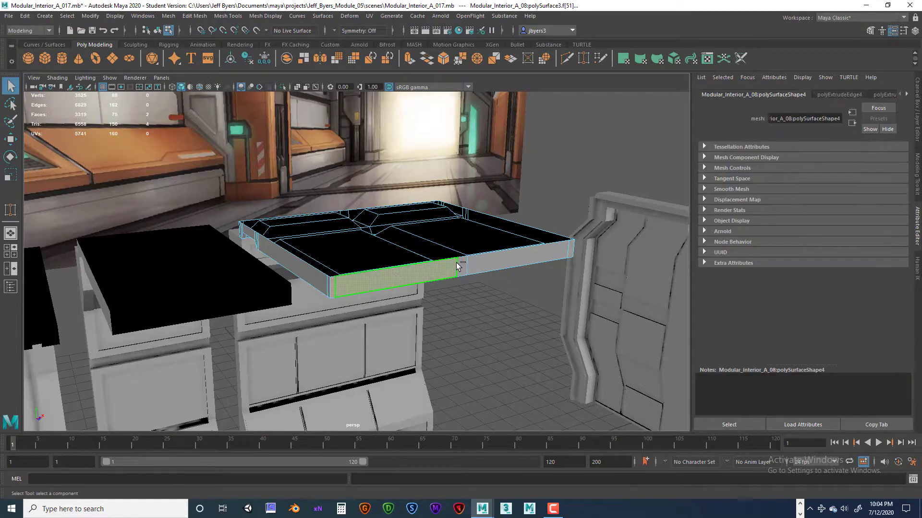
{"action": "left_click", "coordinate": [490, 263], "text": "shift"}
{"action": "left_click_drag", "start_coordinate": [472, 313], "coordinate": [390, 306], "text": "alt"}
{"action": "key", "text": "4"}
{"action": "key", "text": "Delete"}
{"action": "mouse_move", "coordinate": [390, 305]}
{"action": "middle_mouse_down", "text": "alt"}
{"action": "mouse_move", "coordinate": [462, 305]}
{"action": "mouse_move", "coordinate": [437, 333]}
{"action": "mouse_move", "coordinate": [389, 311]}
{"action": "mouse_move", "coordinate": [387, 222]}
{"action": "mouse_move", "coordinate": [366, 210]}
{"action": "mouse_move", "coordinate": [383, 366]}
{"action": "middle_mouse_up", "text": "alt"}
{"action": "key", "text": "5"}
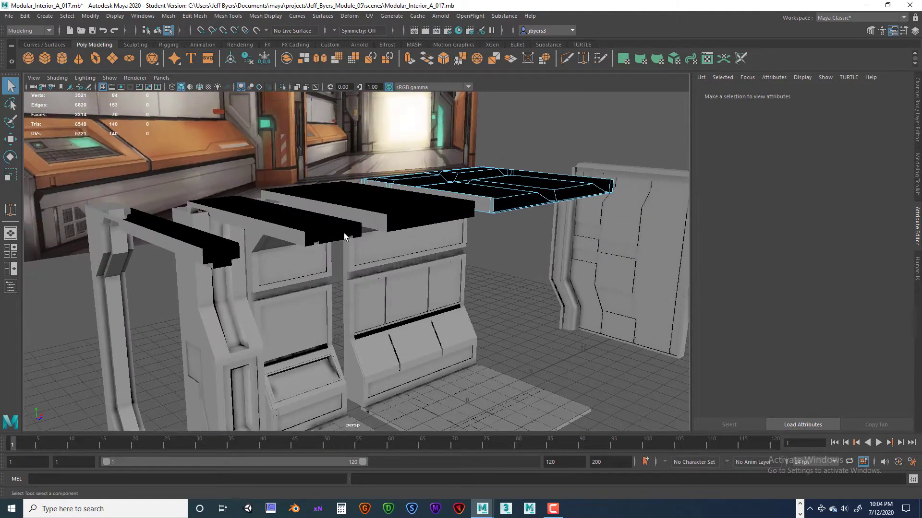
Examine the trimmed free ends of all the ceiling panels from above and below.
{"action": "mouse_move", "coordinate": [344, 232]}
{"action": "left_mouse_down", "text": "alt"}
{"action": "mouse_move", "coordinate": [370, 228]}
{"action": "mouse_move", "coordinate": [351, 231]}
{"action": "left_mouse_up", "text": "alt"}
{"action": "middle_click_drag", "start_coordinate": [351, 230], "coordinate": [331, 234], "text": "alt"}
{"action": "left_click_drag", "start_coordinate": [366, 259], "coordinate": [295, 280], "text": "alt"}
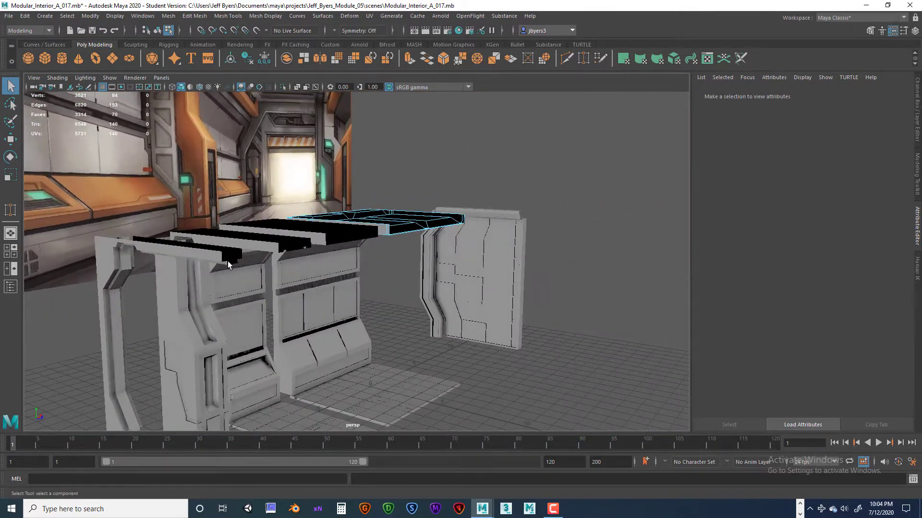
{"action": "left_click_drag", "start_coordinate": [227, 261], "coordinate": [204, 230], "text": "alt"}
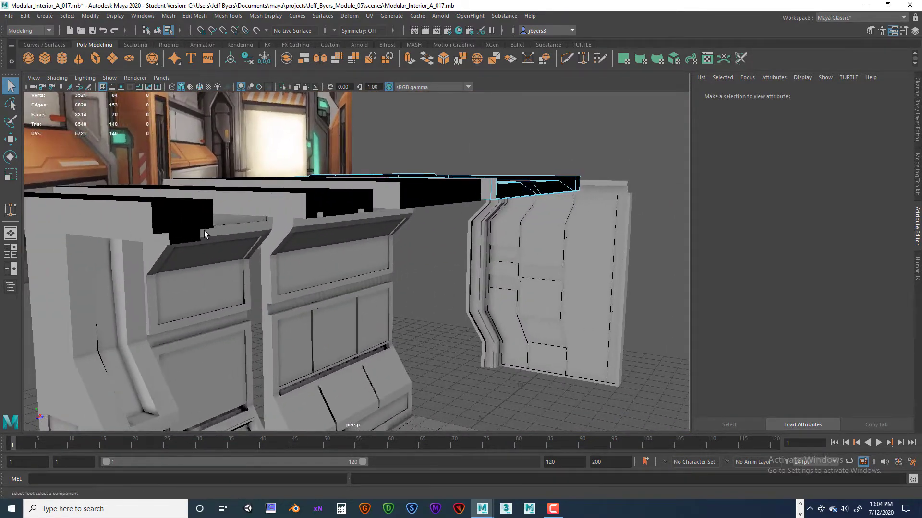
{"action": "left_click_drag", "start_coordinate": [359, 243], "coordinate": [365, 353], "text": "alt"}
{"action": "right_click_drag", "start_coordinate": [364, 353], "coordinate": [422, 284], "text": "alt"}
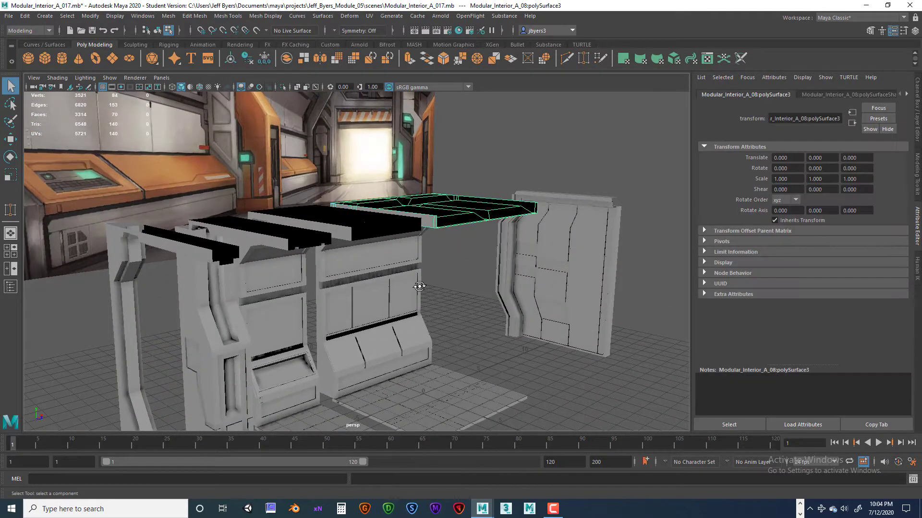
{"action": "left_click_drag", "start_coordinate": [422, 284], "coordinate": [372, 169], "text": "alt"}
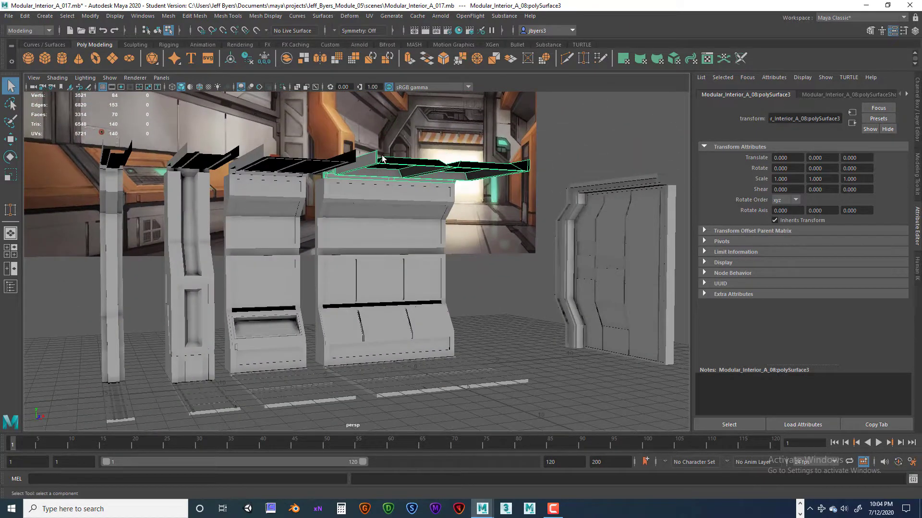
{"action": "scroll", "coordinate": [383, 158], "scroll_direction": "up", "scroll_amount": 4}
{"action": "left_click_drag", "start_coordinate": [373, 172], "coordinate": [368, 264], "text": "alt"}
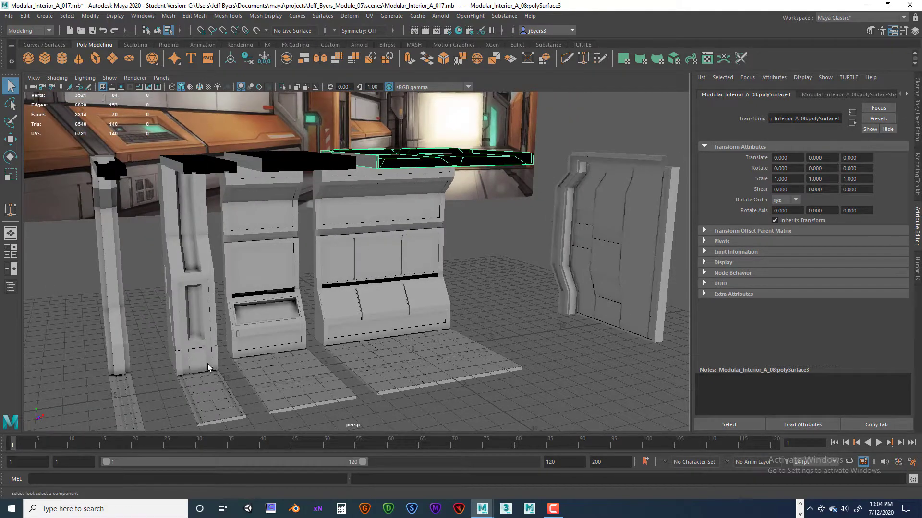
Examine the pillar bases, wall modules and floor tiles from several angles for leftover faces.
{"action": "left_click_drag", "start_coordinate": [207, 364], "coordinate": [327, 337], "text": "alt"}
{"action": "left_click_drag", "start_coordinate": [228, 353], "coordinate": [310, 342], "text": "alt"}
{"action": "right_click_drag", "start_coordinate": [310, 343], "coordinate": [365, 302], "text": "alt"}
{"action": "left_click_drag", "start_coordinate": [364, 302], "coordinate": [266, 340], "text": "alt"}
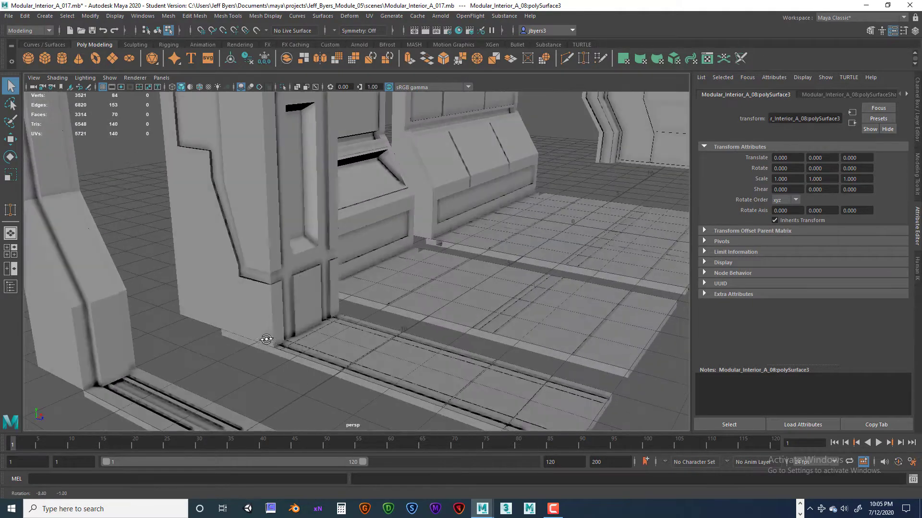
{"action": "left_click_drag", "start_coordinate": [290, 282], "coordinate": [333, 326], "text": "alt"}
{"action": "scroll", "coordinate": [282, 343], "scroll_direction": "up", "scroll_amount": 3}
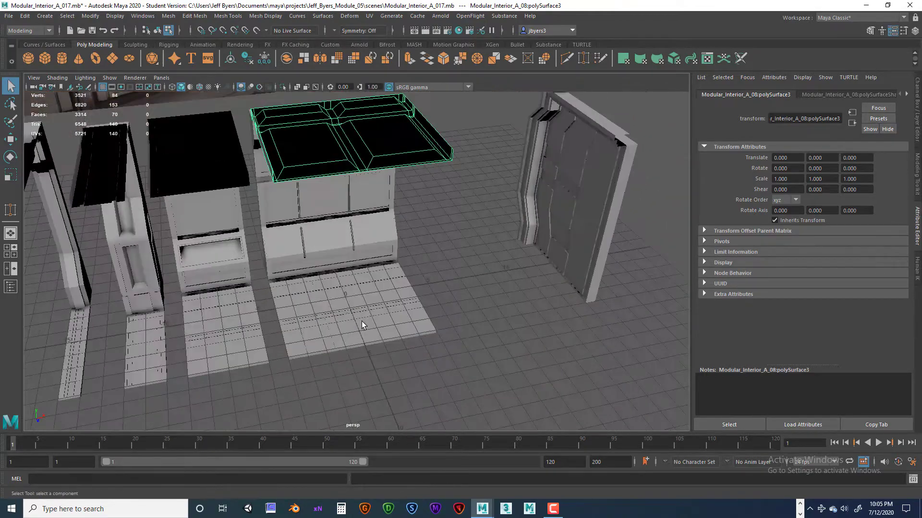
{"action": "scroll", "coordinate": [362, 321], "scroll_direction": "up", "scroll_amount": 4}
{"action": "scroll", "coordinate": [352, 342], "scroll_direction": "down", "scroll_amount": 6}
{"action": "middle_click_drag", "start_coordinate": [353, 341], "coordinate": [391, 340], "text": "alt"}
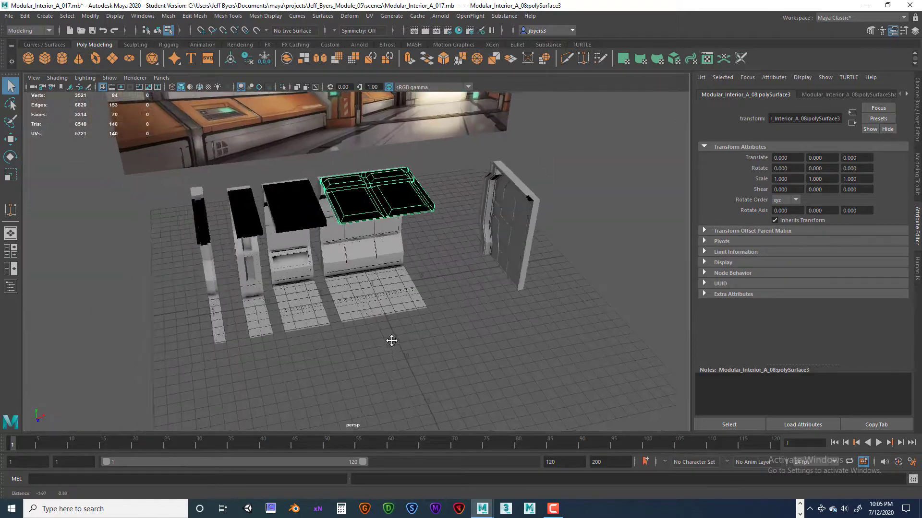
{"action": "left_click_drag", "start_coordinate": [391, 339], "coordinate": [419, 290], "text": "alt"}
{"action": "scroll", "coordinate": [411, 329], "scroll_direction": "up", "scroll_amount": 1}
{"action": "scroll", "coordinate": [416, 332], "scroll_direction": "up", "scroll_amount": 3}
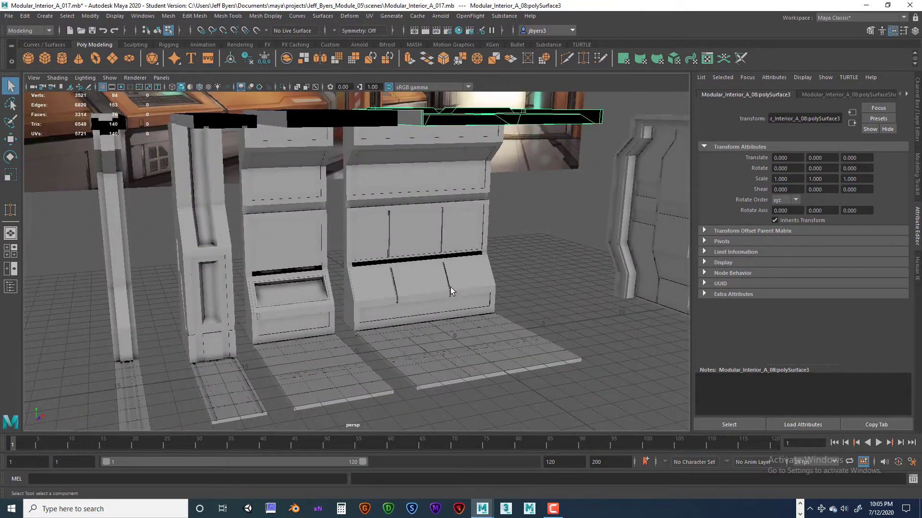
{"action": "left_click_drag", "start_coordinate": [480, 327], "coordinate": [407, 325], "text": "alt"}
{"action": "scroll", "coordinate": [420, 323], "scroll_direction": "down", "scroll_amount": 3}
{"action": "scroll", "coordinate": [408, 325], "scroll_direction": "up", "scroll_amount": 3}
{"action": "scroll", "coordinate": [407, 323], "scroll_direction": "down", "scroll_amount": 3}
{"action": "middle_click_drag", "start_coordinate": [379, 327], "coordinate": [415, 306], "text": "alt"}
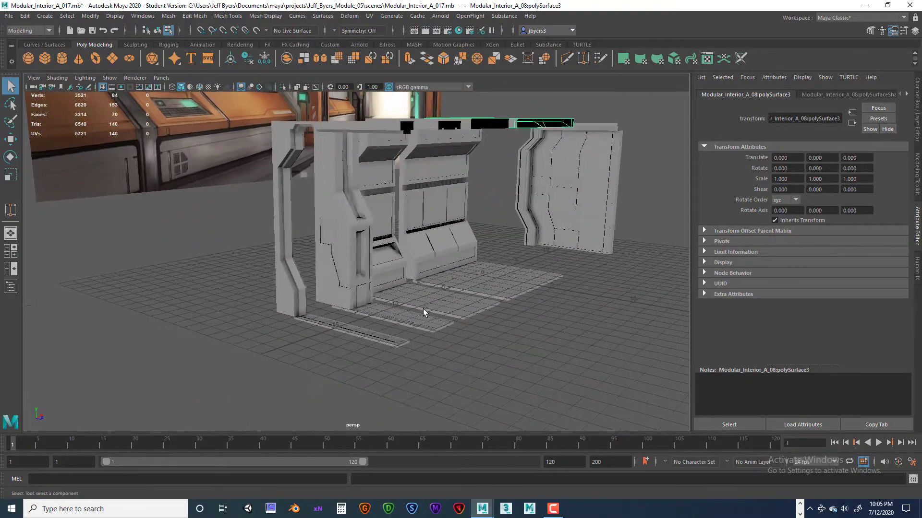
{"action": "scroll", "coordinate": [422, 307], "scroll_direction": "up", "scroll_amount": 3}
{"action": "scroll", "coordinate": [423, 308], "scroll_direction": "down", "scroll_amount": 3}
{"action": "left_click_drag", "start_coordinate": [412, 297], "coordinate": [385, 310], "text": "alt"}
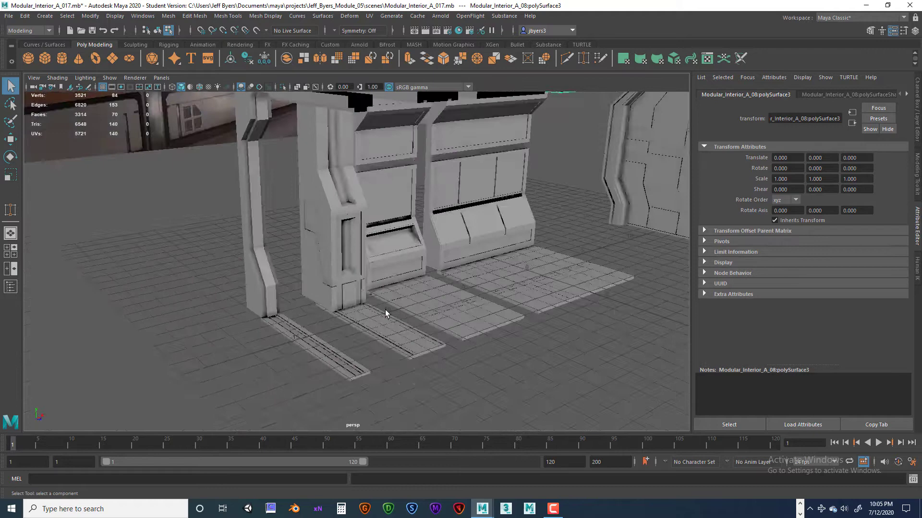
Return the modules to object selection mode and select every wall, ceiling, floor and door piece of the kit.
{"action": "left_click", "coordinate": [266, 305]}
{"action": "right_click", "coordinate": [258, 271]}
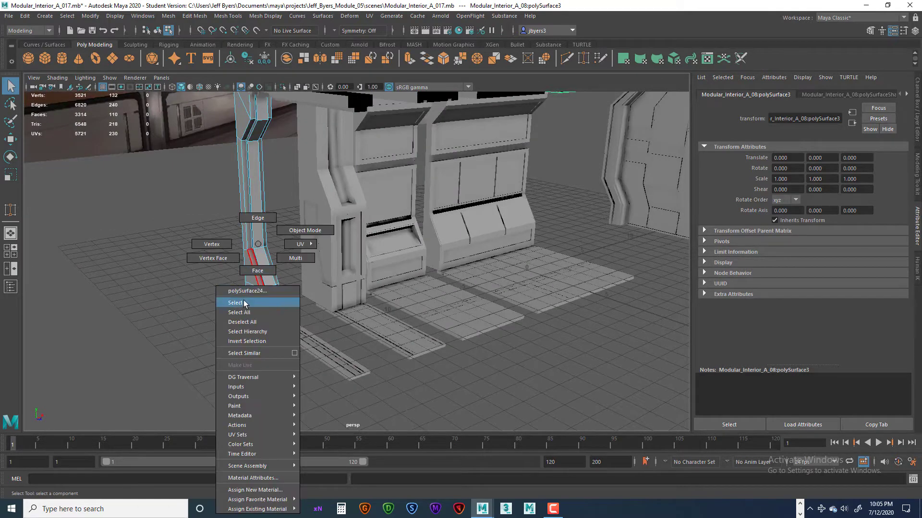
{"action": "left_click", "coordinate": [298, 288]}
{"action": "scroll", "coordinate": [298, 292], "scroll_direction": "down", "scroll_amount": 5}
{"action": "middle_click_drag", "start_coordinate": [404, 285], "coordinate": [377, 301], "text": "alt"}
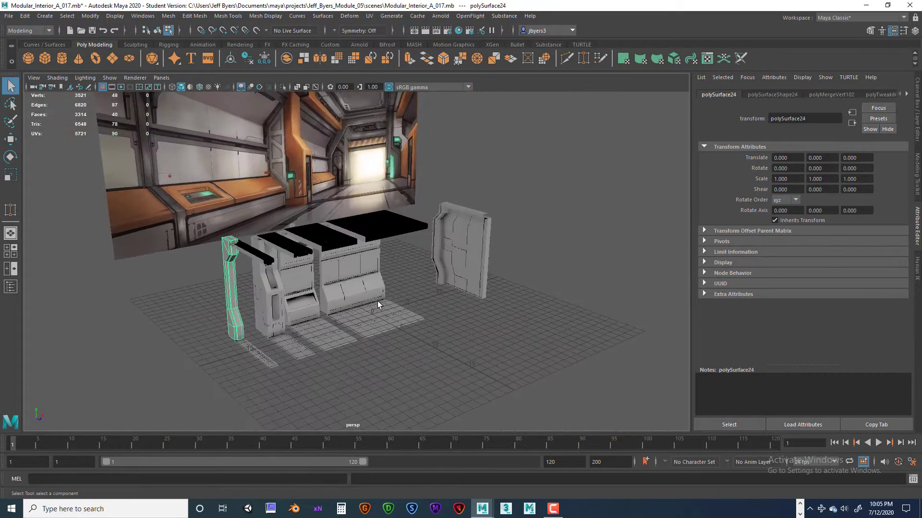
{"action": "right_click", "coordinate": [344, 289]}
{"action": "left_click", "coordinate": [327, 306]}
{"action": "left_click_drag", "start_coordinate": [430, 315], "coordinate": [253, 244], "text": "alt"}
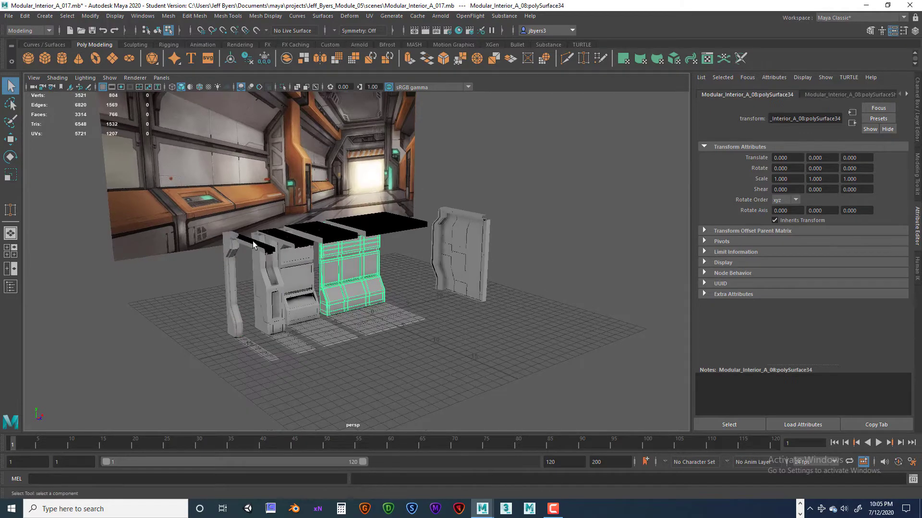
{"action": "left_click_drag", "start_coordinate": [405, 282], "coordinate": [476, 333]}
{"action": "left_click", "coordinate": [156, 30]}
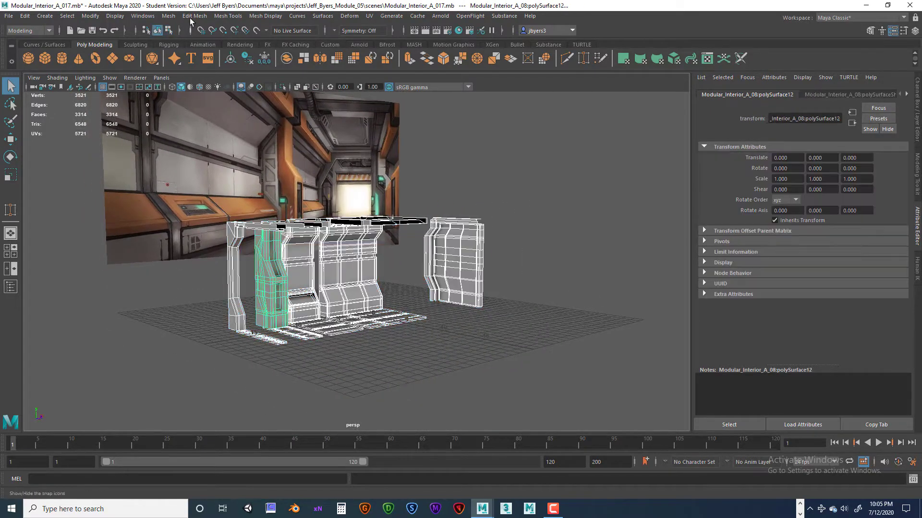
{"action": "left_click_drag", "start_coordinate": [320, 226], "coordinate": [376, 261], "text": "alt"}
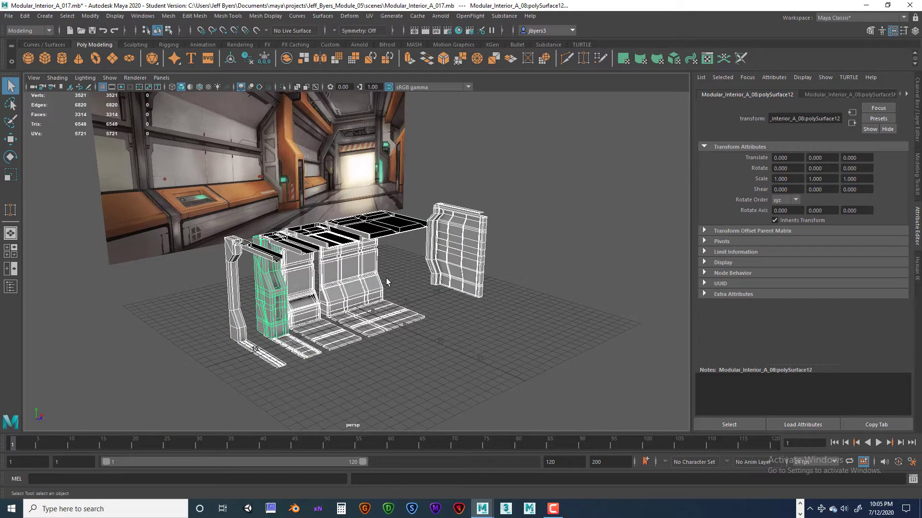
Show the Channel Box and center the pivots of all the selected kit pieces.
{"action": "key", "text": "ctrl+a"}
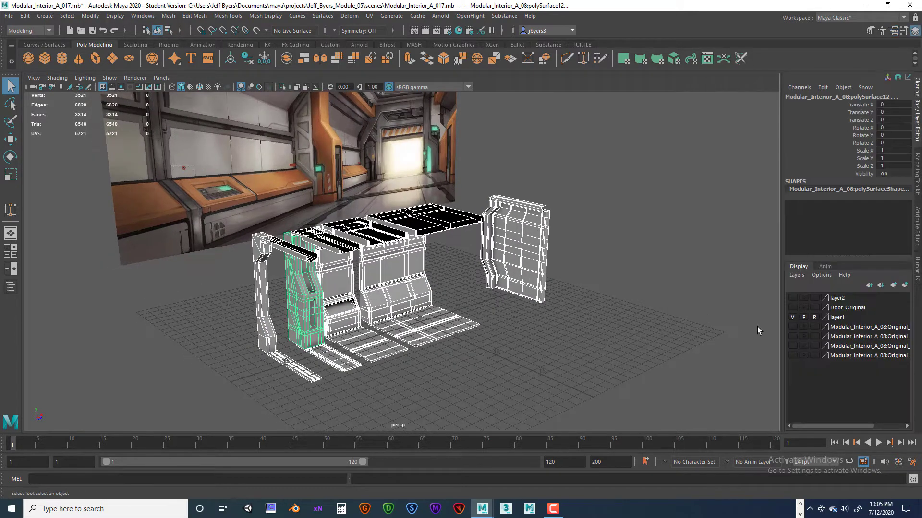
{"action": "left_click_drag", "start_coordinate": [402, 270], "coordinate": [483, 255], "text": "alt"}
{"action": "left_click_drag", "start_coordinate": [535, 330], "coordinate": [318, 192], "text": "alt"}
{"action": "left_click_drag", "start_coordinate": [540, 390], "coordinate": [503, 350], "text": "alt"}
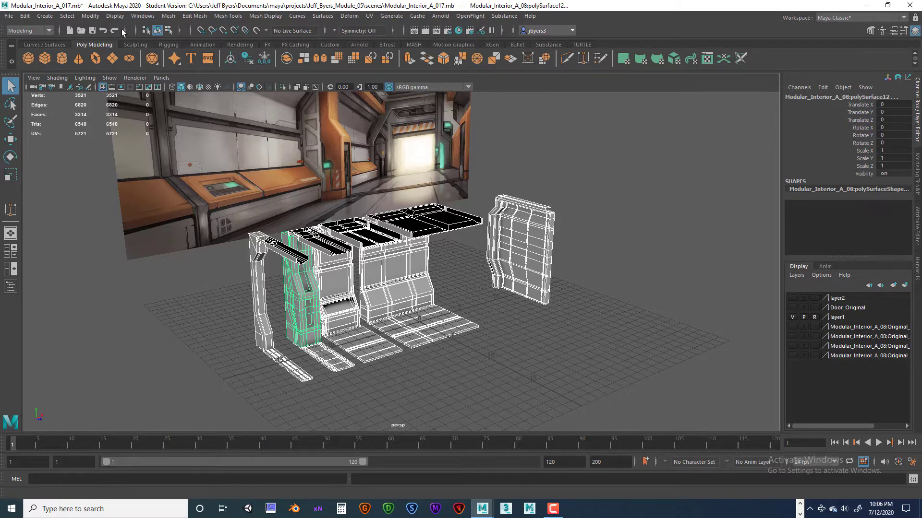
{"action": "left_click", "coordinate": [88, 18]}
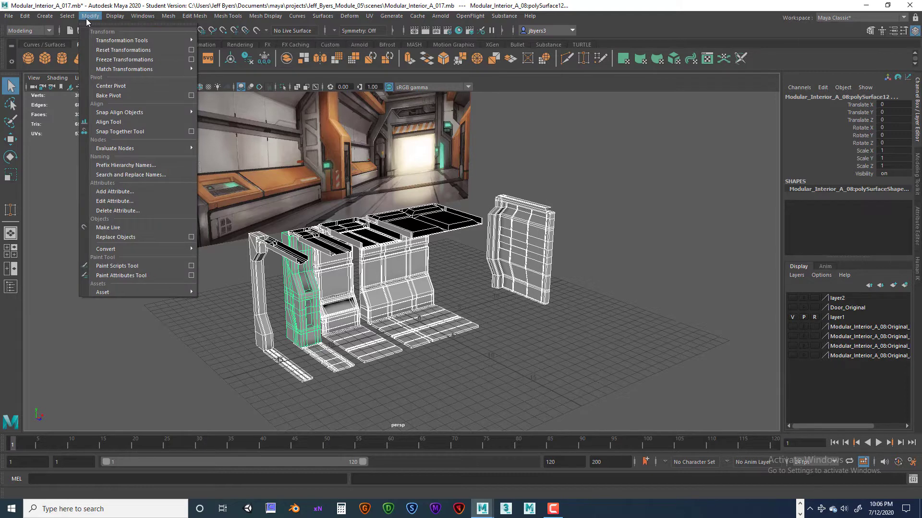
{"action": "left_click", "coordinate": [111, 86]}
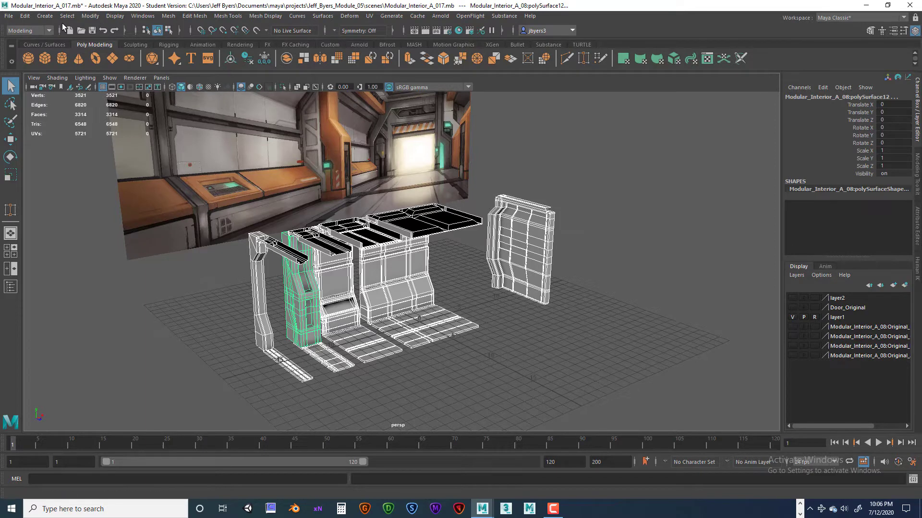
Delete the construction history of all the selected kit pieces and freeze their transformations, leaving nothing selected.
{"action": "left_click", "coordinate": [25, 16]}
{"action": "mouse_move", "coordinate": [62, 130]}
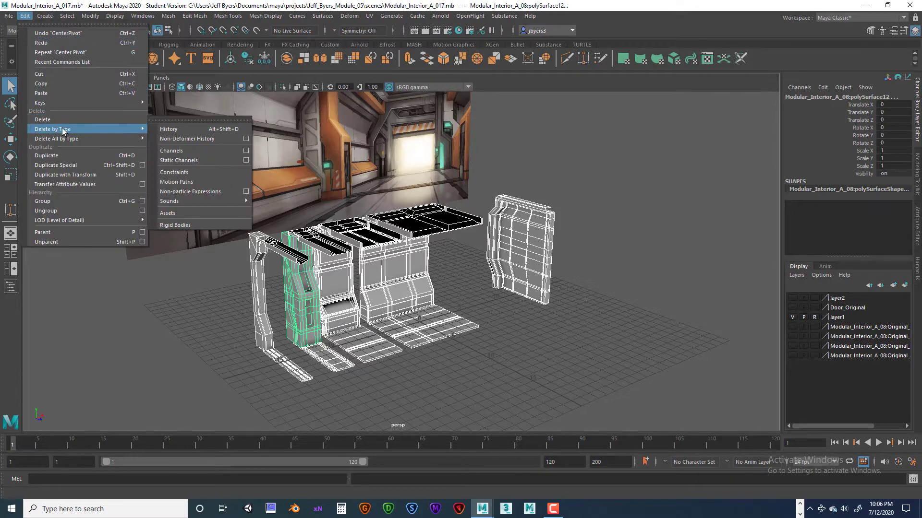
{"action": "left_click", "coordinate": [166, 130]}
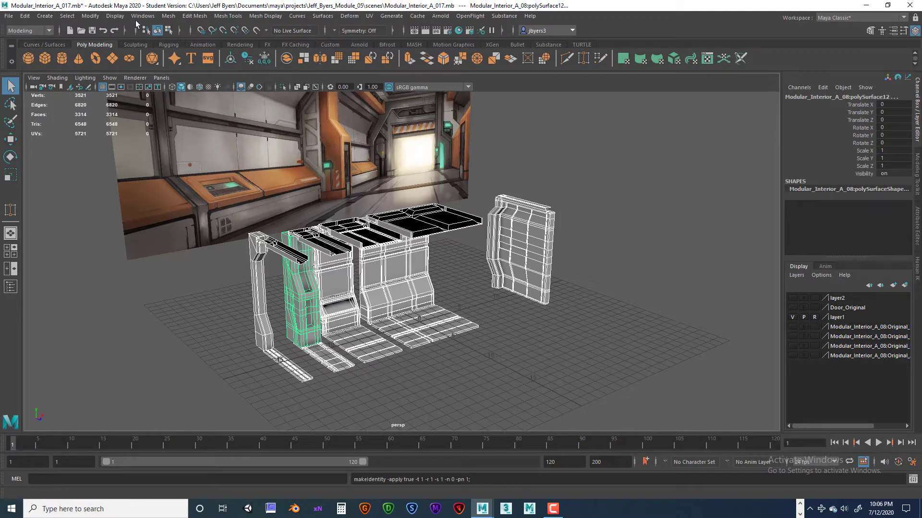
{"action": "left_click", "coordinate": [91, 17]}
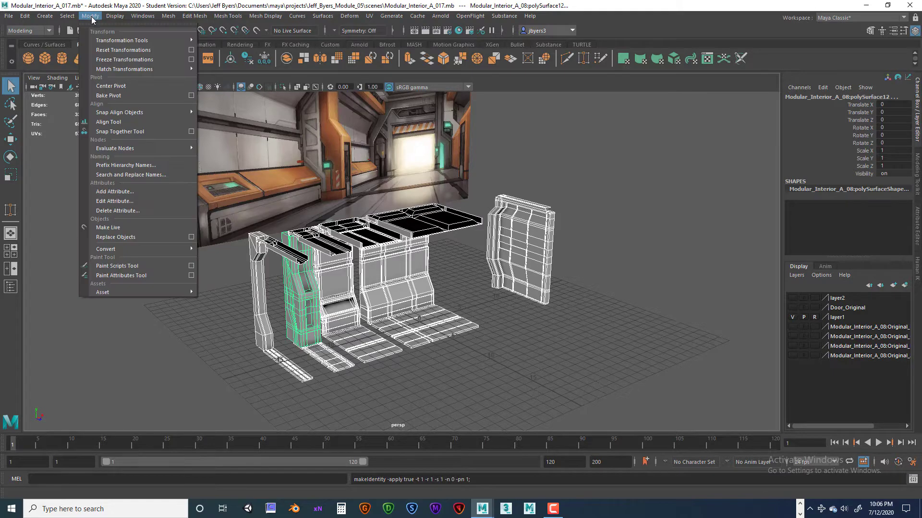
{"action": "left_click", "coordinate": [276, 373]}
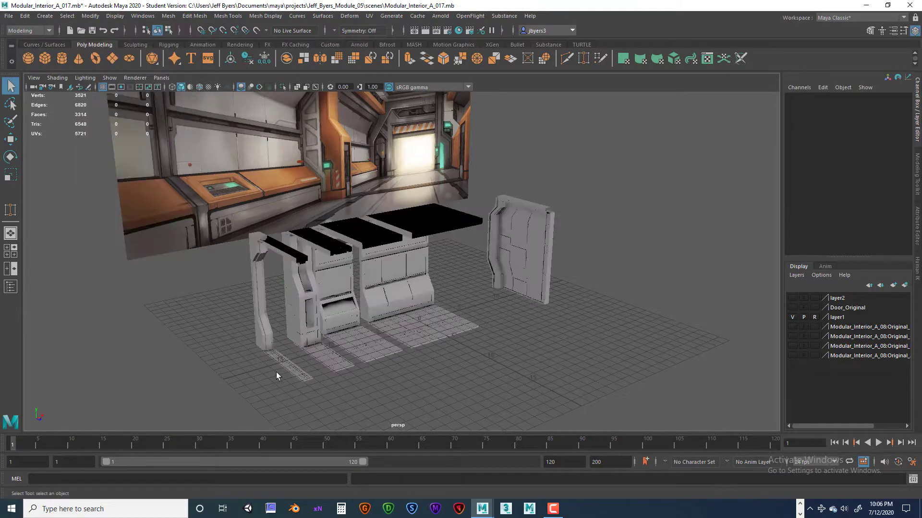
Select the end ceiling beam and examine how it meets its pillar and the neighbouring modules.
{"action": "left_click_drag", "start_coordinate": [343, 370], "coordinate": [365, 329], "text": "alt"}
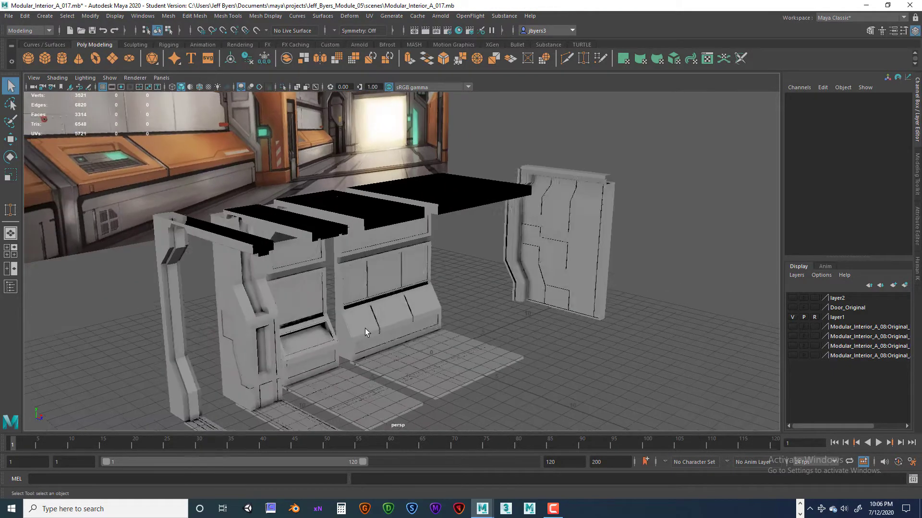
{"action": "scroll", "coordinate": [356, 249], "scroll_direction": "up", "scroll_amount": 3}
{"action": "left_click", "coordinate": [327, 216]}
{"action": "scroll", "coordinate": [339, 247], "scroll_direction": "up", "scroll_amount": 3}
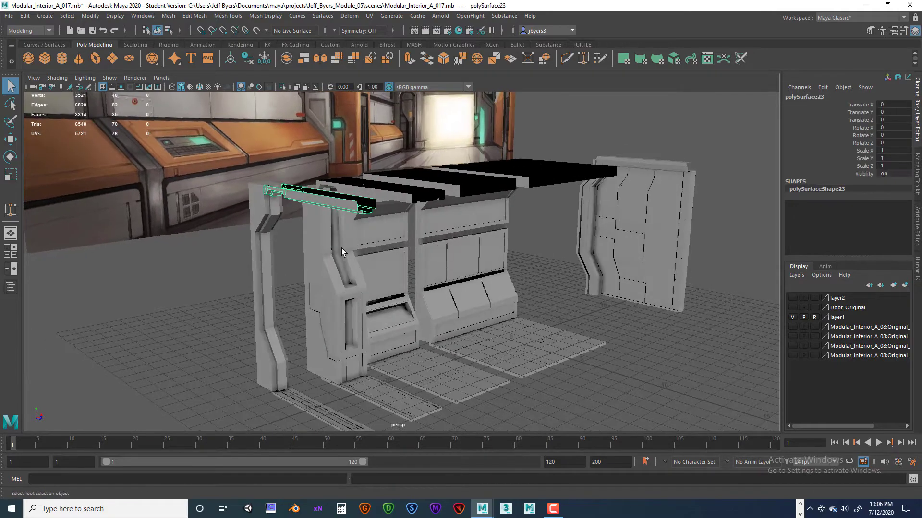
{"action": "left_click_drag", "start_coordinate": [339, 247], "coordinate": [346, 276], "text": "alt"}
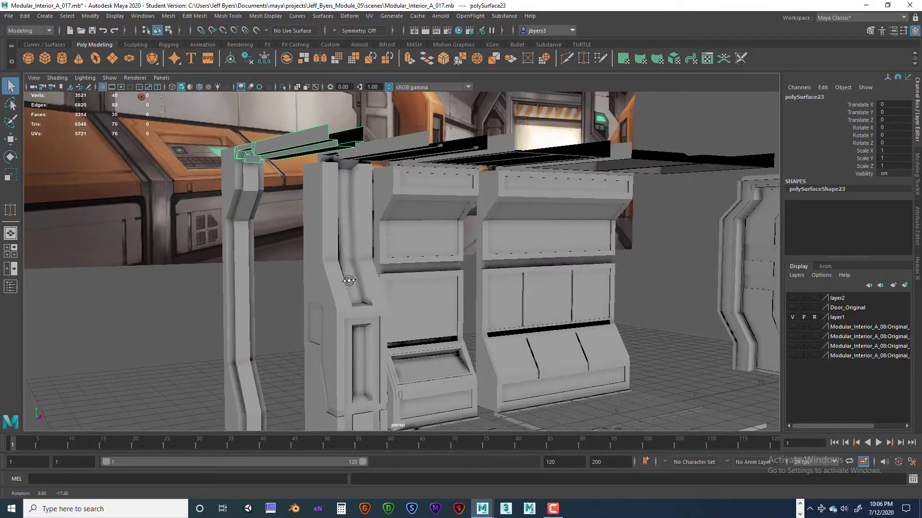
{"action": "scroll", "coordinate": [331, 282], "scroll_direction": "down", "scroll_amount": 4}
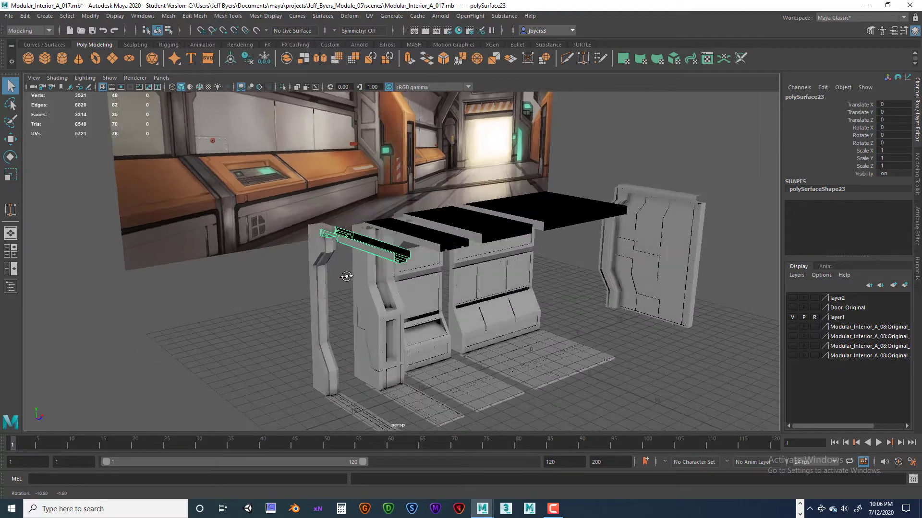
{"action": "scroll", "coordinate": [363, 252], "scroll_direction": "up", "scroll_amount": 3}
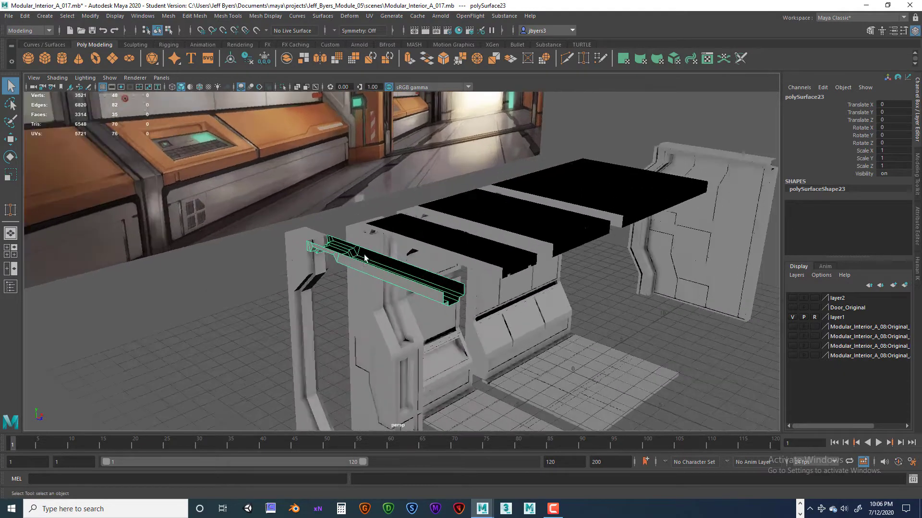
{"action": "left_click_drag", "start_coordinate": [371, 263], "coordinate": [226, 330], "text": "alt"}
{"action": "scroll", "coordinate": [410, 274], "scroll_direction": "up", "scroll_amount": 4}
{"action": "middle_click_drag", "start_coordinate": [205, 298], "coordinate": [270, 322], "text": "alt"}
{"action": "left_click_drag", "start_coordinate": [248, 316], "coordinate": [310, 315], "text": "alt"}
{"action": "scroll", "coordinate": [312, 316], "scroll_direction": "down", "scroll_amount": 5}
{"action": "middle_click_drag", "start_coordinate": [451, 312], "coordinate": [397, 224], "text": "alt"}
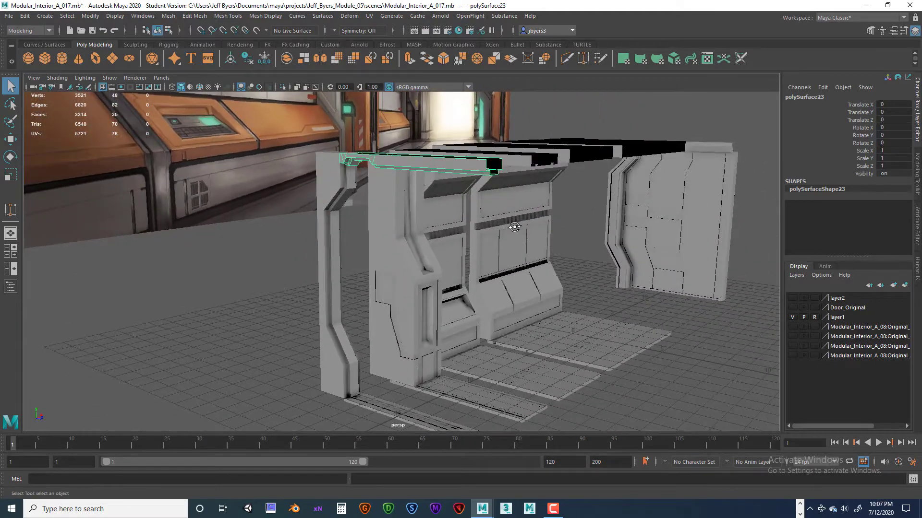
{"action": "left_click_drag", "start_coordinate": [514, 227], "coordinate": [362, 261], "text": "alt"}
Select the narrow end ceiling beam and snap its pivot to the lower left corner of its free end.
{"action": "left_click", "coordinate": [422, 163]}
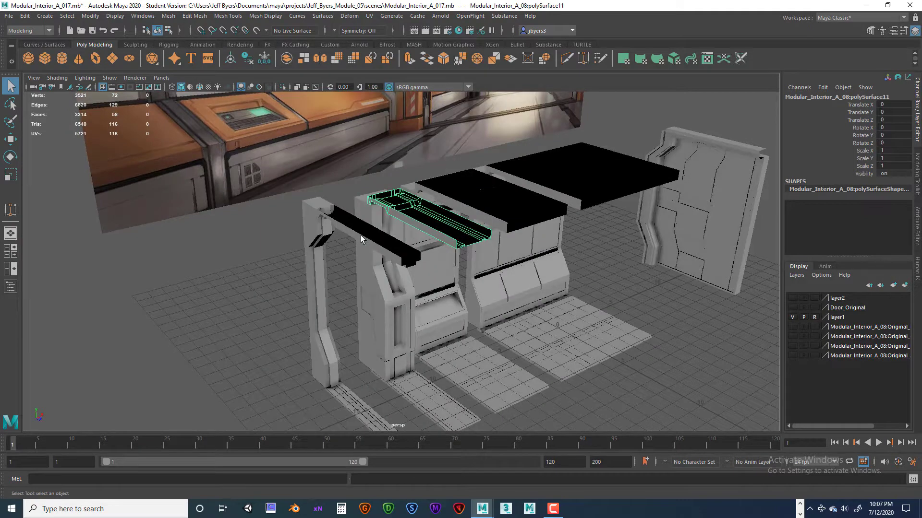
{"action": "left_click", "coordinate": [361, 238]}
{"action": "key", "text": "w"}
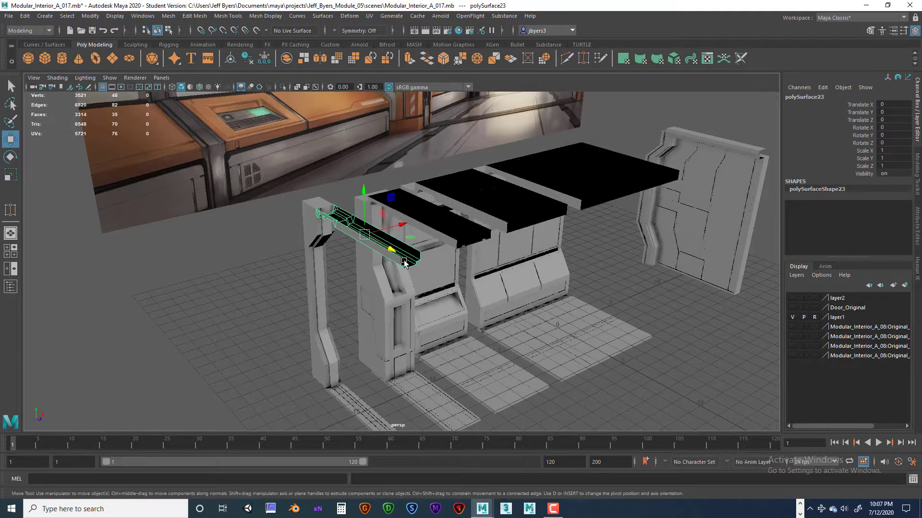
{"action": "left_click_drag", "start_coordinate": [405, 263], "coordinate": [437, 239], "text": "alt"}
{"action": "scroll", "coordinate": [437, 270], "scroll_direction": "up", "scroll_amount": 3}
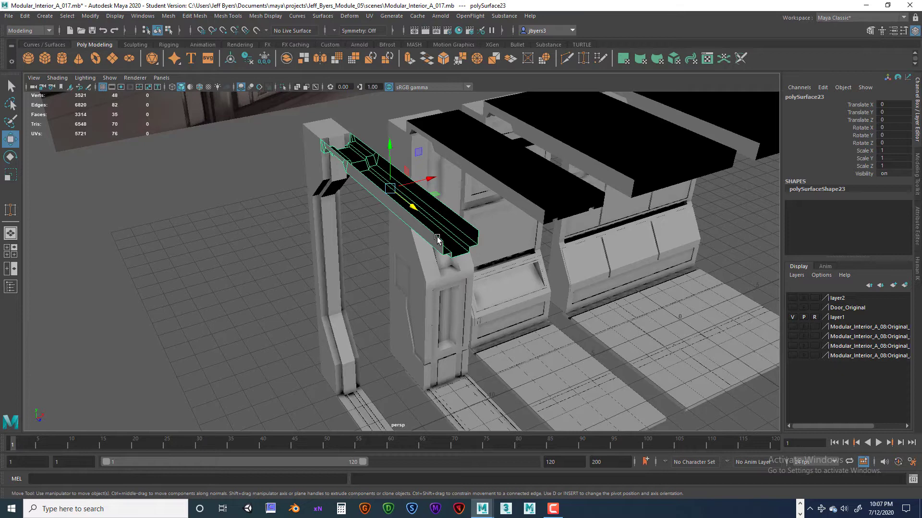
{"action": "key", "text": "d"}
{"action": "key", "text": "d"}
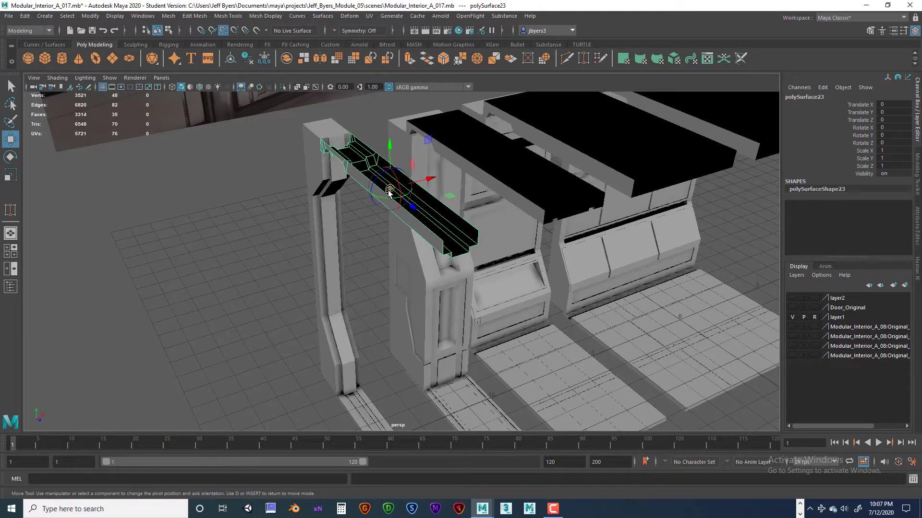
{"action": "key", "text": "d"}
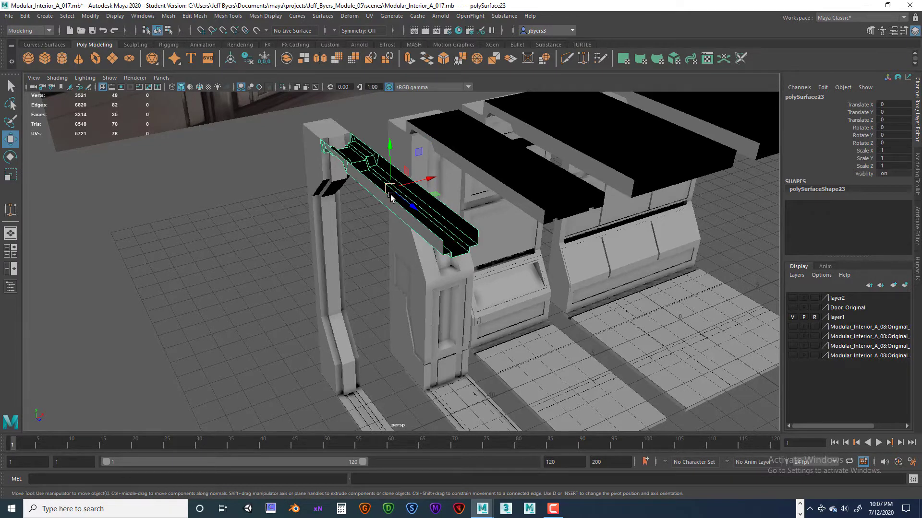
{"action": "key", "text": "d"}
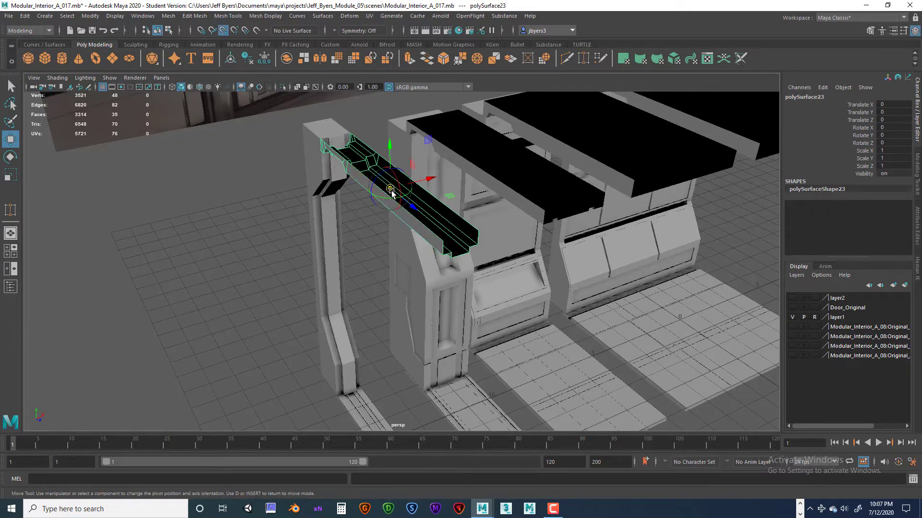
{"action": "left_click_drag", "start_coordinate": [391, 192], "coordinate": [437, 262]}
{"action": "key", "text": "d"}
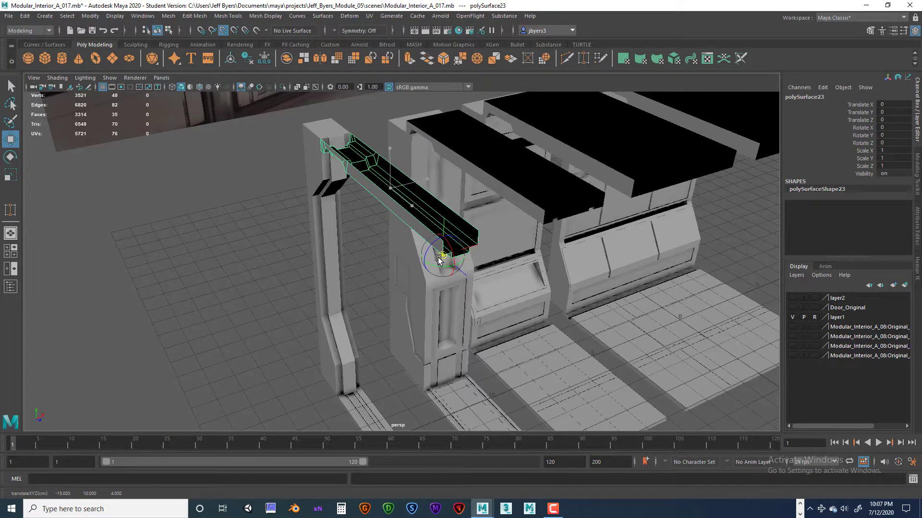
Snap the pivot of the ceiling piece above the wide pillar to the lower left corner of its free end.
{"action": "left_click_drag", "start_coordinate": [514, 272], "coordinate": [455, 288], "text": "alt"}
{"action": "left_click", "coordinate": [466, 260]}
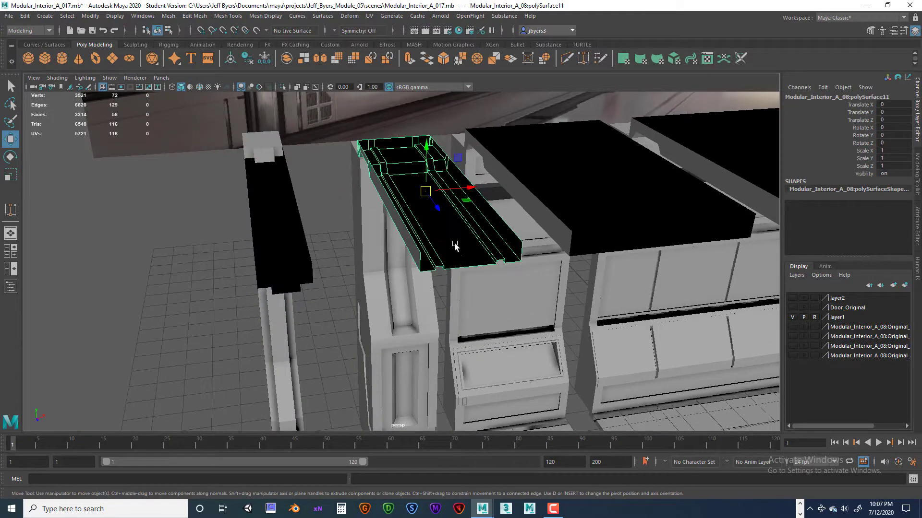
{"action": "key", "text": "d"}
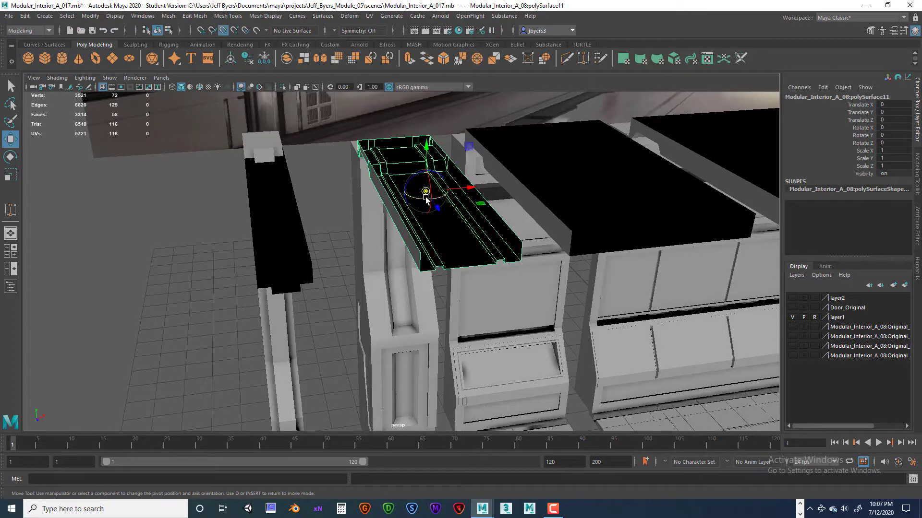
{"action": "left_click_drag", "start_coordinate": [425, 191], "coordinate": [419, 276]}
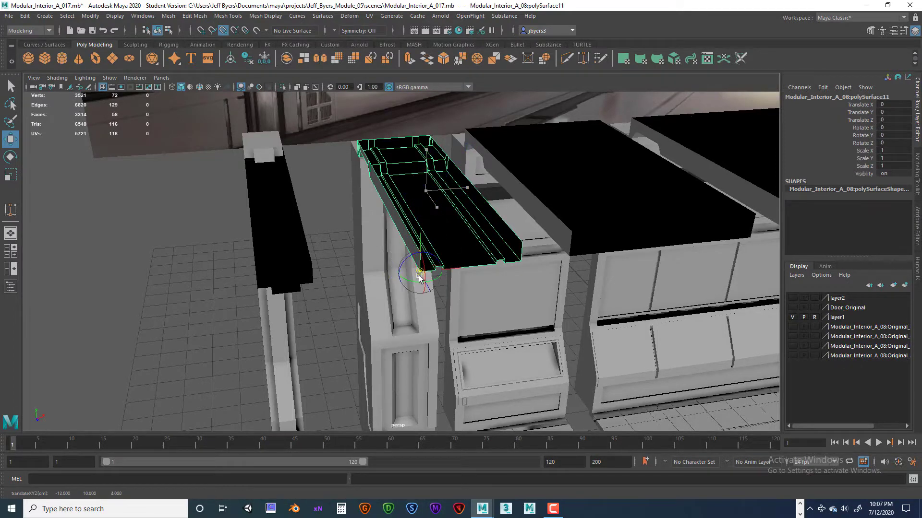
{"action": "key", "text": "d"}
Snap the pivot of the medium ceiling panel above the narrow console wall to its free end's lower left corner.
{"action": "left_click_drag", "start_coordinate": [496, 312], "coordinate": [446, 304], "text": "alt"}
{"action": "left_click", "coordinate": [428, 304]}
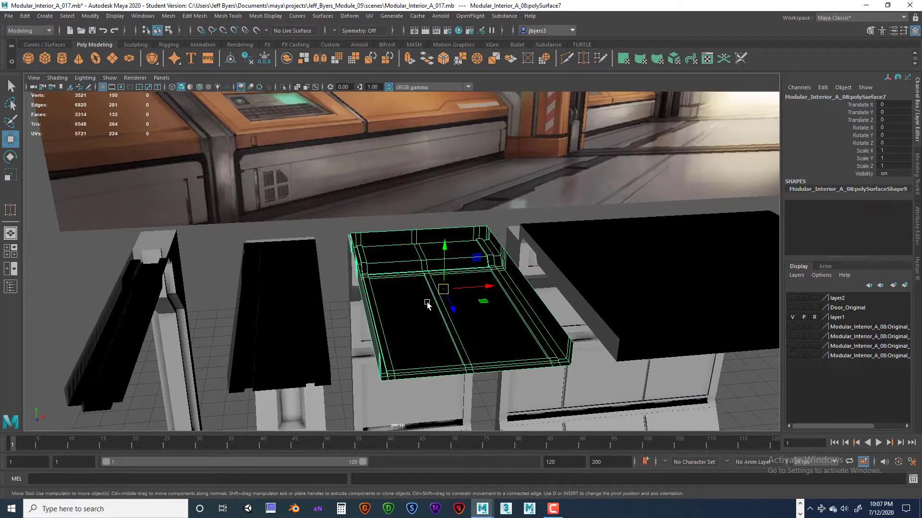
{"action": "key", "text": "d"}
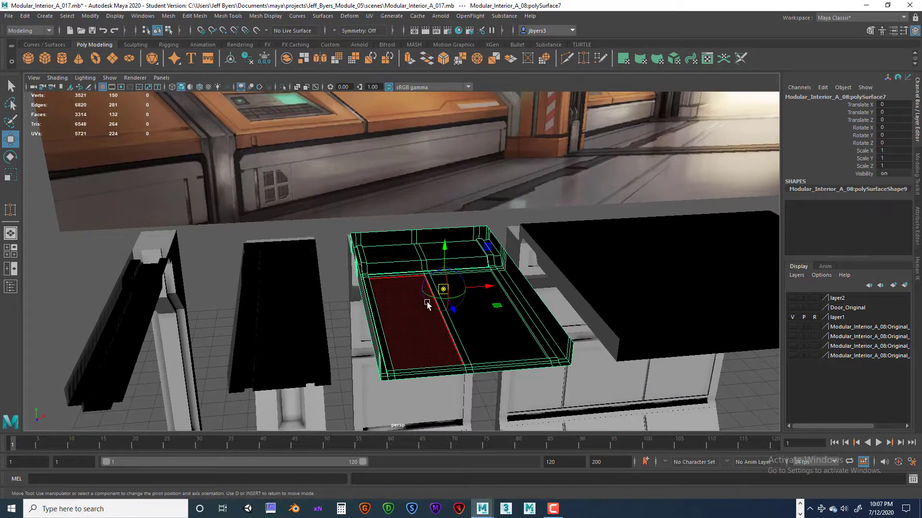
{"action": "key", "text": "v"}
{"action": "left_click_drag", "start_coordinate": [442, 289], "coordinate": [431, 306]}
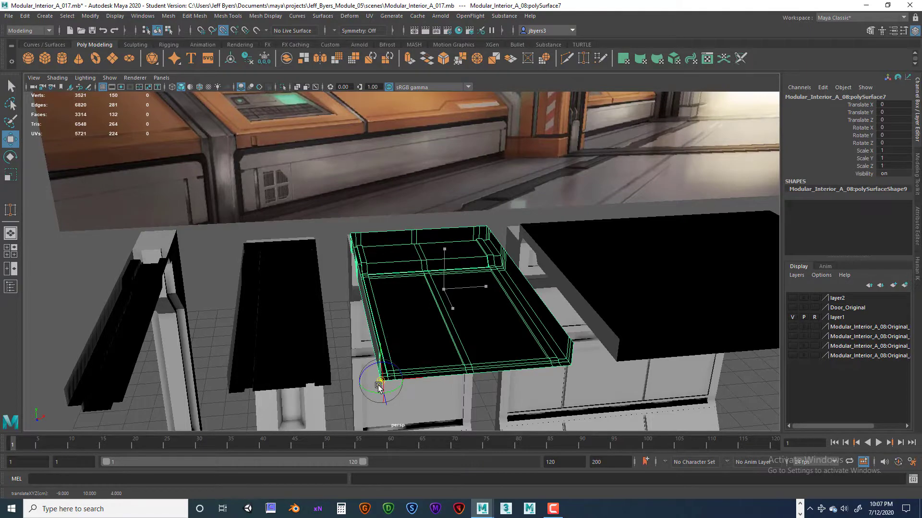
Snap the pivot of the widest ceiling panel to the lower left corner of its free end.
{"action": "left_click_drag", "start_coordinate": [522, 358], "coordinate": [485, 311], "text": "alt"}
{"action": "left_click", "coordinate": [455, 266]}
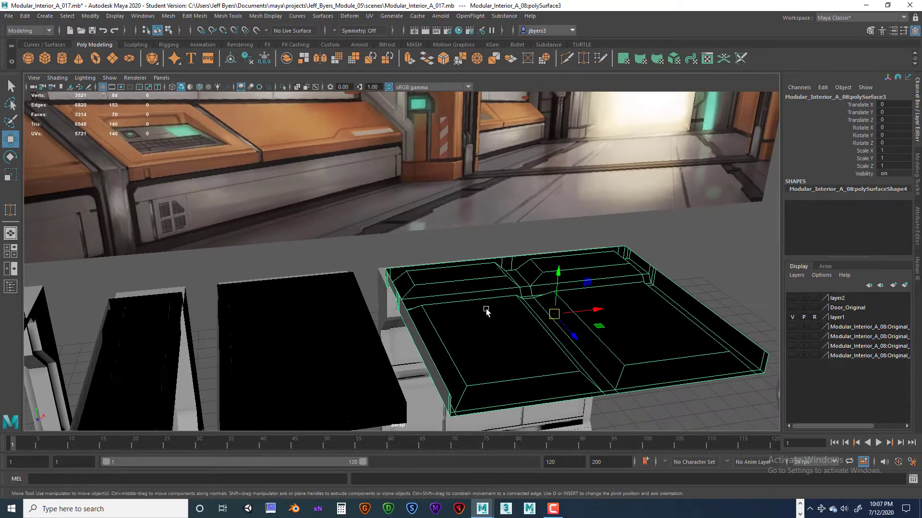
{"action": "key", "text": "d"}
{"action": "key", "text": "v"}
{"action": "left_click_drag", "start_coordinate": [553, 317], "coordinate": [450, 416]}
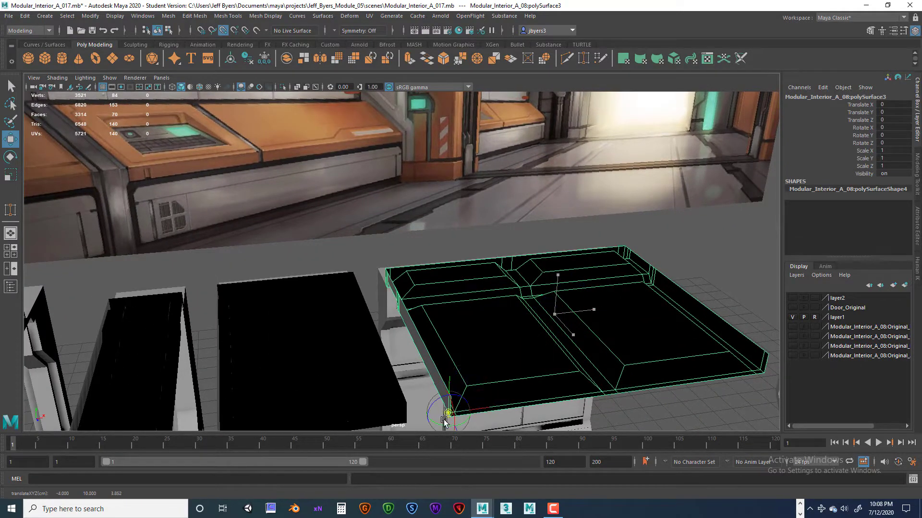
Snap the pivot of the thin end pillar to the front-left corner of its base.
{"action": "left_click_drag", "start_coordinate": [463, 338], "coordinate": [358, 278], "text": "alt"}
{"action": "left_click", "coordinate": [357, 278]}
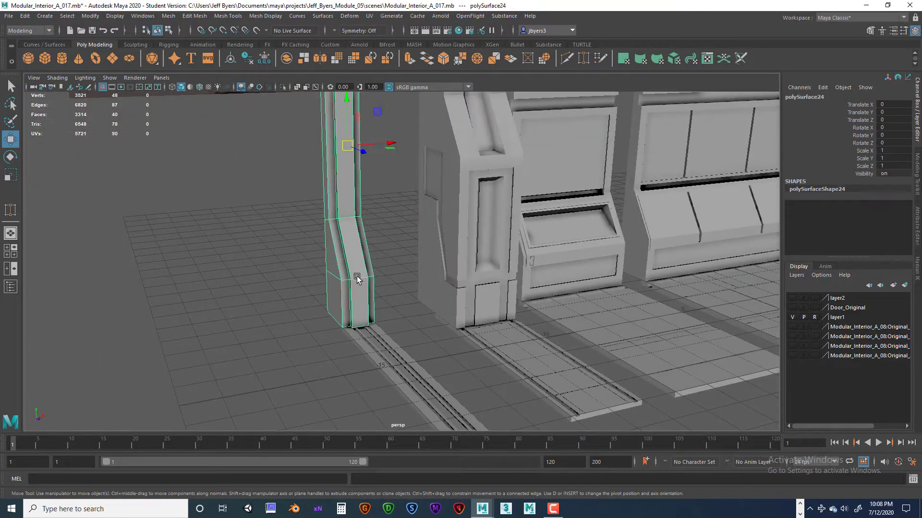
{"action": "key", "text": "d"}
{"action": "key", "text": "v"}
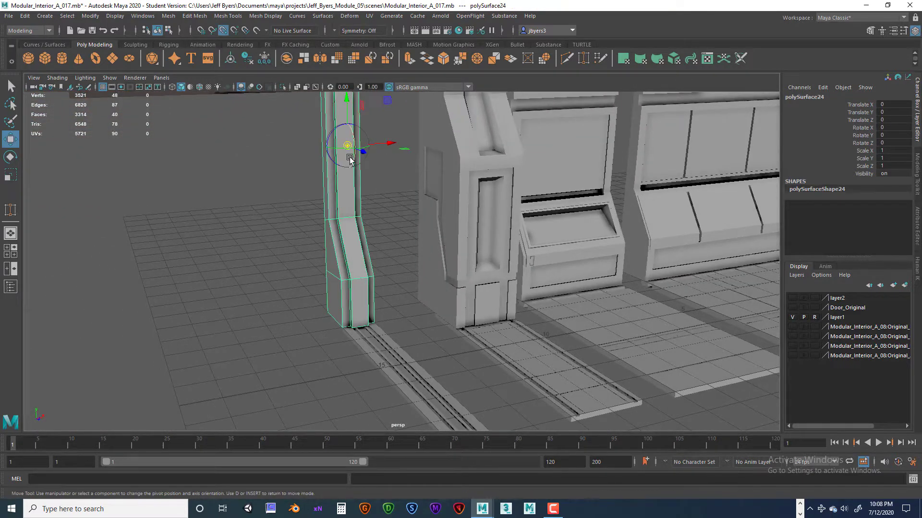
{"action": "left_click_drag", "start_coordinate": [349, 148], "coordinate": [341, 327]}
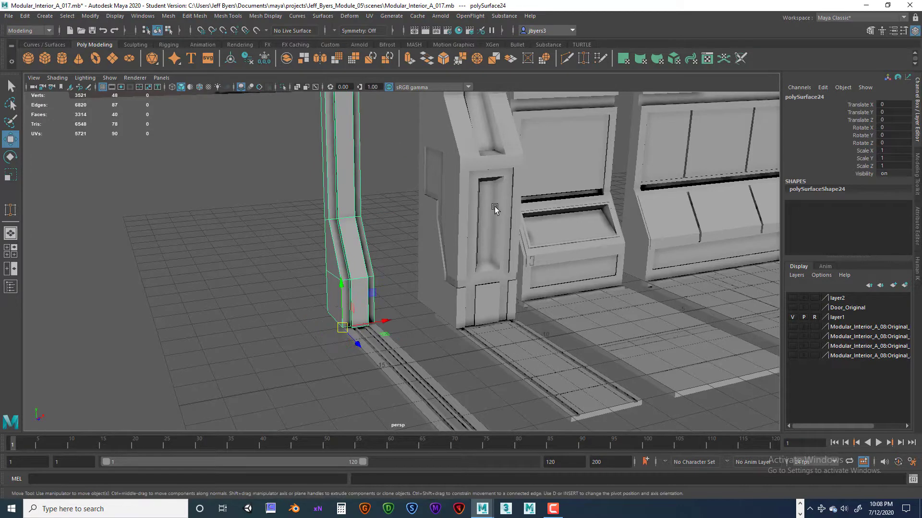
Snap the pivot of the wide pillar with the recessed panel to the front-left corner of its base.
{"action": "scroll", "coordinate": [495, 209], "scroll_direction": "up", "scroll_amount": 3}
{"action": "left_click", "coordinate": [461, 266]}
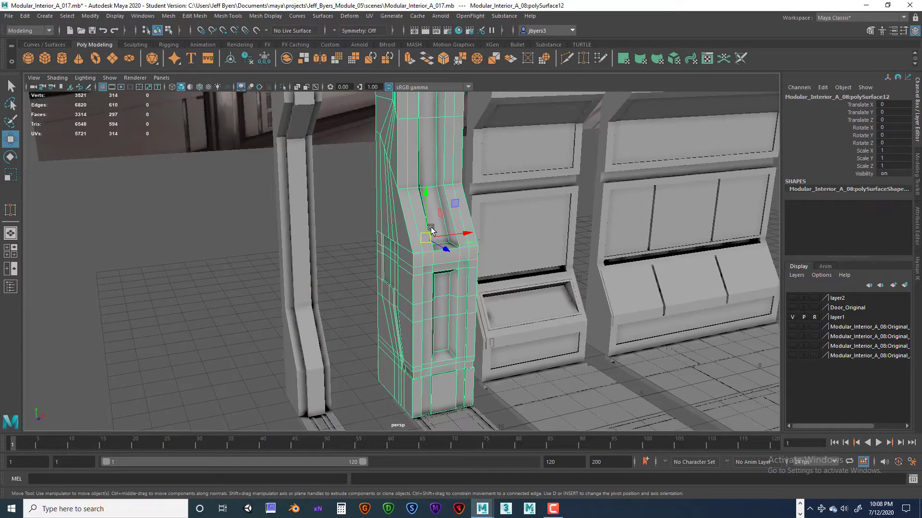
{"action": "key", "text": "d"}
{"action": "key", "text": "v"}
{"action": "left_click_drag", "start_coordinate": [425, 240], "coordinate": [412, 415]}
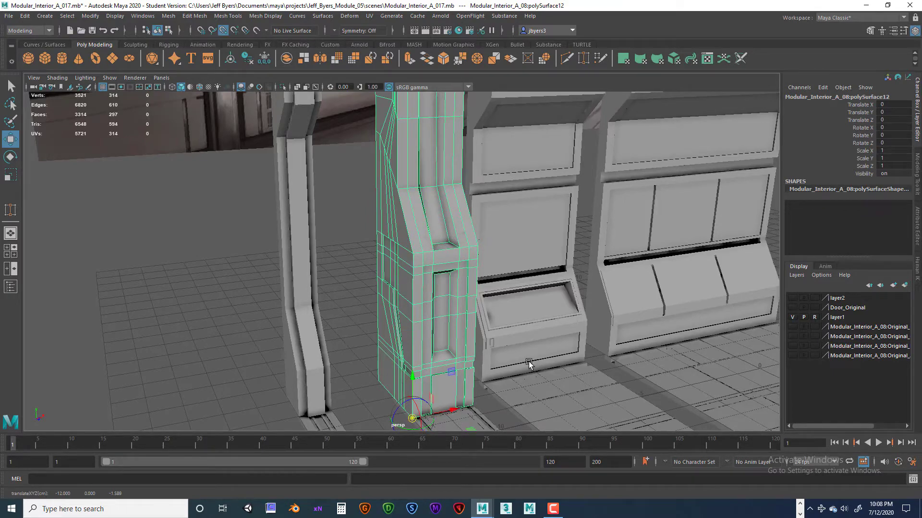
Select the narrow console wall and snap its pivot to the front-left corner of its base.
{"action": "middle_click_drag", "start_coordinate": [517, 342], "coordinate": [409, 349], "text": "alt"}
{"action": "left_click_drag", "start_coordinate": [409, 349], "coordinate": [394, 295], "text": "alt"}
{"action": "left_click", "coordinate": [401, 253]}
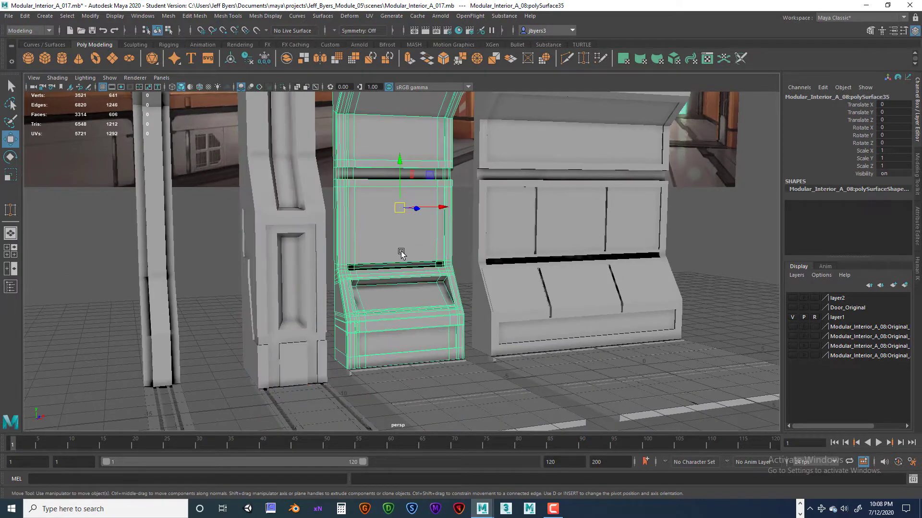
{"action": "key", "text": "d"}
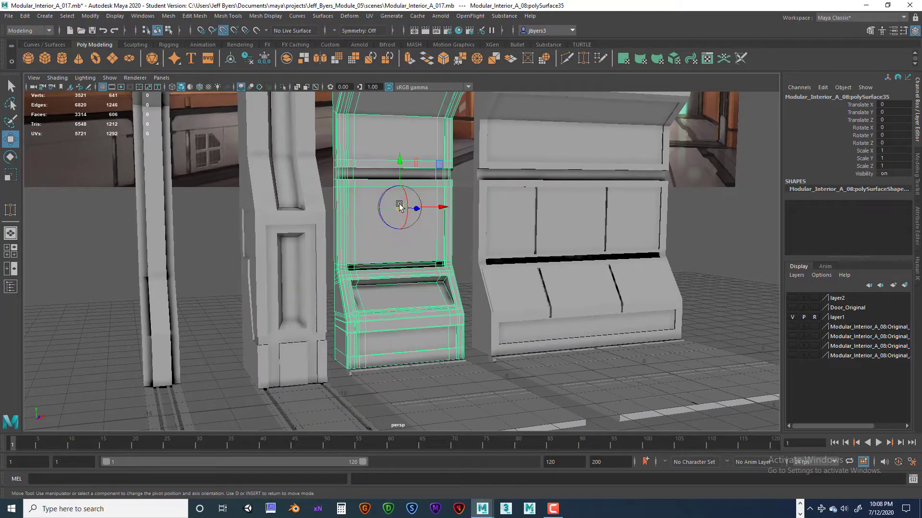
{"action": "left_click_drag", "start_coordinate": [400, 207], "coordinate": [348, 369]}
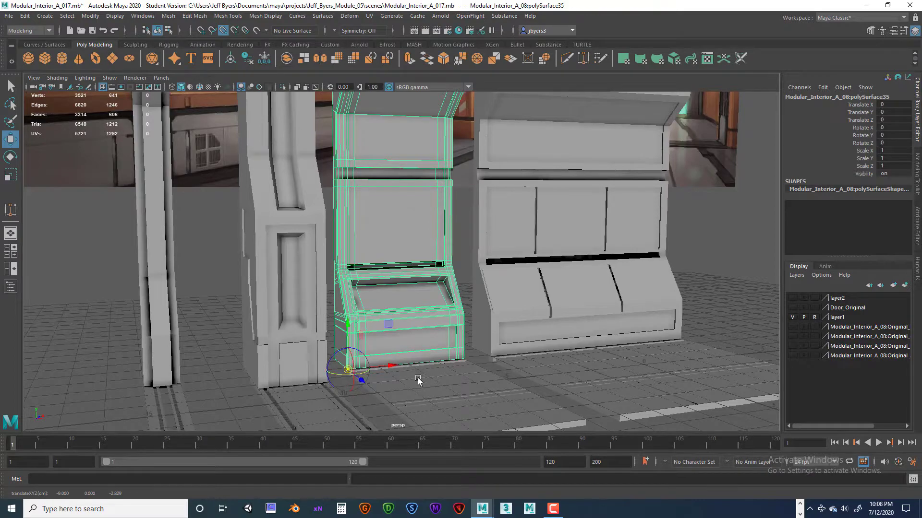
Check the narrow console wall's pivot up close and snap it exactly onto the base's front-left corner vertex.
{"action": "scroll", "coordinate": [427, 385], "scroll_direction": "up", "scroll_amount": 2}
{"action": "middle_click_drag", "start_coordinate": [378, 371], "coordinate": [417, 257], "text": "alt"}
{"action": "left_click_drag", "start_coordinate": [418, 257], "coordinate": [447, 278], "text": "alt"}
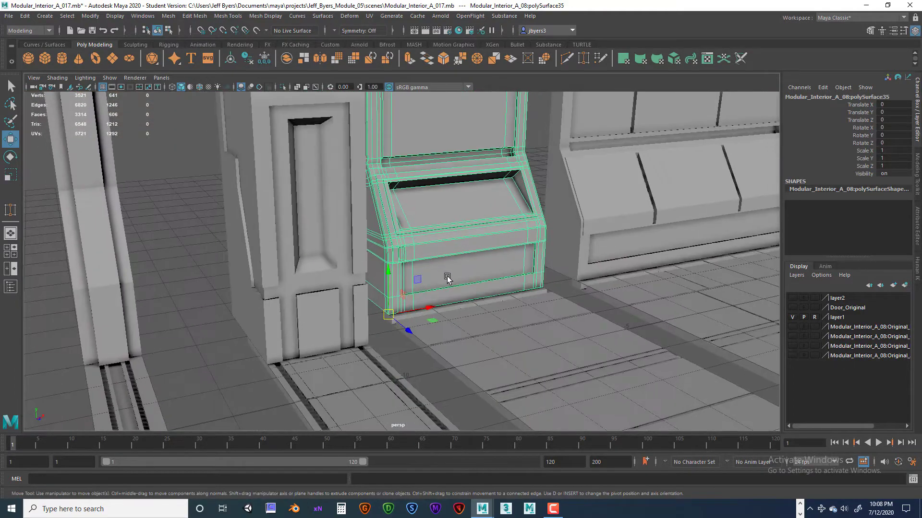
{"action": "right_click_drag", "start_coordinate": [446, 278], "coordinate": [572, 304], "text": "alt"}
{"action": "left_click_drag", "start_coordinate": [571, 304], "coordinate": [481, 311], "text": "alt"}
{"action": "right_click_drag", "start_coordinate": [482, 311], "coordinate": [582, 327], "text": "alt"}
{"action": "middle_click_drag", "start_coordinate": [510, 355], "coordinate": [511, 229], "text": "alt"}
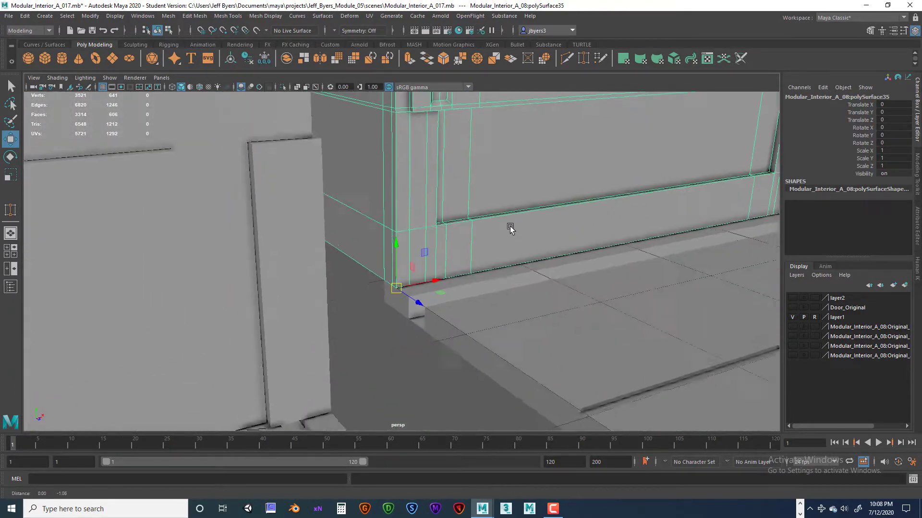
{"action": "left_click_drag", "start_coordinate": [538, 247], "coordinate": [506, 236], "text": "alt"}
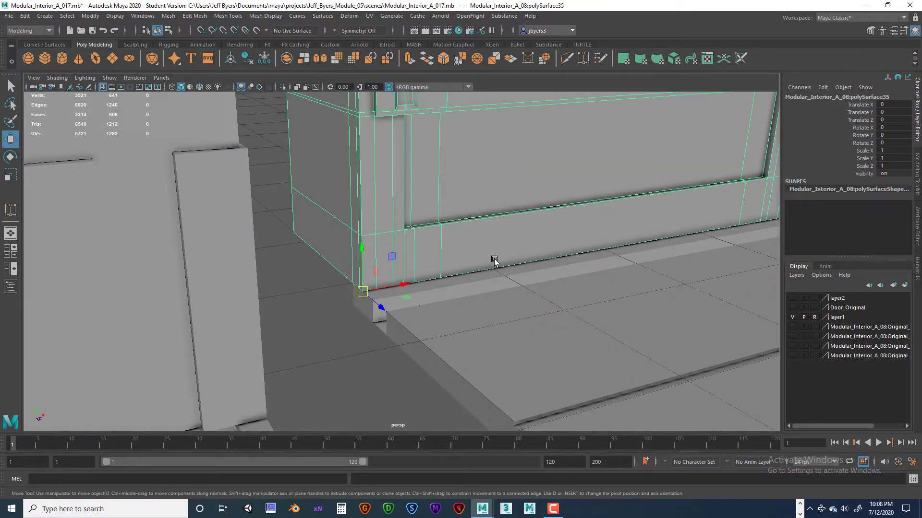
{"action": "key", "text": "d"}
{"action": "key", "text": "v"}
{"action": "left_click_drag", "start_coordinate": [494, 261], "coordinate": [363, 292]}
Select the wide three-panel console wall and move its pivot to the front-left corner area of its base.
{"action": "scroll", "coordinate": [512, 316], "scroll_direction": "down", "scroll_amount": 5}
{"action": "left_click_drag", "start_coordinate": [512, 319], "coordinate": [412, 356], "text": "alt"}
{"action": "left_click", "coordinate": [381, 298]}
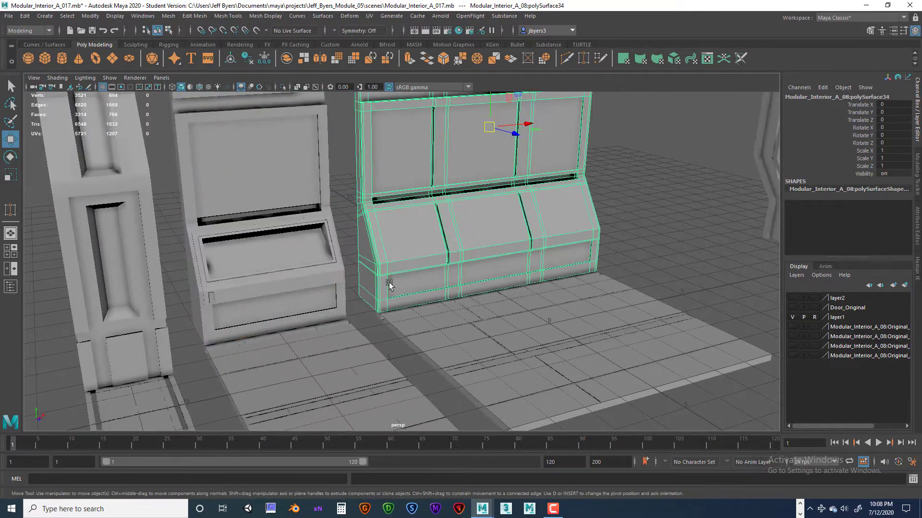
{"action": "key", "text": "d"}
{"action": "key", "text": "v"}
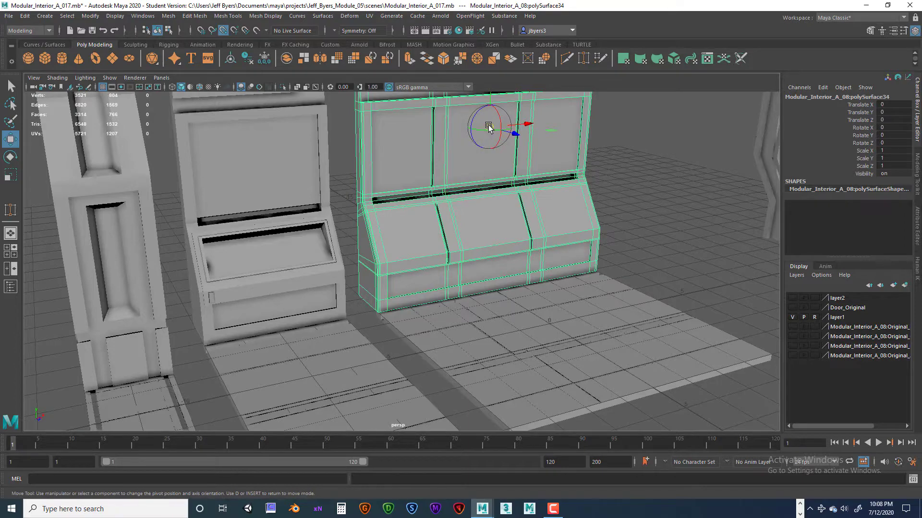
{"action": "left_click_drag", "start_coordinate": [490, 127], "coordinate": [451, 322]}
Correct the wide console wall's pivot so it sits exactly on the outermost front-left base vertex.
{"action": "scroll", "coordinate": [425, 326], "scroll_direction": "up", "scroll_amount": 5}
{"action": "scroll", "coordinate": [419, 313], "scroll_direction": "up", "scroll_amount": 4}
{"action": "middle_click_drag", "start_coordinate": [451, 323], "coordinate": [467, 257], "text": "alt"}
{"action": "left_click_drag", "start_coordinate": [467, 257], "coordinate": [460, 294], "text": "alt"}
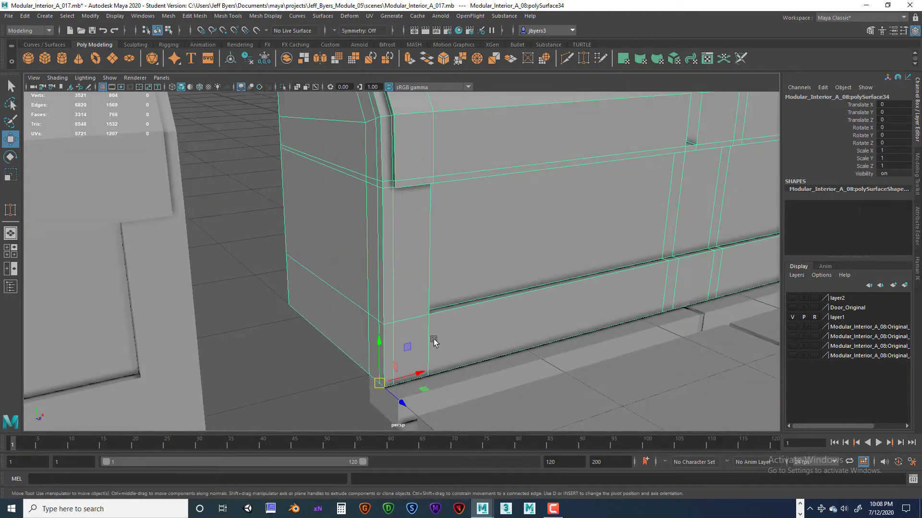
{"action": "key", "text": "d"}
{"action": "left_click_drag", "start_coordinate": [380, 382], "coordinate": [384, 388]}
Select the narrow floor strip at the thin pillar and snap its pivot to the left corner of its free end.
{"action": "scroll", "coordinate": [517, 384], "scroll_direction": "down", "scroll_amount": 8}
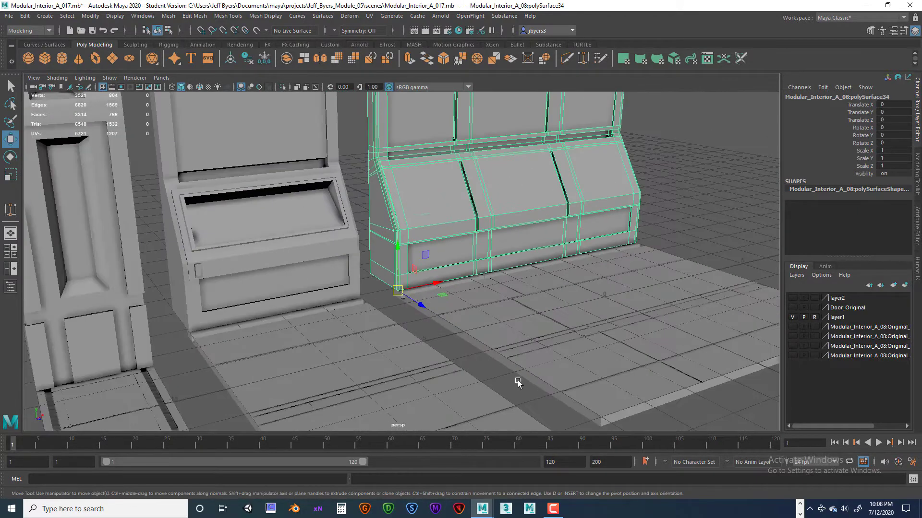
{"action": "left_click_drag", "start_coordinate": [519, 384], "coordinate": [481, 339], "text": "alt"}
{"action": "scroll", "coordinate": [485, 377], "scroll_direction": "down", "scroll_amount": 4}
{"action": "scroll", "coordinate": [474, 376], "scroll_direction": "up", "scroll_amount": 4}
{"action": "middle_click_drag", "start_coordinate": [481, 339], "coordinate": [528, 308], "text": "alt"}
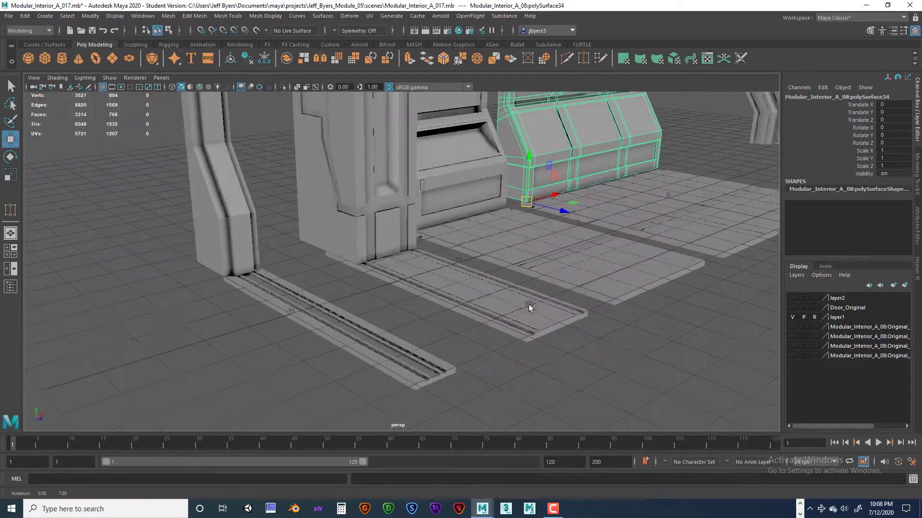
{"action": "left_click", "coordinate": [352, 335]}
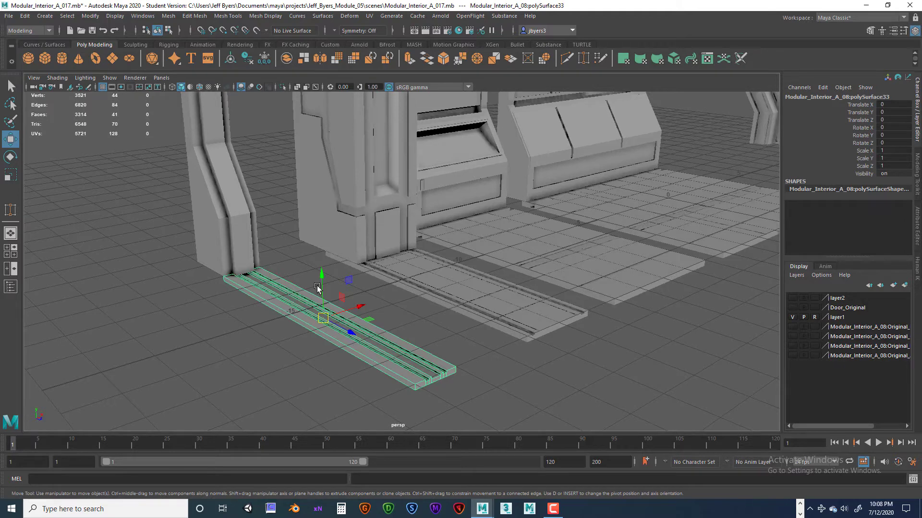
{"action": "key", "text": "d"}
{"action": "key", "text": "v"}
{"action": "left_click_drag", "start_coordinate": [325, 319], "coordinate": [393, 398]}
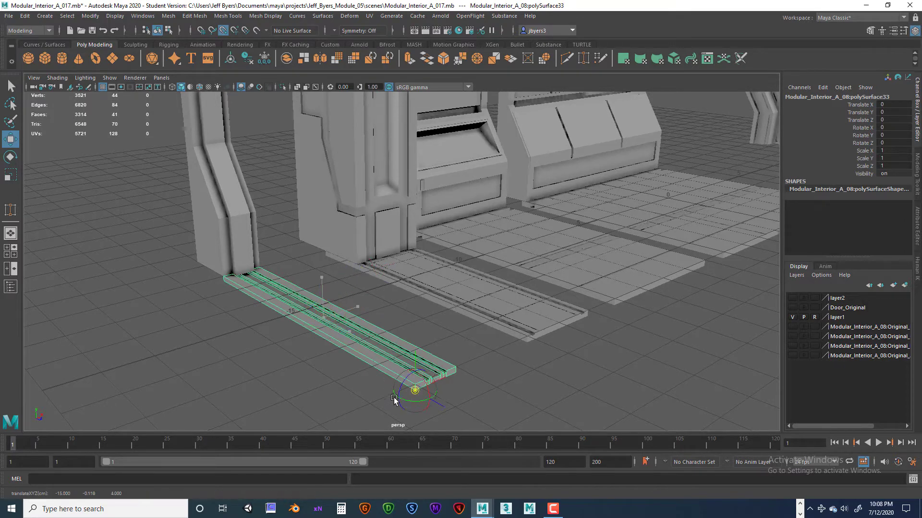
Snap the pivot of the floor piece in front of the wide pillar to the left corner of its free end.
{"action": "left_click", "coordinate": [505, 304]}
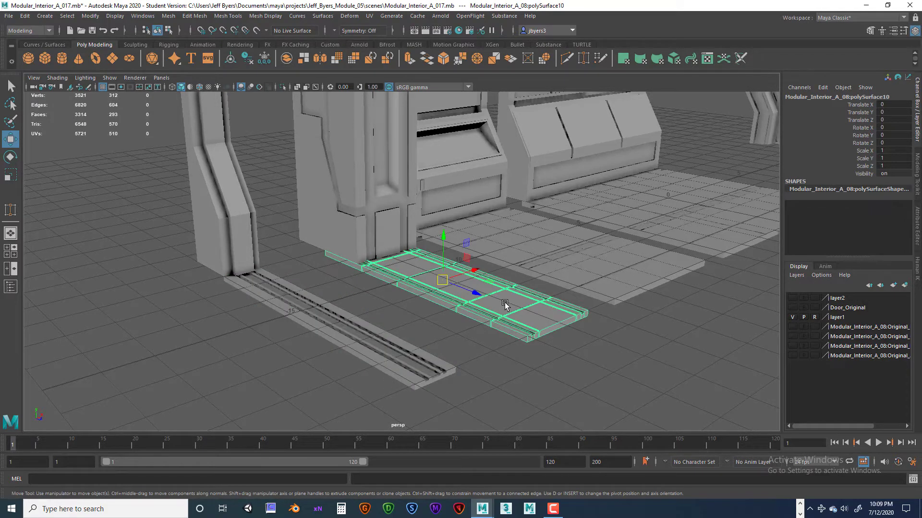
{"action": "key", "text": "d"}
{"action": "key", "text": "v"}
{"action": "left_click_drag", "start_coordinate": [444, 280], "coordinate": [515, 336]}
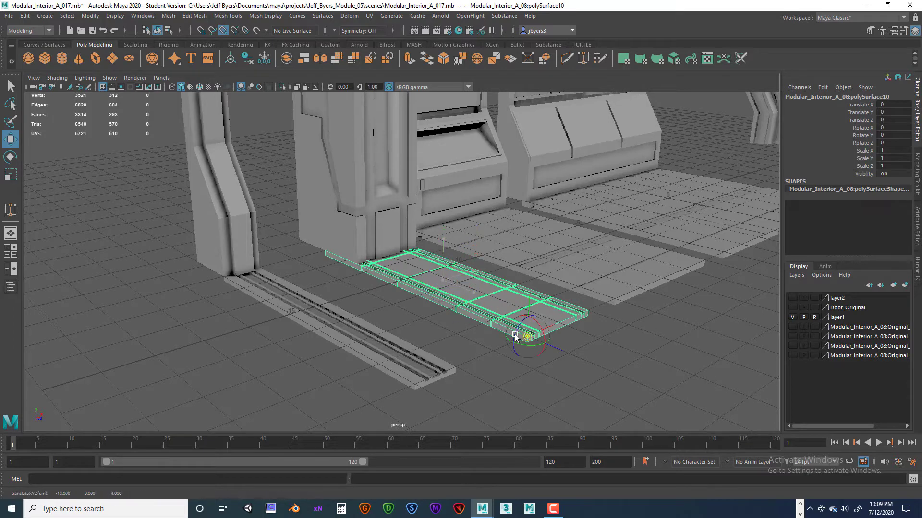
Select the floor piece in front of the narrow console wall and snap its pivot to the left corner of its free end.
{"action": "left_click_drag", "start_coordinate": [577, 307], "coordinate": [469, 416], "text": "alt"}
{"action": "left_click", "coordinate": [464, 318]}
{"action": "key", "text": "d"}
{"action": "key", "text": "v"}
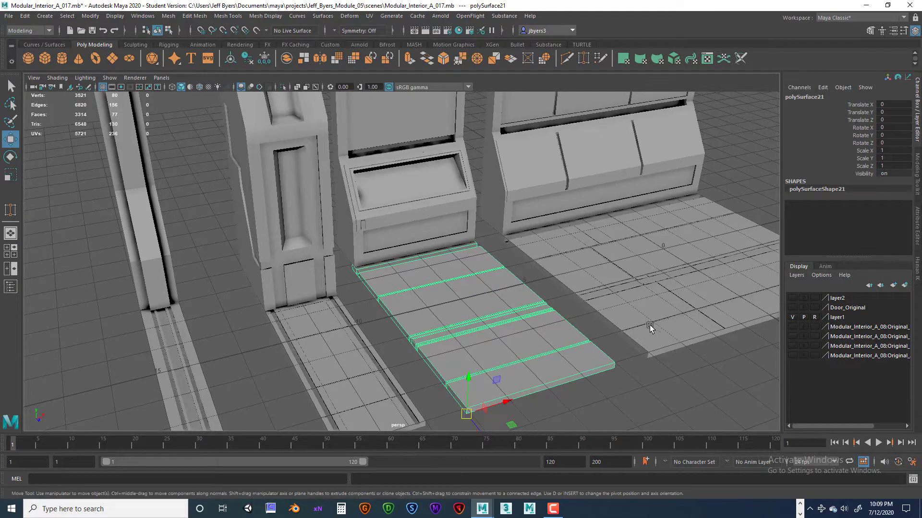
Select the widest floor piece at the three-panel console wall and snap its pivot to the left corner of its free end.
{"action": "left_click_drag", "start_coordinate": [650, 325], "coordinate": [585, 270], "text": "alt"}
{"action": "scroll", "coordinate": [585, 269], "scroll_direction": "up", "scroll_amount": 3}
{"action": "left_click", "coordinate": [588, 275]}
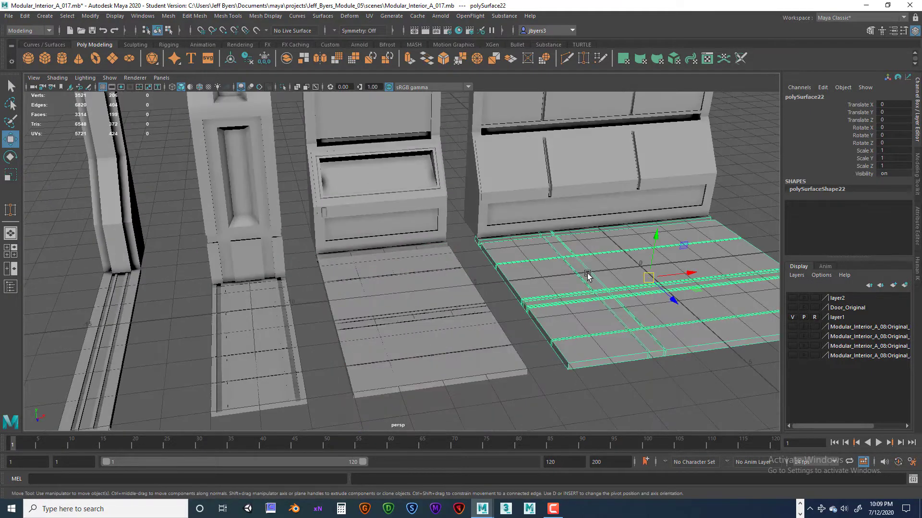
{"action": "left_click_drag", "start_coordinate": [584, 339], "coordinate": [618, 280], "text": "alt"}
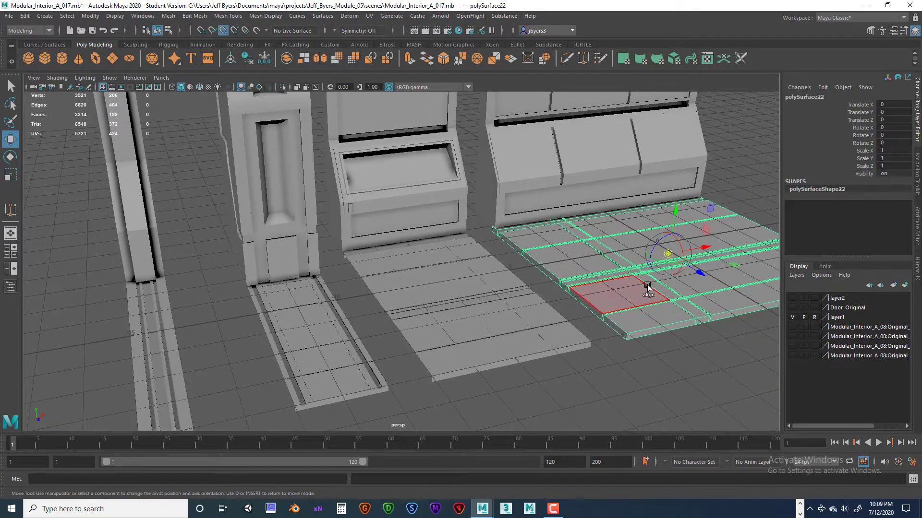
{"action": "key", "text": "d"}
{"action": "left_click_drag", "start_coordinate": [659, 261], "coordinate": [625, 342]}
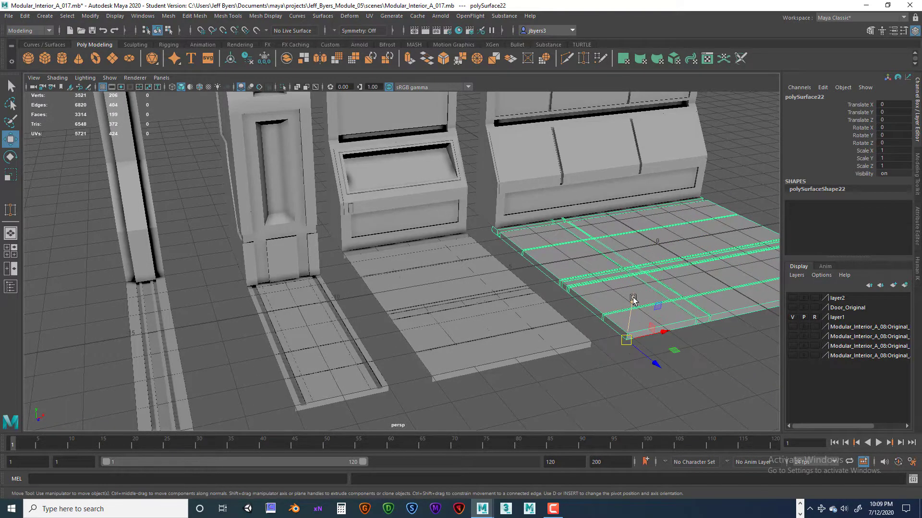
Select the angled door frame pillar and snap its pivot to the outer corner vertex at its base.
{"action": "left_click_drag", "start_coordinate": [634, 304], "coordinate": [546, 311], "text": "alt"}
{"action": "scroll", "coordinate": [546, 312], "scroll_direction": "up", "scroll_amount": 15}
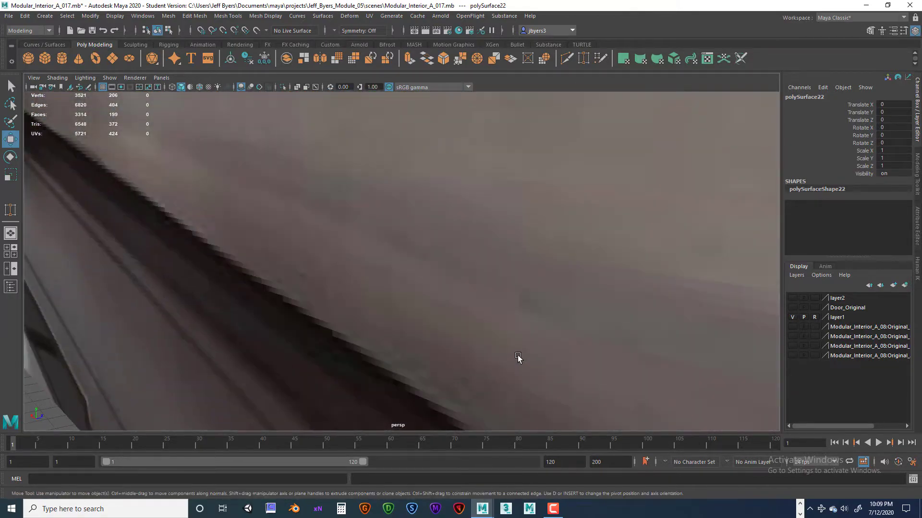
{"action": "scroll", "coordinate": [518, 358], "scroll_direction": "down", "scroll_amount": 10}
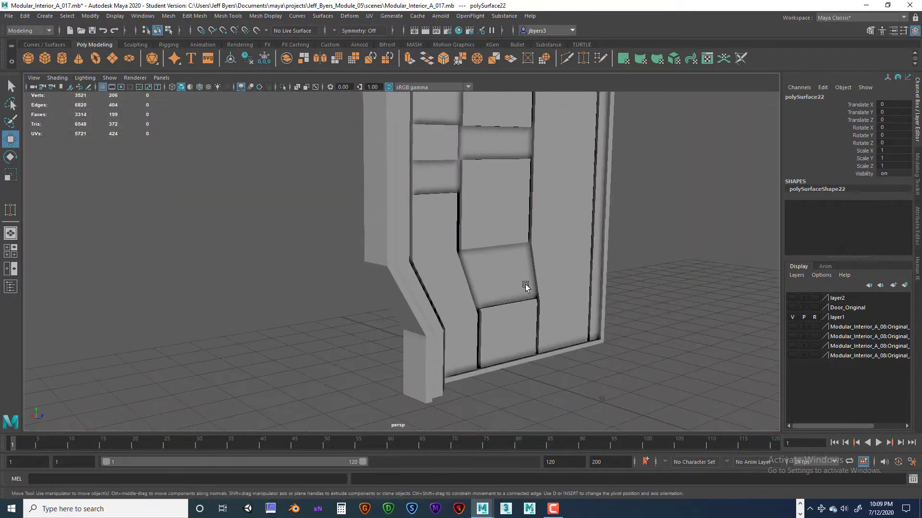
{"action": "left_click", "coordinate": [430, 395]}
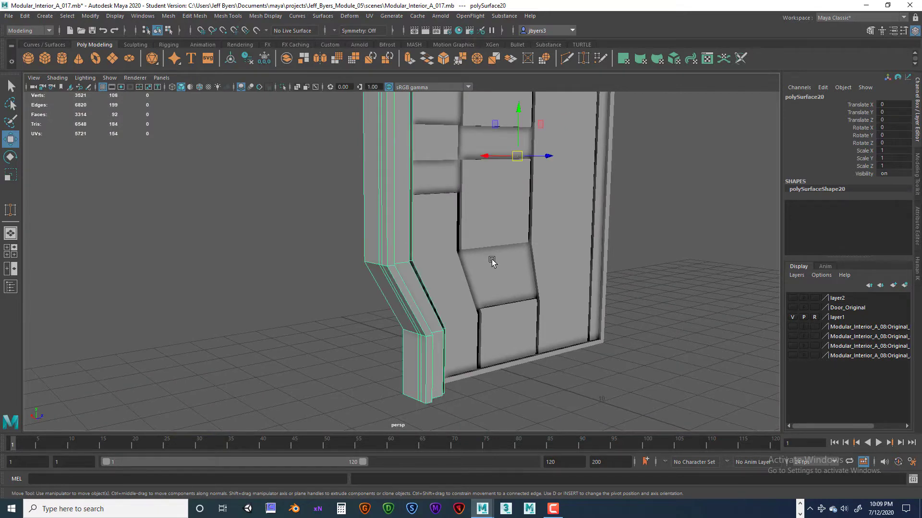
{"action": "key", "text": "d"}
{"action": "key", "text": "v"}
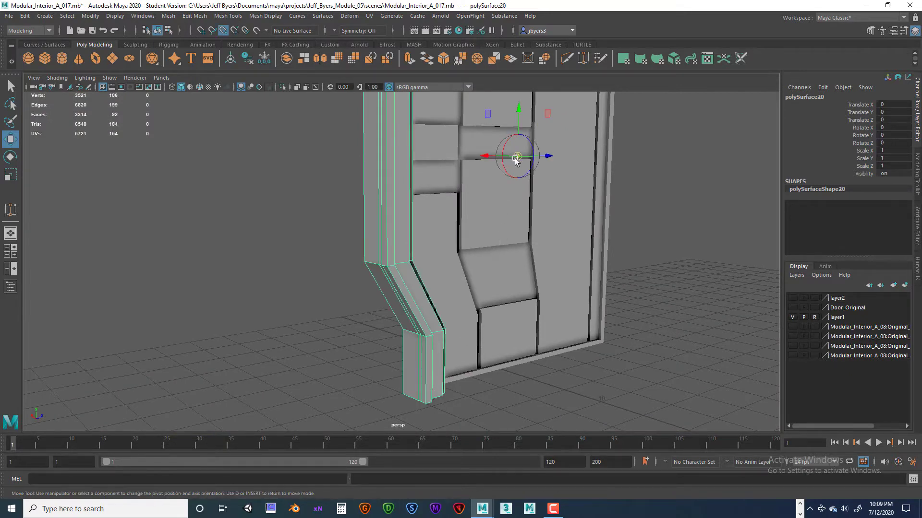
{"action": "left_click_drag", "start_coordinate": [516, 156], "coordinate": [424, 408]}
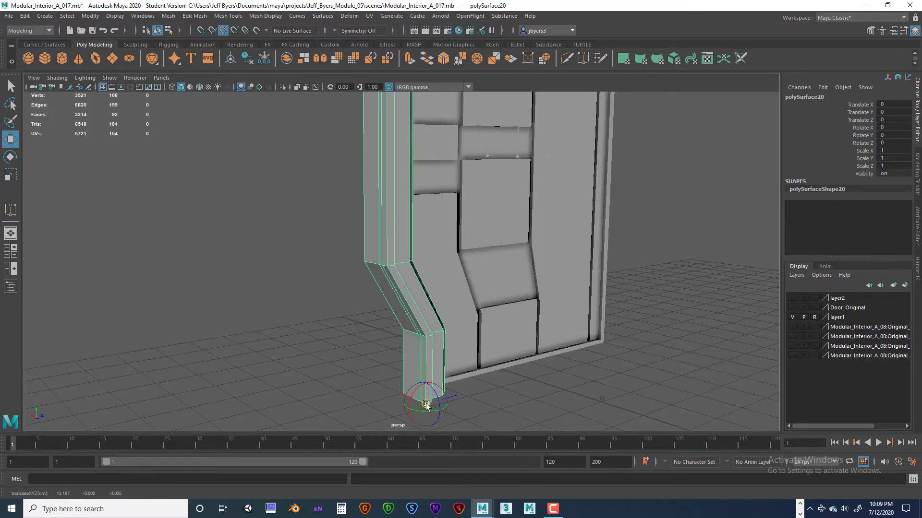
Select the large panelled door wall next to the angled frame pillar.
{"action": "left_click_drag", "start_coordinate": [545, 339], "coordinate": [521, 199], "text": "alt"}
{"action": "left_click", "coordinate": [589, 338]}
{"action": "left_click_drag", "start_coordinate": [472, 301], "coordinate": [503, 188], "text": "alt"}
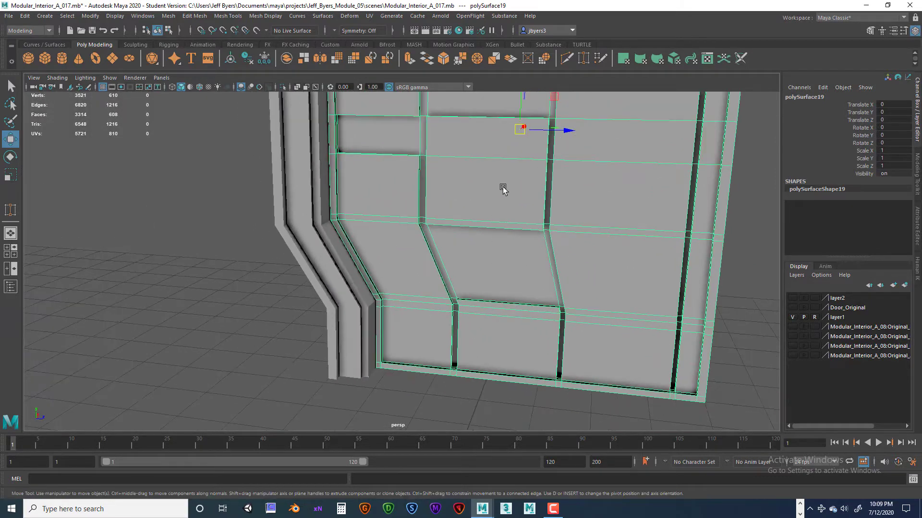
{"action": "key", "text": "d"}
{"action": "key", "text": "v"}
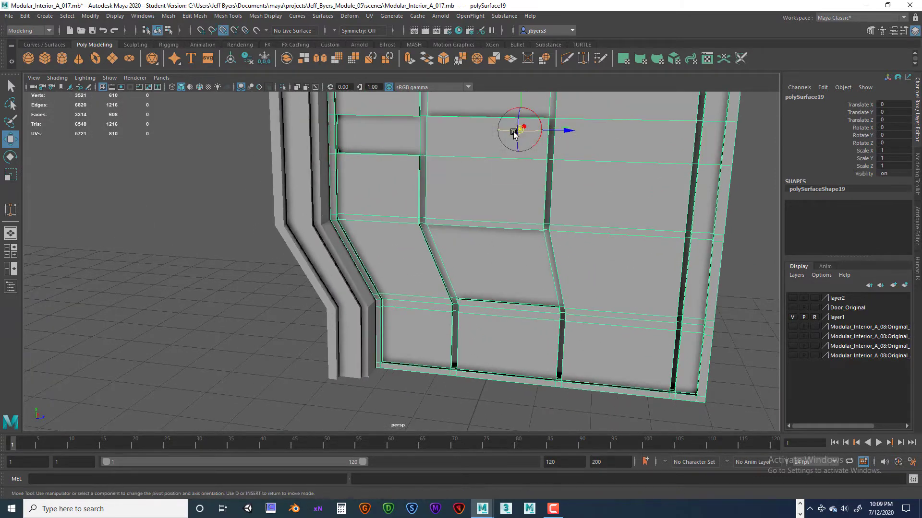
{"action": "key", "text": "d"}
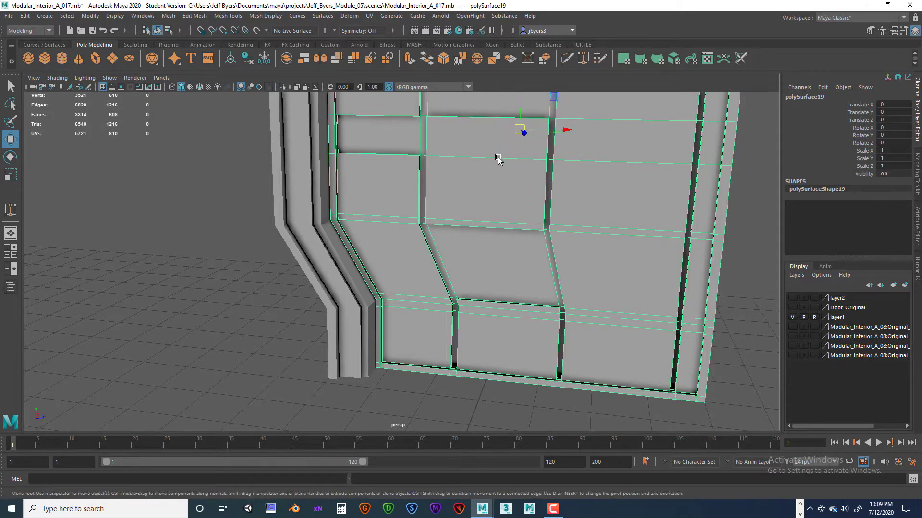
{"action": "key", "text": "ctrl+z"}
Snap the door wall's pivot to its bottom corner beside the frame pillar.
{"action": "left_click_drag", "start_coordinate": [555, 204], "coordinate": [533, 237], "text": "alt"}
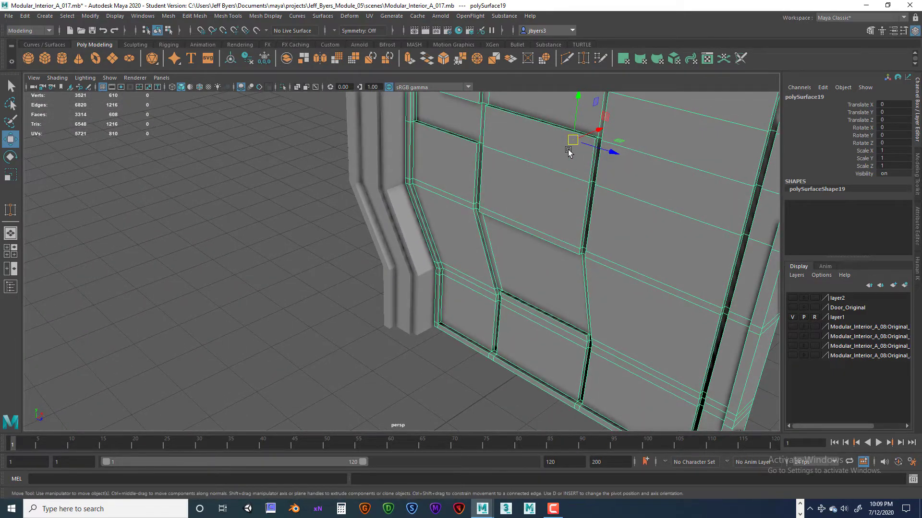
{"action": "key", "text": "v"}
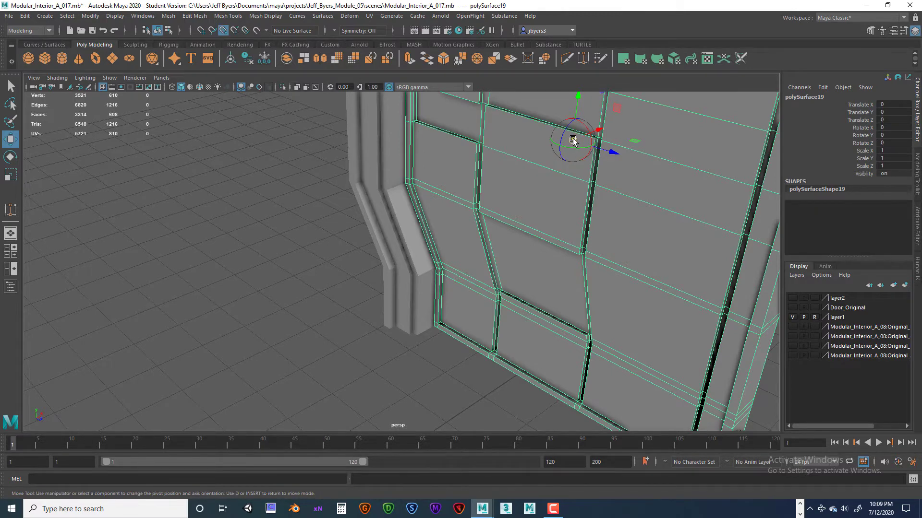
{"action": "left_click_drag", "start_coordinate": [572, 145], "coordinate": [421, 344]}
Select every piece of the modular kit, duplicate them in place and assign the copies to a new display layer.
{"action": "scroll", "coordinate": [522, 340], "scroll_direction": "down", "scroll_amount": 4}
{"action": "scroll", "coordinate": [439, 365], "scroll_direction": "down", "scroll_amount": 5}
{"action": "scroll", "coordinate": [463, 353], "scroll_direction": "down", "scroll_amount": 5}
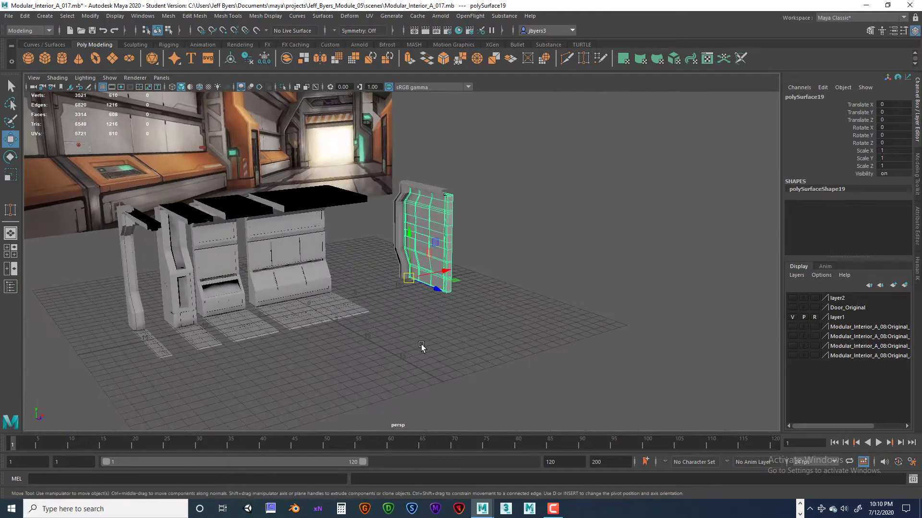
{"action": "scroll", "coordinate": [421, 344], "scroll_direction": "up", "scroll_amount": 4}
{"action": "left_click_drag", "start_coordinate": [376, 316], "coordinate": [502, 335], "text": "alt"}
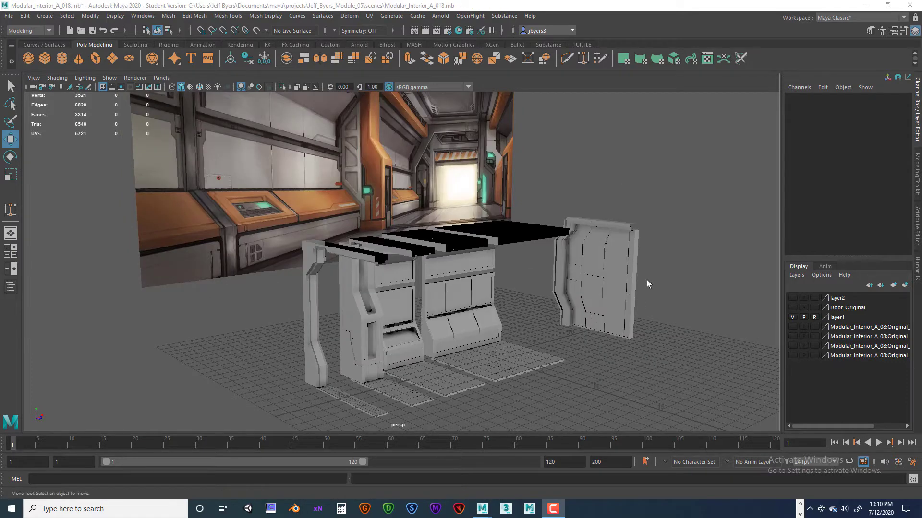
{"action": "left_click_drag", "start_coordinate": [510, 272], "coordinate": [498, 235], "text": "alt"}
{"action": "left_click_drag", "start_coordinate": [390, 161], "coordinate": [678, 425]}
{"action": "left_click_drag", "start_coordinate": [694, 374], "coordinate": [637, 320], "text": "alt"}
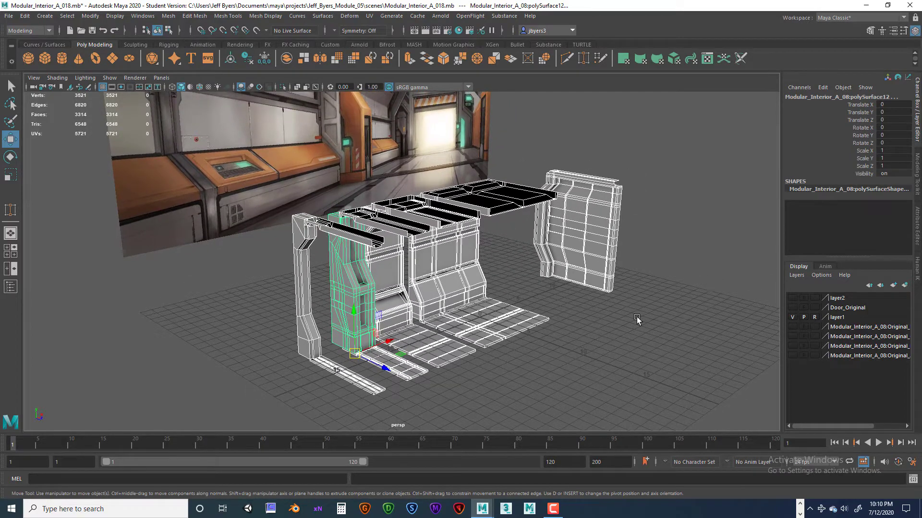
{"action": "key", "text": "ctrl+d"}
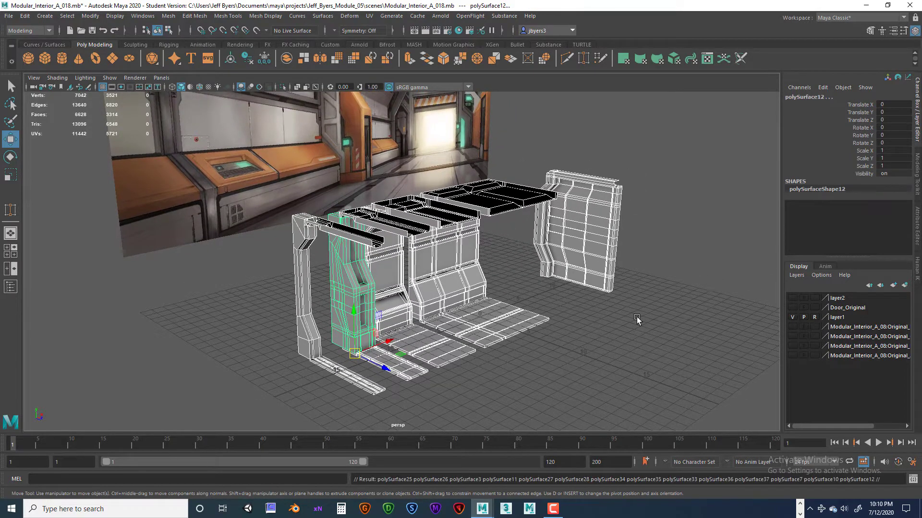
{"action": "left_click", "coordinate": [905, 285]}
Toggle the new layer's visibility on and off to compare the duplicated pieces with the originals.
{"action": "left_click", "coordinate": [792, 299]}
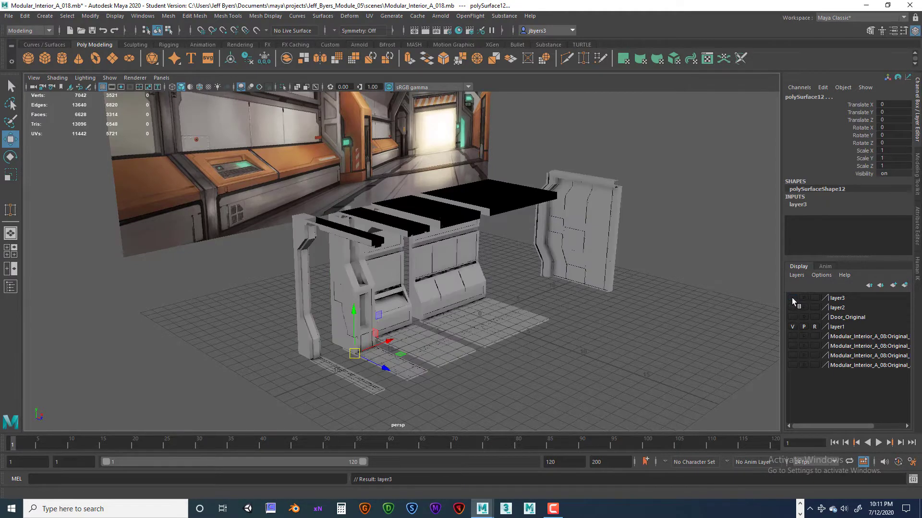
{"action": "left_click", "coordinate": [792, 298]}
{"action": "left_click", "coordinate": [792, 298]}
{"action": "left_click", "coordinate": [792, 298]}
{"action": "left_click", "coordinate": [792, 298]}
{"action": "left_click", "coordinate": [792, 298]}
{"action": "left_click", "coordinate": [792, 298]}
{"action": "left_click", "coordinate": [792, 298]}
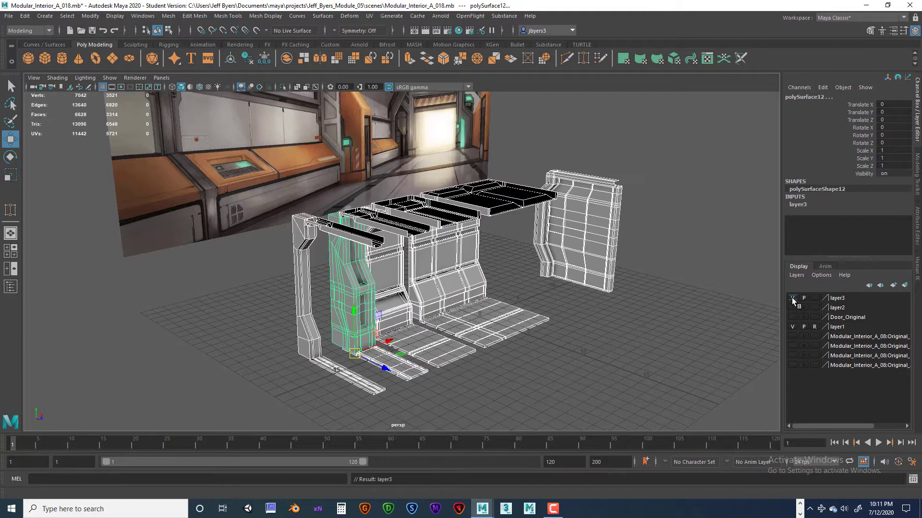
{"action": "left_click", "coordinate": [792, 298]}
{"action": "left_click", "coordinate": [792, 298]}
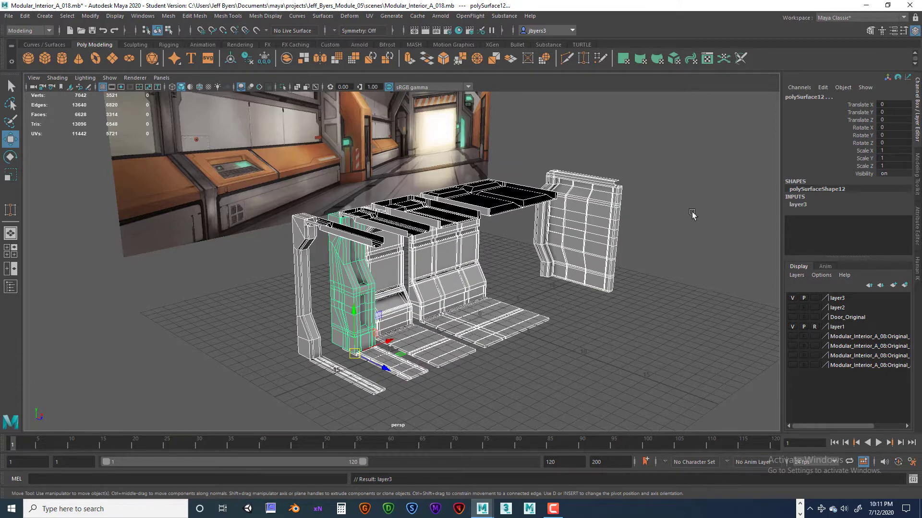
{"action": "left_click", "coordinate": [792, 298]}
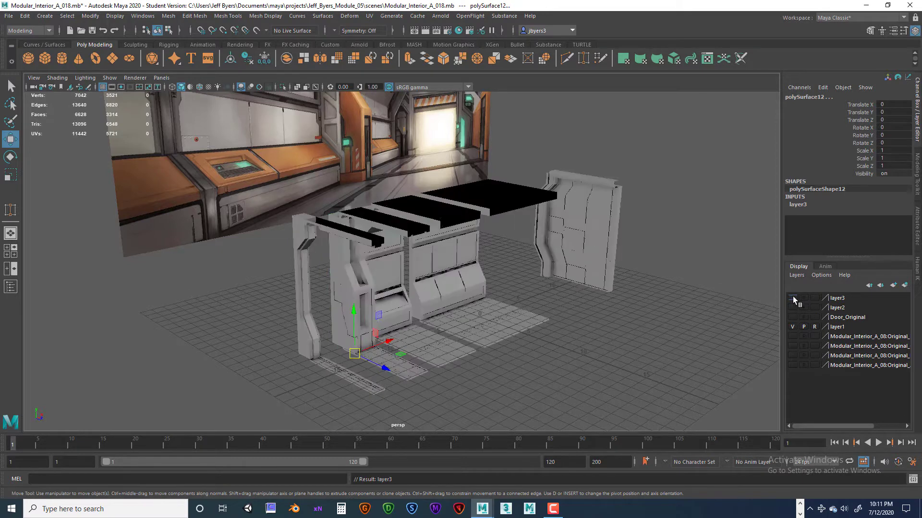
{"action": "left_click", "coordinate": [792, 298]}
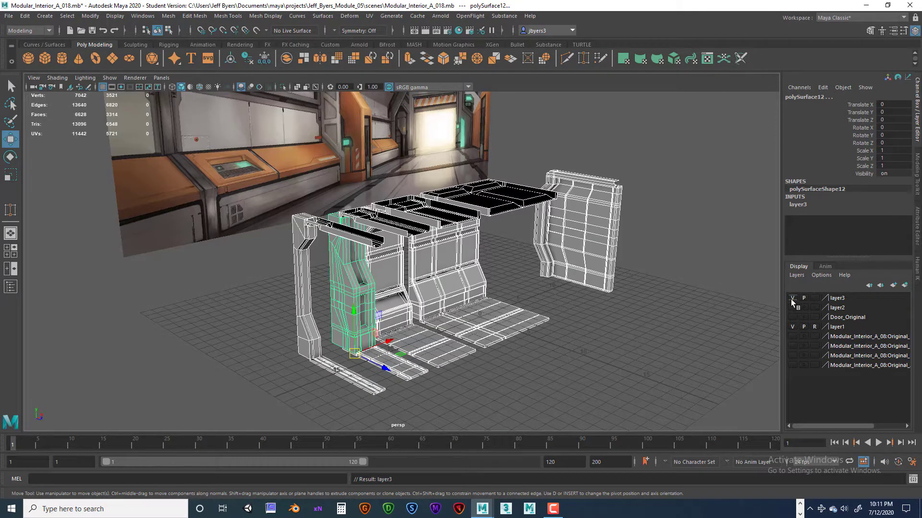
{"action": "left_click", "coordinate": [792, 298]}
{"action": "left_click", "coordinate": [792, 298]}
{"action": "left_click", "coordinate": [792, 298]}
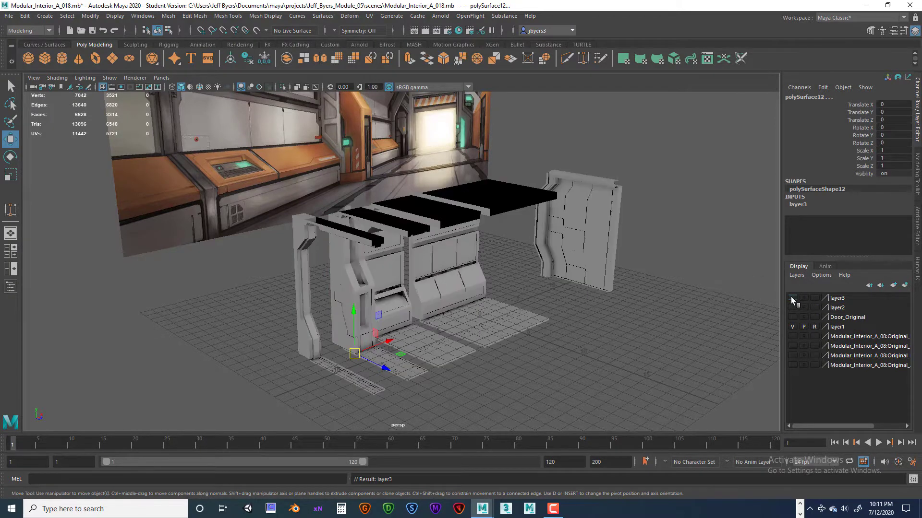
{"action": "left_click", "coordinate": [792, 298]}
{"action": "left_click", "coordinate": [792, 298]}
{"action": "left_click", "coordinate": [793, 298]}
Hide the new layer holding the duplicates and rename it Med_Poly.
{"action": "left_click", "coordinate": [793, 298]}
{"action": "double_click", "coordinate": [845, 299]}
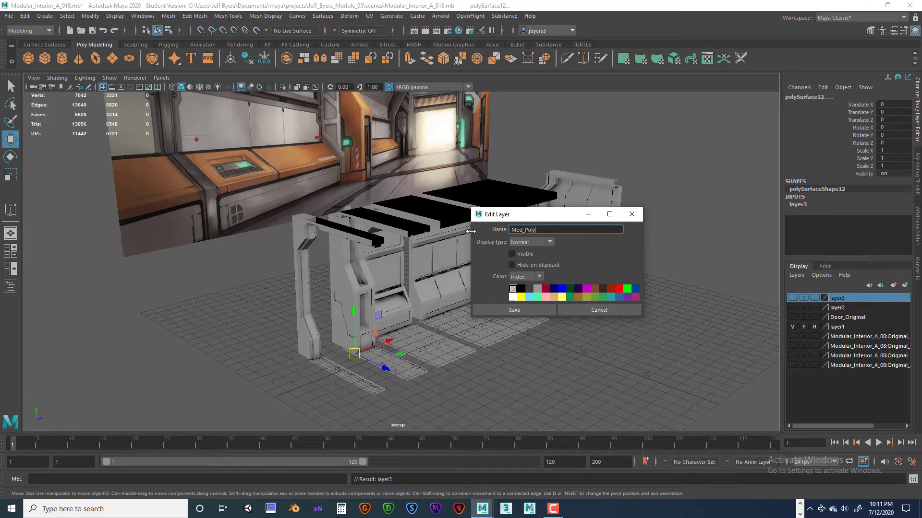
{"action": "left_click", "coordinate": [539, 311]}
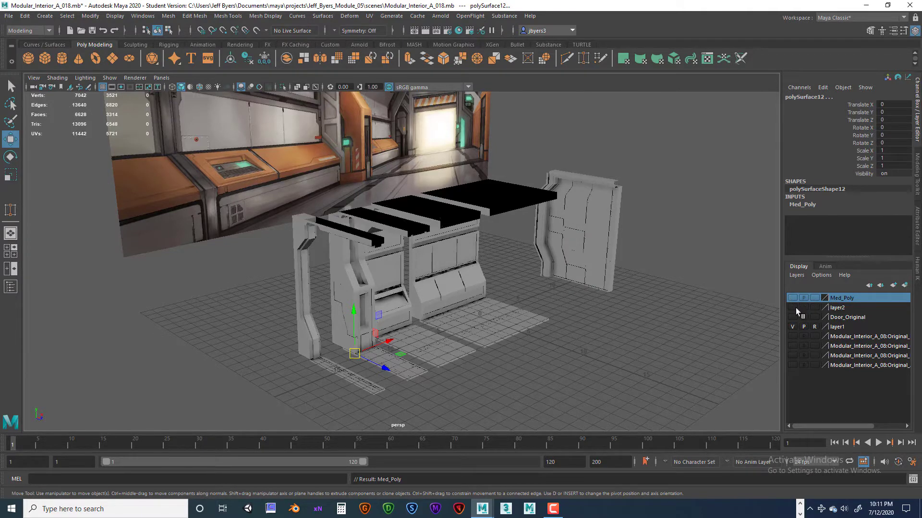
Select all the original kit pieces again, duplicate them in place and assign this second set of copies to another new display layer.
{"action": "left_click", "coordinate": [672, 288]}
{"action": "left_click_drag", "start_coordinate": [672, 288], "coordinate": [445, 183], "text": "alt"}
{"action": "left_click_drag", "start_coordinate": [397, 143], "coordinate": [628, 387]}
{"action": "left_click_drag", "start_coordinate": [662, 344], "coordinate": [637, 338], "text": "alt"}
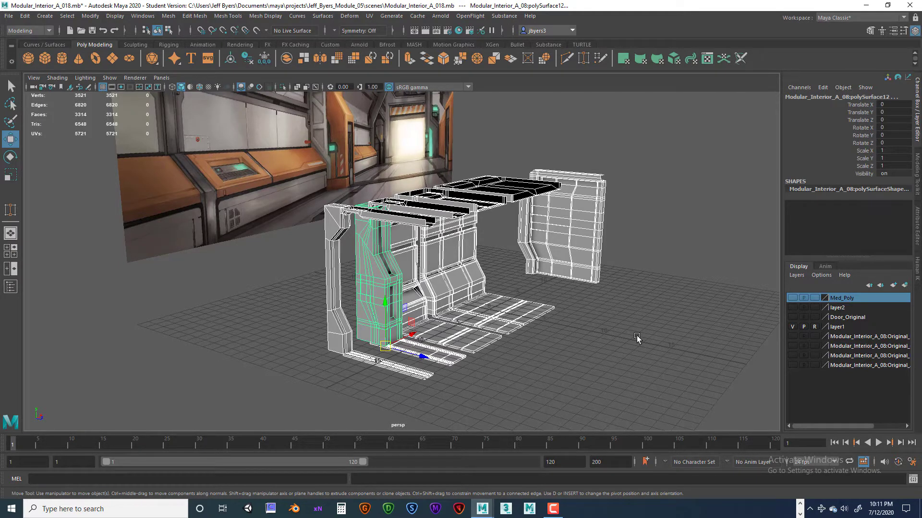
{"action": "left_click", "coordinate": [793, 298]}
{"action": "left_click", "coordinate": [793, 299]}
{"action": "mouse_move", "coordinate": [610, 273]}
{"action": "left_mouse_down", "text": "alt"}
{"action": "mouse_move", "coordinate": [586, 286]}
{"action": "mouse_move", "coordinate": [599, 287]}
{"action": "left_mouse_up", "text": "alt"}
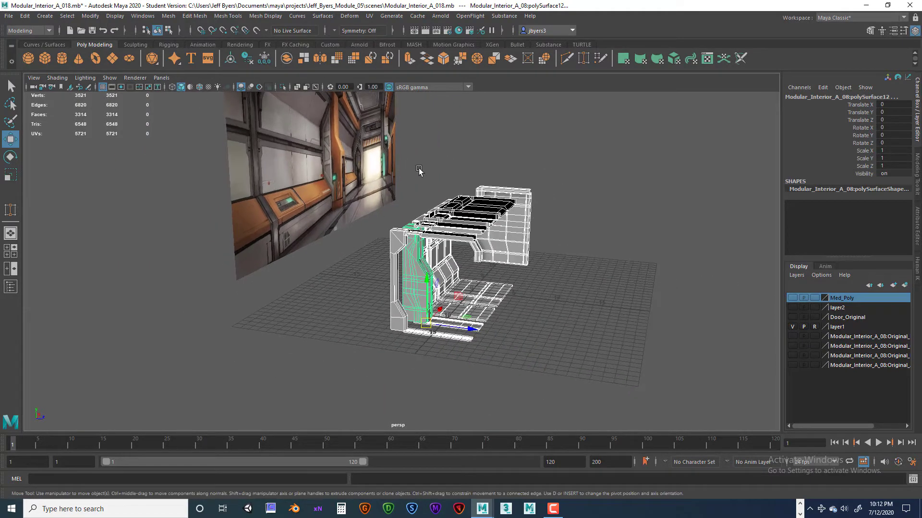
{"action": "left_click_drag", "start_coordinate": [415, 165], "coordinate": [600, 360], "text": "alt"}
{"action": "left_click_drag", "start_coordinate": [607, 314], "coordinate": [562, 320], "text": "alt"}
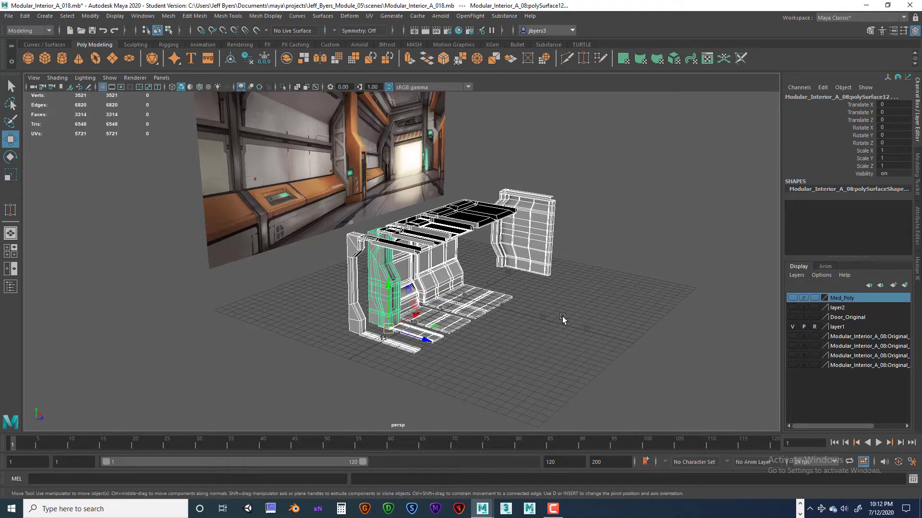
{"action": "key", "text": "ctrl+d"}
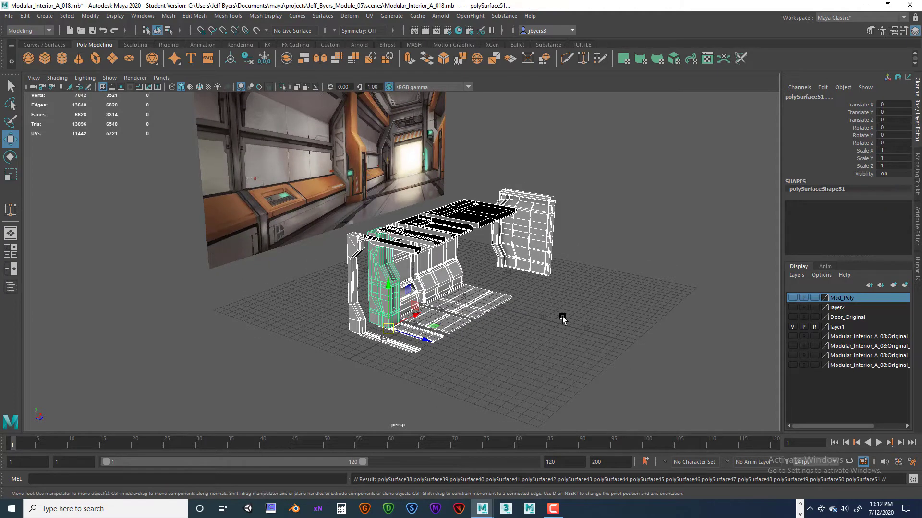
{"action": "left_click", "coordinate": [904, 285]}
Rename the second duplicate layer Low_Poly and hide it.
{"action": "double_click", "coordinate": [836, 298]}
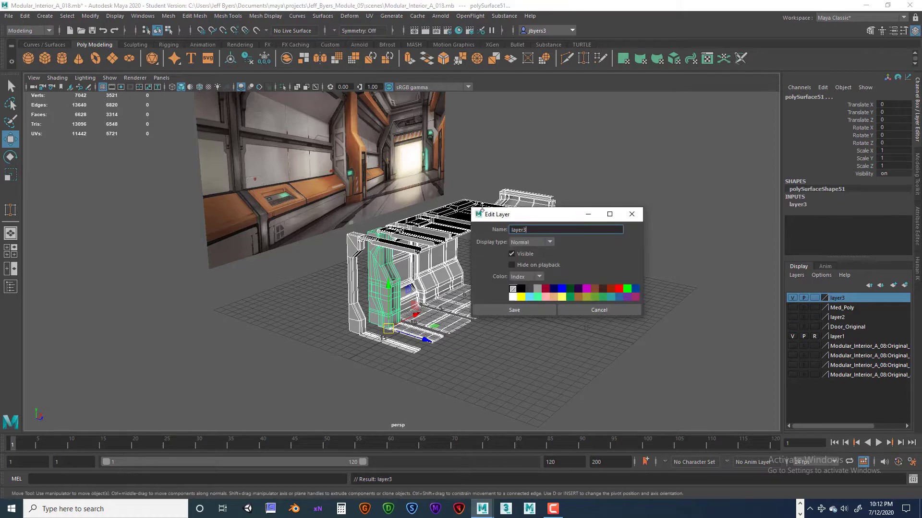
{"action": "type", "text": "Low_Poly"}
{"action": "left_click", "coordinate": [525, 309]}
{"action": "left_click", "coordinate": [792, 299]}
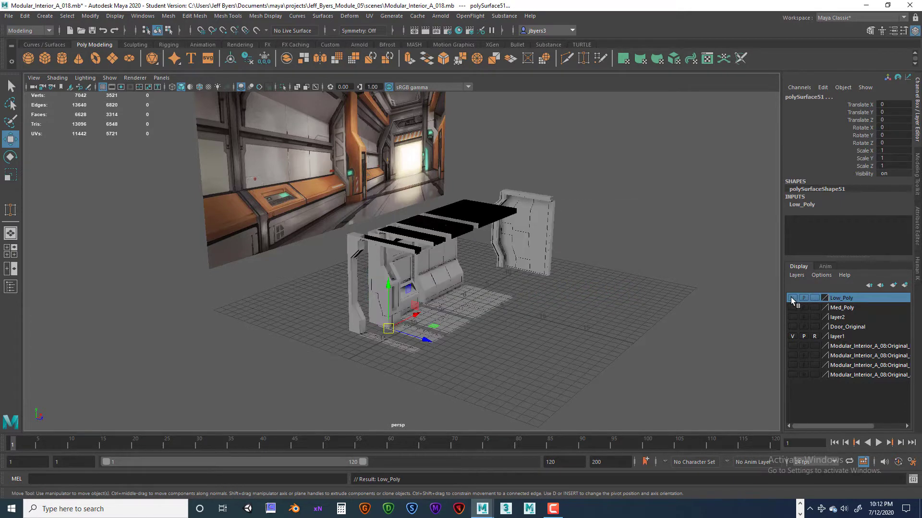
{"action": "left_click", "coordinate": [792, 298]}
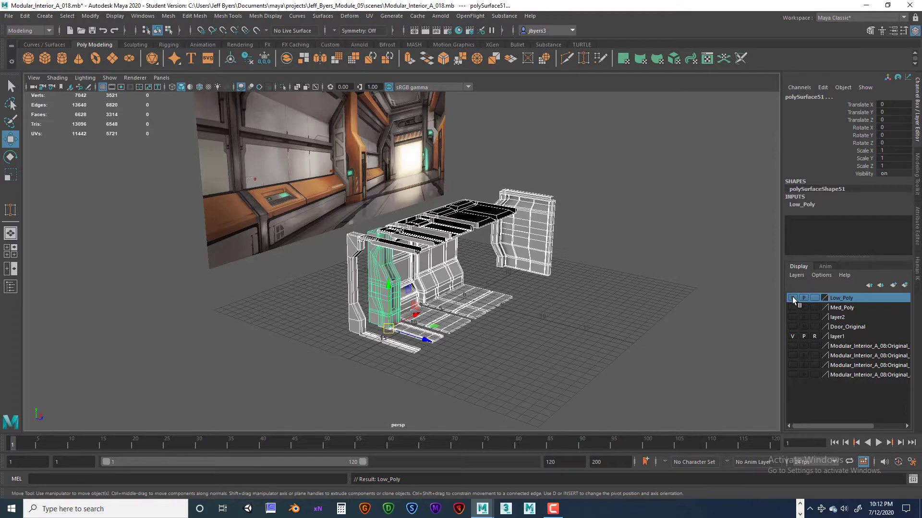
{"action": "left_click", "coordinate": [792, 298]}
{"action": "left_click", "coordinate": [792, 299]}
{"action": "left_click", "coordinate": [793, 299]}
Assign the selected original kit pieces to a new display layer, rename it Original and deselect the pieces.
{"action": "left_click_drag", "start_coordinate": [557, 281], "coordinate": [586, 280], "text": "alt"}
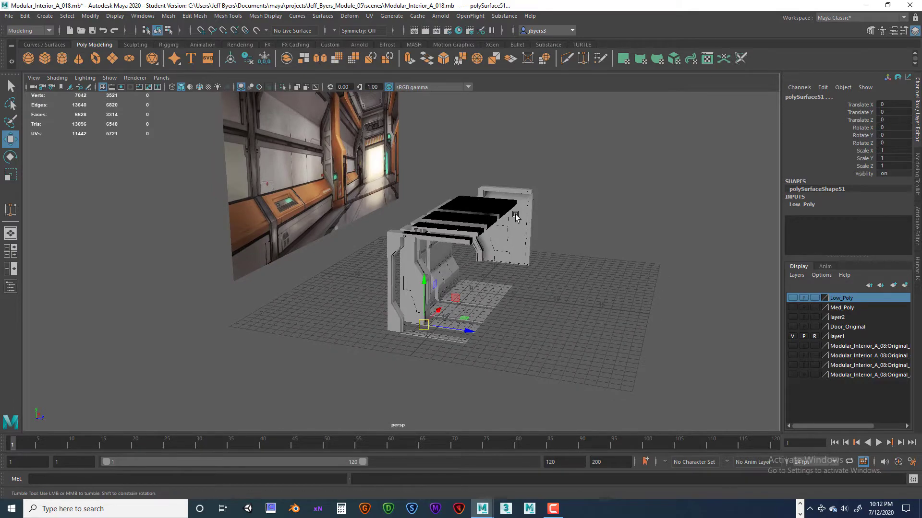
{"action": "left_click_drag", "start_coordinate": [526, 239], "coordinate": [624, 327], "text": "alt"}
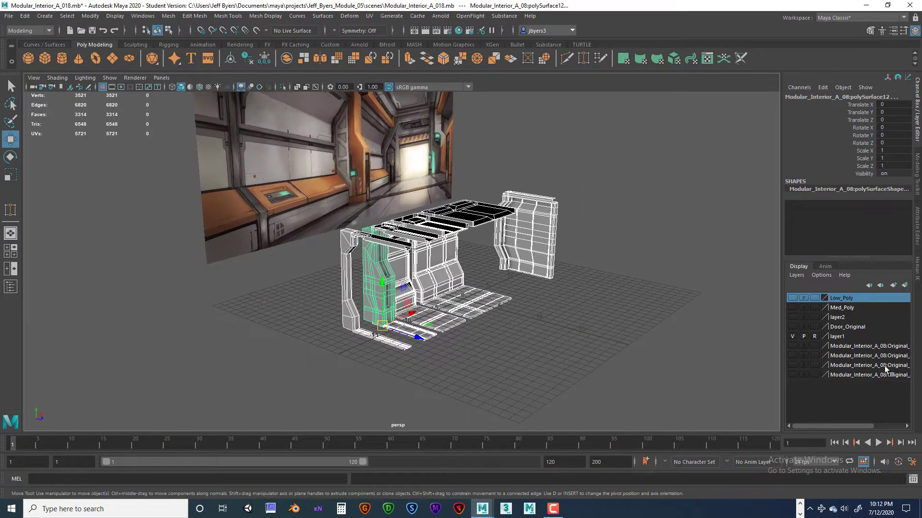
{"action": "left_click", "coordinate": [905, 285]}
{"action": "double_click", "coordinate": [835, 298]}
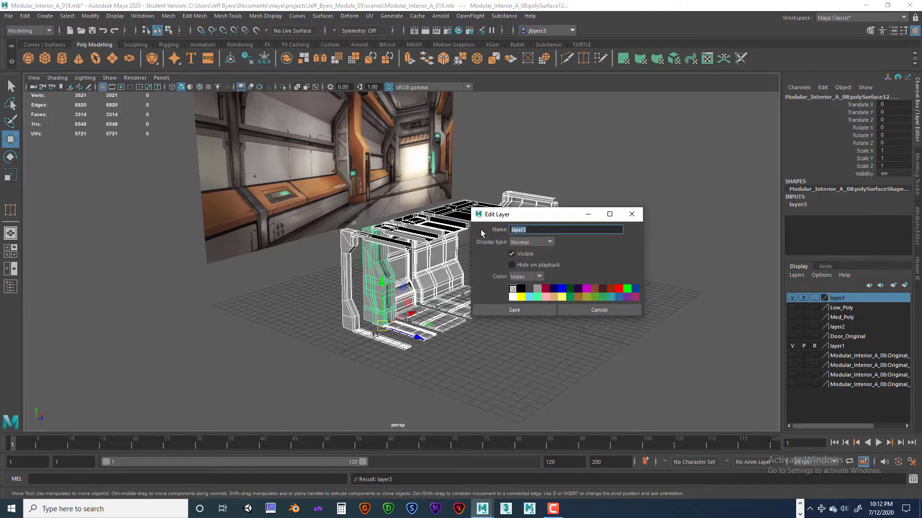
{"action": "type", "text": "Original"}
{"action": "left_click", "coordinate": [547, 311]}
{"action": "left_click", "coordinate": [587, 313]}
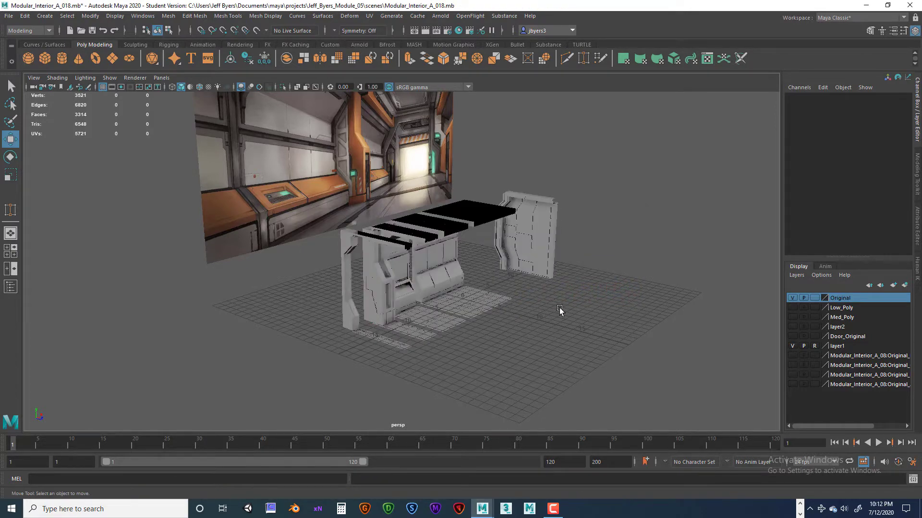
Hide the Original layer and check the contents of Low_Poly, Med_Poly and Original by toggling each layer's visibility.
{"action": "left_click", "coordinate": [793, 299]}
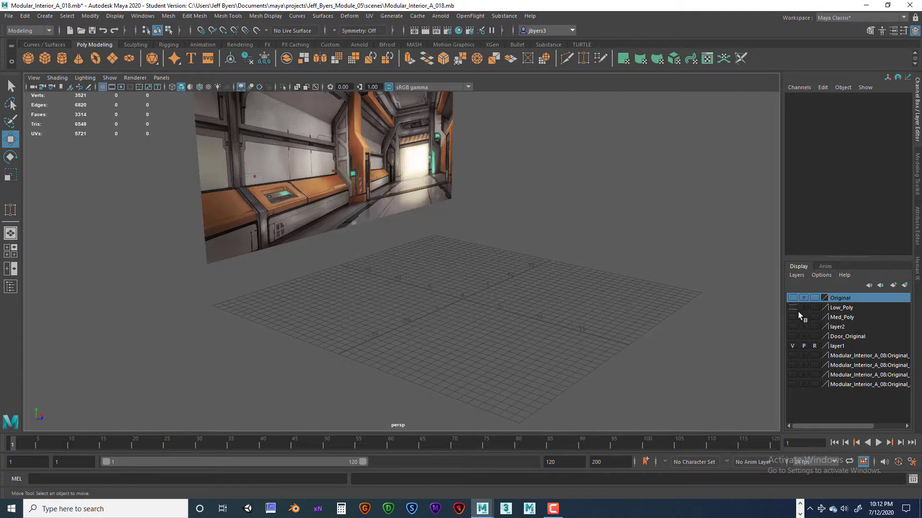
{"action": "left_click", "coordinate": [793, 308]}
{"action": "left_click", "coordinate": [793, 308]}
{"action": "left_click", "coordinate": [792, 317]}
{"action": "left_click", "coordinate": [792, 318]}
{"action": "left_click", "coordinate": [793, 298]}
{"action": "left_click", "coordinate": [793, 298]}
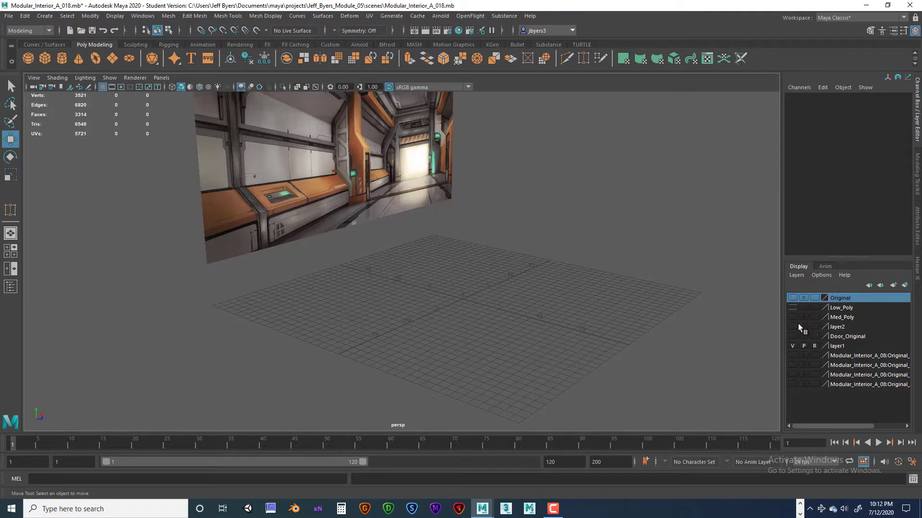
Toggle each of the four Modular_Interior_A_08:Original layers on and off to examine the simple starting pieces they hold.
{"action": "left_click", "coordinate": [792, 356]}
{"action": "left_click", "coordinate": [792, 356]}
{"action": "left_click", "coordinate": [792, 365]}
{"action": "left_click", "coordinate": [792, 365]}
{"action": "left_click", "coordinate": [792, 375]}
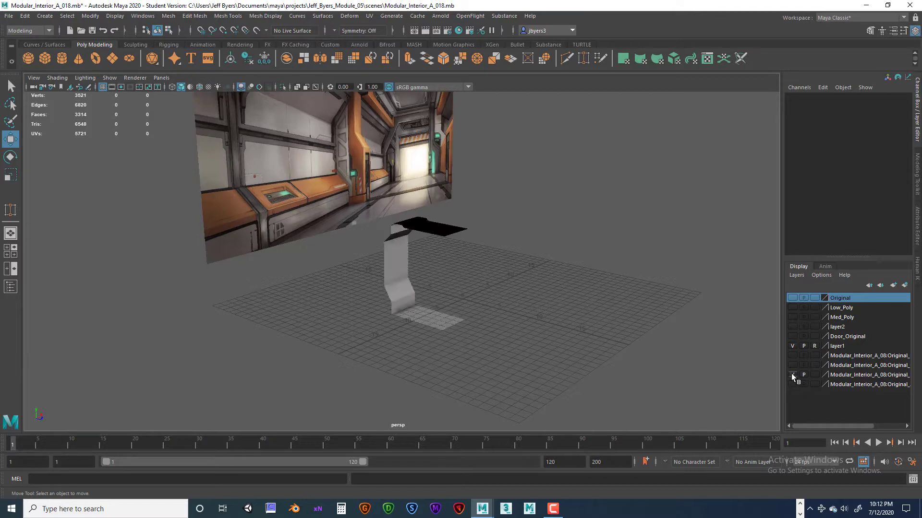
{"action": "left_click", "coordinate": [792, 375]}
{"action": "left_click", "coordinate": [792, 385]}
{"action": "left_click", "coordinate": [792, 384]}
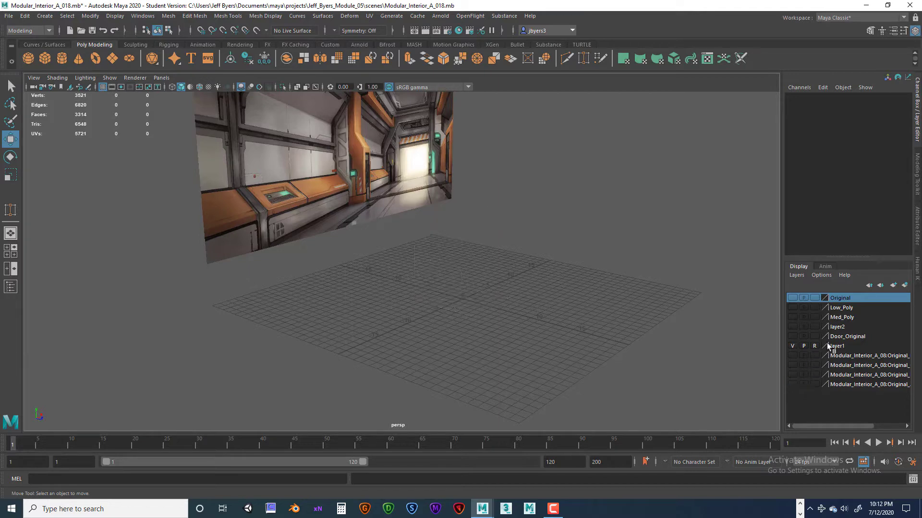
{"action": "left_click", "coordinate": [792, 384]}
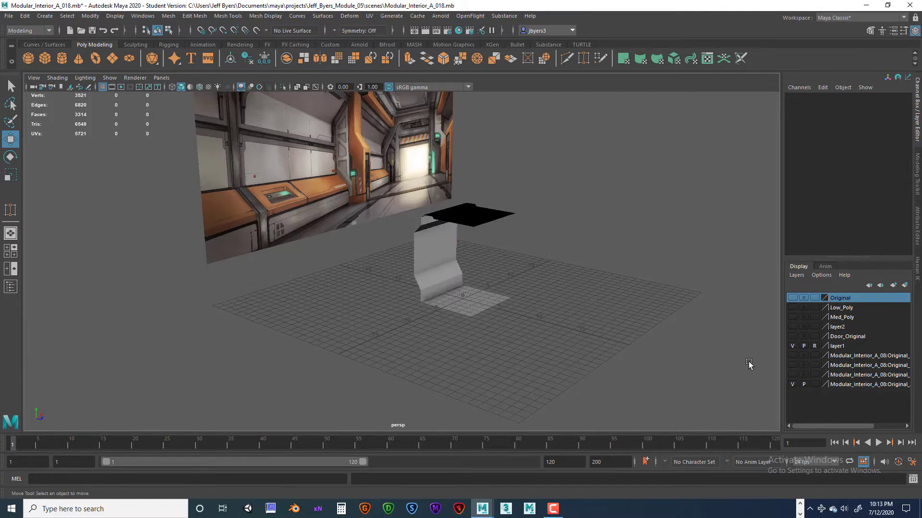
{"action": "left_click_drag", "start_coordinate": [576, 318], "coordinate": [607, 330], "text": "alt"}
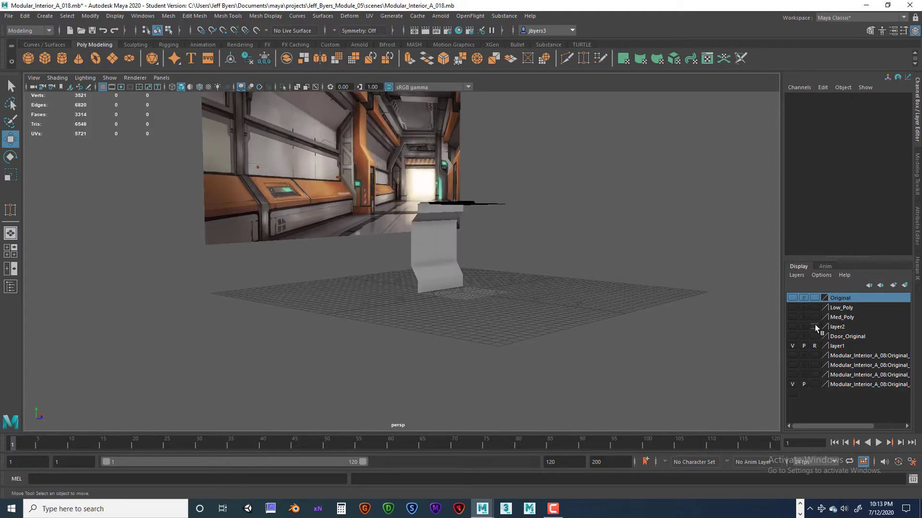
{"action": "left_click", "coordinate": [792, 385]}
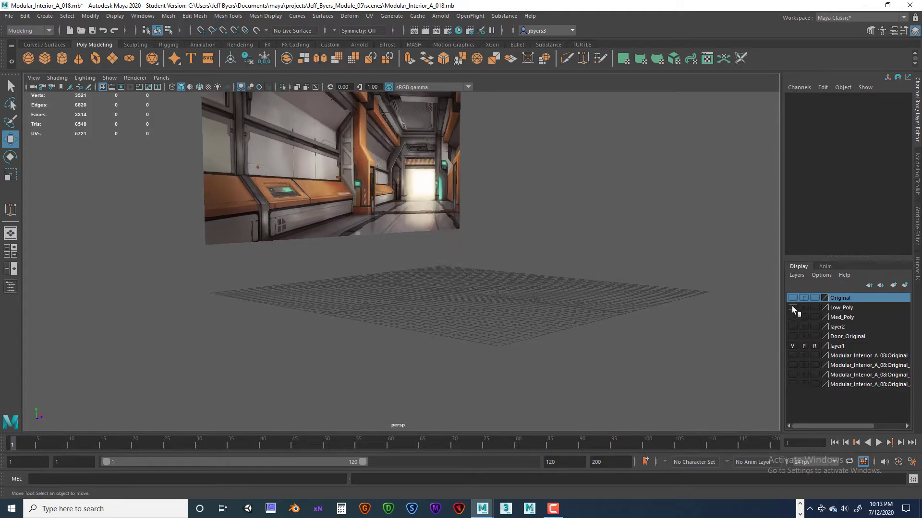
Show the Low_Poly layer and view its duplicated kit pieces from several angles.
{"action": "left_click", "coordinate": [792, 308]}
{"action": "left_click_drag", "start_coordinate": [552, 315], "coordinate": [563, 326], "text": "alt"}
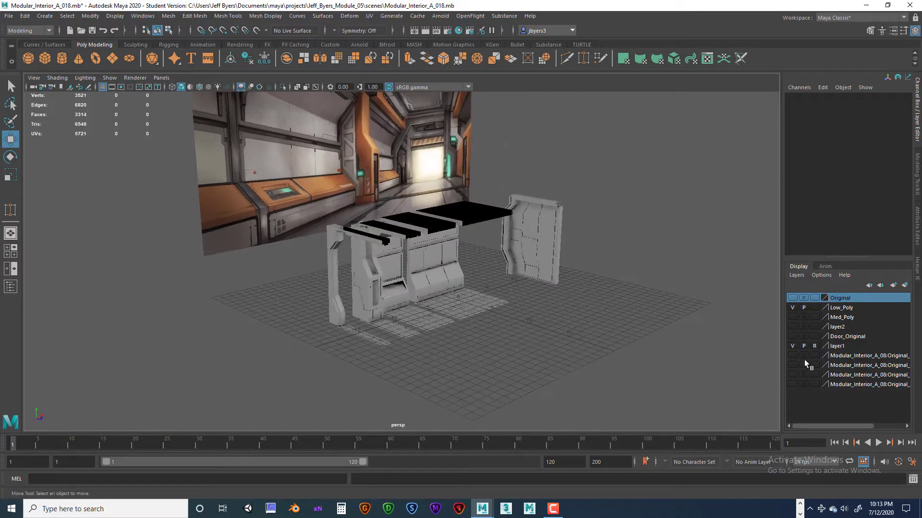
{"action": "left_click", "coordinate": [792, 308]}
{"action": "left_click", "coordinate": [792, 307]}
{"action": "scroll", "coordinate": [551, 283], "scroll_direction": "up", "scroll_amount": 5}
{"action": "scroll", "coordinate": [551, 283], "scroll_direction": "down", "scroll_amount": 5}
{"action": "left_click_drag", "start_coordinate": [551, 284], "coordinate": [434, 270], "text": "alt"}
Examine the wide wall panel's topology on the Low_Poly layer, then hide that layer.
{"action": "left_click", "coordinate": [445, 273]}
{"action": "scroll", "coordinate": [437, 270], "scroll_direction": "up", "scroll_amount": 3}
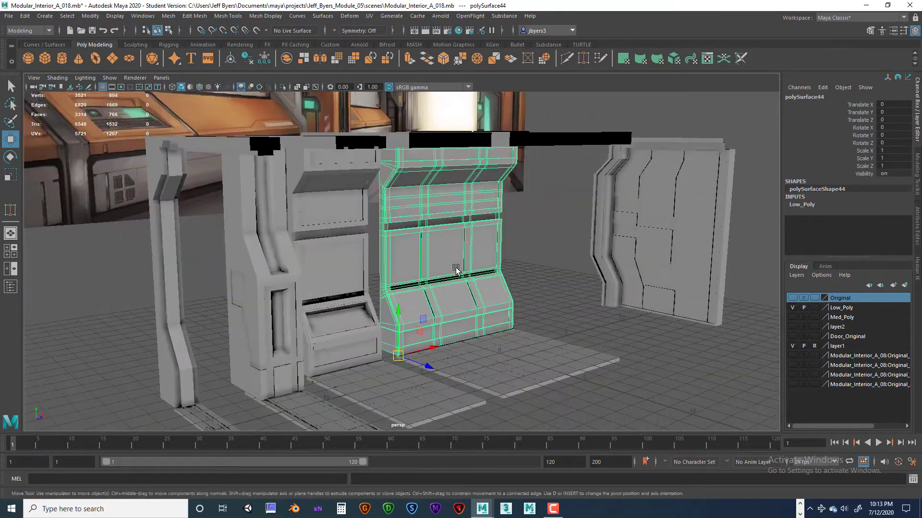
{"action": "scroll", "coordinate": [456, 270], "scroll_direction": "down", "scroll_amount": 2}
{"action": "mouse_move", "coordinate": [456, 270]}
{"action": "left_mouse_down", "text": "alt"}
{"action": "mouse_move", "coordinate": [467, 266]}
{"action": "mouse_move", "coordinate": [449, 263]}
{"action": "left_mouse_up", "text": "alt"}
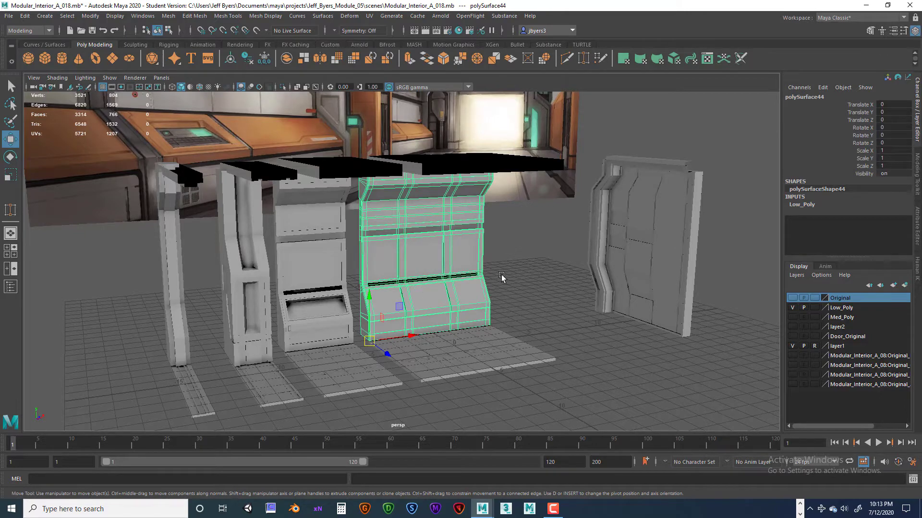
{"action": "left_click_drag", "start_coordinate": [515, 273], "coordinate": [495, 276], "text": "alt"}
{"action": "left_click", "coordinate": [512, 288]}
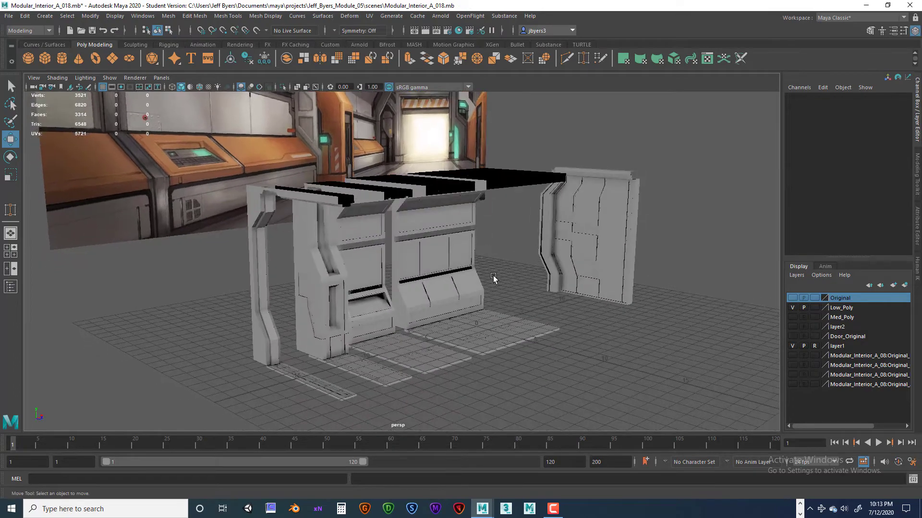
{"action": "left_click", "coordinate": [454, 274]}
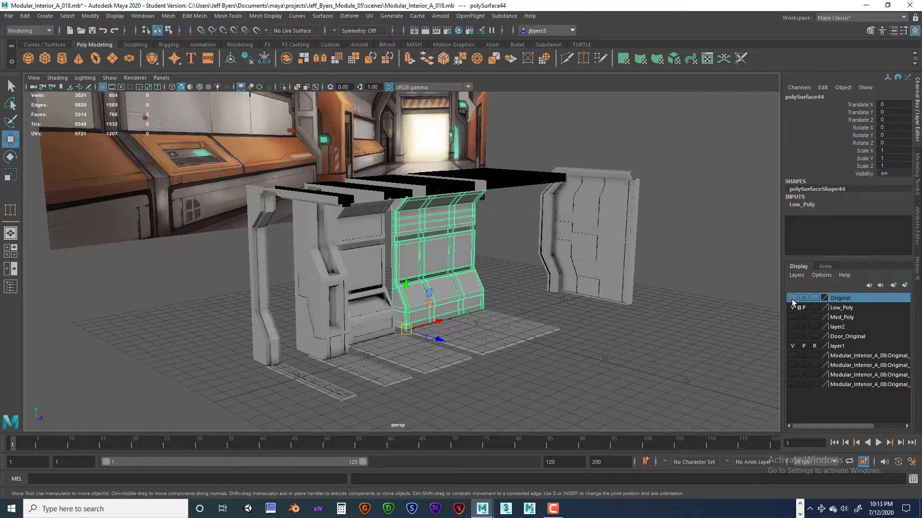
{"action": "left_click", "coordinate": [551, 318]}
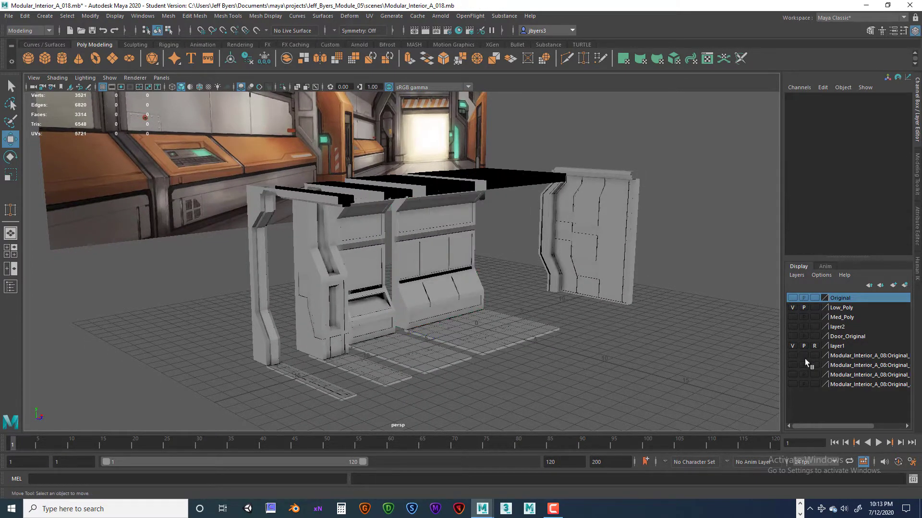
{"action": "left_click", "coordinate": [792, 308]}
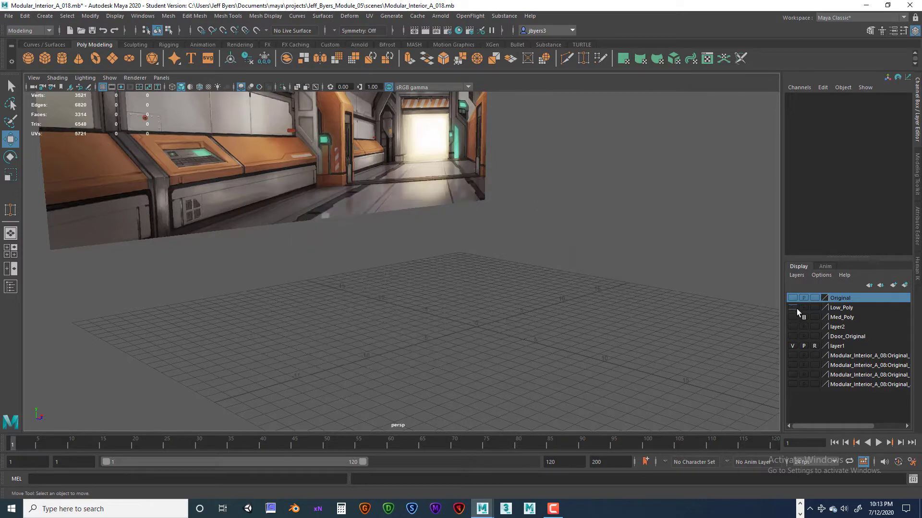
Show the Original layer, duplicate its wide wall panel and move the copy forward to Translate Z 8.994.
{"action": "left_click", "coordinate": [792, 298]}
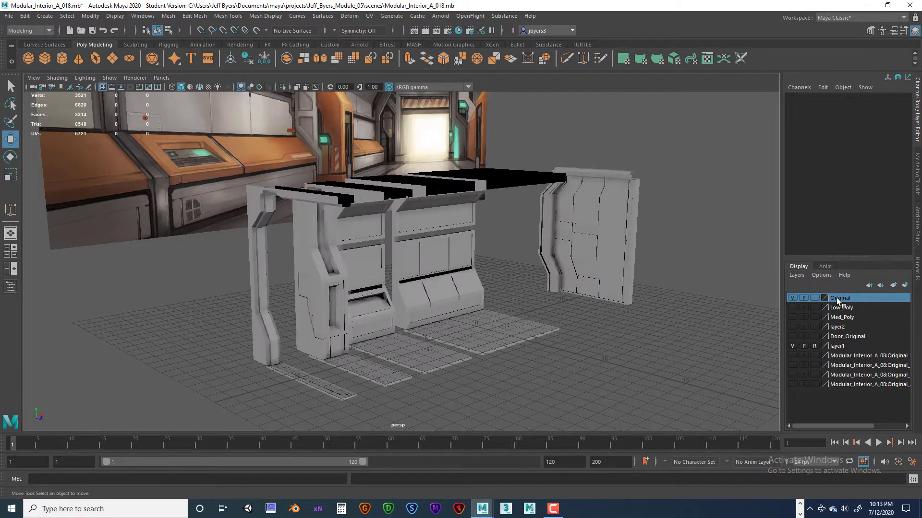
{"action": "left_click", "coordinate": [417, 267]}
{"action": "left_click_drag", "start_coordinate": [523, 277], "coordinate": [575, 278], "text": "alt"}
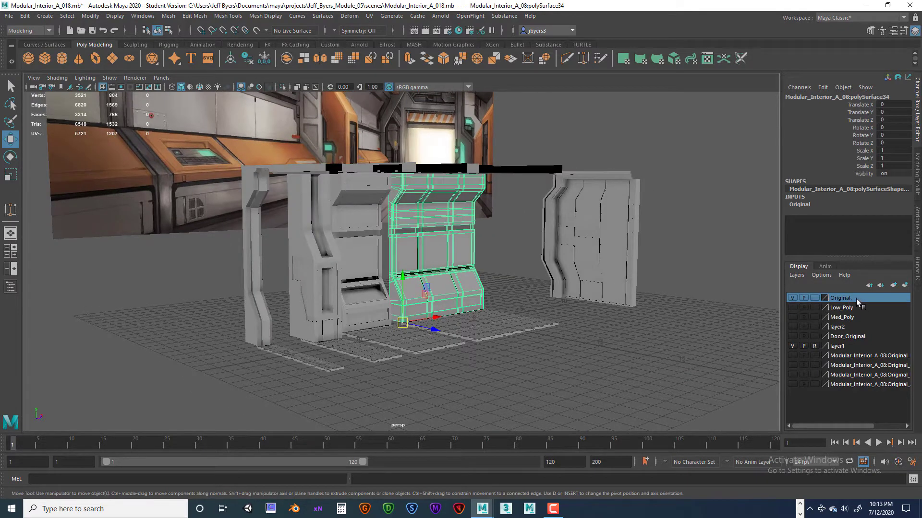
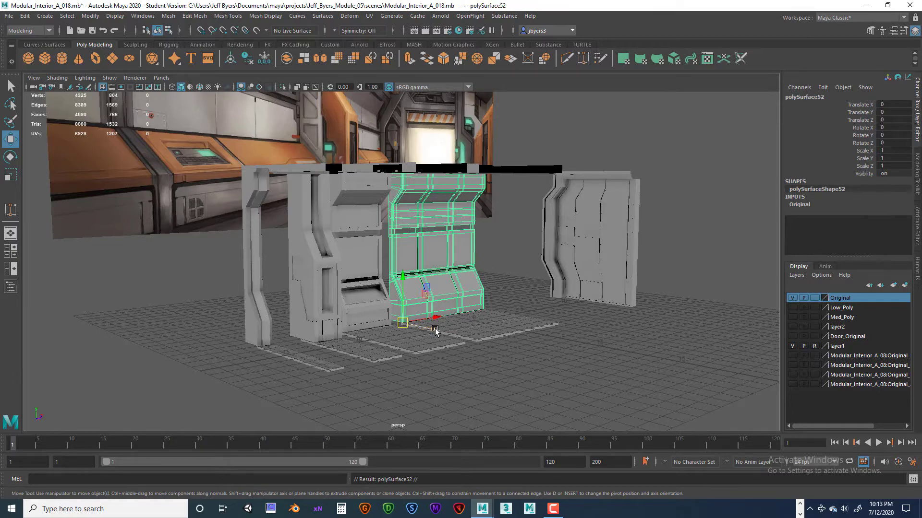
{"action": "mouse_move", "coordinate": [433, 330]}
{"action": "left_mouse_down", "text": "shift"}
{"action": "mouse_move", "coordinate": [552, 354]}
{"action": "mouse_move", "coordinate": [423, 329]}
{"action": "left_mouse_up", "text": "shift"}
Duplicate the narrow wall panel with the recessed console and move the copy forward to Translate Z 9.514.
{"action": "left_click", "coordinate": [345, 281]}
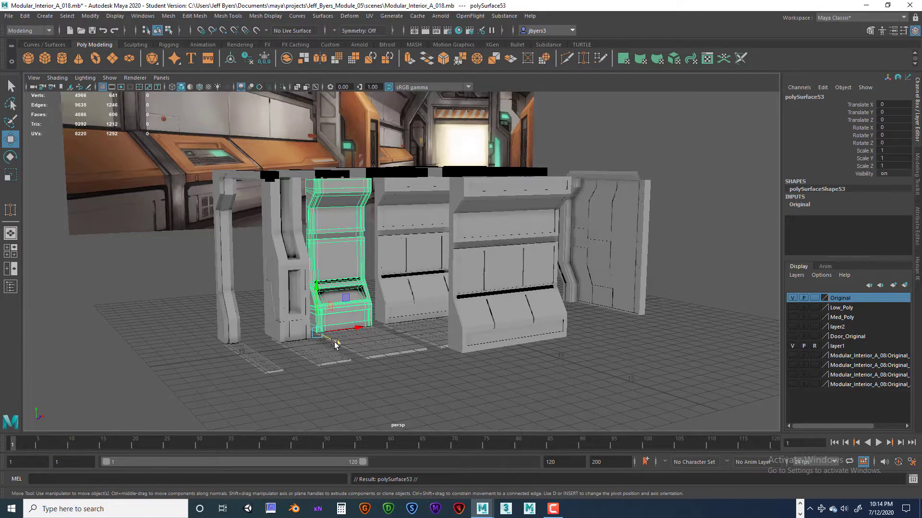
{"action": "mouse_move", "coordinate": [336, 344]}
{"action": "left_mouse_down", "text": "shift"}
{"action": "mouse_move", "coordinate": [437, 383]}
{"action": "mouse_move", "coordinate": [414, 378]}
{"action": "mouse_move", "coordinate": [385, 282]}
{"action": "mouse_move", "coordinate": [403, 249]}
{"action": "mouse_move", "coordinate": [438, 251]}
{"action": "mouse_move", "coordinate": [412, 243]}
{"action": "mouse_move", "coordinate": [446, 258]}
{"action": "mouse_move", "coordinate": [491, 248]}
{"action": "left_mouse_up", "text": "shift"}
{"action": "left_click_drag", "start_coordinate": [516, 340], "coordinate": [465, 346], "text": "alt"}
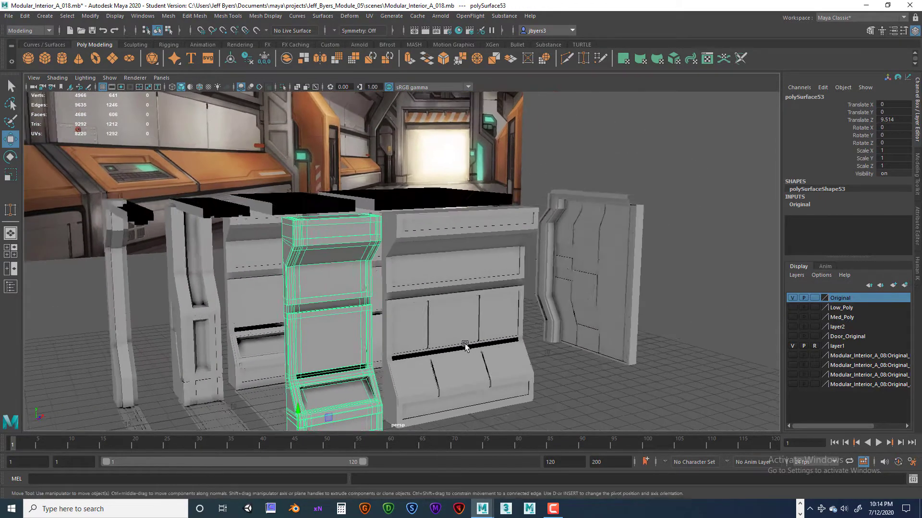
Examine the edge layout of the duplicated wide and narrow wall panels up close.
{"action": "scroll", "coordinate": [471, 344], "scroll_direction": "down", "scroll_amount": 3}
{"action": "scroll", "coordinate": [506, 329], "scroll_direction": "up", "scroll_amount": 8}
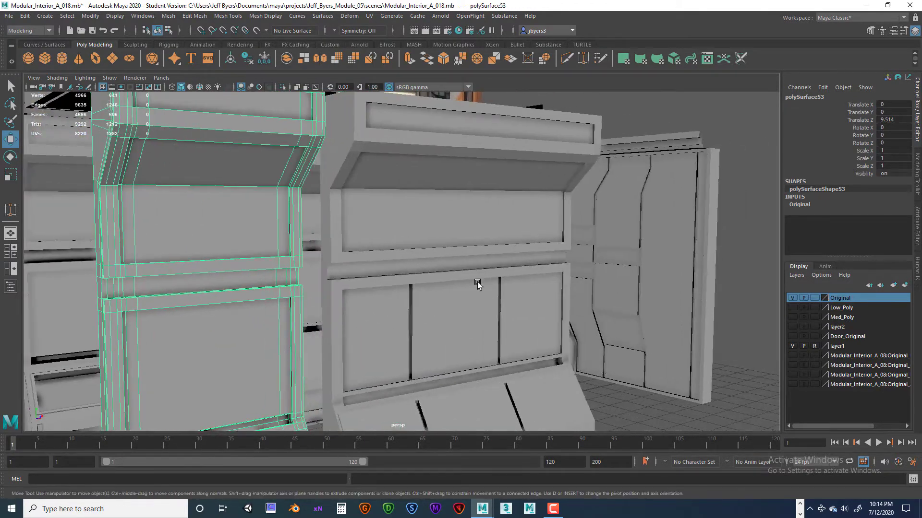
{"action": "left_click", "coordinate": [490, 302]}
{"action": "scroll", "coordinate": [449, 311], "scroll_direction": "down", "scroll_amount": 3}
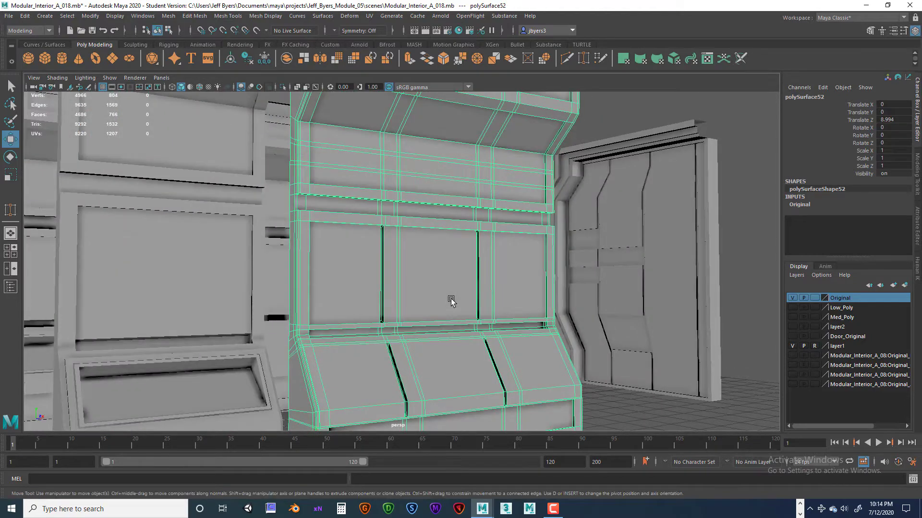
{"action": "scroll", "coordinate": [453, 312], "scroll_direction": "down", "scroll_amount": 2}
{"action": "scroll", "coordinate": [460, 313], "scroll_direction": "up", "scroll_amount": 6}
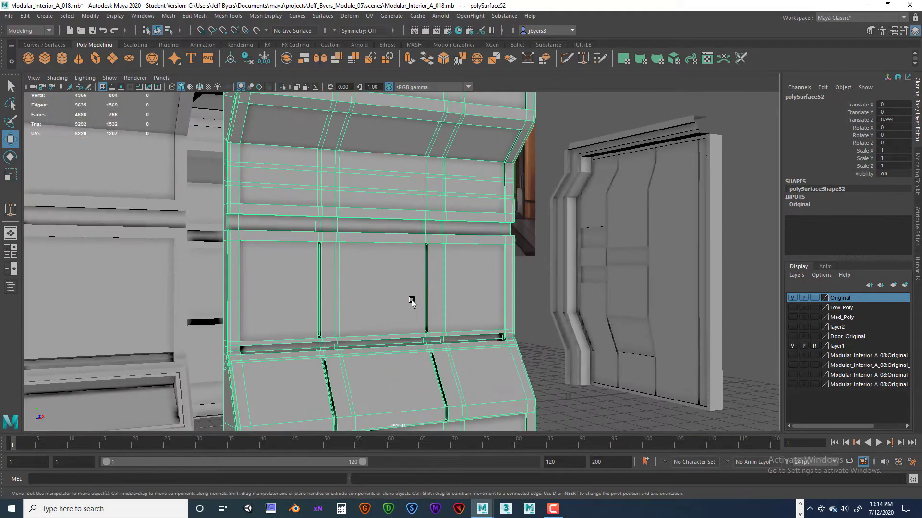
{"action": "left_click_drag", "start_coordinate": [378, 289], "coordinate": [223, 258], "text": "alt"}
{"action": "left_click", "coordinate": [286, 282]}
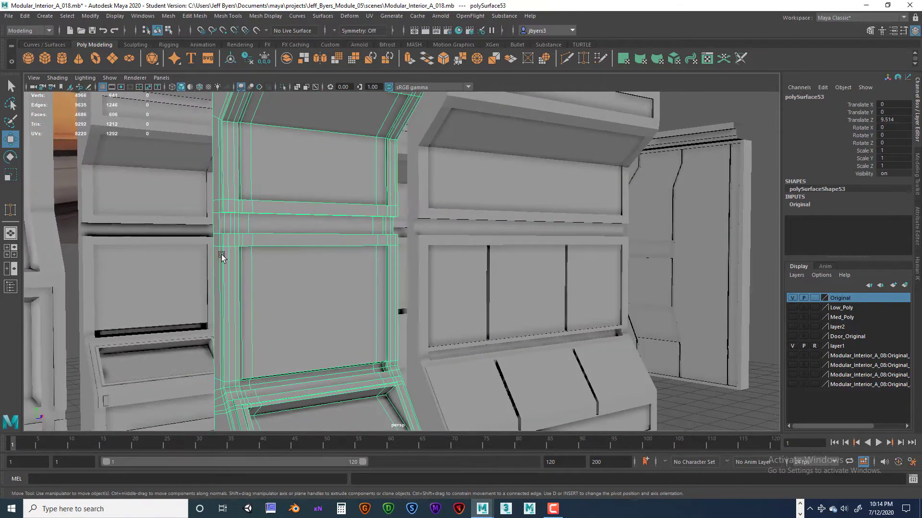
{"action": "left_click_drag", "start_coordinate": [290, 273], "coordinate": [278, 265], "text": "alt"}
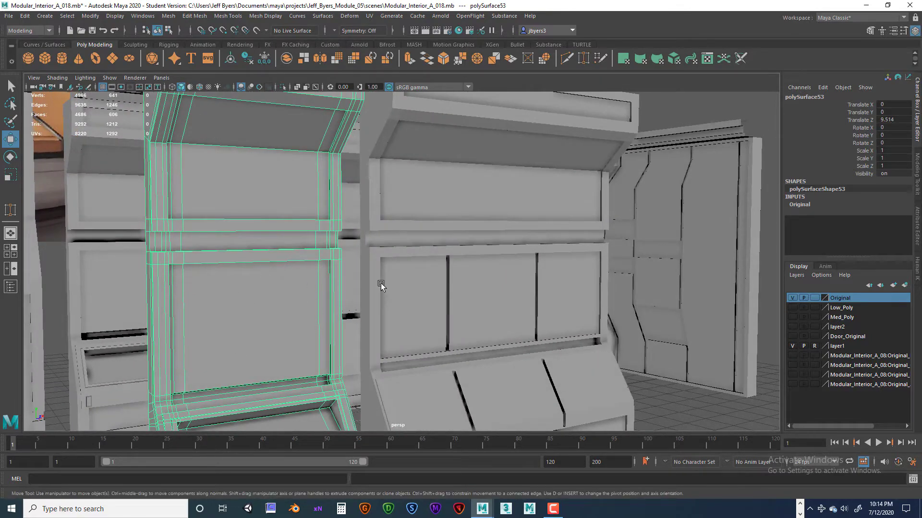
Select all faces of the wide console's middle three-section panel, working in face mode in the front view.
{"action": "left_click_drag", "start_coordinate": [381, 283], "coordinate": [546, 240], "text": "alt"}
{"action": "left_click", "coordinate": [425, 314]}
{"action": "left_click_drag", "start_coordinate": [417, 262], "coordinate": [489, 348], "text": "alt"}
{"action": "right_click_drag", "start_coordinate": [489, 348], "coordinate": [495, 270]}
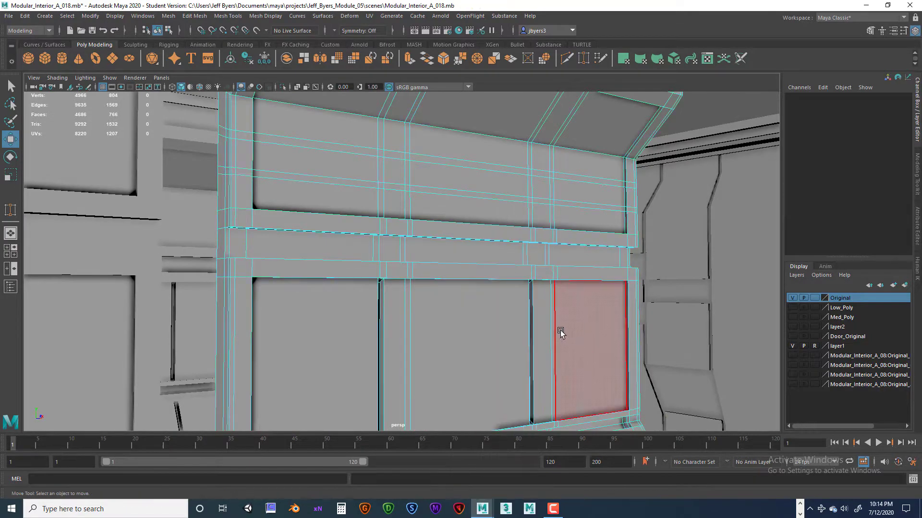
{"action": "left_click_drag", "start_coordinate": [560, 333], "coordinate": [444, 319], "text": "alt"}
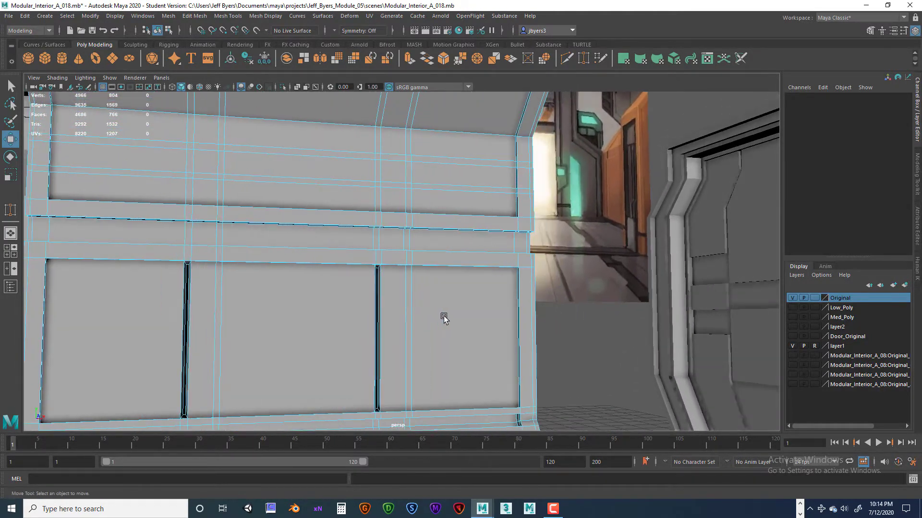
{"action": "key", "text": "space"}
{"action": "key", "text": "space"}
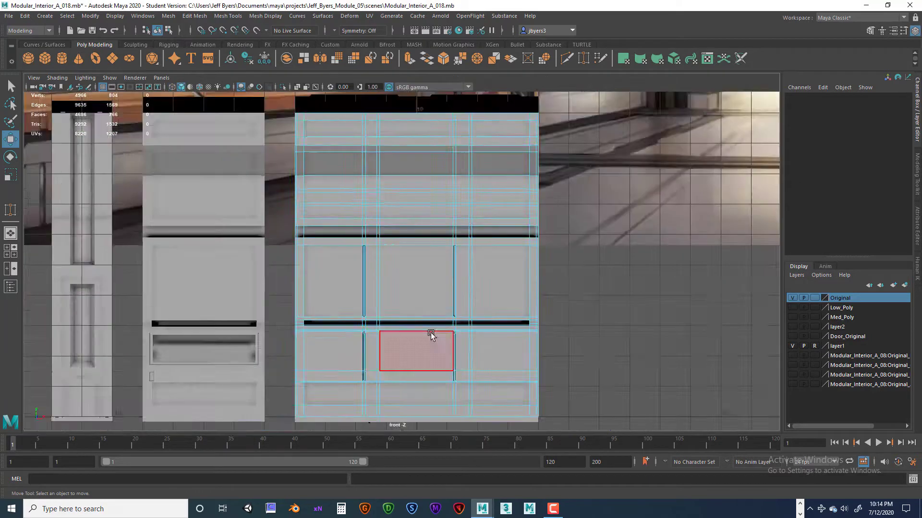
{"action": "scroll", "coordinate": [430, 333], "scroll_direction": "up", "scroll_amount": 4}
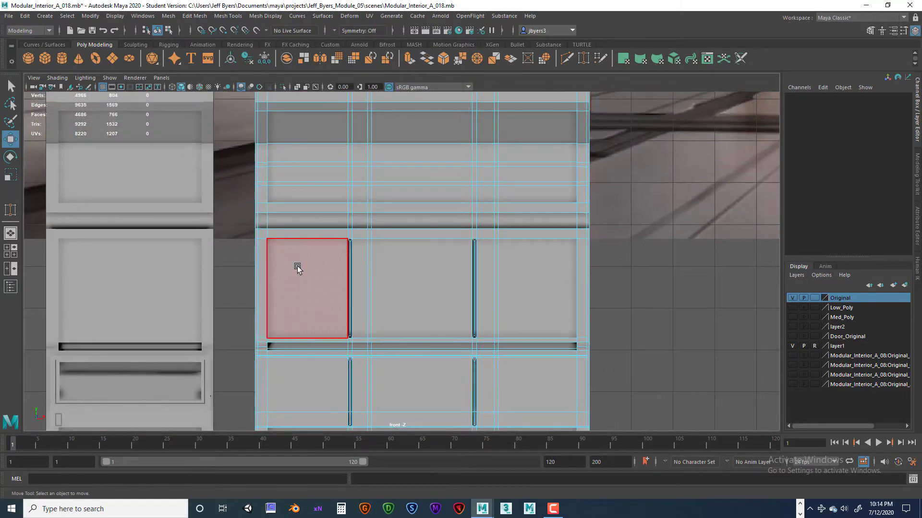
{"action": "left_click_drag", "start_coordinate": [281, 251], "coordinate": [563, 329]}
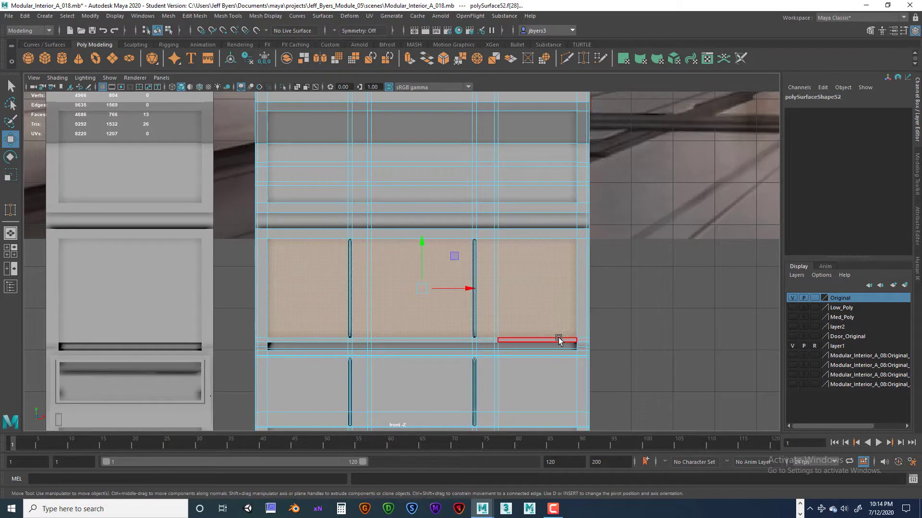
Move the selected middle panel faces of the wide console back along the depth axis to form a deep recess.
{"action": "middle_click_drag", "start_coordinate": [547, 346], "coordinate": [551, 264], "text": "alt"}
{"action": "key", "text": "space"}
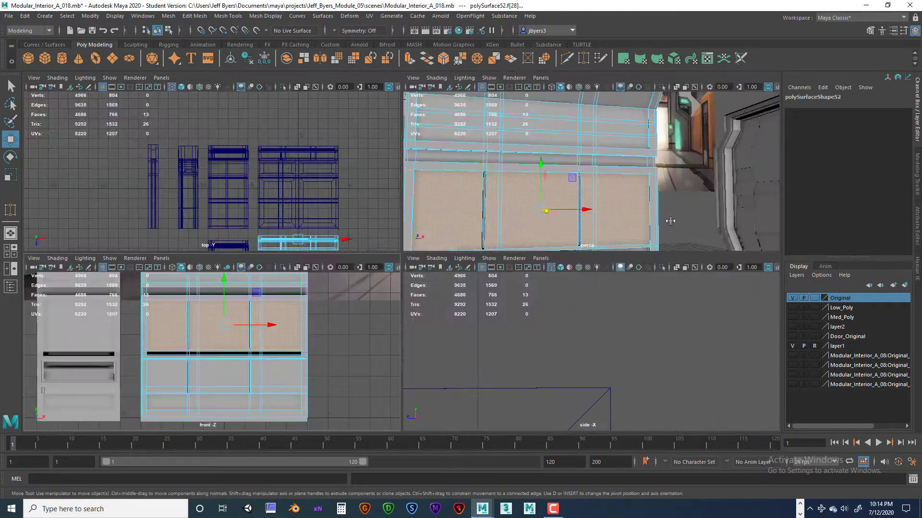
{"action": "key", "text": "space"}
{"action": "left_click_drag", "start_coordinate": [539, 235], "coordinate": [505, 325], "text": "alt"}
{"action": "scroll", "coordinate": [568, 271], "scroll_direction": "down", "scroll_amount": 5}
{"action": "scroll", "coordinate": [510, 300], "scroll_direction": "up", "scroll_amount": 4}
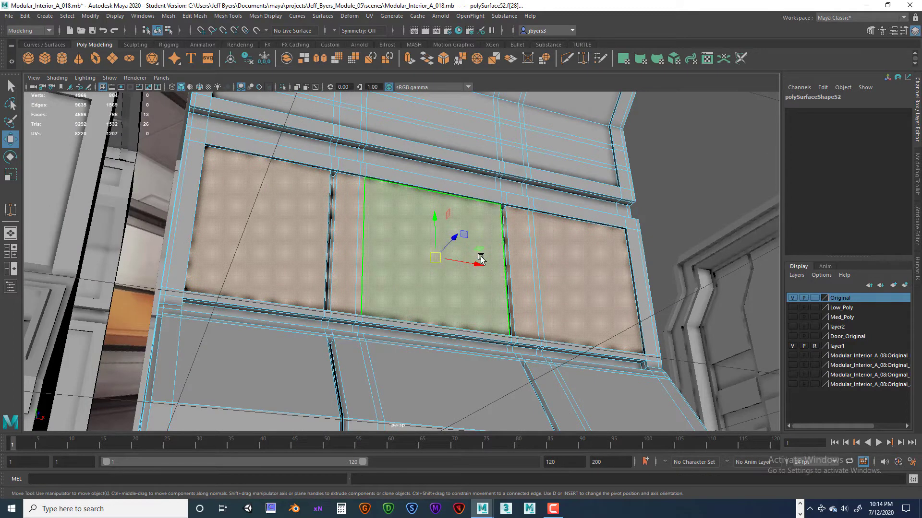
{"action": "left_click_drag", "start_coordinate": [457, 238], "coordinate": [540, 263]}
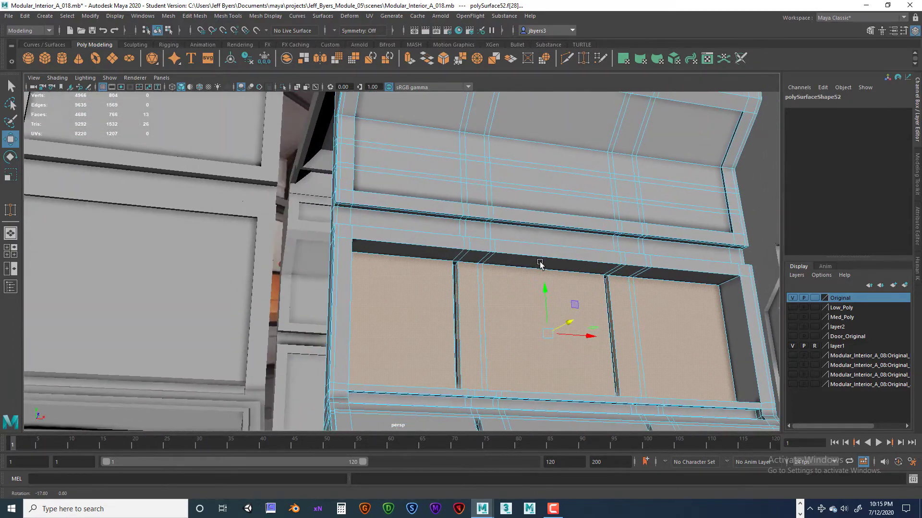
Scale the wide console's recessed faces down vertically so the recess walls slope, and return to object mode.
{"action": "mouse_move", "coordinate": [566, 274]}
{"action": "left_mouse_down", "text": "alt"}
{"action": "mouse_move", "coordinate": [565, 289]}
{"action": "mouse_move", "coordinate": [561, 262]}
{"action": "left_mouse_up", "text": "alt"}
{"action": "key", "text": "r"}
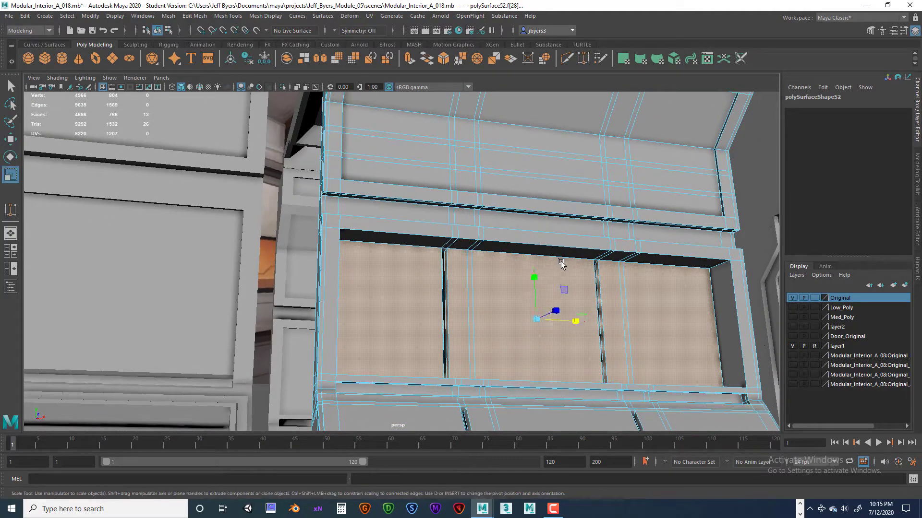
{"action": "left_click_drag", "start_coordinate": [535, 277], "coordinate": [555, 274]}
{"action": "right_click_drag", "start_coordinate": [556, 245], "coordinate": [550, 304]}
Select the narrow console and pick its large middle panel faces in the front view.
{"action": "left_click_drag", "start_coordinate": [543, 304], "coordinate": [461, 271], "text": "alt"}
{"action": "left_click", "coordinate": [460, 273]}
{"action": "left_click_drag", "start_coordinate": [470, 305], "coordinate": [425, 264], "text": "alt"}
{"action": "key", "text": "space"}
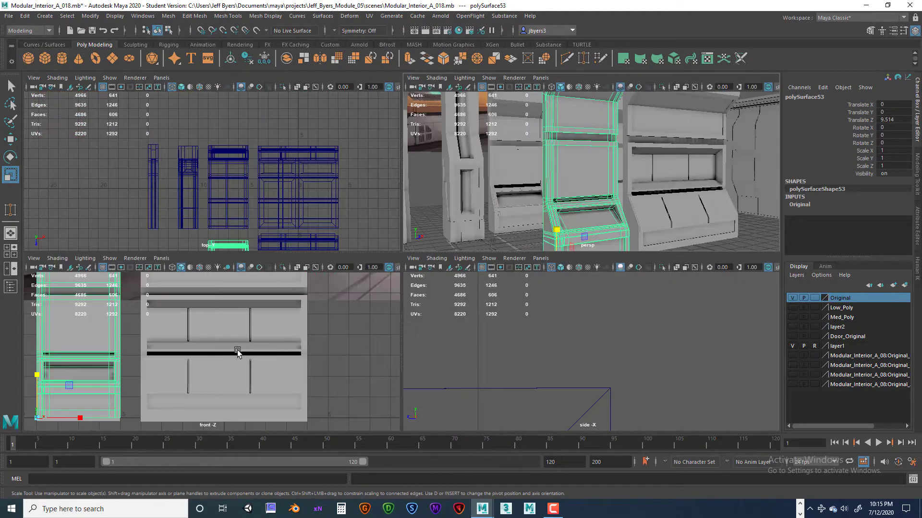
{"action": "key", "text": "space"}
{"action": "middle_click_drag", "start_coordinate": [288, 325], "coordinate": [414, 300], "text": "alt"}
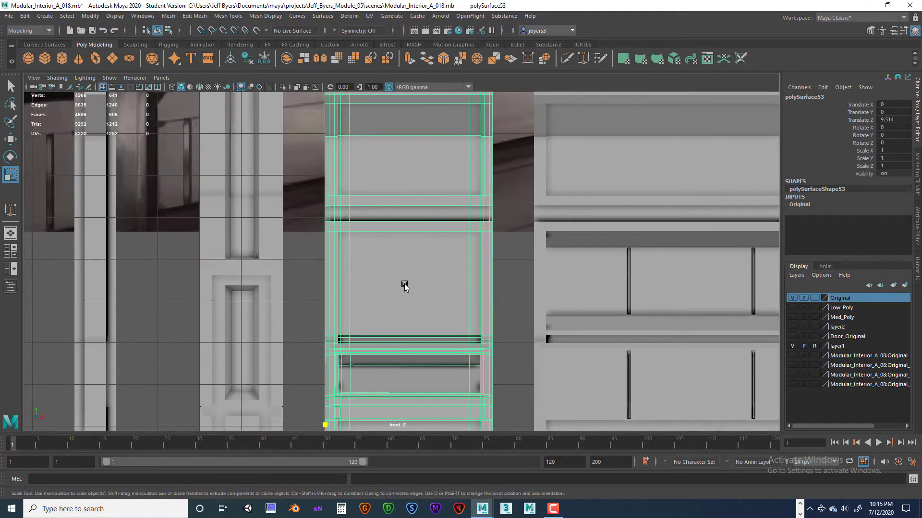
{"action": "right_click", "coordinate": [406, 283]}
{"action": "left_click", "coordinate": [403, 271]}
{"action": "left_click_drag", "start_coordinate": [345, 269], "coordinate": [475, 293]}
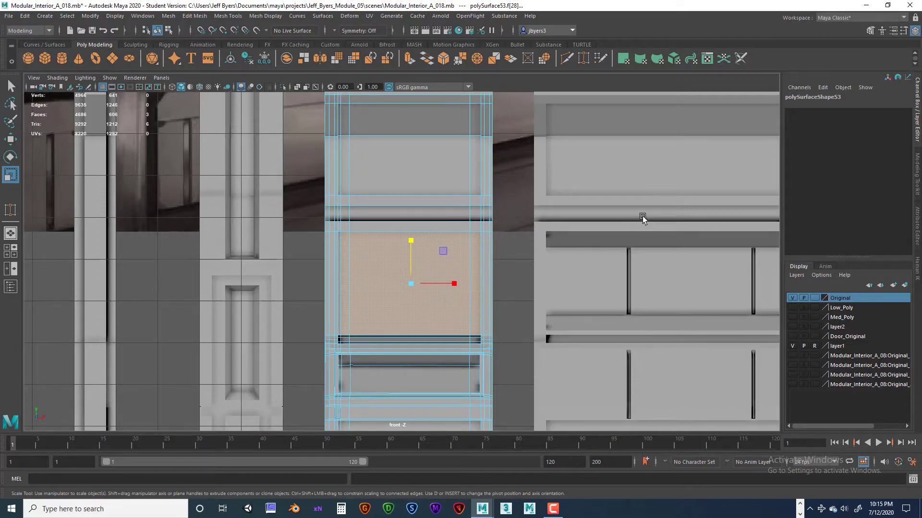
Reselect the narrow console's middle panel faces in perspective, including the thin strip along the inner edge of the frame.
{"action": "key", "text": "space"}
{"action": "key", "text": "space"}
{"action": "middle_click_drag", "start_coordinate": [526, 268], "coordinate": [567, 302], "text": "alt"}
{"action": "right_click_drag", "start_coordinate": [568, 302], "coordinate": [679, 300], "text": "alt"}
{"action": "middle_click_drag", "start_coordinate": [679, 301], "coordinate": [619, 269], "text": "alt"}
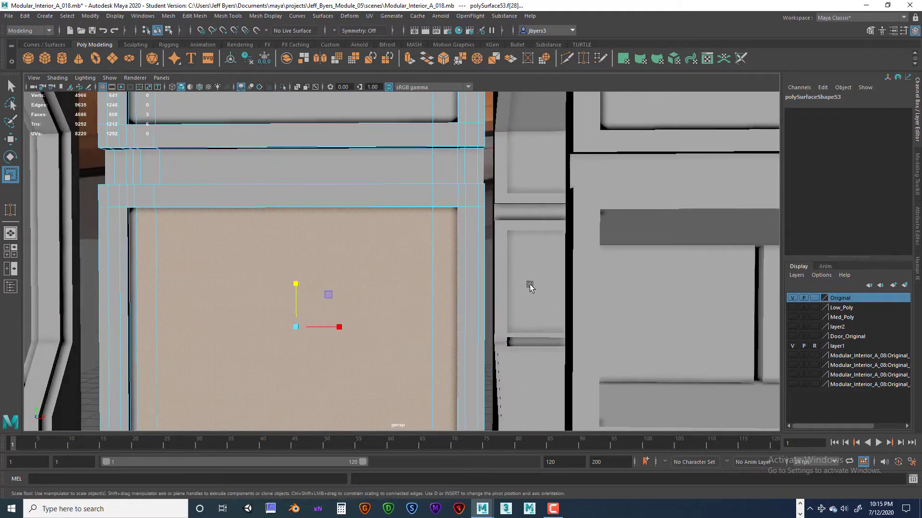
{"action": "left_click_drag", "start_coordinate": [619, 269], "coordinate": [517, 274], "text": "alt"}
{"action": "right_click_drag", "start_coordinate": [516, 274], "coordinate": [580, 280], "text": "alt"}
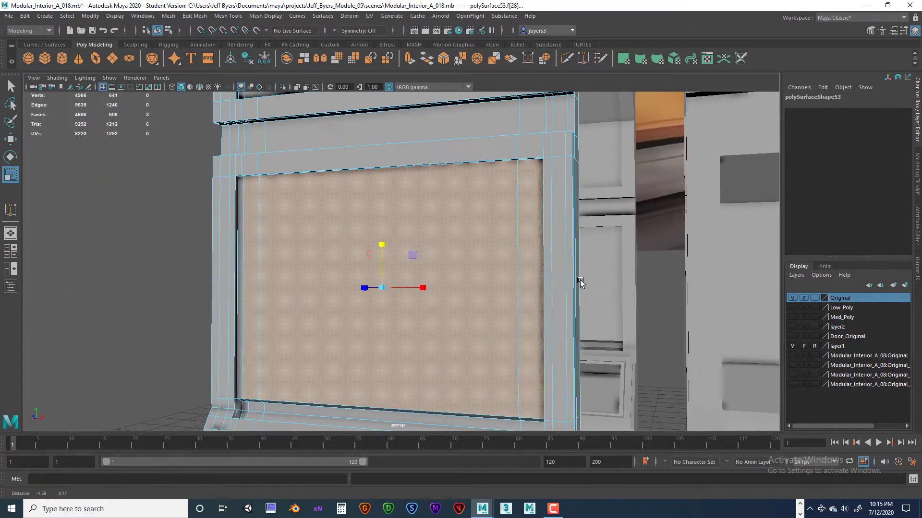
{"action": "left_click_drag", "start_coordinate": [527, 294], "coordinate": [577, 273], "text": "alt"}
{"action": "left_click", "coordinate": [353, 329]}
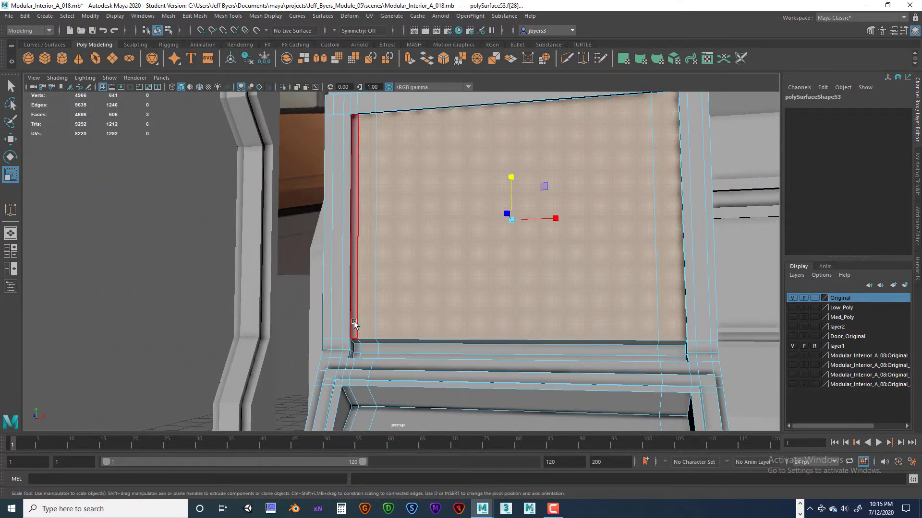
{"action": "left_click_drag", "start_coordinate": [354, 329], "coordinate": [469, 344], "text": "alt"}
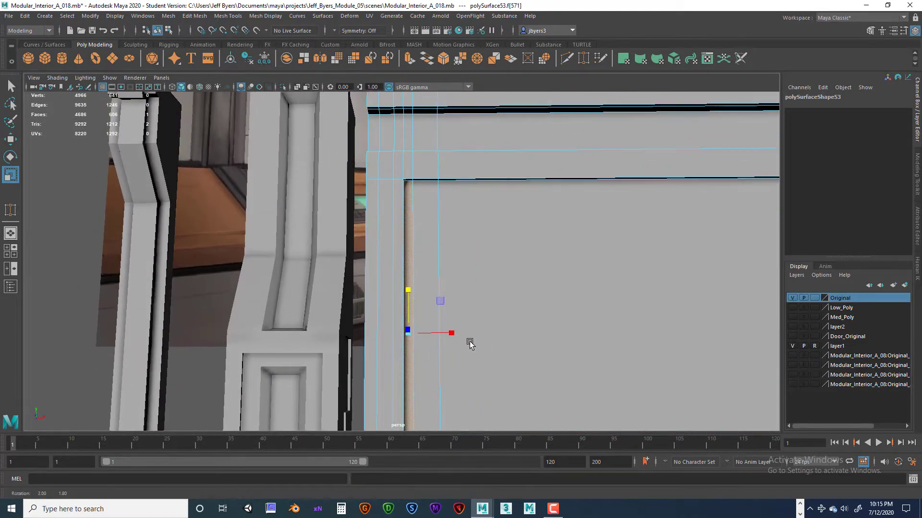
{"action": "left_click", "coordinate": [474, 252], "text": "shift"}
{"action": "scroll", "coordinate": [504, 259], "scroll_direction": "down", "scroll_amount": 5}
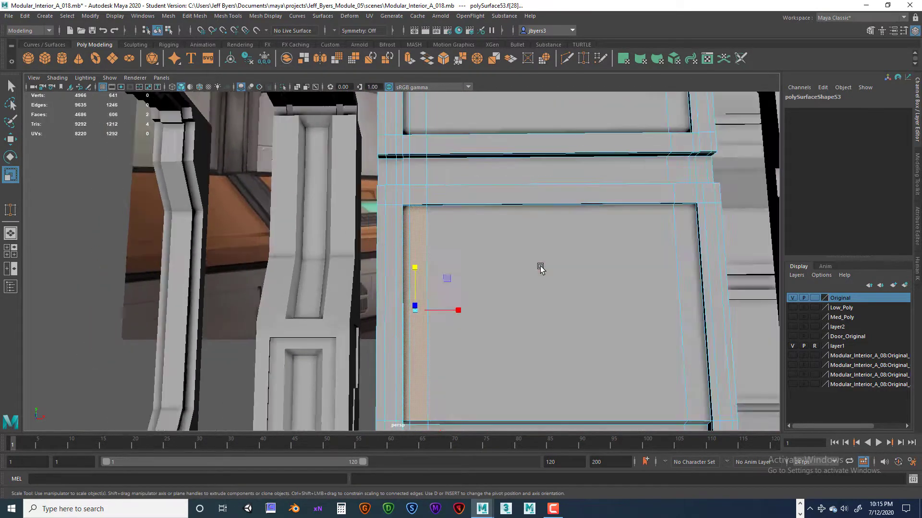
{"action": "left_click", "coordinate": [609, 273], "text": "shift"}
{"action": "left_click", "coordinate": [594, 310], "text": "shift"}
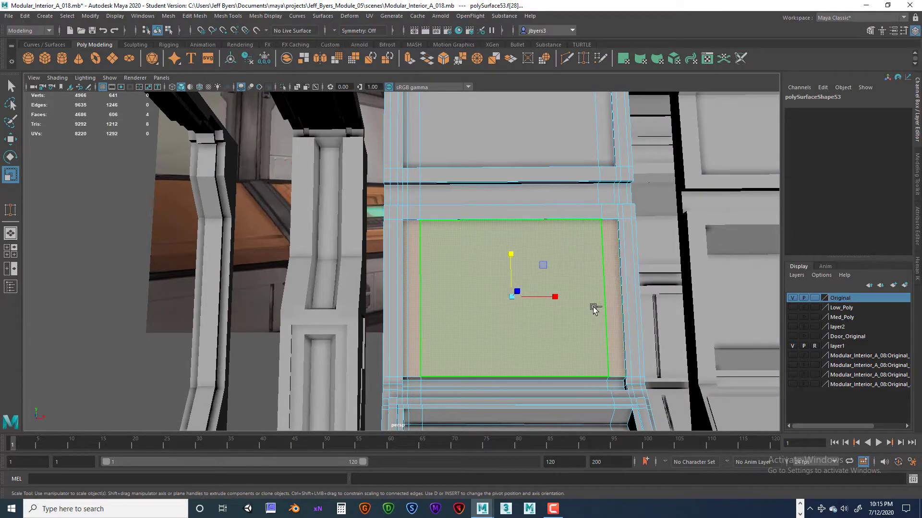
Scale the narrow console's selected panel faces vertically to about 0.755.
{"action": "mouse_move", "coordinate": [539, 313]}
{"action": "left_mouse_down", "text": "alt"}
{"action": "mouse_move", "coordinate": [525, 313]}
{"action": "mouse_move", "coordinate": [680, 307]}
{"action": "mouse_move", "coordinate": [528, 310]}
{"action": "mouse_move", "coordinate": [547, 303]}
{"action": "mouse_move", "coordinate": [621, 317]}
{"action": "mouse_move", "coordinate": [539, 319]}
{"action": "mouse_move", "coordinate": [588, 329]}
{"action": "mouse_move", "coordinate": [554, 315]}
{"action": "mouse_move", "coordinate": [572, 278]}
{"action": "mouse_move", "coordinate": [560, 274]}
{"action": "mouse_move", "coordinate": [568, 274]}
{"action": "mouse_move", "coordinate": [492, 295]}
{"action": "mouse_move", "coordinate": [506, 296]}
{"action": "left_mouse_up", "text": "alt"}
{"action": "key", "text": "4"}
{"action": "key", "text": "5"}
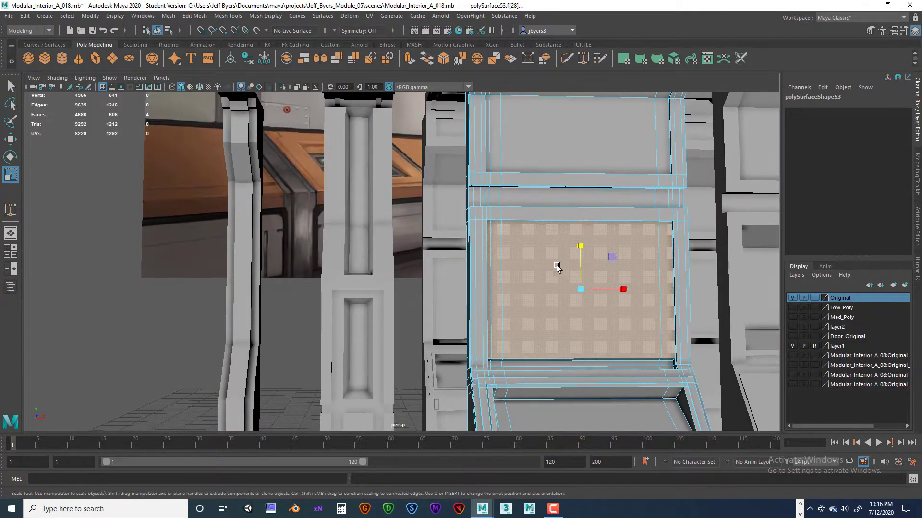
{"action": "left_click_drag", "start_coordinate": [582, 248], "coordinate": [581, 257]}
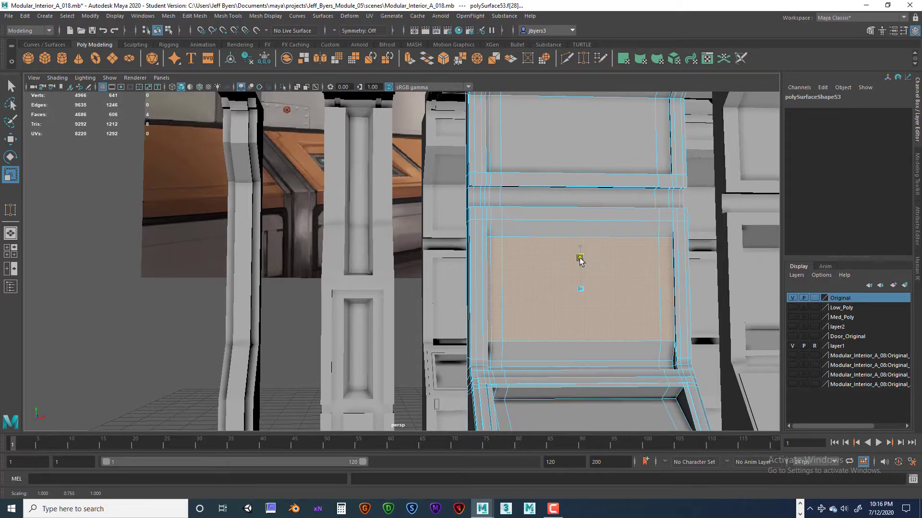
Move the narrow console's panel faces back in depth to form a recess, return to object mode and clear the selection.
{"action": "left_click_drag", "start_coordinate": [624, 269], "coordinate": [550, 278], "text": "alt"}
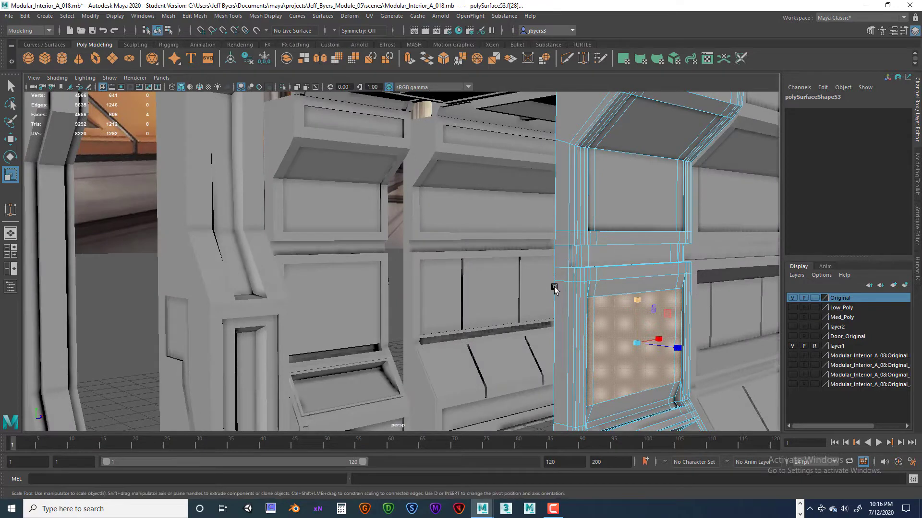
{"action": "key", "text": "w"}
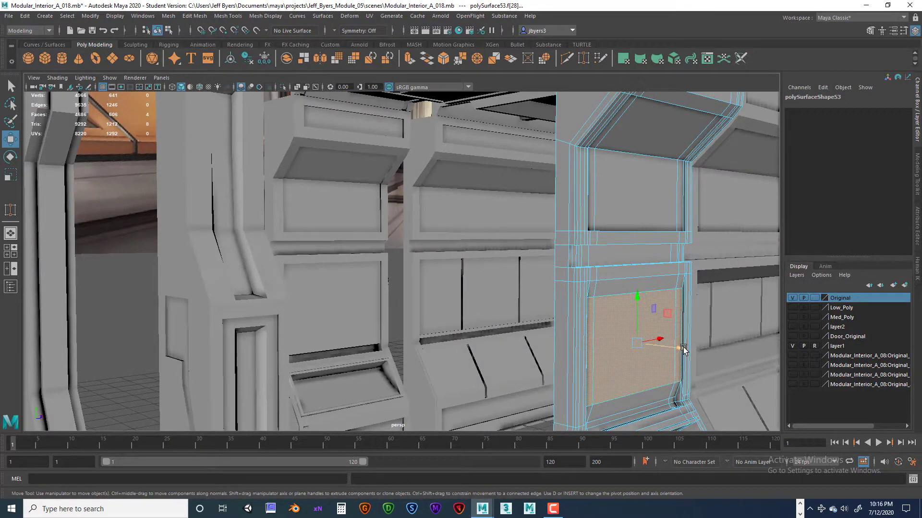
{"action": "left_click_drag", "start_coordinate": [684, 349], "coordinate": [512, 344]}
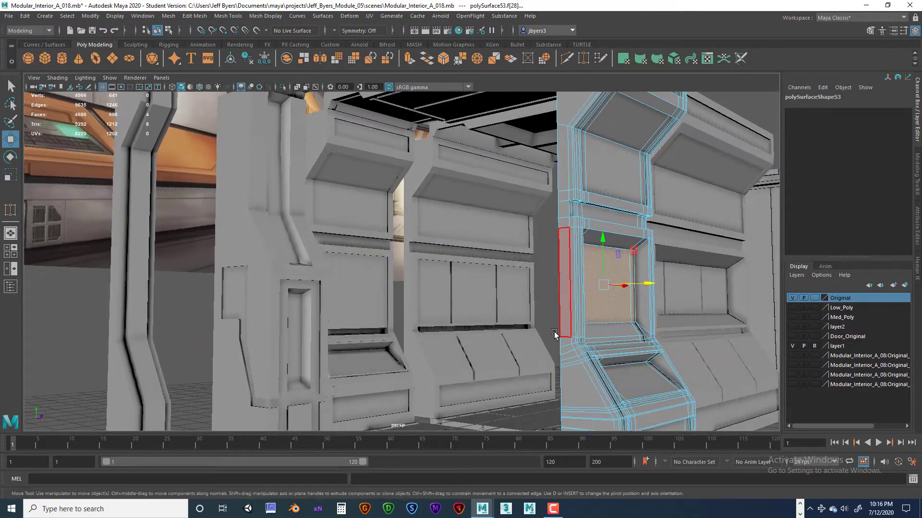
{"action": "mouse_move", "coordinate": [639, 285]}
{"action": "left_mouse_down"}
{"action": "mouse_move", "coordinate": [583, 311]}
{"action": "mouse_move", "coordinate": [460, 313]}
{"action": "mouse_move", "coordinate": [570, 300]}
{"action": "mouse_move", "coordinate": [463, 302]}
{"action": "mouse_move", "coordinate": [640, 301]}
{"action": "left_mouse_up"}
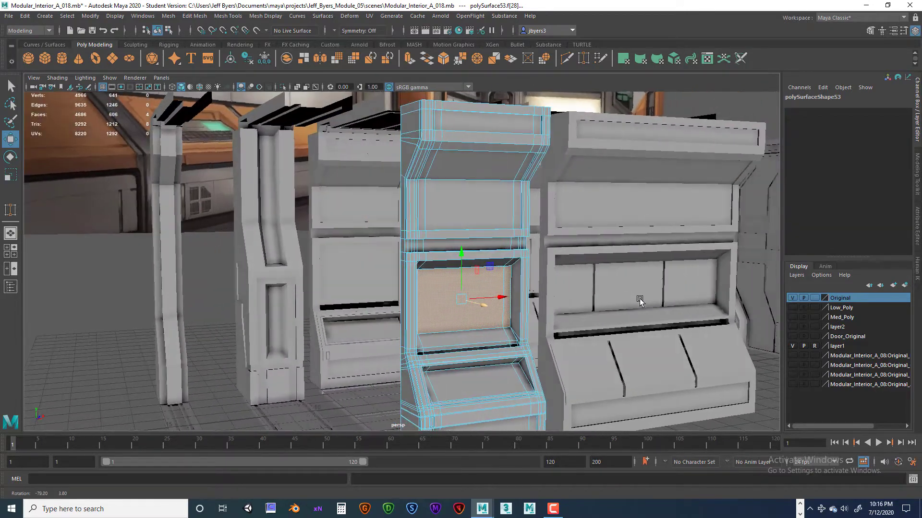
{"action": "mouse_move", "coordinate": [465, 321]}
{"action": "right_mouse_down"}
{"action": "mouse_move", "coordinate": [475, 340]}
{"action": "mouse_move", "coordinate": [476, 307]}
{"action": "right_mouse_up"}
{"action": "scroll", "coordinate": [576, 345], "scroll_direction": "down", "scroll_amount": 5}
{"action": "left_click_drag", "start_coordinate": [587, 353], "coordinate": [612, 334], "text": "alt"}
{"action": "left_click", "coordinate": [694, 310]}
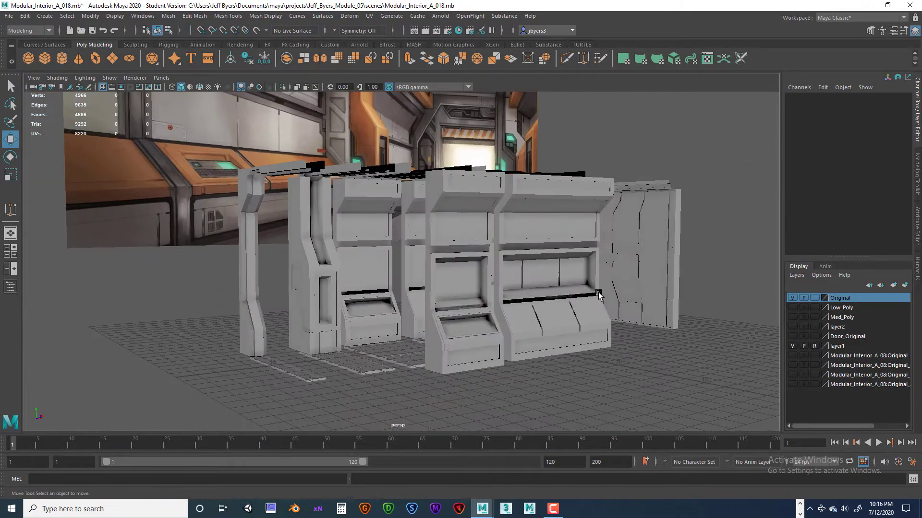
Examine the new recesses in the narrow and wide consoles from several angles and distances.
{"action": "left_click_drag", "start_coordinate": [599, 298], "coordinate": [500, 301], "text": "alt"}
{"action": "scroll", "coordinate": [578, 293], "scroll_direction": "up", "scroll_amount": 4}
{"action": "scroll", "coordinate": [581, 301], "scroll_direction": "up", "scroll_amount": 3}
{"action": "scroll", "coordinate": [583, 306], "scroll_direction": "down", "scroll_amount": 2}
{"action": "right_click_drag", "start_coordinate": [499, 300], "coordinate": [525, 297], "text": "alt"}
{"action": "left_click_drag", "start_coordinate": [526, 296], "coordinate": [549, 305], "text": "alt"}
{"action": "scroll", "coordinate": [561, 294], "scroll_direction": "down", "scroll_amount": 2}
{"action": "scroll", "coordinate": [499, 284], "scroll_direction": "up", "scroll_amount": 2}
{"action": "scroll", "coordinate": [549, 304], "scroll_direction": "down", "scroll_amount": 4}
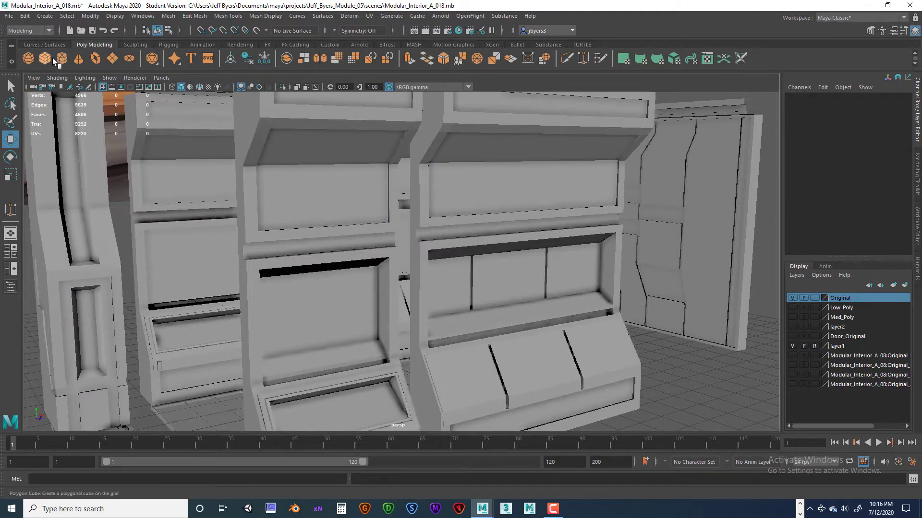
Create a polygon cylinder and rotate it to -90 degrees around Z so it lies horizontally.
{"action": "left_click", "coordinate": [63, 61]}
{"action": "scroll", "coordinate": [468, 328], "scroll_direction": "down", "scroll_amount": 3}
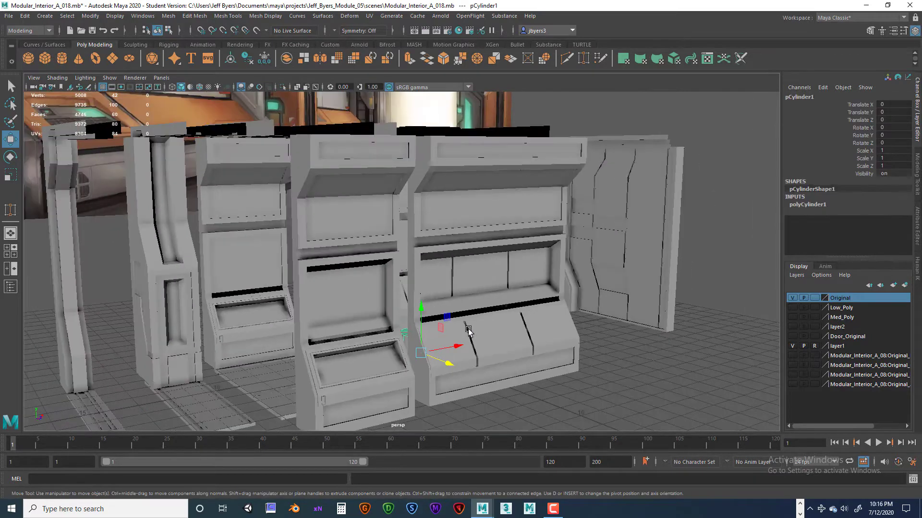
{"action": "key", "text": "e"}
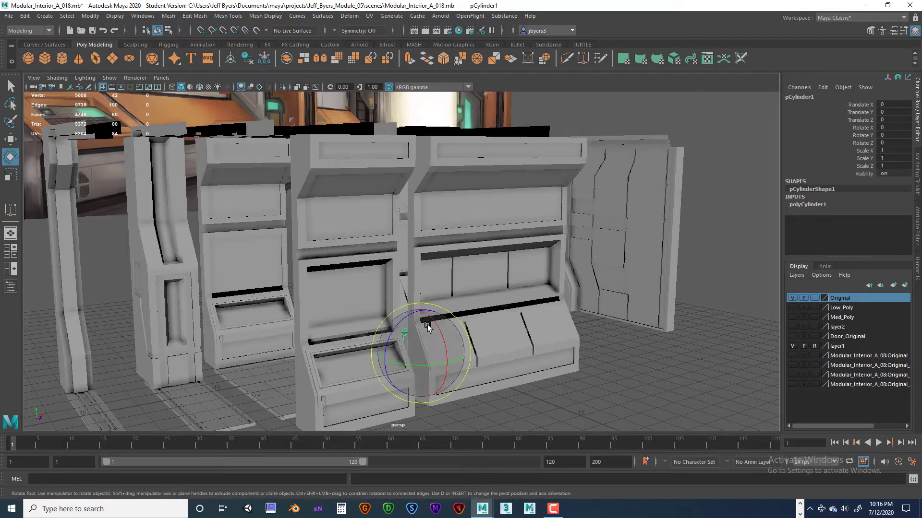
{"action": "left_click_drag", "start_coordinate": [432, 318], "coordinate": [449, 334]}
Move the cylinder into the wide console's recess, at about 4.501 in Y and 5.792 in Z.
{"action": "key", "text": "w"}
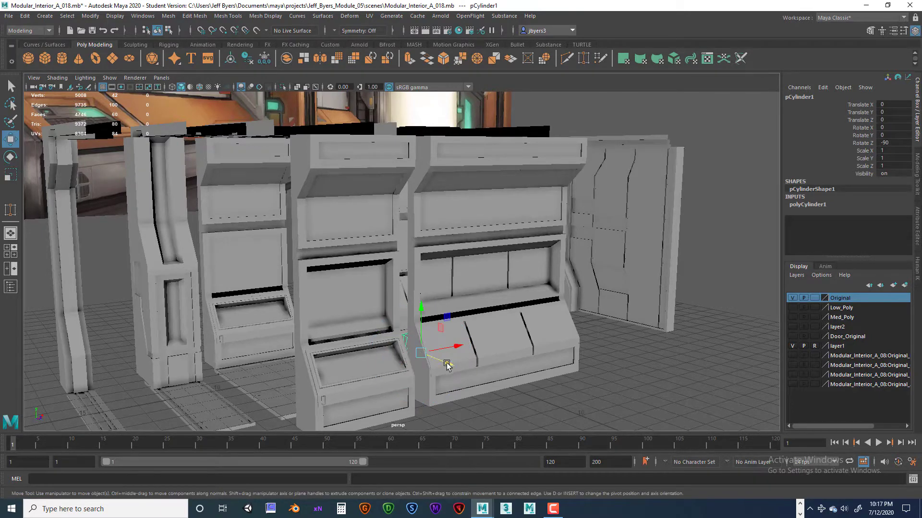
{"action": "left_click_drag", "start_coordinate": [454, 366], "coordinate": [575, 391]}
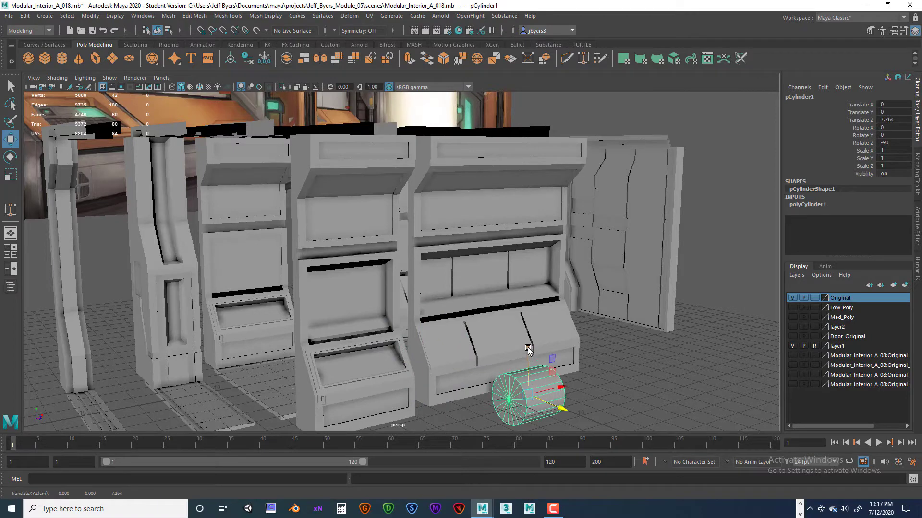
{"action": "left_click_drag", "start_coordinate": [528, 349], "coordinate": [531, 239]}
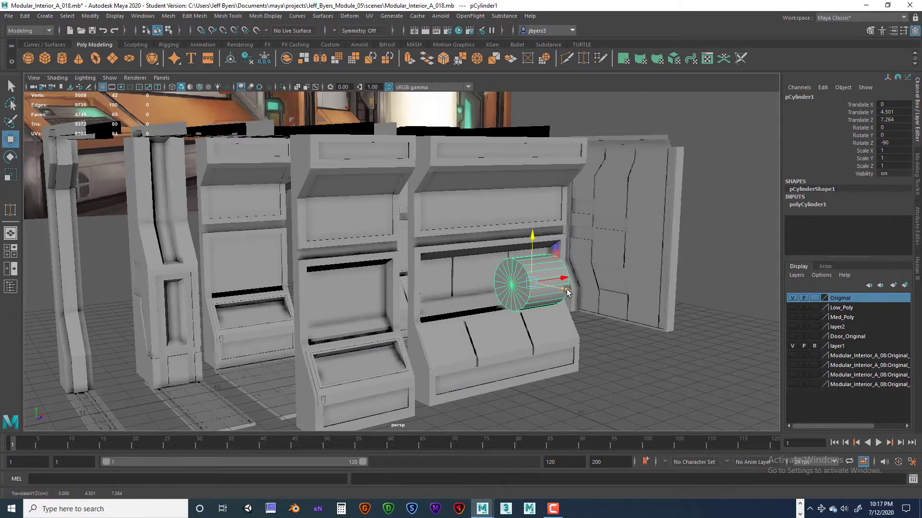
{"action": "left_click_drag", "start_coordinate": [566, 291], "coordinate": [472, 320]}
{"action": "scroll", "coordinate": [552, 317], "scroll_direction": "up", "scroll_amount": 5}
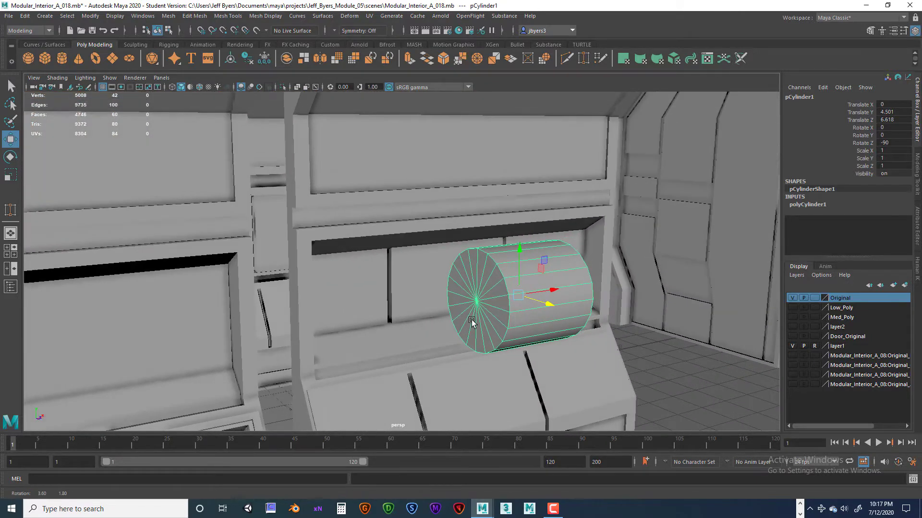
{"action": "left_click_drag", "start_coordinate": [549, 304], "coordinate": [518, 300]}
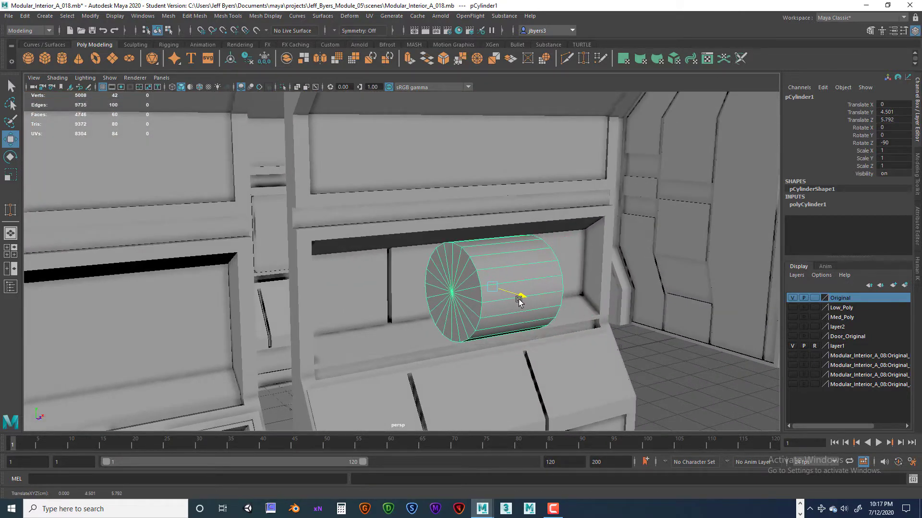
Set the cylinder's axis subdivisions to 14.
{"action": "left_click", "coordinate": [811, 205]}
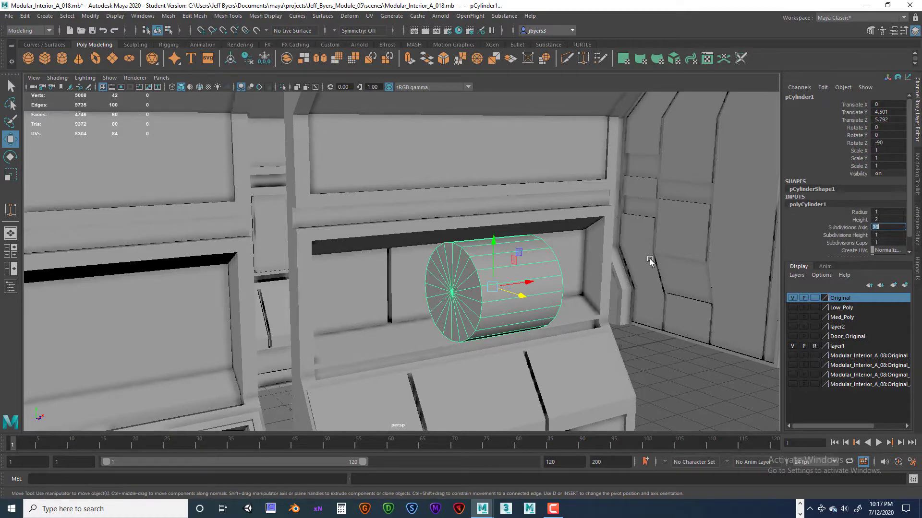
{"action": "left_click", "coordinate": [653, 301]}
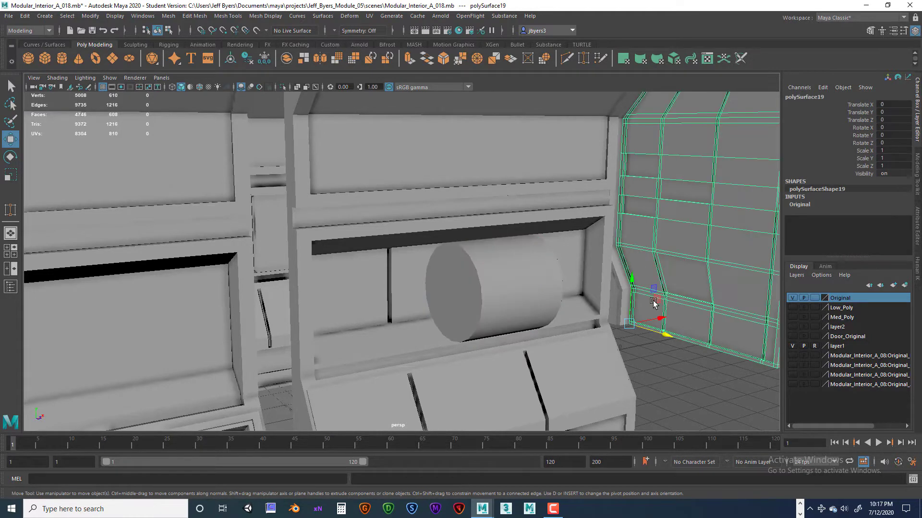
{"action": "left_click", "coordinate": [502, 302]}
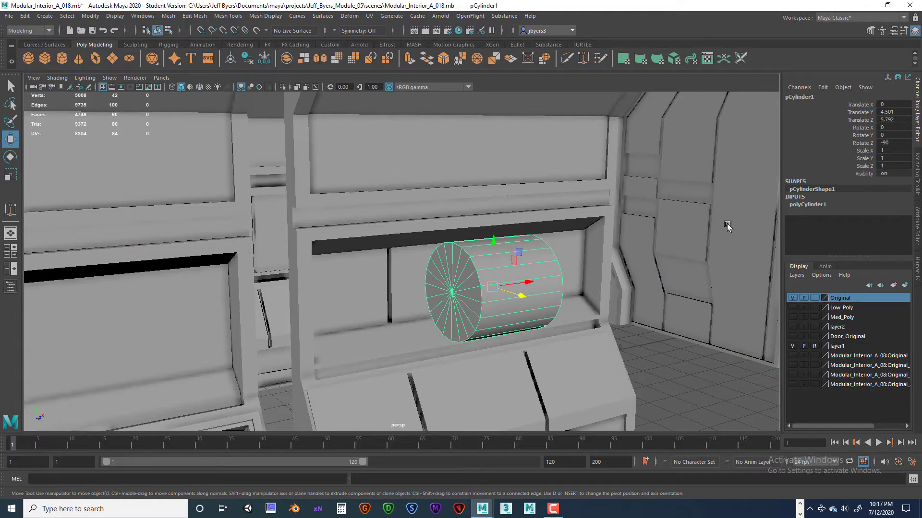
{"action": "left_click", "coordinate": [815, 206]}
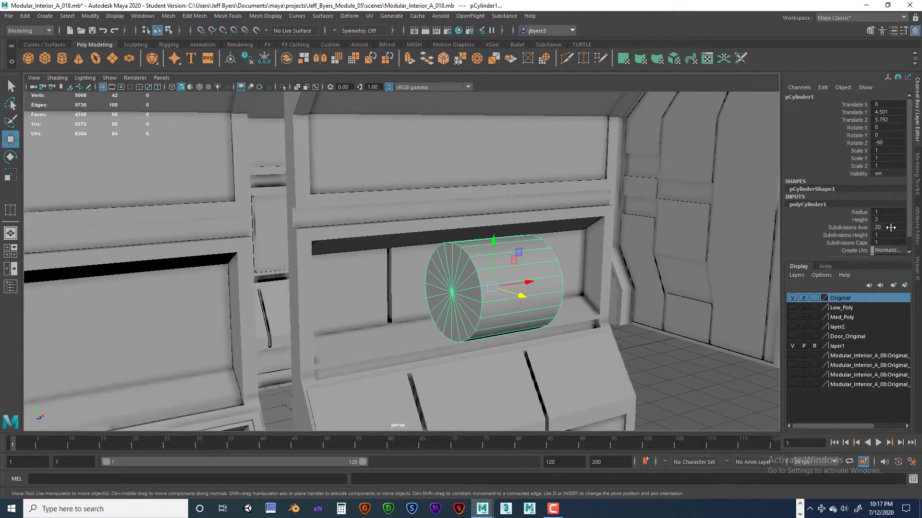
{"action": "left_click_drag", "start_coordinate": [506, 295], "coordinate": [525, 288], "text": "alt"}
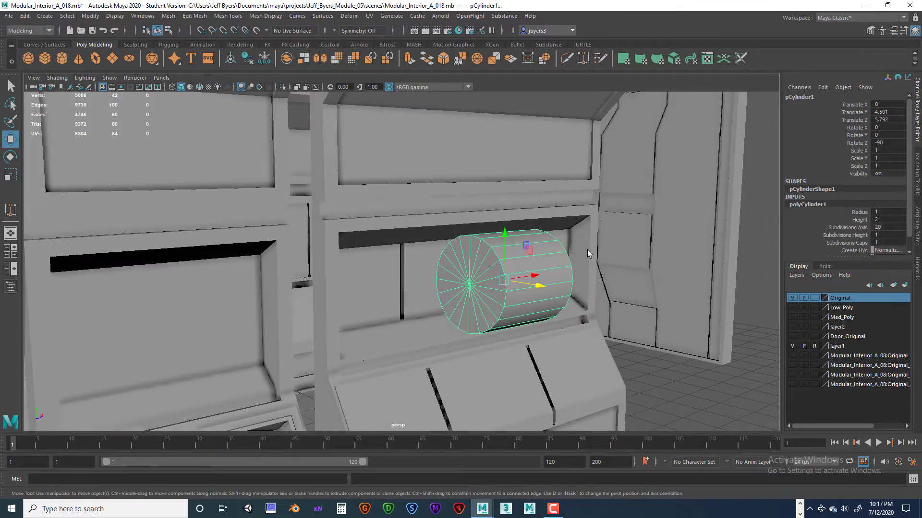
{"action": "left_click_drag", "start_coordinate": [580, 249], "coordinate": [518, 260], "text": "alt"}
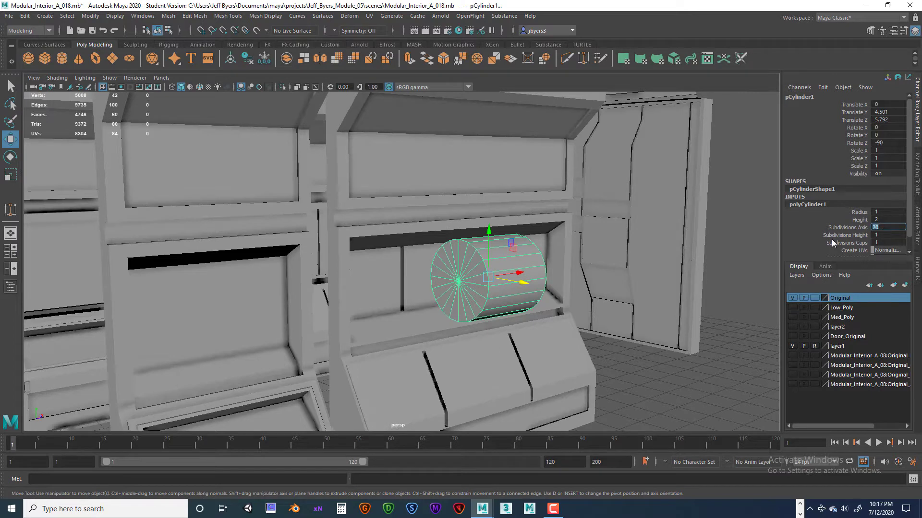
{"action": "key", "text": "Return"}
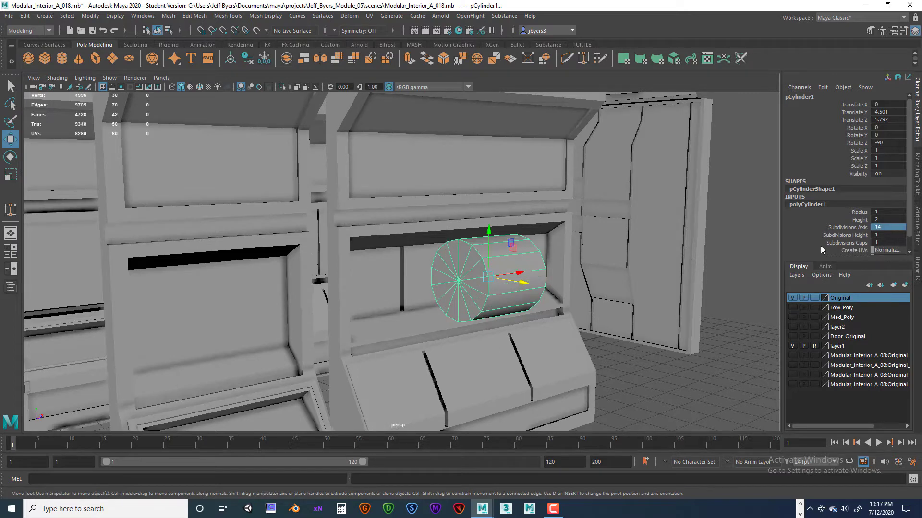
Scale the cylinder down uniformly to about 0.174 so it becomes a thin pipe.
{"action": "key", "text": "r"}
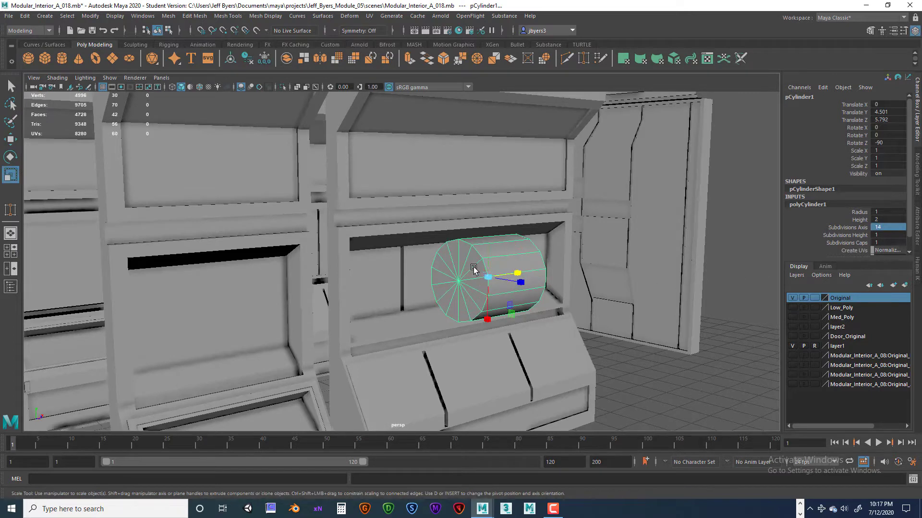
{"action": "left_click_drag", "start_coordinate": [483, 279], "coordinate": [437, 280]}
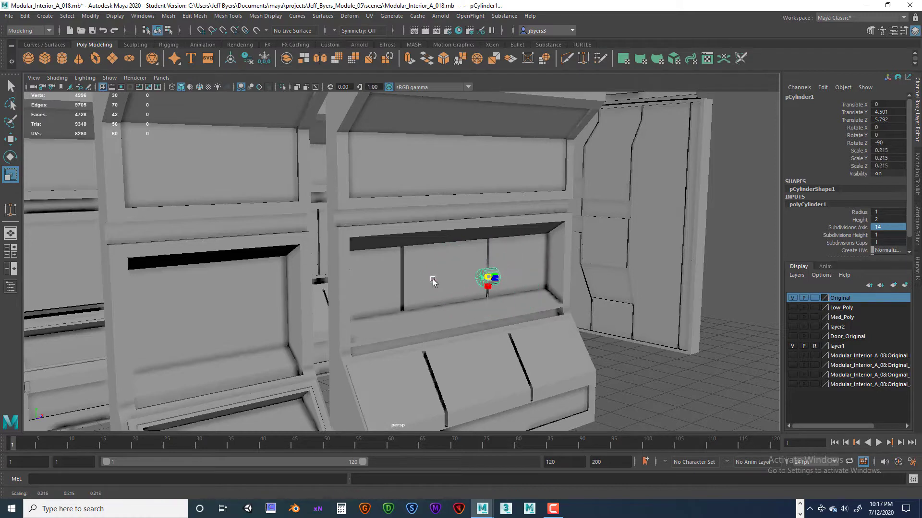
{"action": "left_click", "coordinate": [648, 344]}
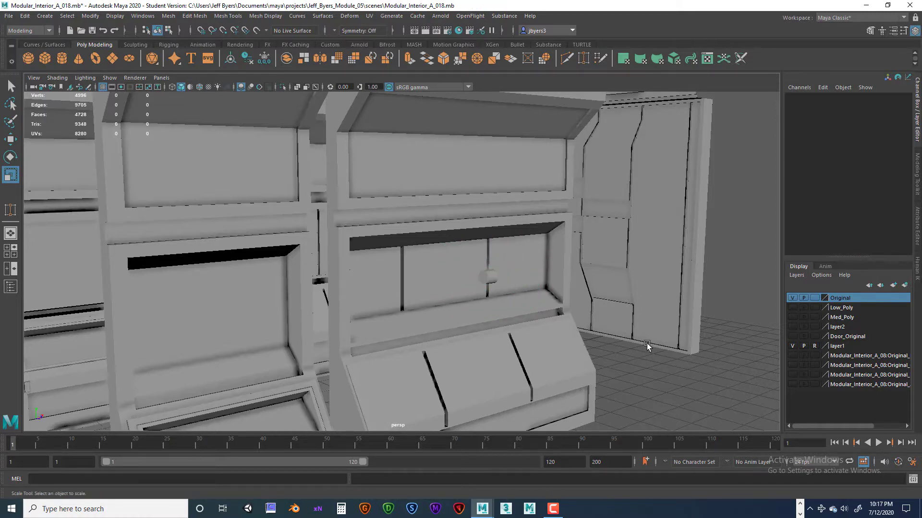
{"action": "left_click", "coordinate": [486, 279]}
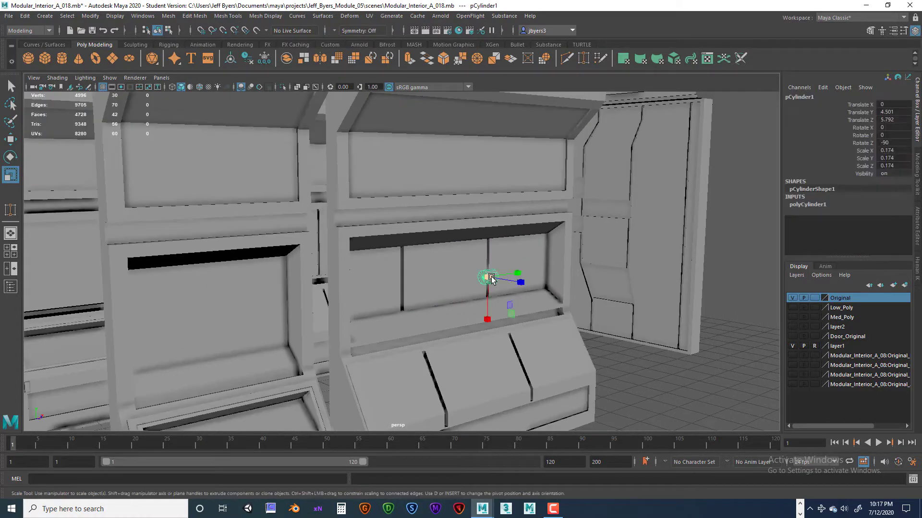
Stretch the thin cylinder lengthwise to a Y scale of about 3.799 so it spans the wide console's recess.
{"action": "scroll", "coordinate": [486, 278], "scroll_direction": "up", "scroll_amount": 2}
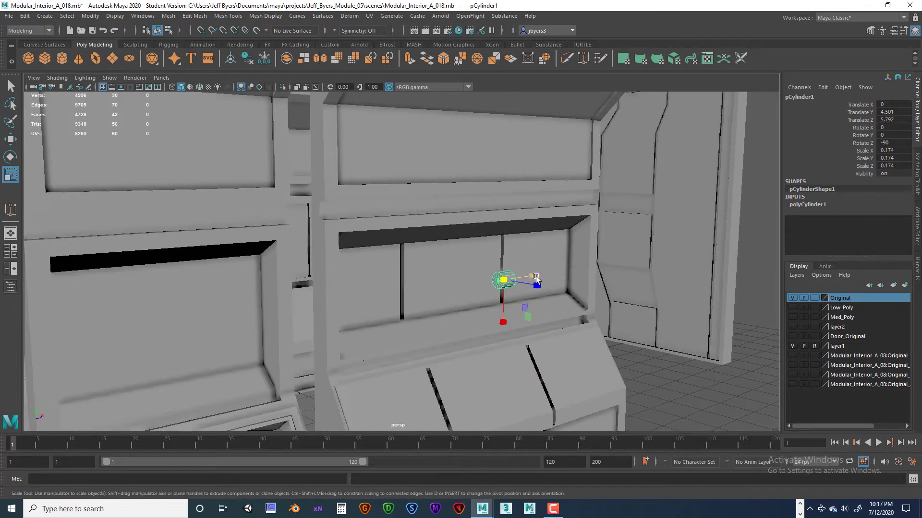
{"action": "left_click_drag", "start_coordinate": [536, 278], "coordinate": [520, 309]}
{"action": "key", "text": "space"}
{"action": "key", "text": "space"}
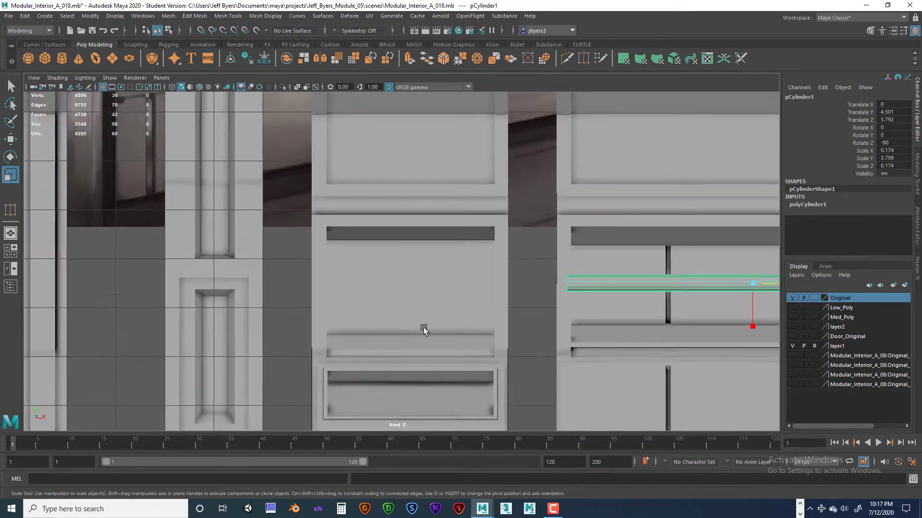
{"action": "middle_click_drag", "start_coordinate": [423, 329], "coordinate": [327, 315], "text": "alt"}
{"action": "middle_click_drag", "start_coordinate": [525, 321], "coordinate": [366, 323], "text": "alt"}
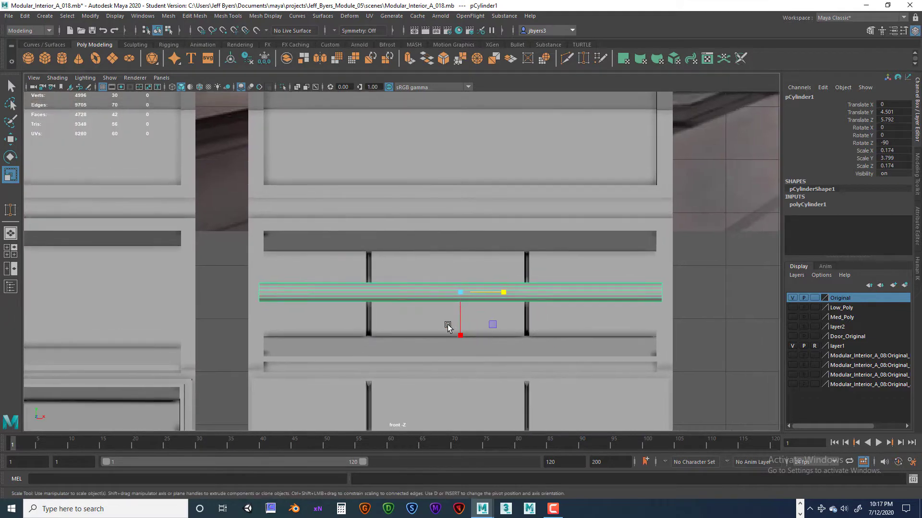
{"action": "left_click_drag", "start_coordinate": [472, 331], "coordinate": [533, 339], "text": "alt"}
Select the end-cap faces at both ends of the long cylinder, leaving out its side faces, and delete them.
{"action": "key", "text": "space"}
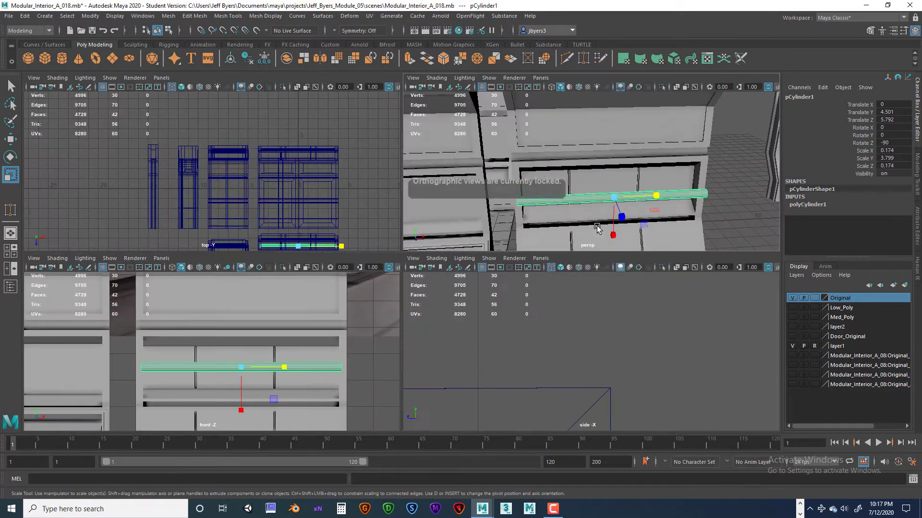
{"action": "key", "text": "space"}
{"action": "left_click_drag", "start_coordinate": [604, 240], "coordinate": [598, 293], "text": "alt"}
{"action": "right_click_drag", "start_coordinate": [566, 295], "coordinate": [597, 266], "text": "alt"}
{"action": "key", "text": "space"}
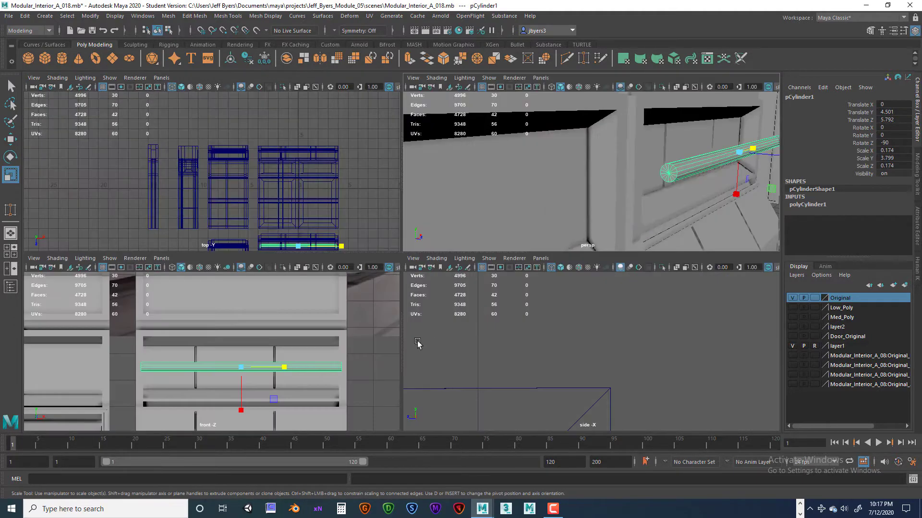
{"action": "key", "text": "space"}
{"action": "right_click", "coordinate": [426, 284]}
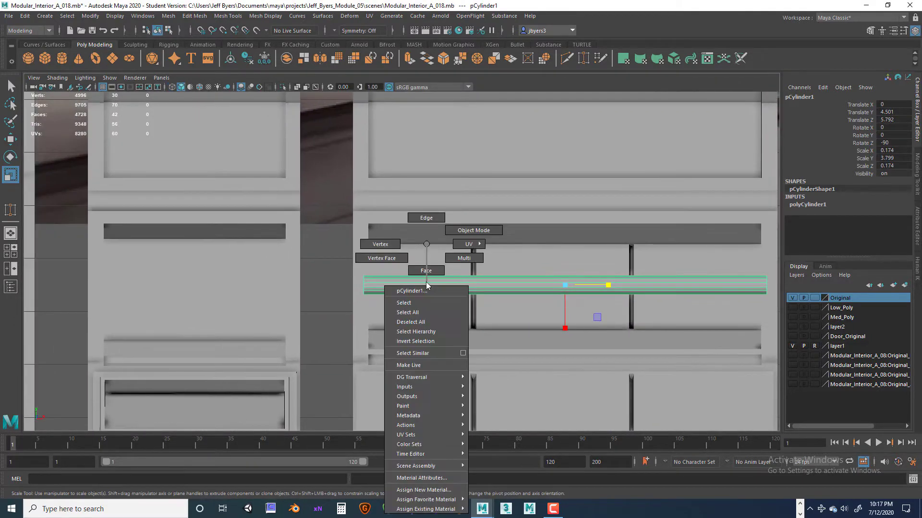
{"action": "left_click", "coordinate": [430, 271]}
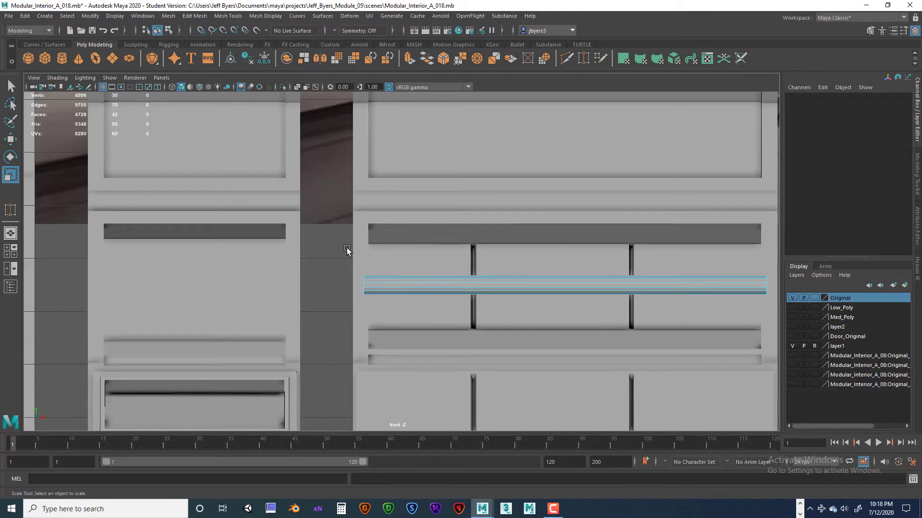
{"action": "scroll", "coordinate": [448, 269], "scroll_direction": "down", "scroll_amount": 2}
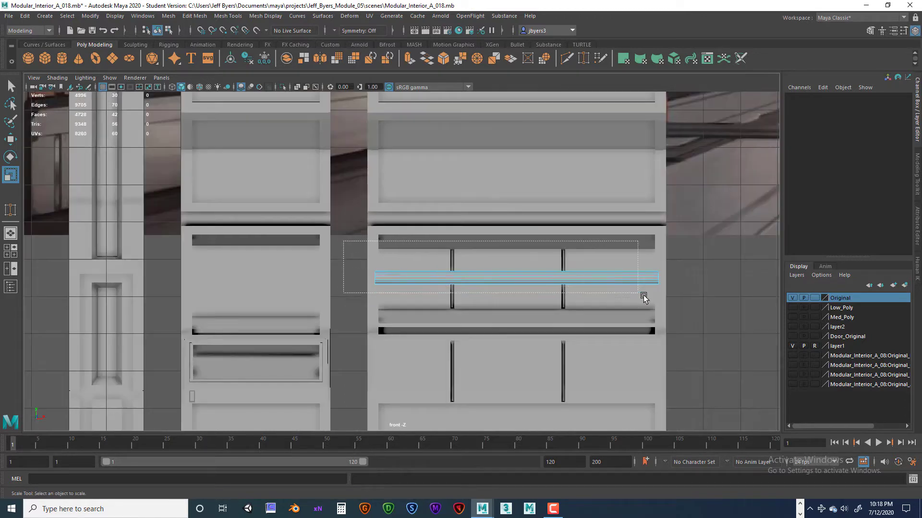
{"action": "left_click_drag", "start_coordinate": [642, 296], "coordinate": [634, 301]}
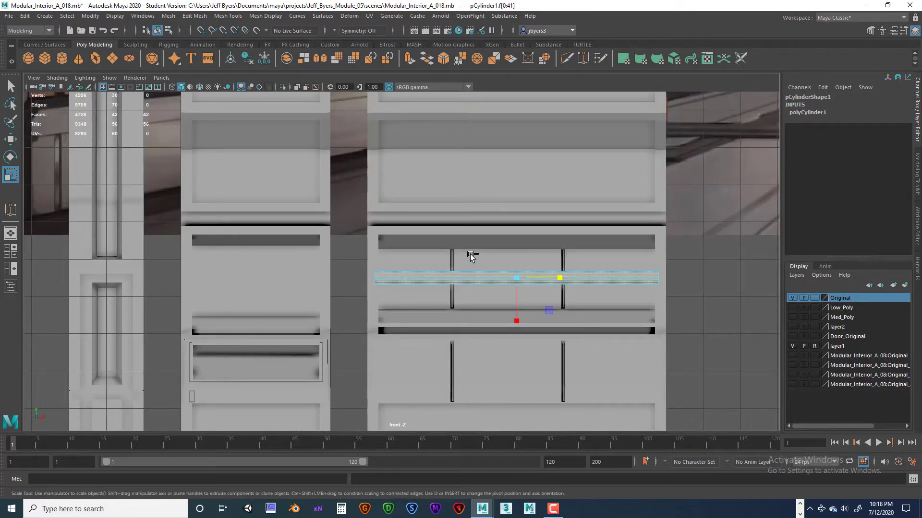
{"action": "left_click_drag", "start_coordinate": [549, 302], "coordinate": [550, 303], "text": "ctrl"}
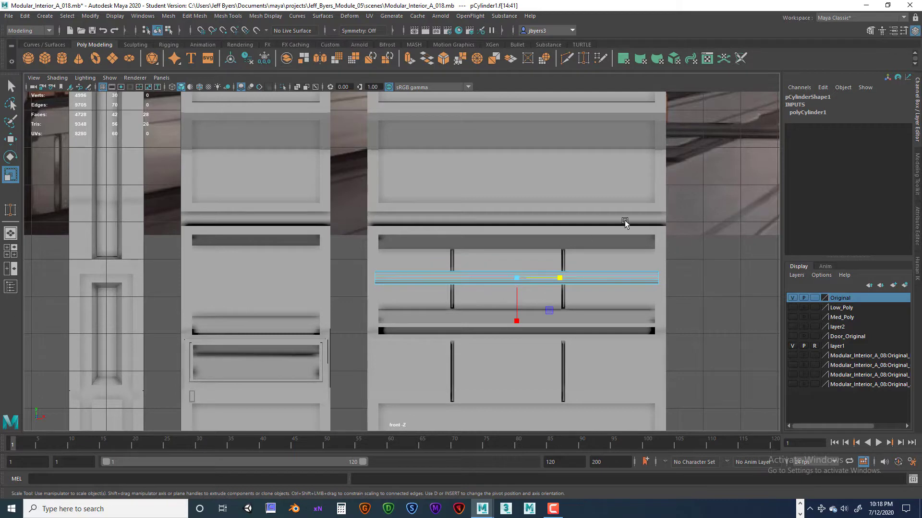
{"action": "key", "text": "space"}
{"action": "key", "text": "space"}
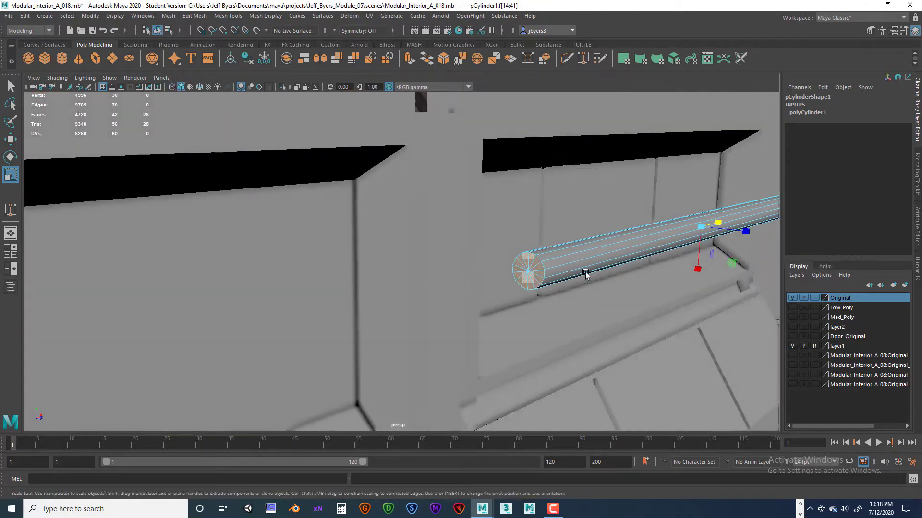
{"action": "key", "text": "Delete"}
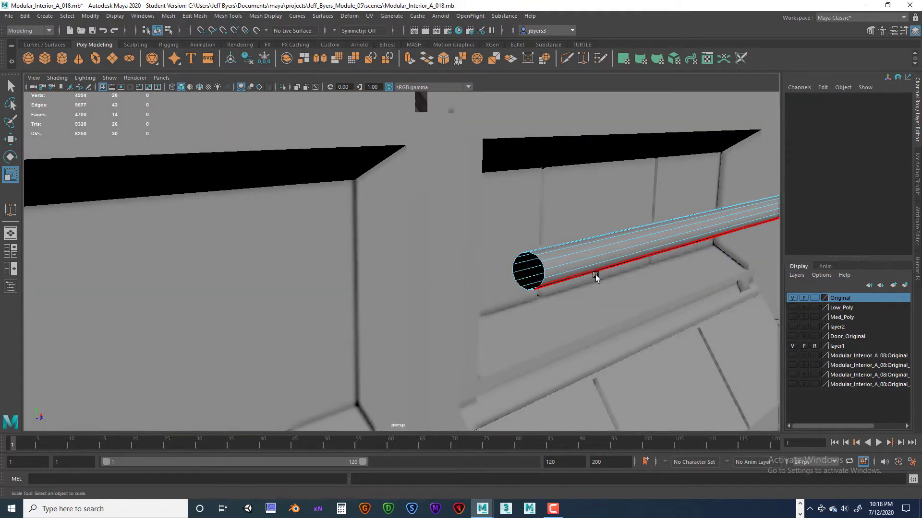
Reselect the open pipe as an object and lengthen it to a Y scale of about 3.841.
{"action": "scroll", "coordinate": [595, 274], "scroll_direction": "down", "scroll_amount": 4}
{"action": "scroll", "coordinate": [602, 284], "scroll_direction": "up", "scroll_amount": 4}
{"action": "right_click", "coordinate": [593, 247]}
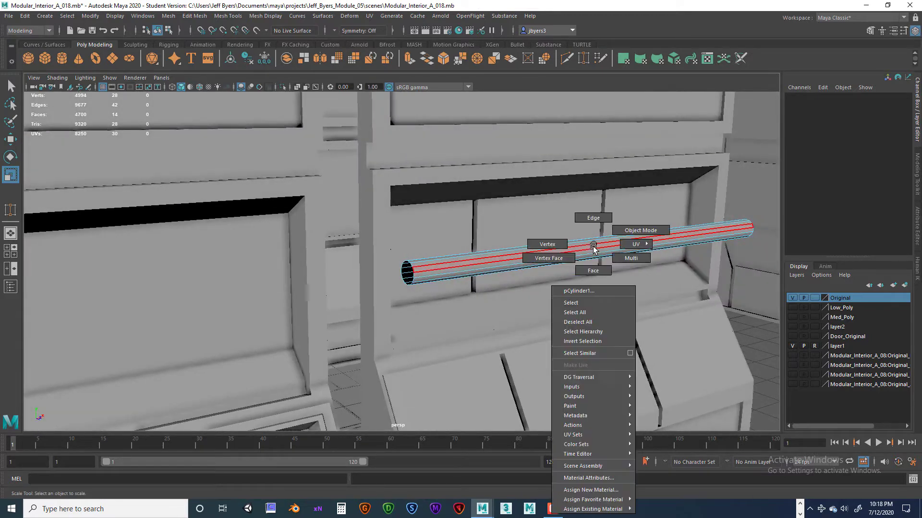
{"action": "left_click", "coordinate": [583, 302]}
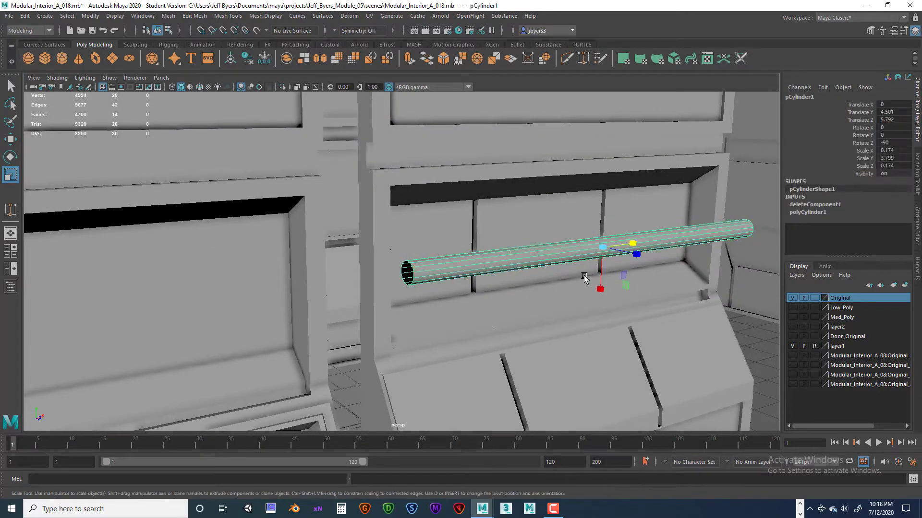
{"action": "key", "text": "space"}
{"action": "key", "text": "space"}
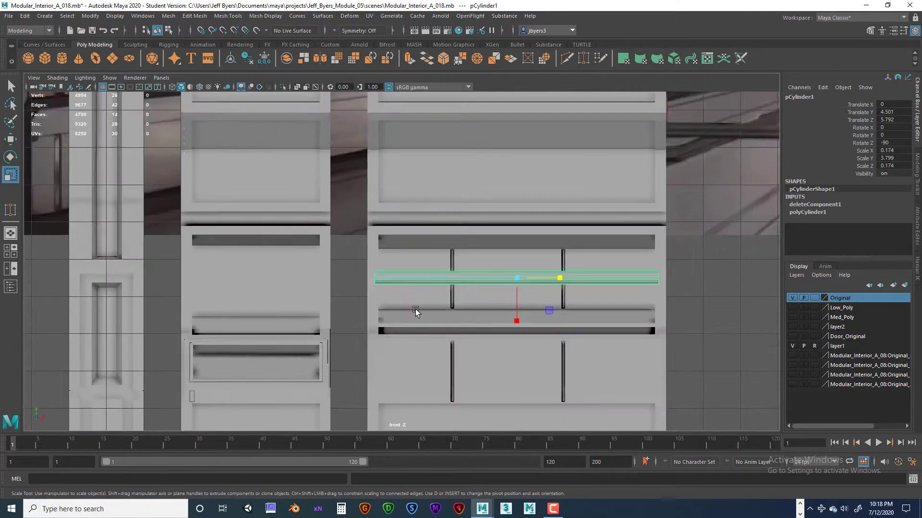
{"action": "left_click_drag", "start_coordinate": [582, 280], "coordinate": [587, 282]}
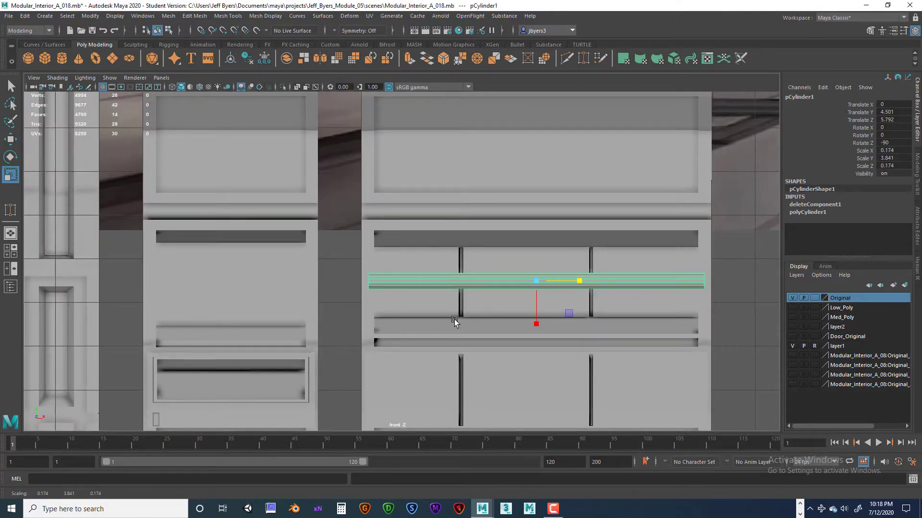
Move the pipe back and up into the wide console's recess, at about 5.009 in Y and 4.747 in Z.
{"action": "key", "text": "w"}
{"action": "key", "text": "space"}
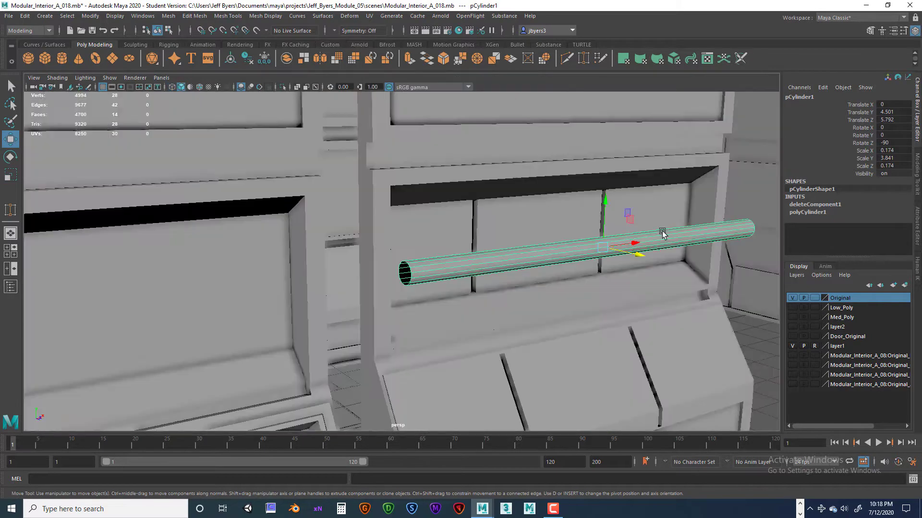
{"action": "key", "text": "space"}
{"action": "left_click_drag", "start_coordinate": [660, 231], "coordinate": [636, 274], "text": "alt"}
{"action": "left_click_drag", "start_coordinate": [606, 271], "coordinate": [404, 290]}
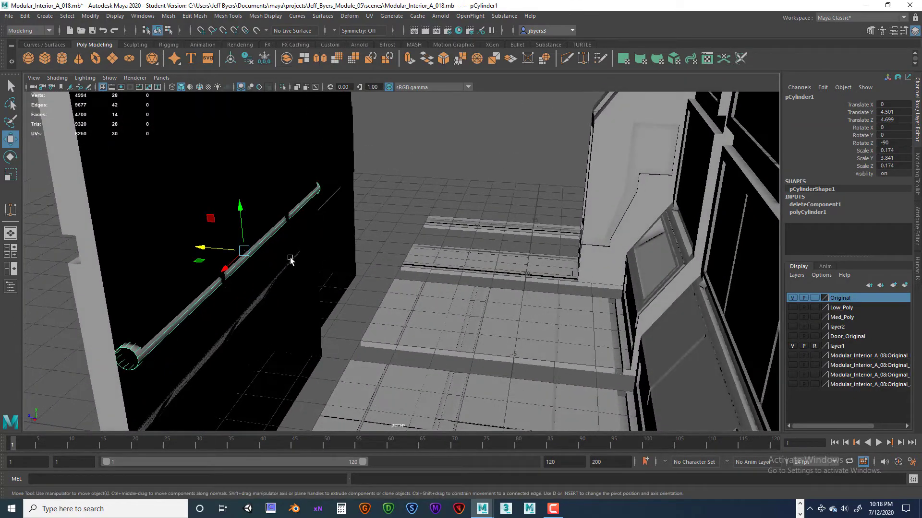
{"action": "left_click_drag", "start_coordinate": [290, 259], "coordinate": [531, 156], "text": "alt"}
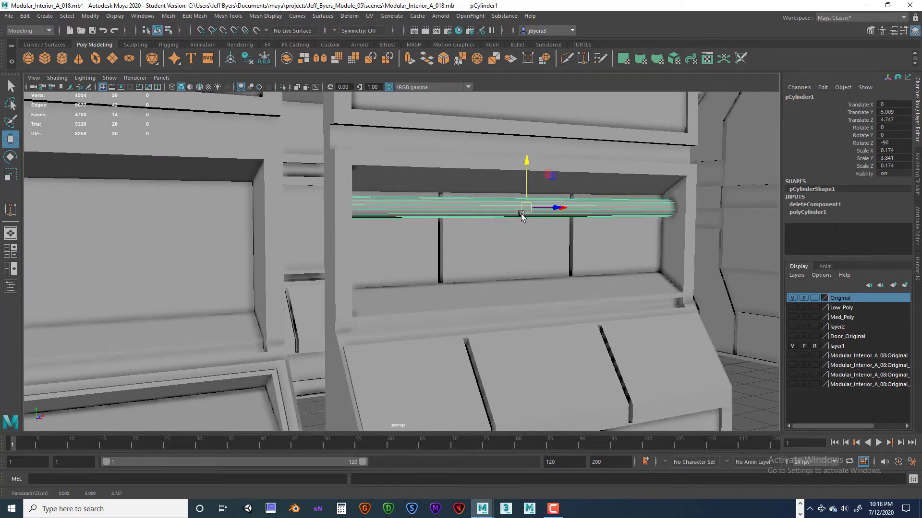
Duplicate the pipe and move the copy down to about 3.848 in Y, in the lower part of the recess.
{"action": "key", "text": "ctrl+d"}
{"action": "left_click_drag", "start_coordinate": [528, 164], "coordinate": [557, 265]}
{"action": "left_click", "coordinate": [636, 338]}
Duplicate both pipes and move the copies across to the narrow console, at about -6.879 in X.
{"action": "left_click_drag", "start_coordinate": [636, 338], "coordinate": [485, 249], "text": "alt"}
{"action": "left_click", "coordinate": [468, 229]}
{"action": "left_click", "coordinate": [468, 265], "text": "shift"}
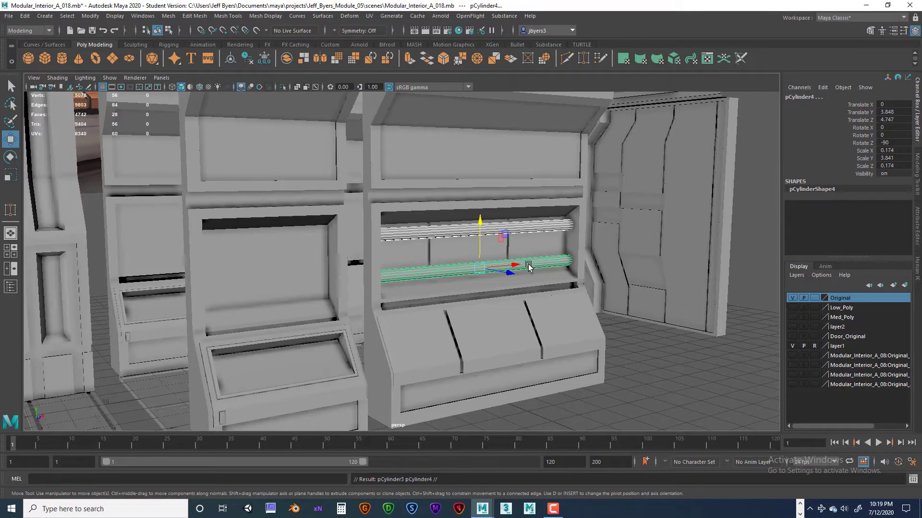
{"action": "left_click_drag", "start_coordinate": [528, 267], "coordinate": [297, 294]}
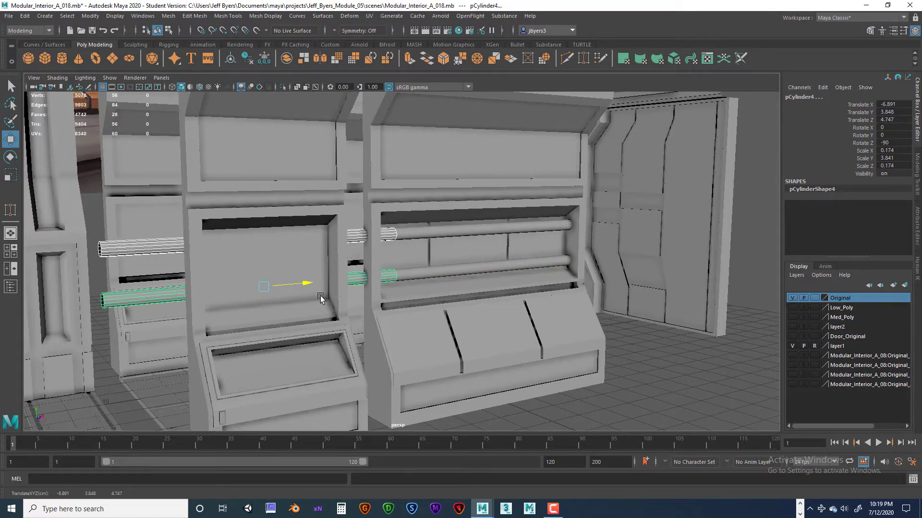
{"action": "left_click_drag", "start_coordinate": [320, 299], "coordinate": [274, 323], "text": "alt"}
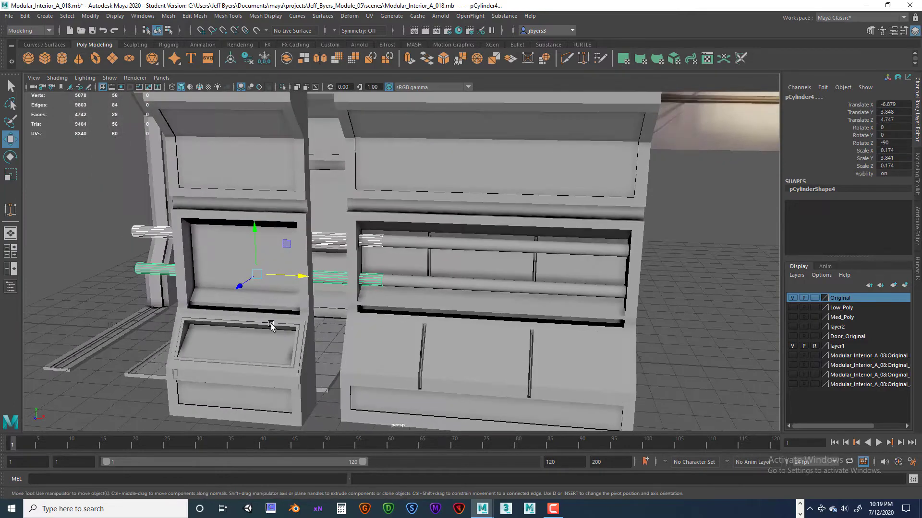
Select the narrow console and move it in the side view to about 8.995 in Z, lining it up with the wide console.
{"action": "left_click", "coordinate": [248, 317]}
{"action": "left_click_drag", "start_coordinate": [198, 415], "coordinate": [185, 394], "text": "alt"}
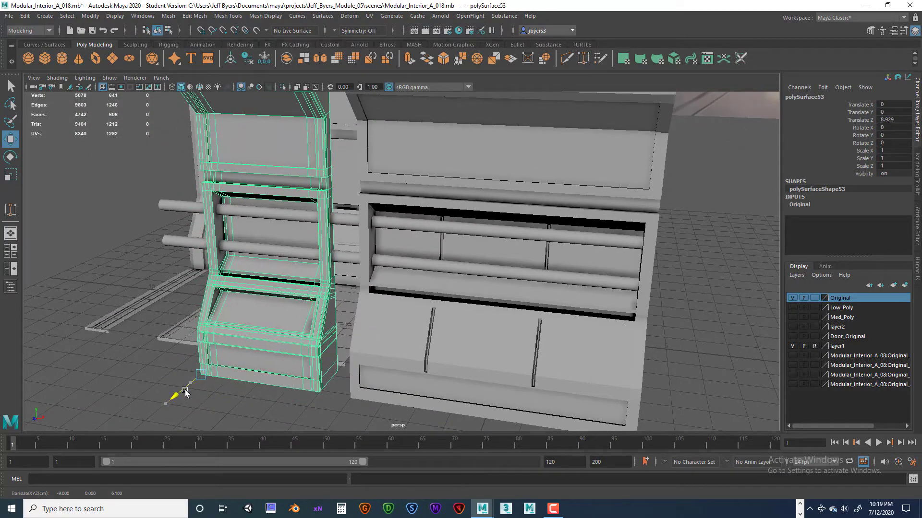
{"action": "key", "text": "space"}
{"action": "key", "text": "space"}
{"action": "scroll", "coordinate": [585, 356], "scroll_direction": "down", "scroll_amount": 5}
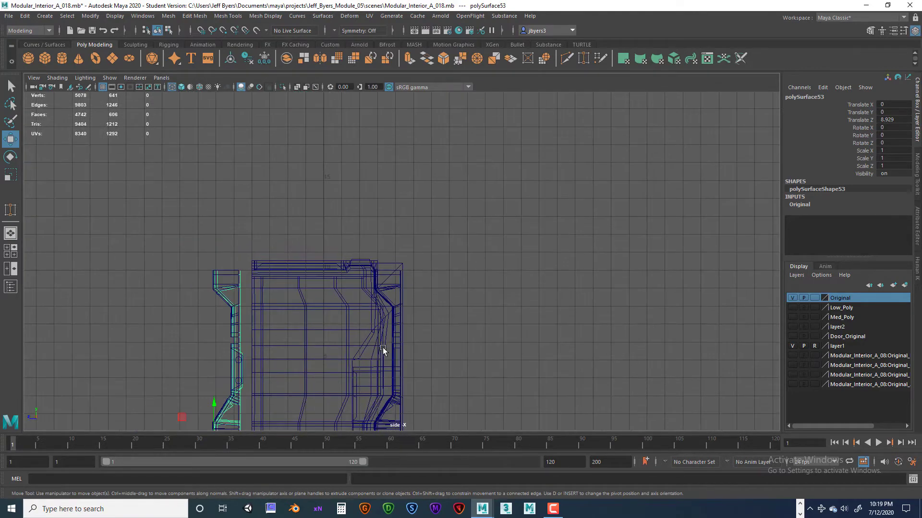
{"action": "middle_click_drag", "start_coordinate": [382, 357], "coordinate": [601, 249], "text": "alt"}
{"action": "scroll", "coordinate": [588, 264], "scroll_direction": "up", "scroll_amount": 7}
{"action": "middle_click_drag", "start_coordinate": [524, 358], "coordinate": [475, 316], "text": "alt"}
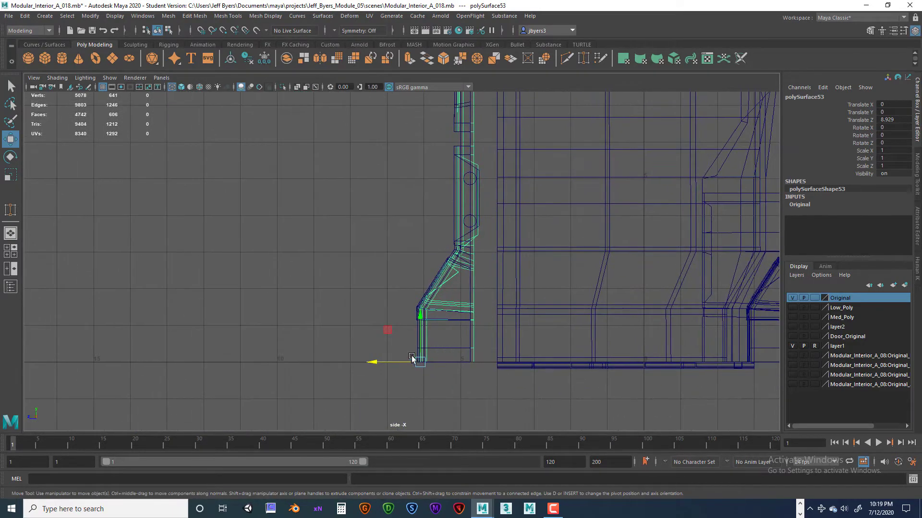
{"action": "left_click_drag", "start_coordinate": [391, 362], "coordinate": [437, 343]}
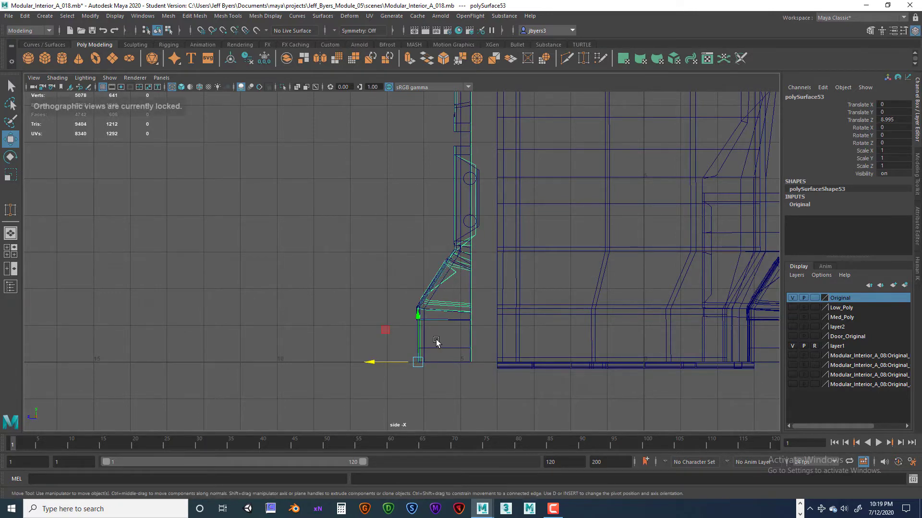
{"action": "key", "text": "space"}
{"action": "key", "text": "space"}
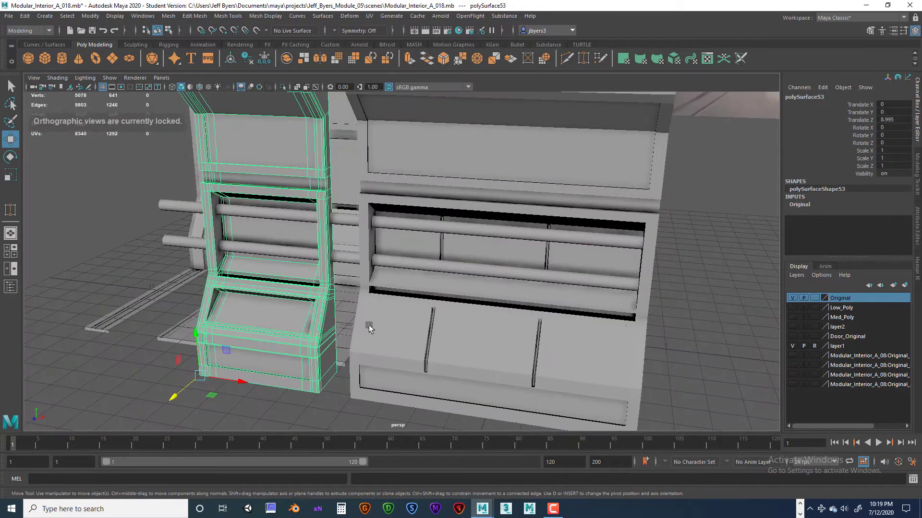
Select both pipes in the narrow console and move them together to about 4.787 in Z.
{"action": "left_click_drag", "start_coordinate": [370, 327], "coordinate": [431, 323], "text": "alt"}
{"action": "scroll", "coordinate": [430, 322], "scroll_direction": "up", "scroll_amount": 3}
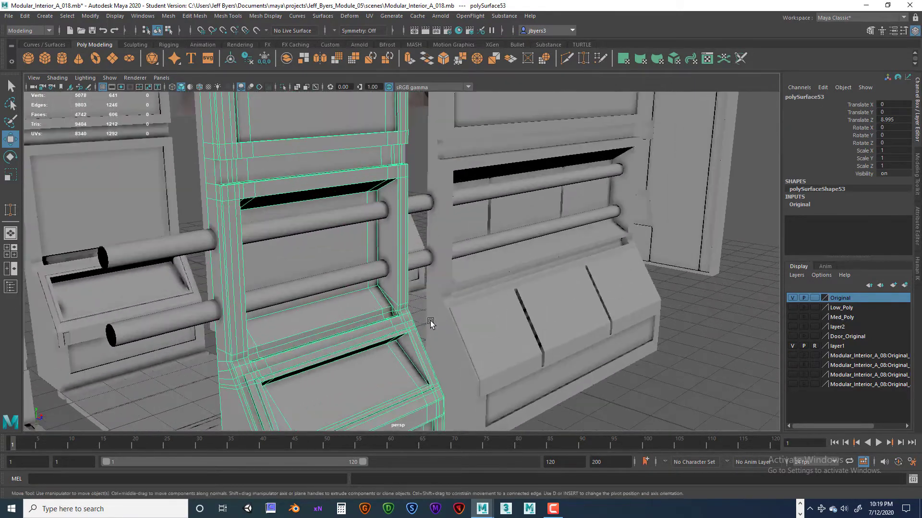
{"action": "middle_click_drag", "start_coordinate": [430, 323], "coordinate": [480, 319], "text": "alt"}
{"action": "left_click_drag", "start_coordinate": [480, 321], "coordinate": [442, 278], "text": "alt"}
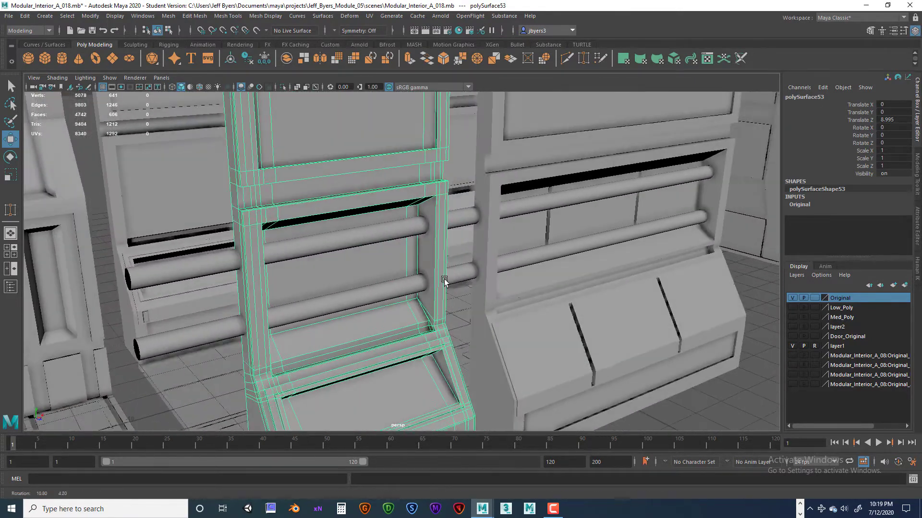
{"action": "left_click", "coordinate": [379, 232]}
{"action": "left_click_drag", "start_coordinate": [401, 256], "coordinate": [494, 264], "text": "alt"}
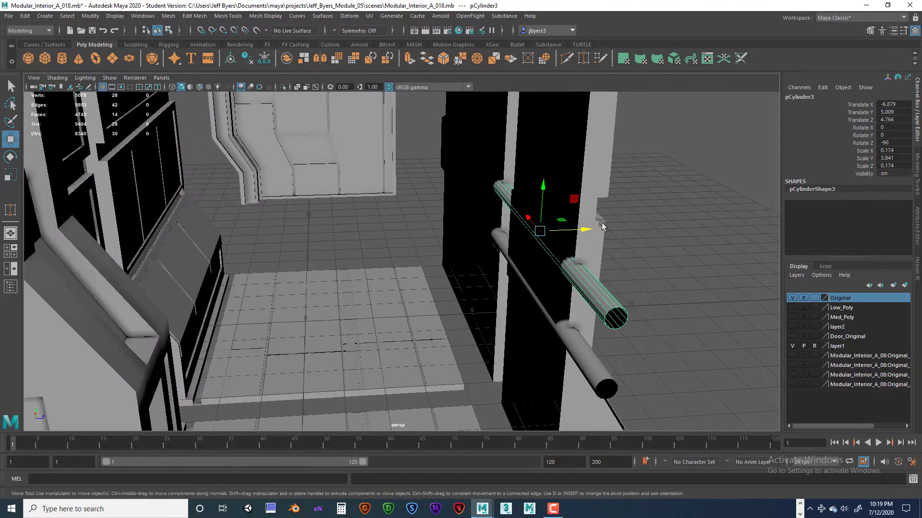
{"action": "left_click_drag", "start_coordinate": [597, 226], "coordinate": [587, 232]}
{"action": "key", "text": "ctrl+z"}
{"action": "key", "text": "ctrl+z"}
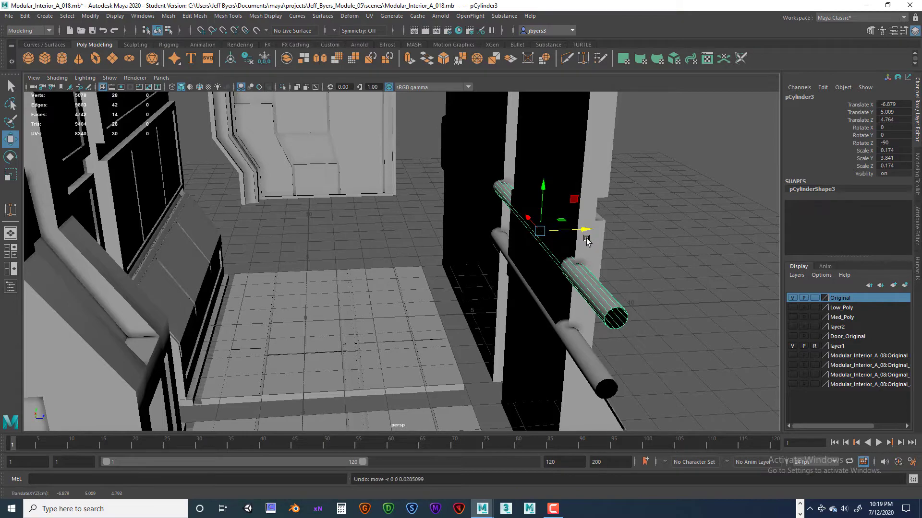
{"action": "left_click", "coordinate": [585, 344], "text": "shift"}
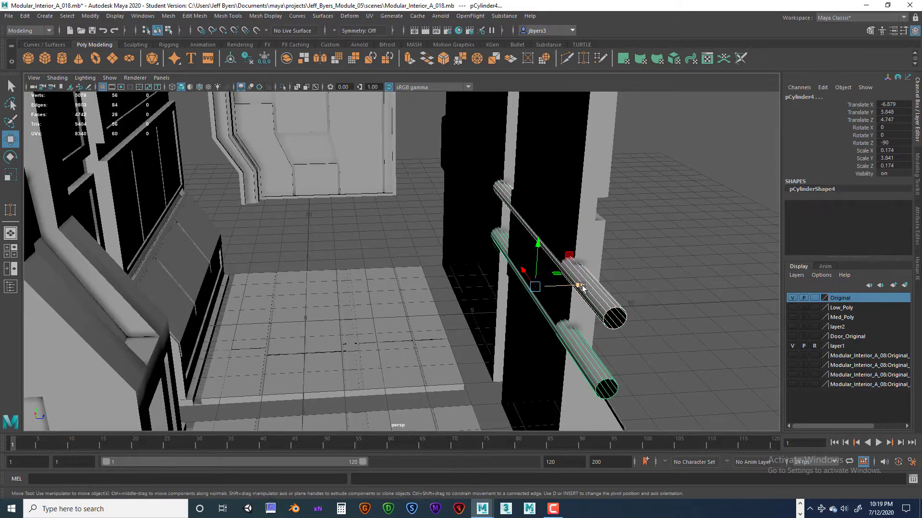
{"action": "left_click_drag", "start_coordinate": [582, 286], "coordinate": [483, 290]}
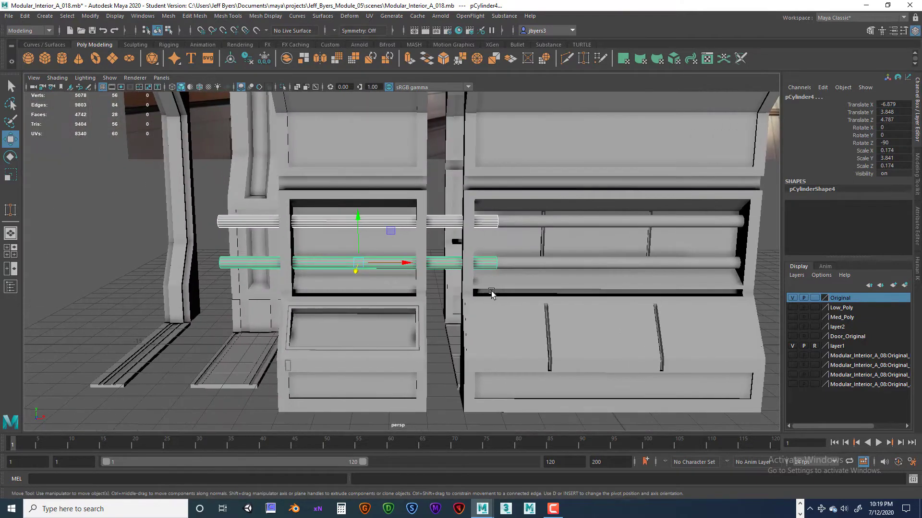
Shorten both narrow-console pipes by moving their right-end vertices inward to about -5.102 in X, inside the console frame.
{"action": "key", "text": "space"}
{"action": "key", "text": "space"}
{"action": "middle_click_drag", "start_coordinate": [443, 324], "coordinate": [480, 319], "text": "alt"}
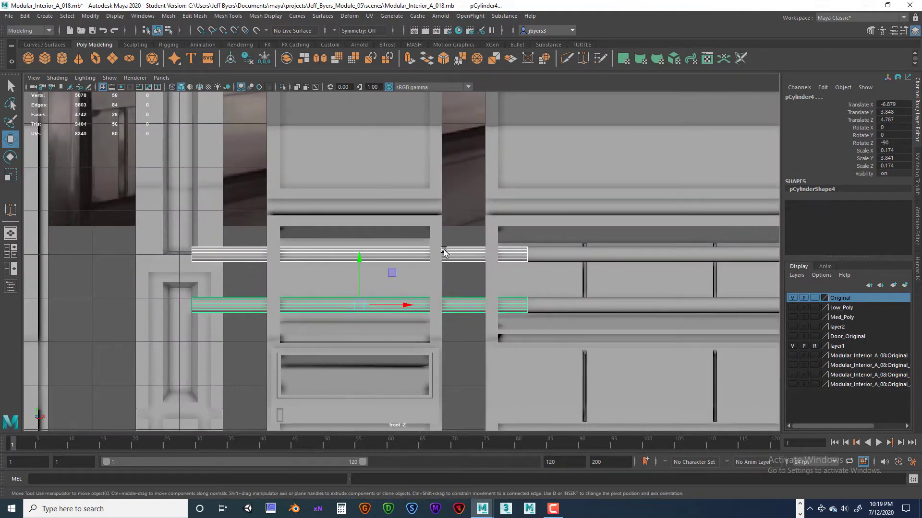
{"action": "right_click_drag", "start_coordinate": [451, 253], "coordinate": [409, 246]}
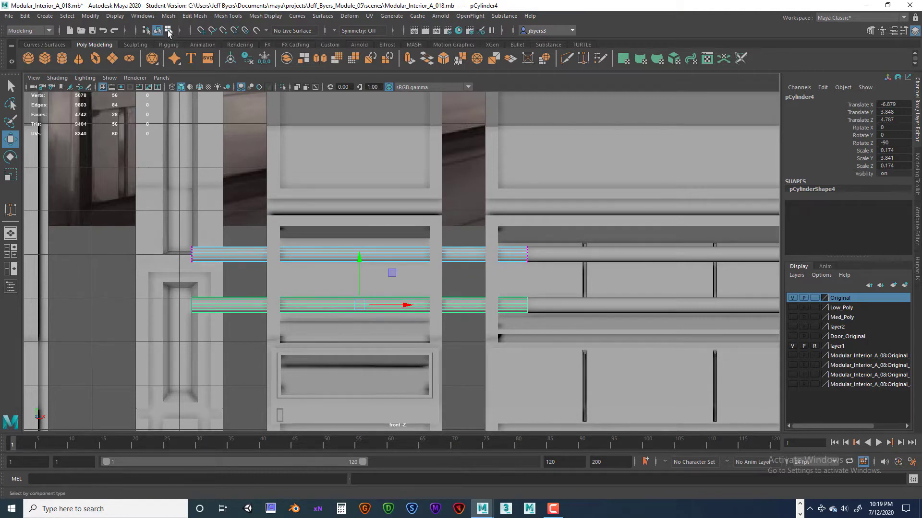
{"action": "left_click", "coordinate": [168, 30]}
{"action": "left_click_drag", "start_coordinate": [586, 333], "coordinate": [585, 331]}
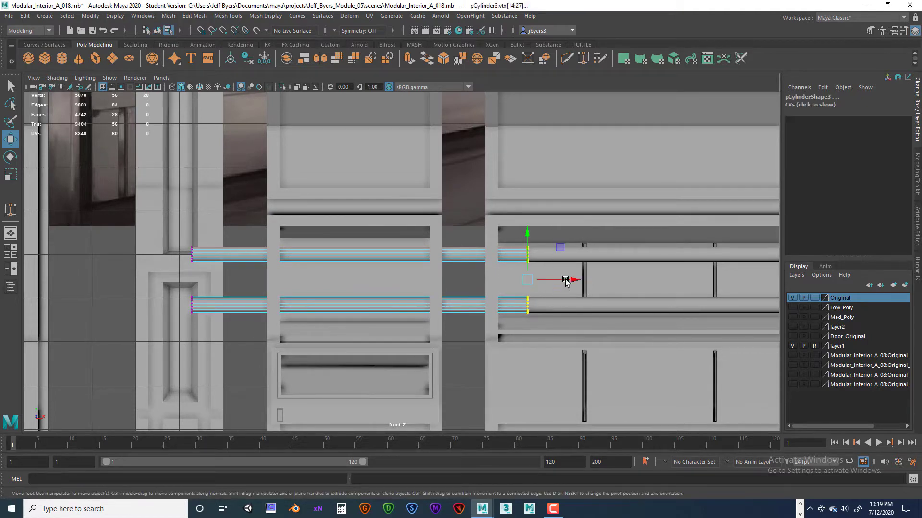
{"action": "left_click_drag", "start_coordinate": [571, 281], "coordinate": [497, 284]}
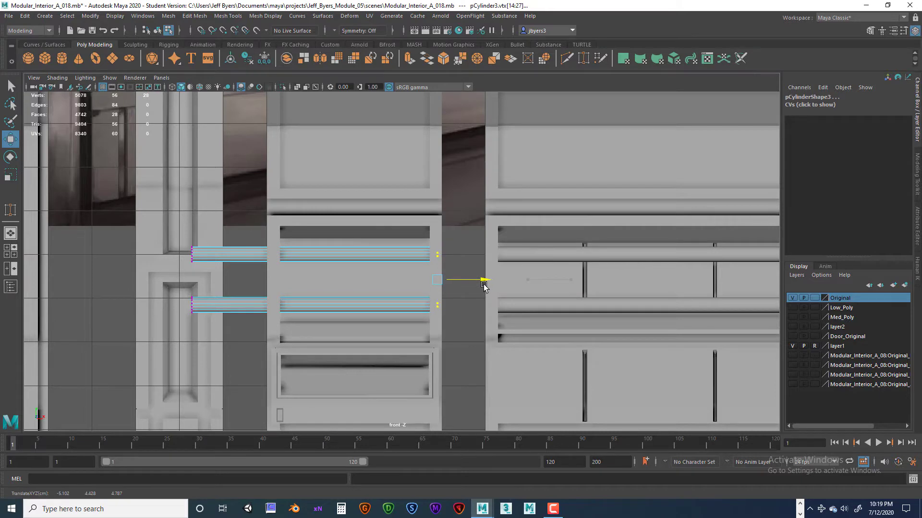
Move the left-end vertices of both pipes inward to about -8.82 in X, return the upper pipe to object mode and clear the selection.
{"action": "left_click_drag", "start_coordinate": [167, 233], "coordinate": [306, 283]}
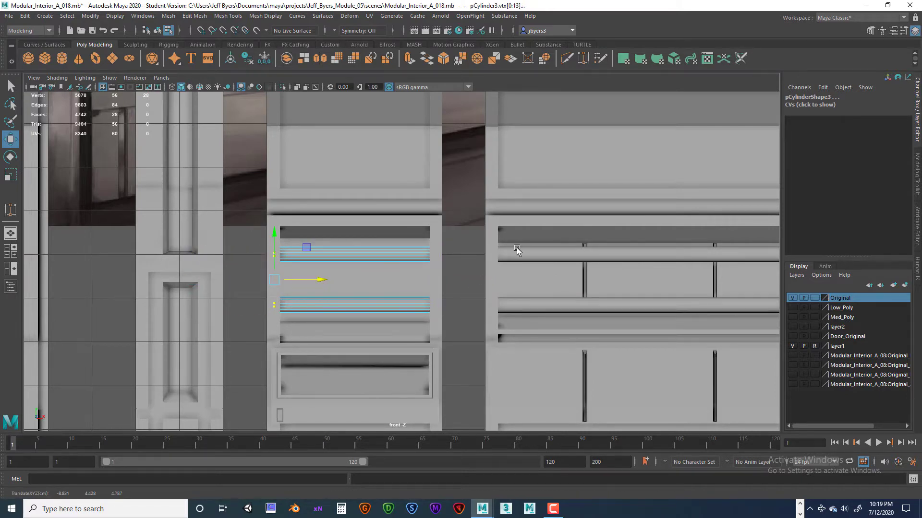
{"action": "key", "text": "space"}
{"action": "key", "text": "space"}
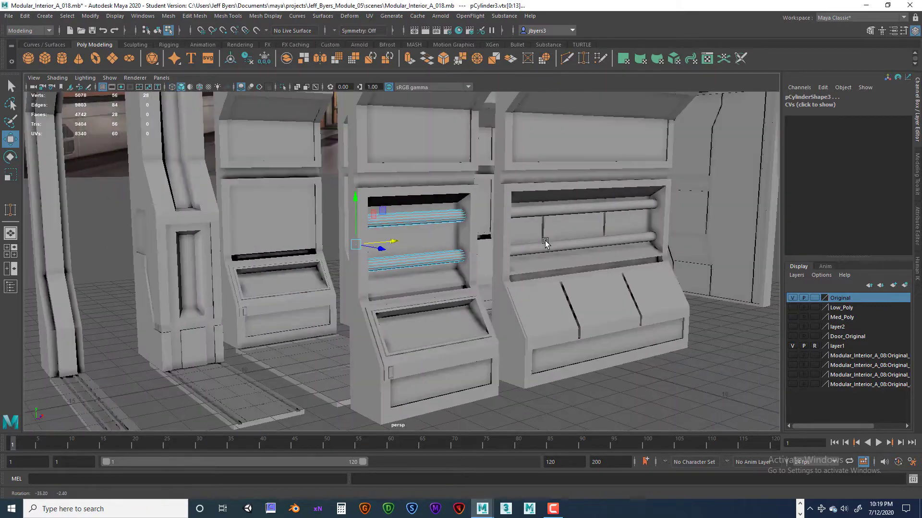
{"action": "right_click", "coordinate": [435, 223]}
{"action": "right_click_drag", "start_coordinate": [435, 281], "coordinate": [435, 280]}
{"action": "scroll", "coordinate": [518, 336], "scroll_direction": "down", "scroll_amount": 3}
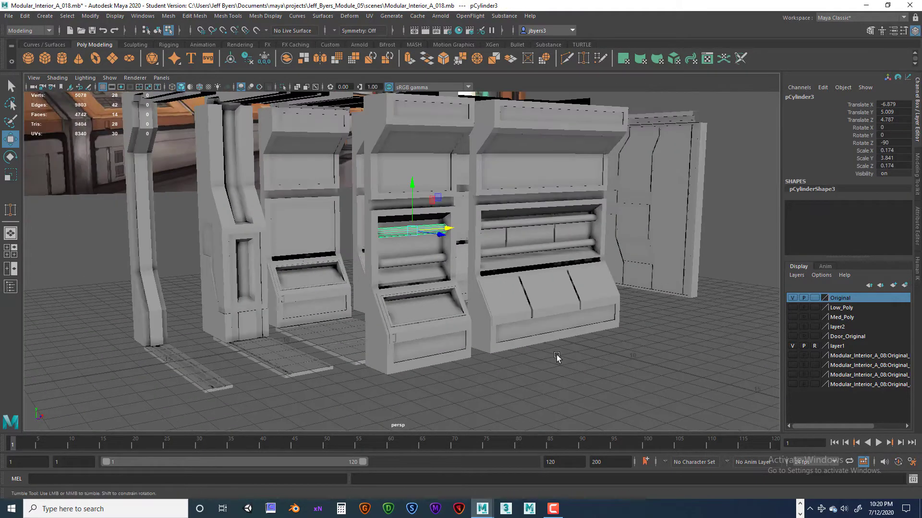
{"action": "left_click", "coordinate": [570, 372]}
Examine the fitted pipes and recesses of the narrow and wide consoles from several angles.
{"action": "left_click_drag", "start_coordinate": [569, 371], "coordinate": [527, 370], "text": "alt"}
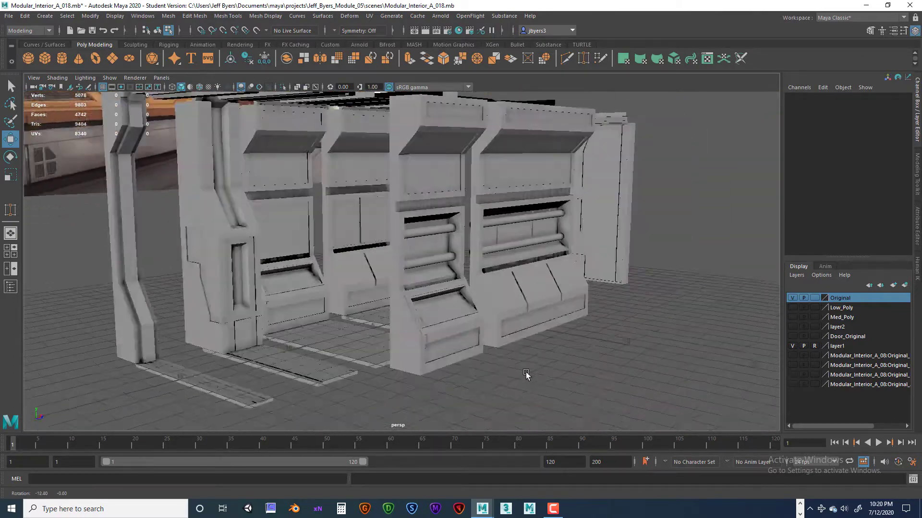
{"action": "right_click_drag", "start_coordinate": [527, 370], "coordinate": [451, 362], "text": "alt"}
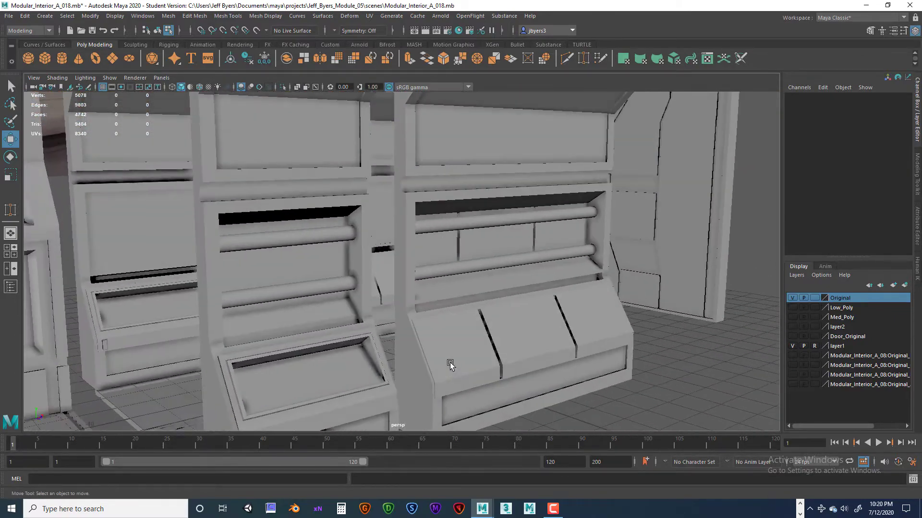
{"action": "left_click_drag", "start_coordinate": [451, 362], "coordinate": [434, 296], "text": "alt"}
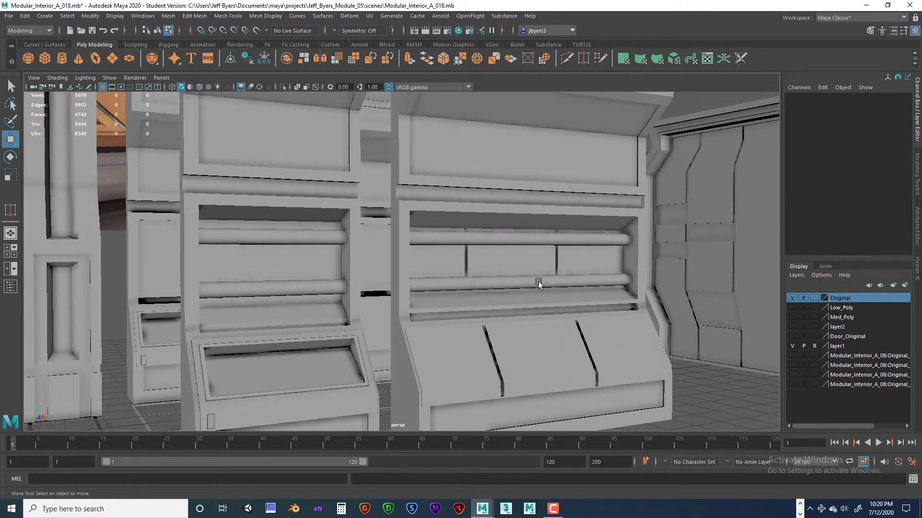
{"action": "left_click_drag", "start_coordinate": [539, 283], "coordinate": [578, 250], "text": "alt"}
{"action": "mouse_move", "coordinate": [451, 251]}
{"action": "left_mouse_down", "text": "alt"}
{"action": "mouse_move", "coordinate": [460, 258]}
{"action": "mouse_move", "coordinate": [432, 253]}
{"action": "mouse_move", "coordinate": [443, 255]}
{"action": "left_mouse_up", "text": "alt"}
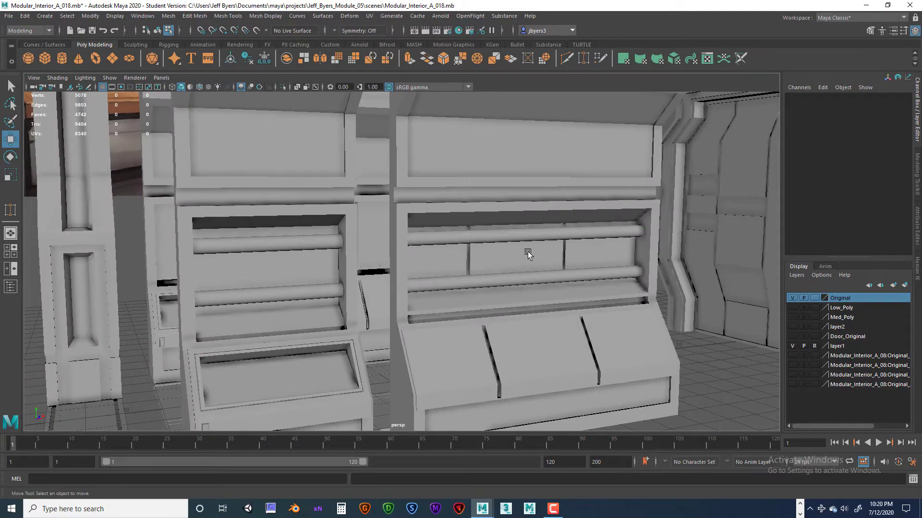
{"action": "left_click_drag", "start_coordinate": [408, 247], "coordinate": [419, 227], "text": "alt"}
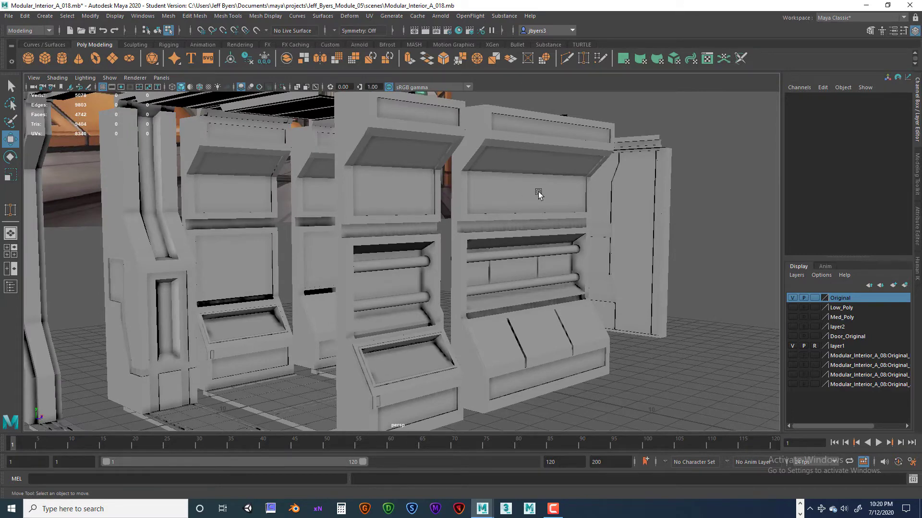
{"action": "left_click_drag", "start_coordinate": [553, 226], "coordinate": [561, 225], "text": "alt"}
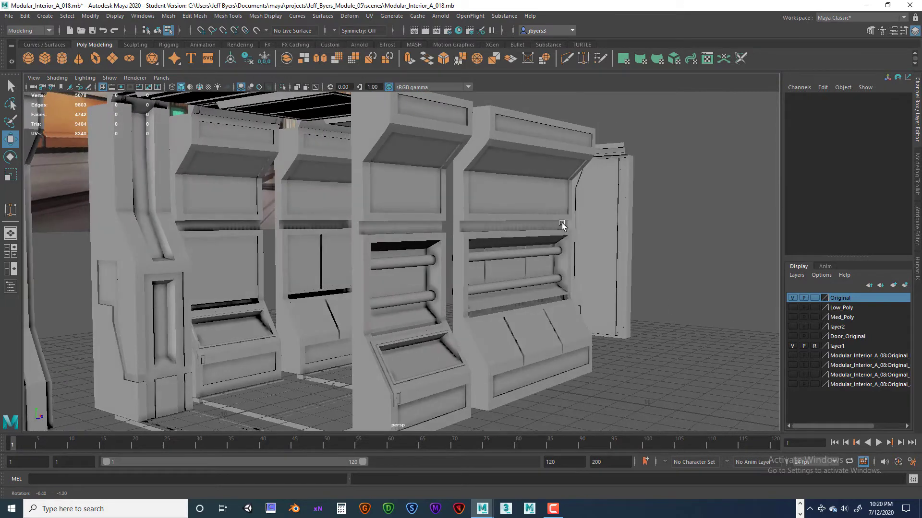
{"action": "left_click_drag", "start_coordinate": [425, 218], "coordinate": [419, 192], "text": "alt"}
{"action": "left_click_drag", "start_coordinate": [573, 246], "coordinate": [428, 314], "text": "alt"}
Select the narrow console with its two pipes as objects and combine them into one mesh.
{"action": "left_click", "coordinate": [427, 314]}
{"action": "key", "text": "f"}
{"action": "right_click_drag", "start_coordinate": [384, 245], "coordinate": [431, 231]}
{"action": "scroll", "coordinate": [457, 268], "scroll_direction": "up", "scroll_amount": 4}
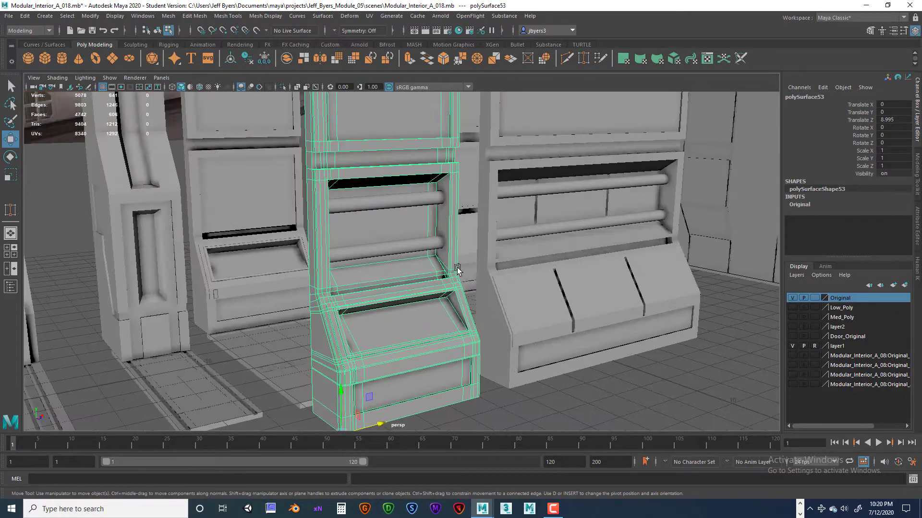
{"action": "left_click", "coordinate": [401, 201]}
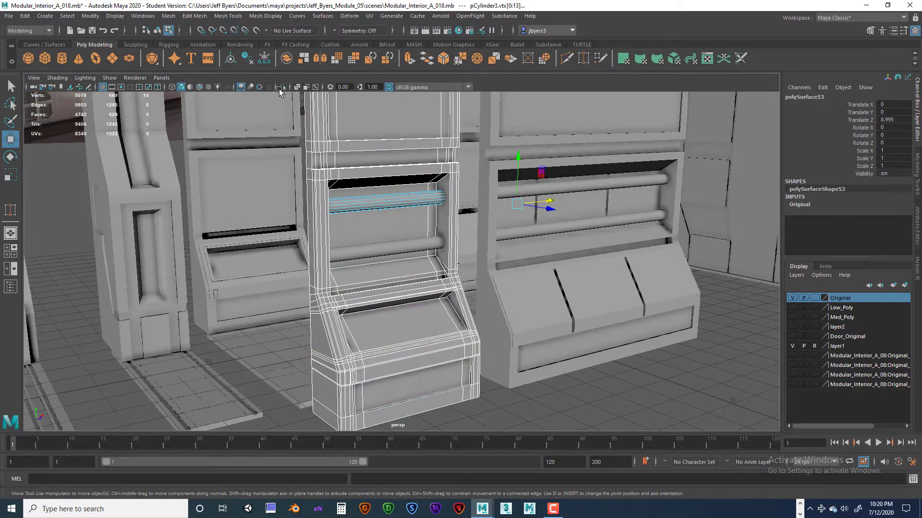
{"action": "left_click", "coordinate": [157, 31]}
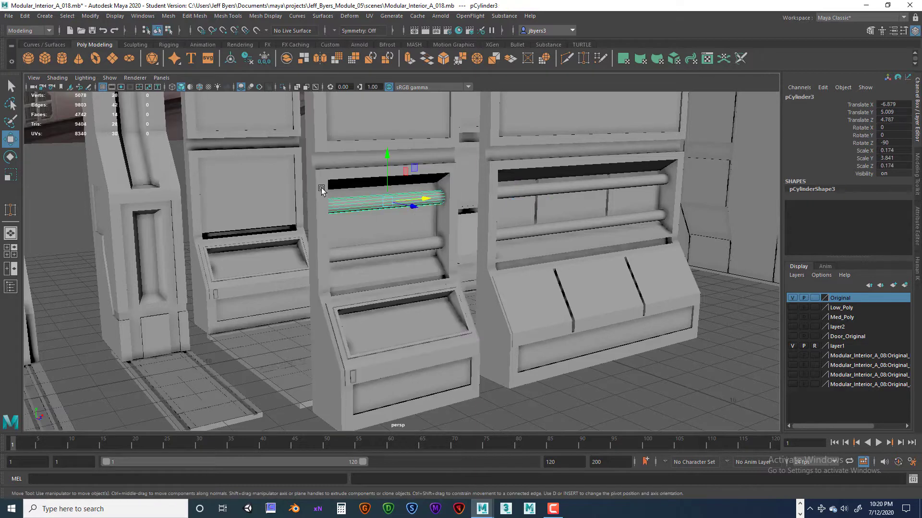
{"action": "key", "text": "q"}
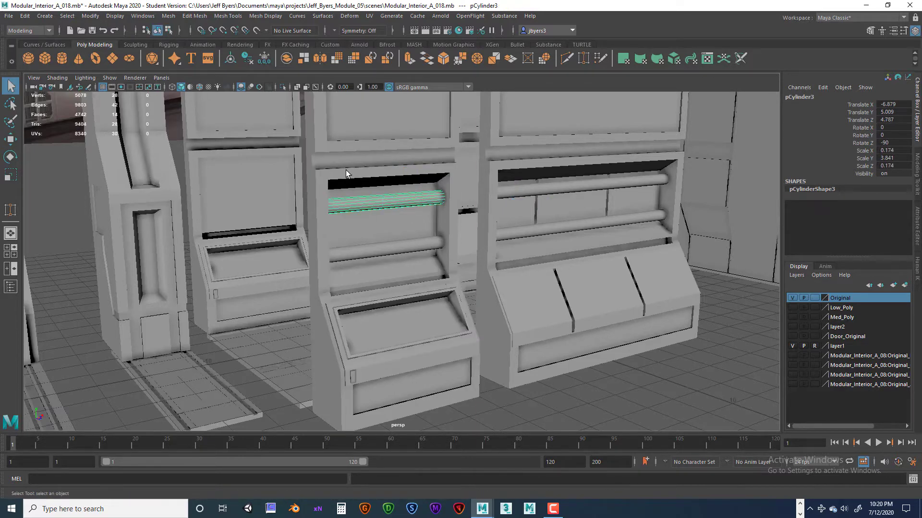
{"action": "left_click", "coordinate": [347, 172]}
{"action": "left_click", "coordinate": [361, 245], "text": "shift"}
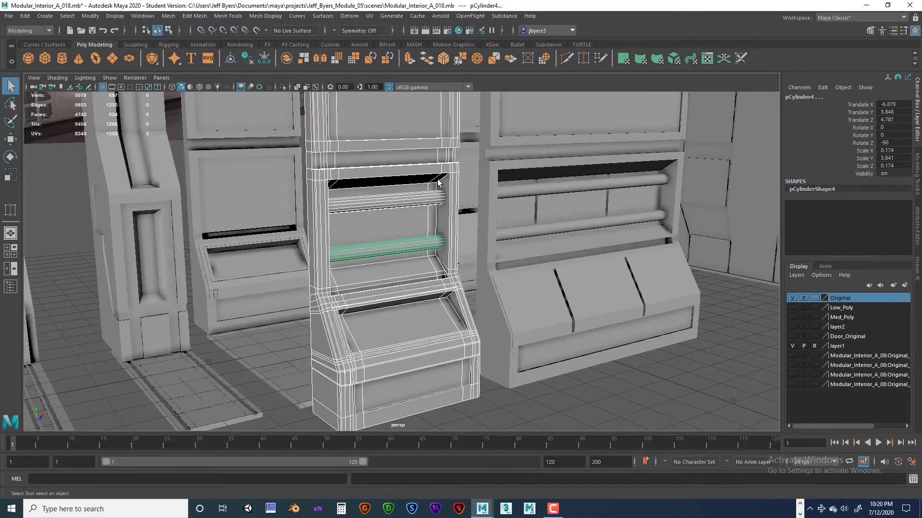
{"action": "left_click", "coordinate": [285, 59]}
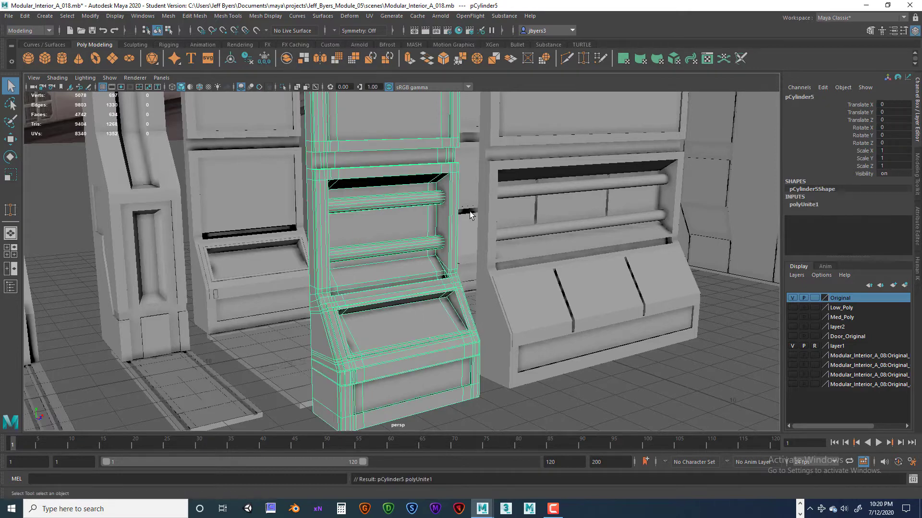
Select the wide console with its two pipes, combine them into one mesh and clear the selection.
{"action": "scroll", "coordinate": [497, 217], "scroll_direction": "down", "scroll_amount": 3}
{"action": "left_click_drag", "start_coordinate": [529, 207], "coordinate": [469, 202], "text": "alt"}
{"action": "left_click", "coordinate": [469, 204]}
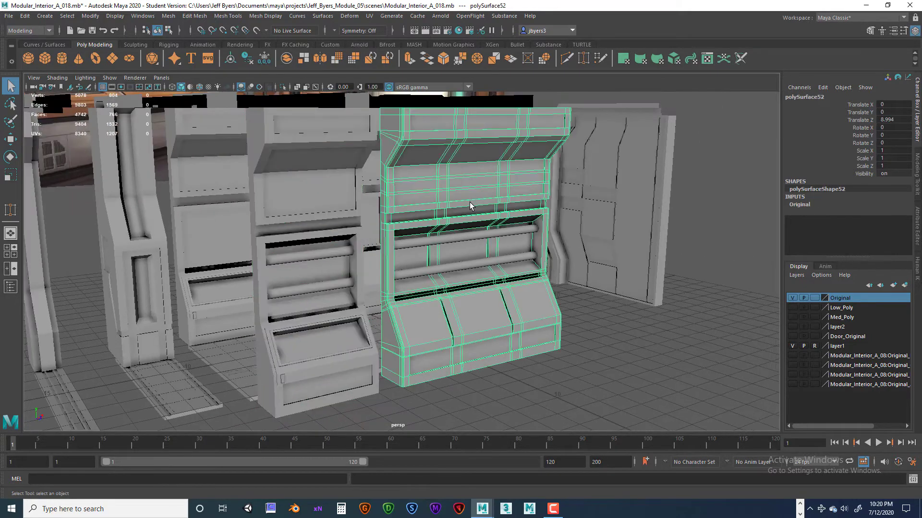
{"action": "left_click", "coordinate": [457, 238], "text": "shift"}
{"action": "left_click", "coordinate": [460, 264], "text": "shift"}
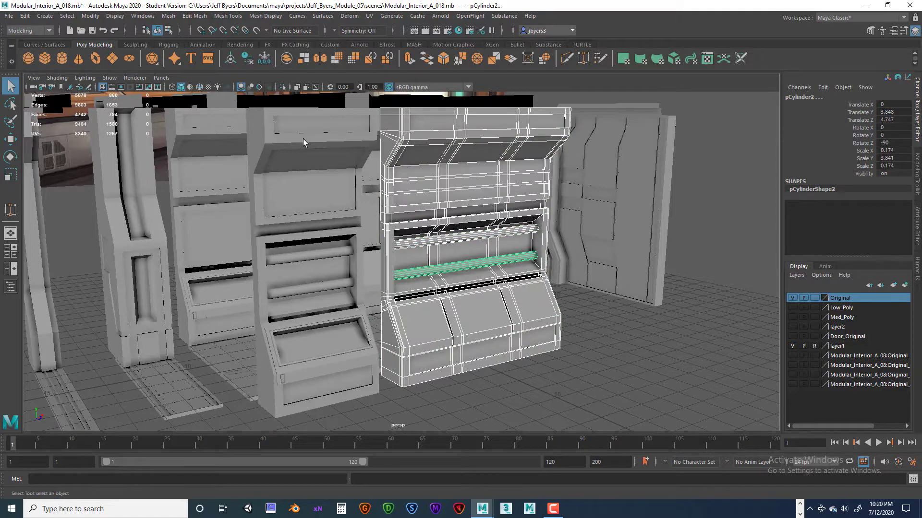
{"action": "left_click", "coordinate": [287, 59]}
{"action": "left_click", "coordinate": [598, 337]}
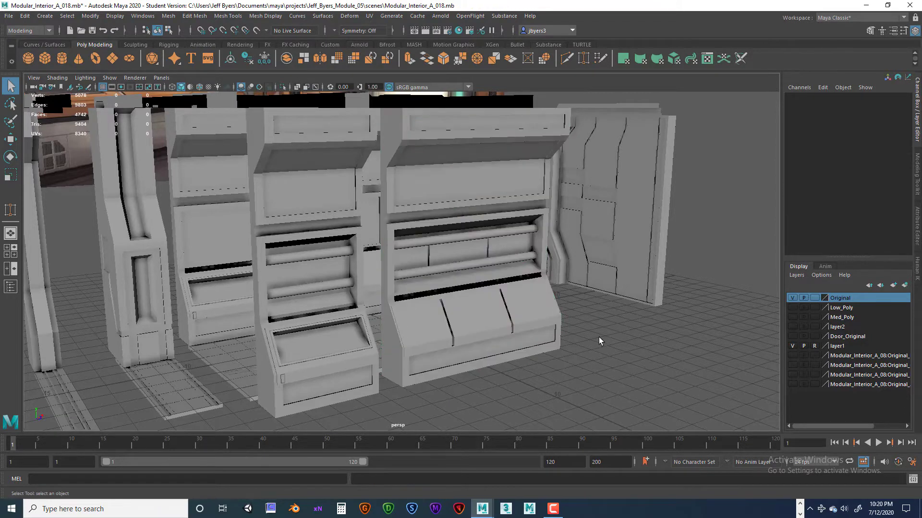
Select the narrow piped console and snap its pivot to the front lower-left corner of its base.
{"action": "left_click_drag", "start_coordinate": [598, 337], "coordinate": [420, 252], "text": "alt"}
{"action": "left_click", "coordinate": [419, 252]}
{"action": "left_click_drag", "start_coordinate": [460, 287], "coordinate": [471, 294], "text": "alt"}
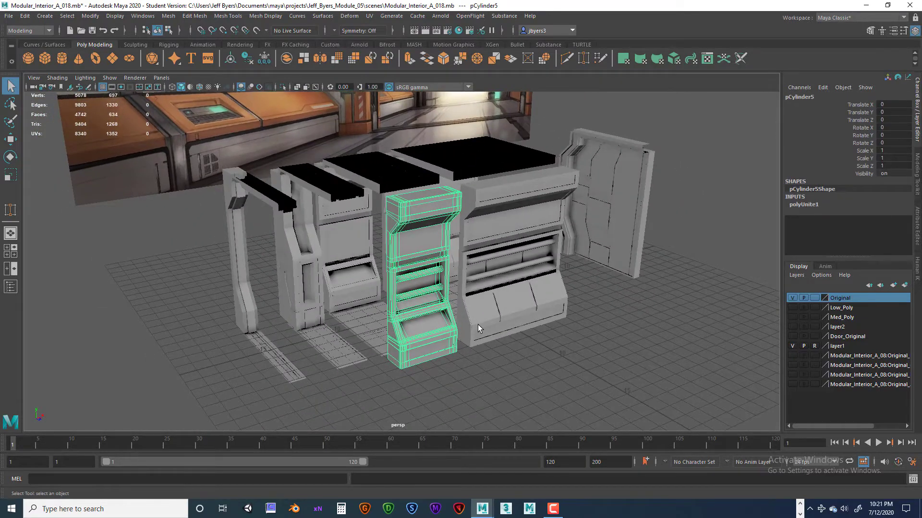
{"action": "key", "text": "w"}
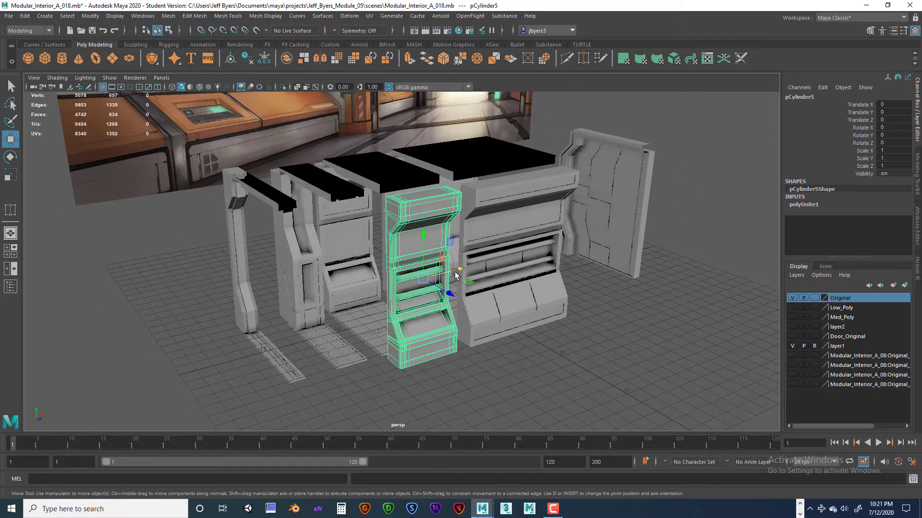
{"action": "scroll", "coordinate": [447, 302], "scroll_direction": "up", "scroll_amount": 6}
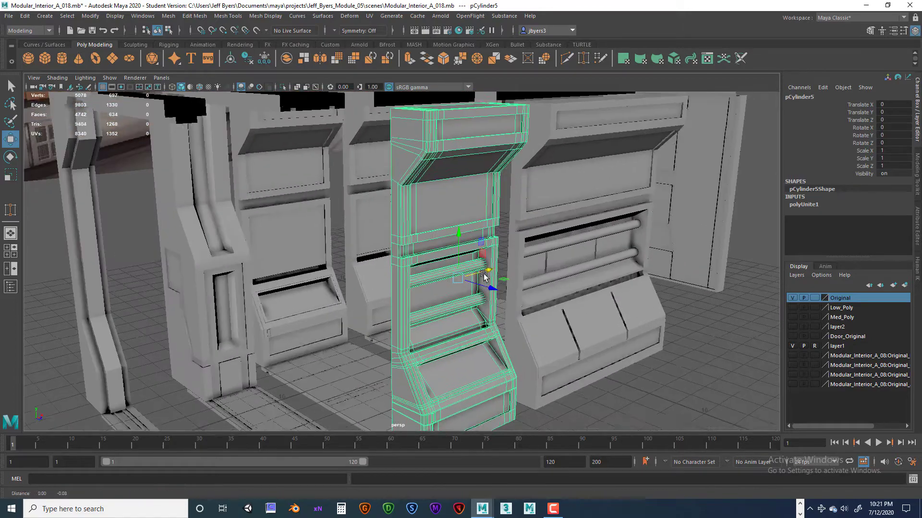
{"action": "scroll", "coordinate": [487, 222], "scroll_direction": "up", "scroll_amount": 5}
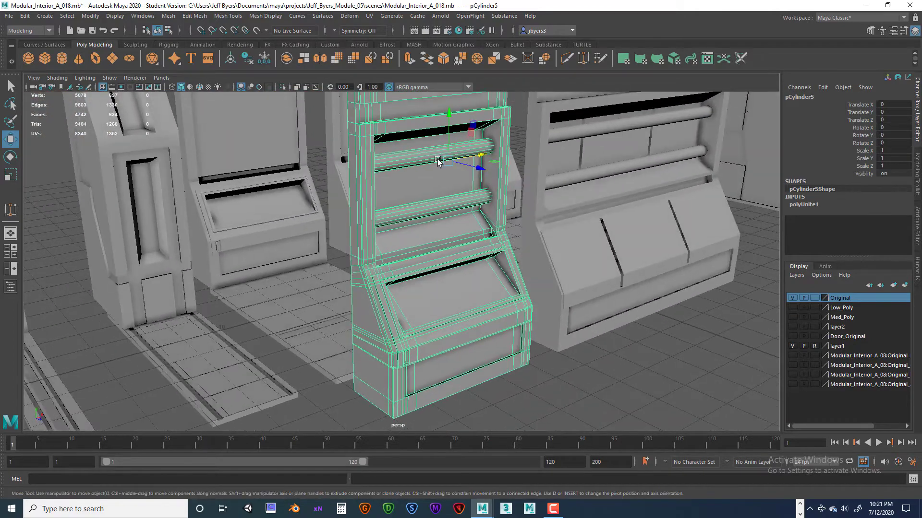
{"action": "left_click_drag", "start_coordinate": [445, 153], "coordinate": [462, 175], "text": "alt"}
{"action": "key", "text": "d"}
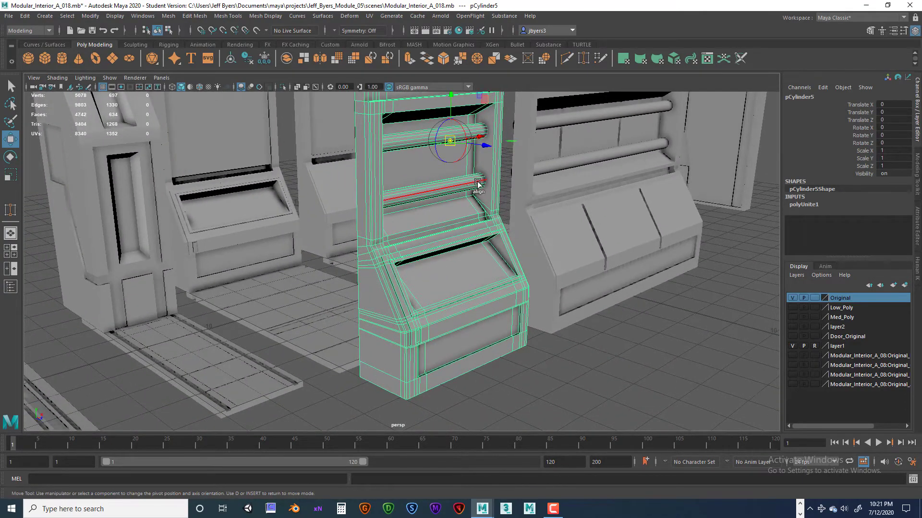
{"action": "left_click_drag", "start_coordinate": [452, 139], "coordinate": [415, 347]}
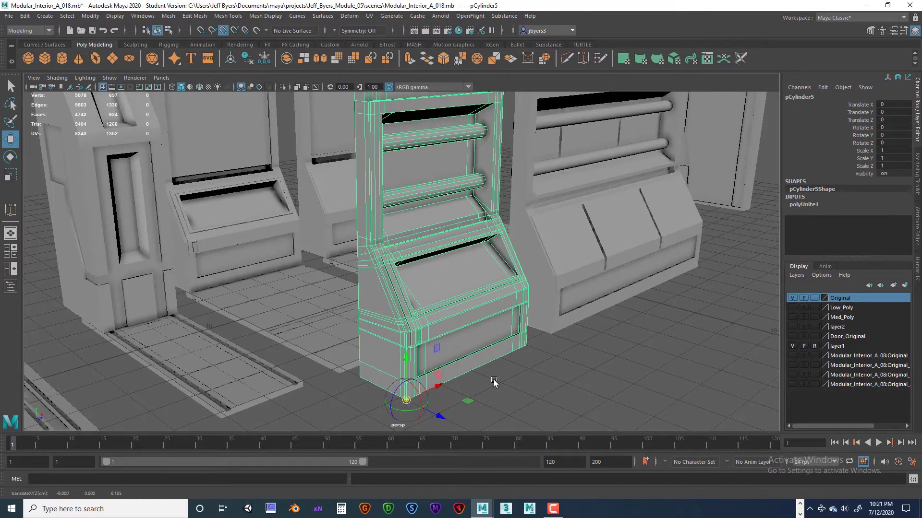
{"action": "key", "text": "d"}
Select the wide piped console as the object for pivot editing.
{"action": "scroll", "coordinate": [535, 351], "scroll_direction": "up", "scroll_amount": 5}
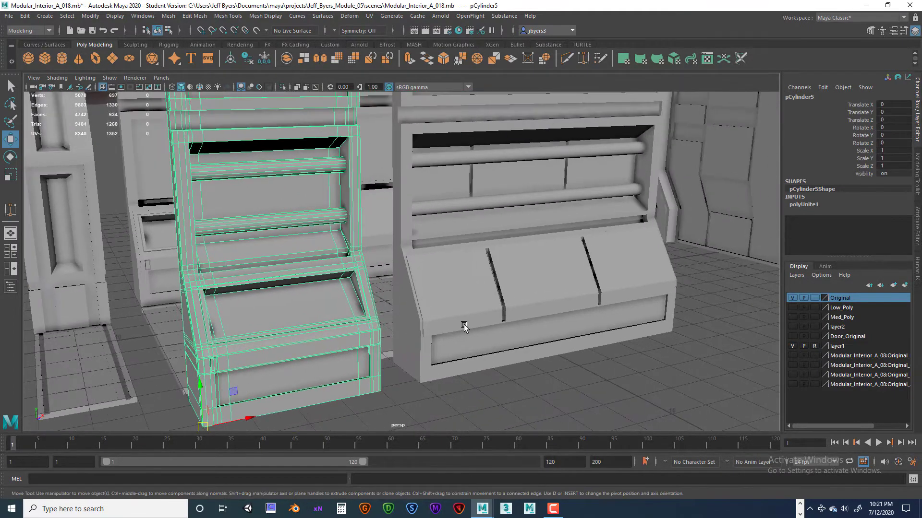
{"action": "left_click", "coordinate": [464, 326]}
{"action": "left_click_drag", "start_coordinate": [464, 326], "coordinate": [493, 283], "text": "alt"}
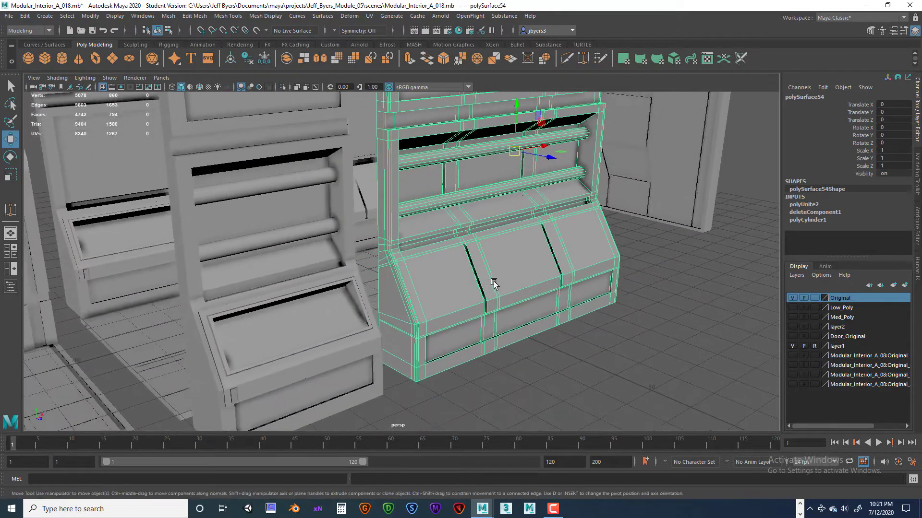
{"action": "key", "text": "d"}
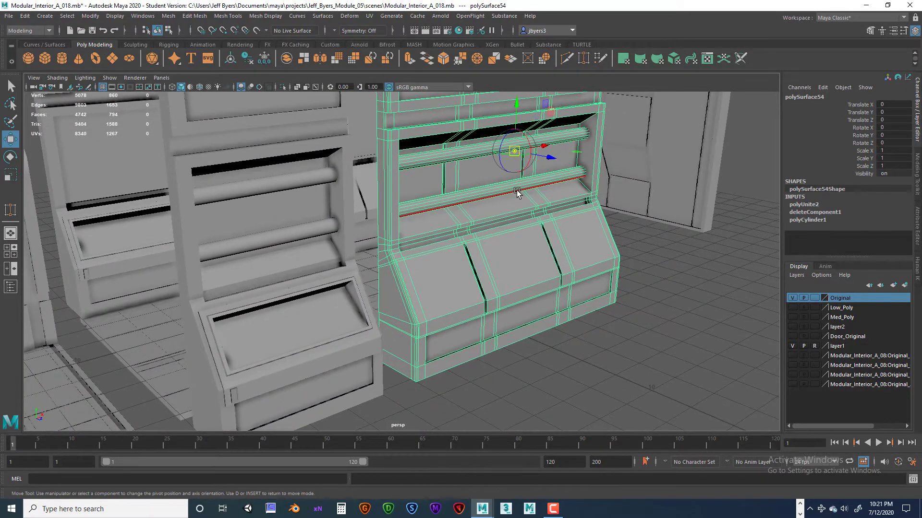
{"action": "left_click_drag", "start_coordinate": [515, 151], "coordinate": [486, 204]}
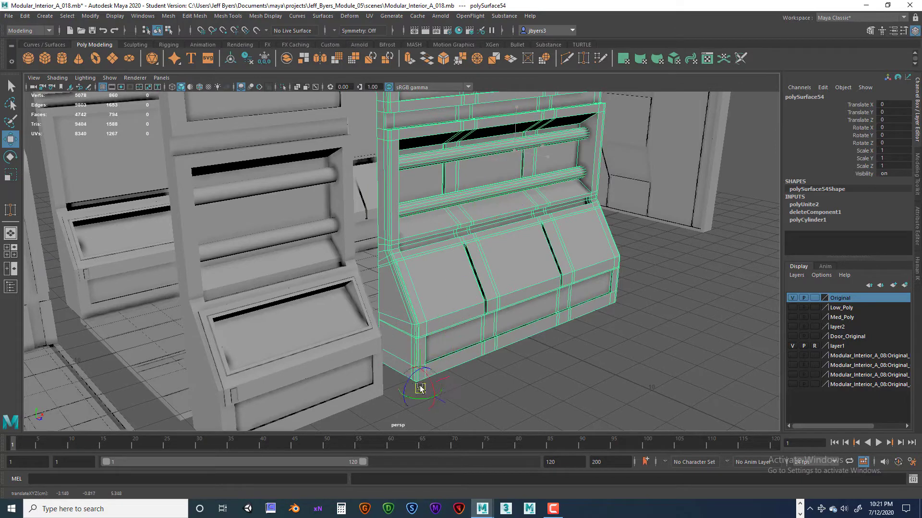
{"action": "key", "text": "d"}
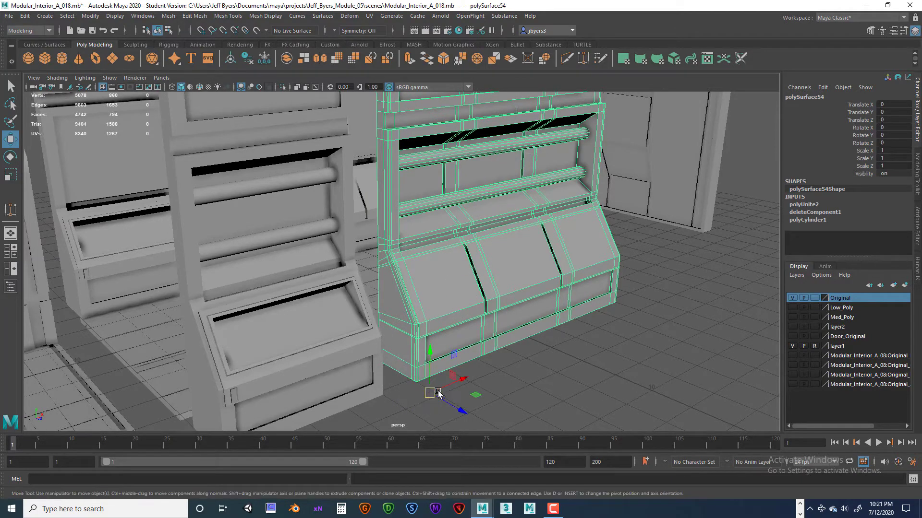
{"action": "key", "text": "ctrl+z"}
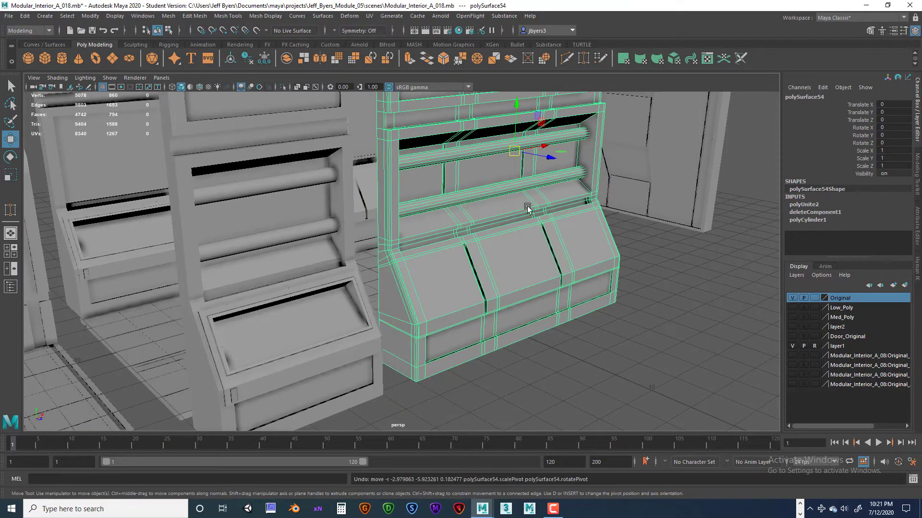
Move the wide console's pivot to the front lower-left corner of its base using vertex snapping.
{"action": "key", "text": "d"}
{"action": "key", "text": "v"}
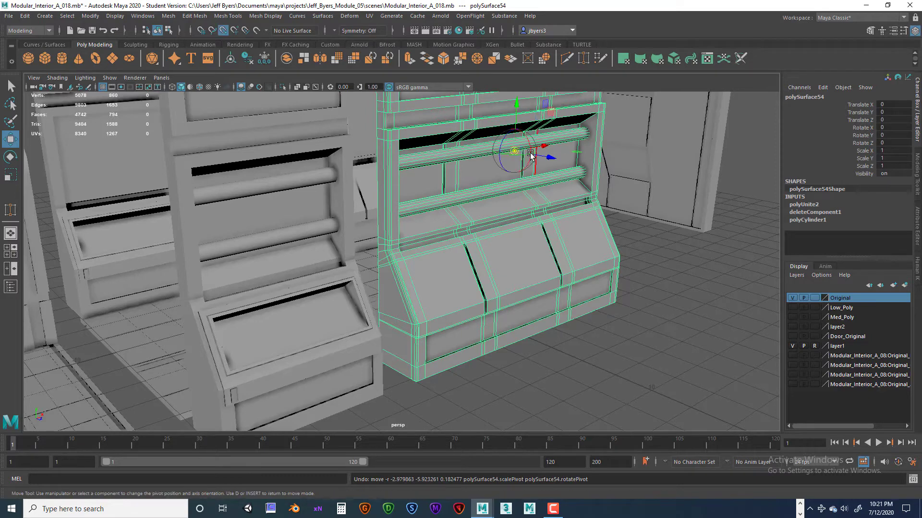
{"action": "left_click_drag", "start_coordinate": [516, 150], "coordinate": [511, 165]}
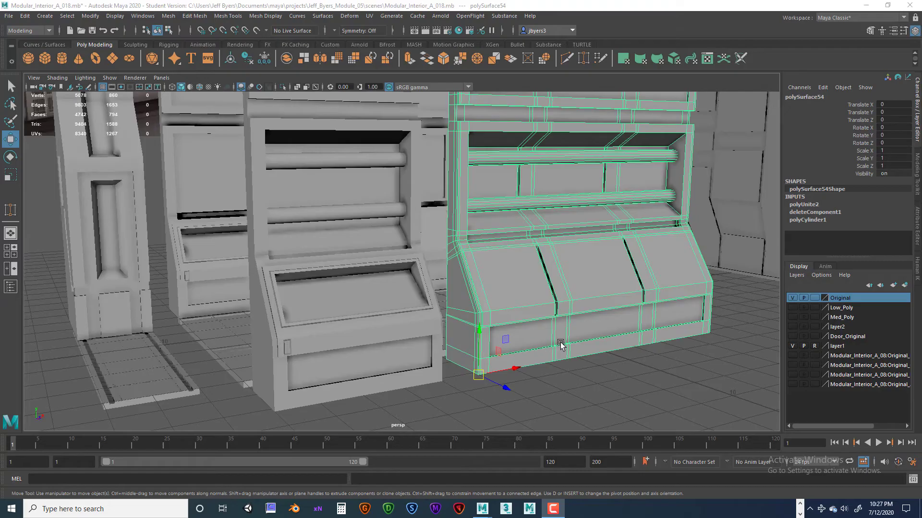
{"action": "scroll", "coordinate": [561, 345], "scroll_direction": "down", "scroll_amount": 4}
{"action": "mouse_move", "coordinate": [520, 344]}
{"action": "left_mouse_down", "text": "alt"}
{"action": "mouse_move", "coordinate": [556, 325]}
{"action": "mouse_move", "coordinate": [522, 331]}
{"action": "left_mouse_up", "text": "alt"}
{"action": "middle_click_drag", "start_coordinate": [570, 365], "coordinate": [610, 386], "text": "alt"}
{"action": "mouse_move", "coordinate": [582, 351]}
{"action": "left_mouse_down", "text": "alt"}
{"action": "mouse_move", "coordinate": [572, 342]}
{"action": "mouse_move", "coordinate": [580, 338]}
{"action": "left_mouse_up", "text": "alt"}
{"action": "scroll", "coordinate": [568, 329], "scroll_direction": "down", "scroll_amount": 2}
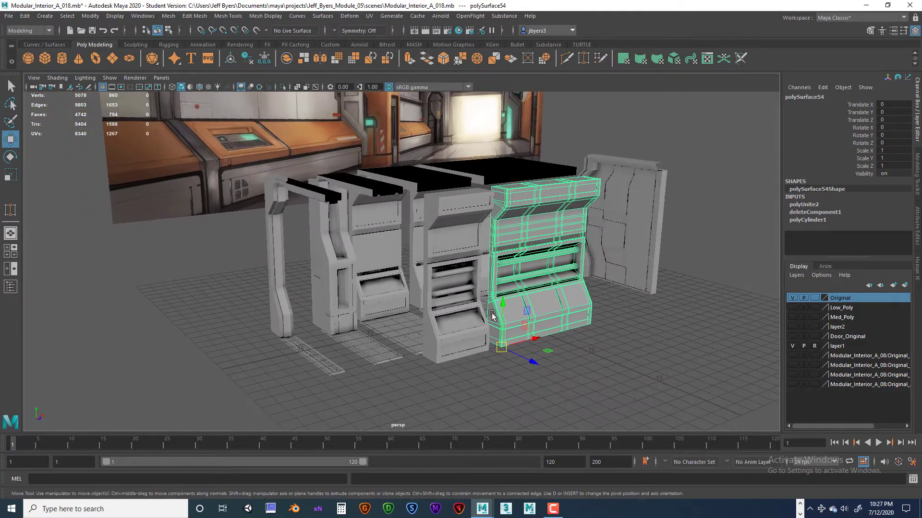
{"action": "left_click", "coordinate": [463, 319]}
{"action": "left_click_drag", "start_coordinate": [461, 360], "coordinate": [304, 384]}
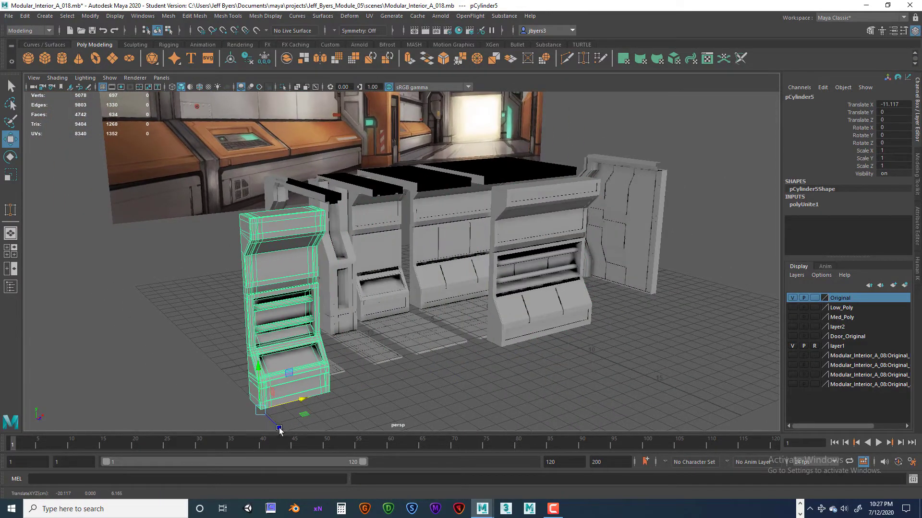
{"action": "left_click_drag", "start_coordinate": [279, 429], "coordinate": [313, 342]}
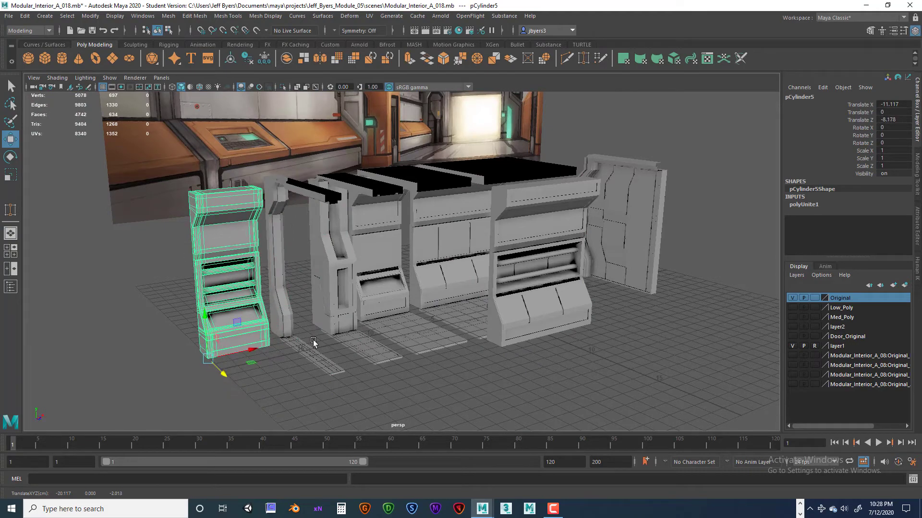
{"action": "left_click_drag", "start_coordinate": [261, 355], "coordinate": [237, 353]}
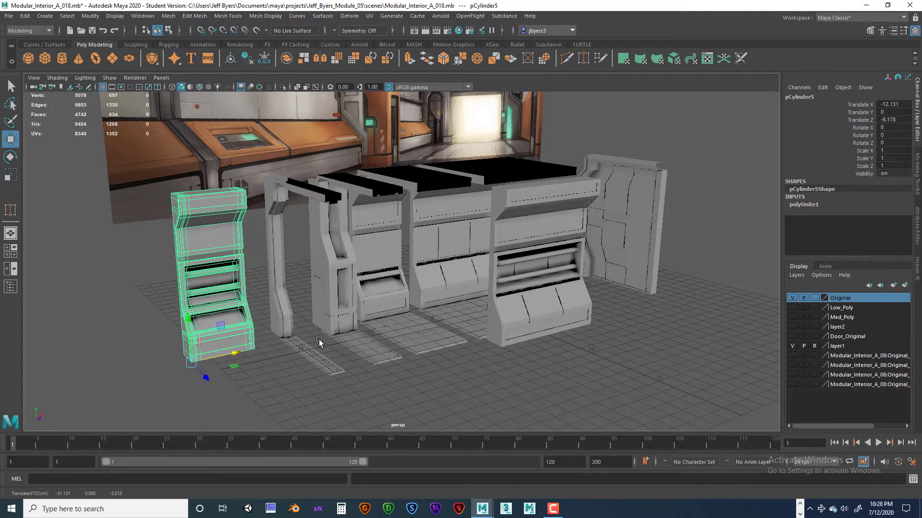
{"action": "left_click_drag", "start_coordinate": [319, 338], "coordinate": [240, 330], "text": "alt"}
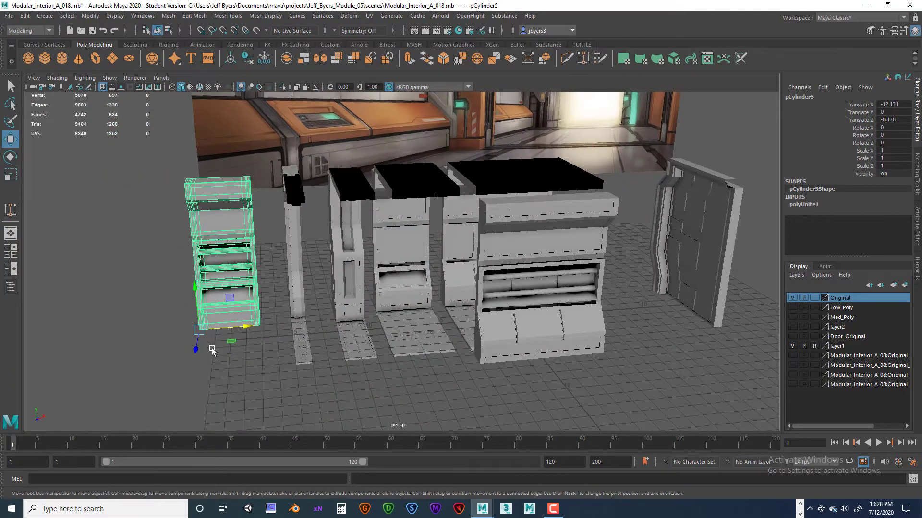
{"action": "key", "text": "ctrl+z"}
{"action": "key", "text": "ctrl+z"}
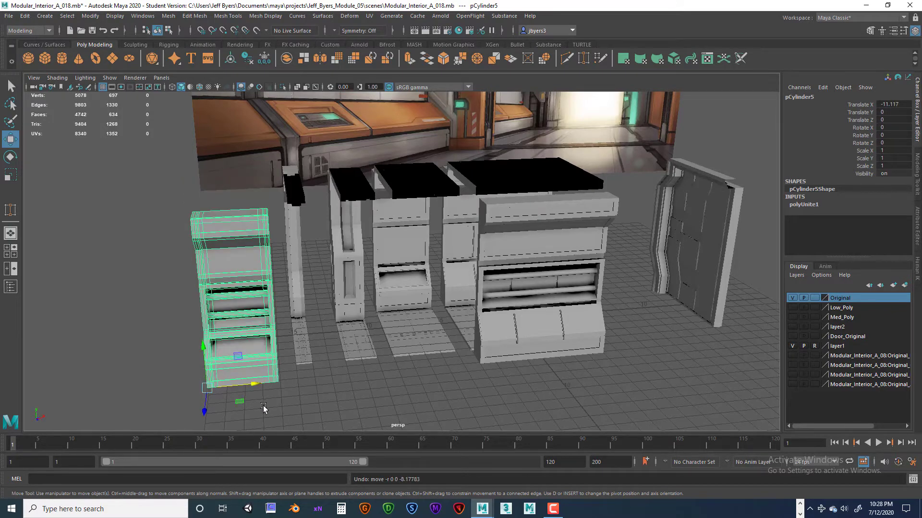
{"action": "left_click_drag", "start_coordinate": [258, 382], "coordinate": [316, 230]}
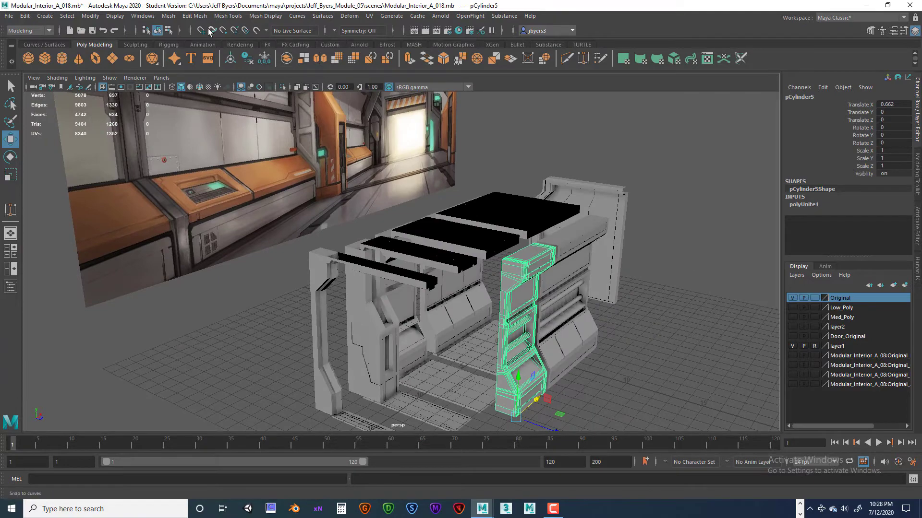
Enable grid snapping and move the thin end frame to -5 and the neighbouring pillar module to -6 in X, with their floor and ceiling pieces.
{"action": "left_click_drag", "start_coordinate": [420, 393], "coordinate": [307, 119], "text": "alt"}
{"action": "left_click_drag", "start_coordinate": [357, 227], "coordinate": [365, 294]}
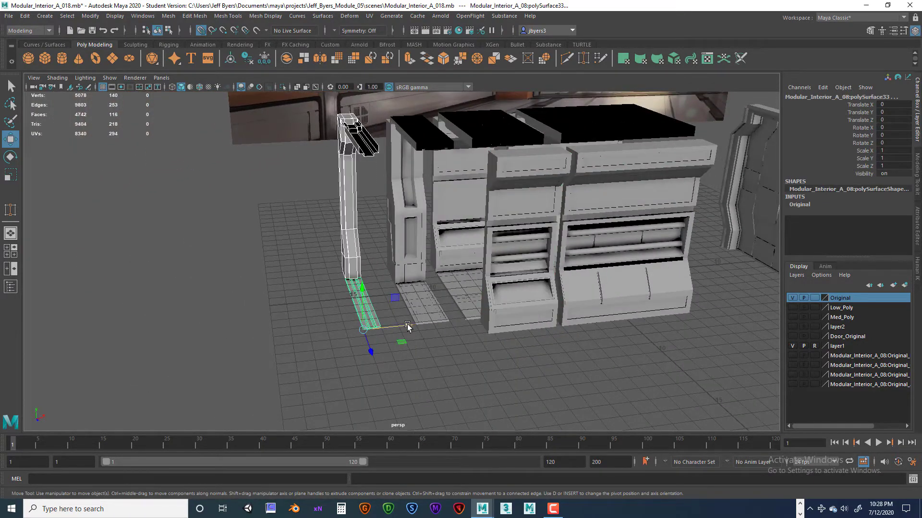
{"action": "left_click_drag", "start_coordinate": [407, 327], "coordinate": [272, 330]}
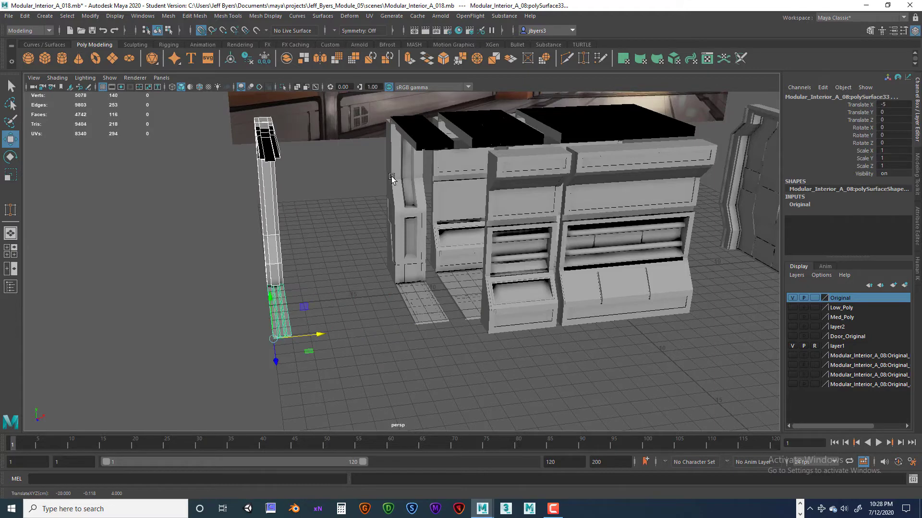
{"action": "left_click_drag", "start_coordinate": [391, 179], "coordinate": [384, 210], "text": "alt"}
{"action": "left_click_drag", "start_coordinate": [408, 335], "coordinate": [409, 332]}
{"action": "left_click_drag", "start_coordinate": [409, 331], "coordinate": [378, 236], "text": "alt"}
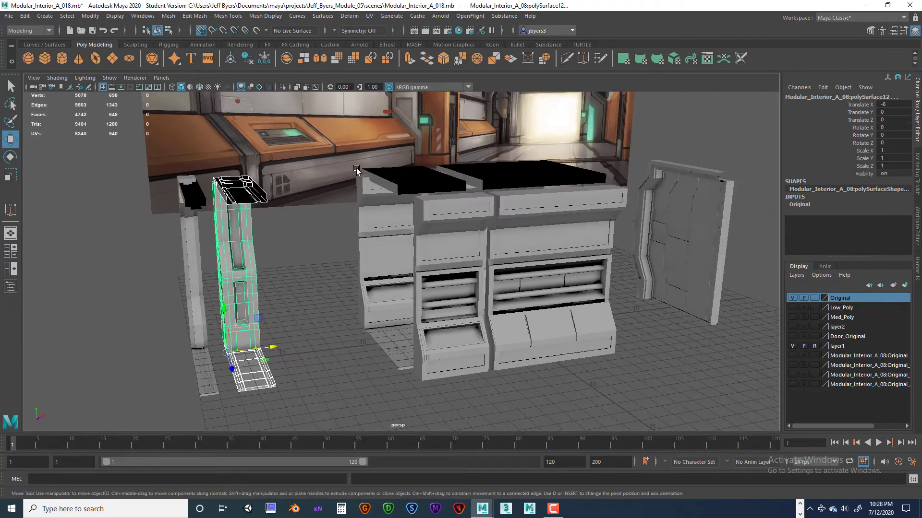
Move the narrow wall module toward the pillars and the wide wall module to -6 in X, each with its floor and ceiling pieces.
{"action": "left_click_drag", "start_coordinate": [389, 334], "coordinate": [393, 315]}
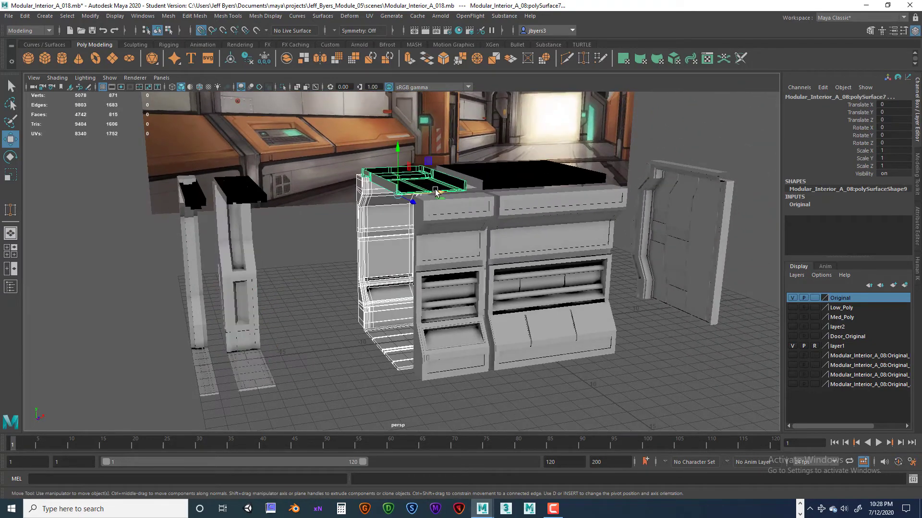
{"action": "left_click_drag", "start_coordinate": [435, 191], "coordinate": [316, 286]}
{"action": "left_click_drag", "start_coordinate": [383, 320], "coordinate": [311, 338]}
{"action": "left_click_drag", "start_coordinate": [335, 265], "coordinate": [355, 281], "text": "alt"}
{"action": "scroll", "coordinate": [354, 280], "scroll_direction": "down", "scroll_amount": 3}
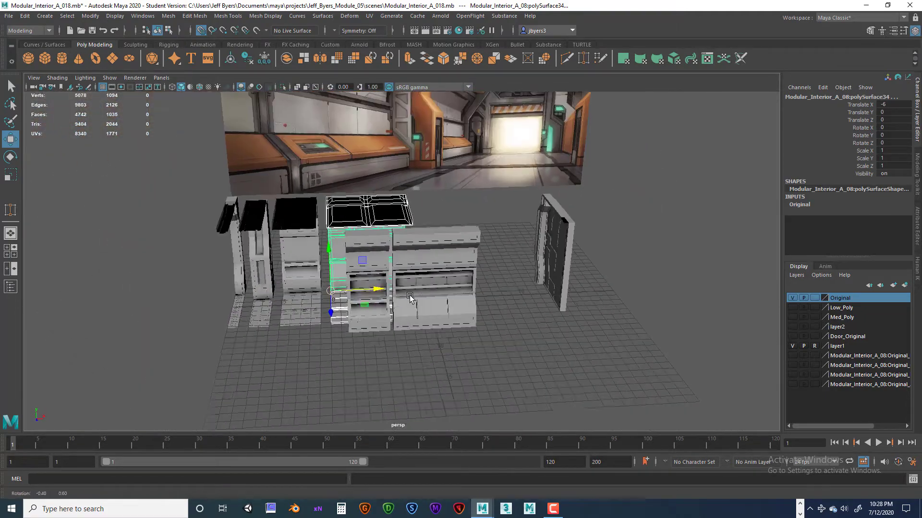
Select the door wall with its frame and move it along X, farther away from the consoles.
{"action": "left_click_drag", "start_coordinate": [405, 304], "coordinate": [434, 318], "text": "alt"}
{"action": "left_click_drag", "start_coordinate": [520, 164], "coordinate": [611, 305]}
{"action": "left_click_drag", "start_coordinate": [581, 265], "coordinate": [584, 260]}
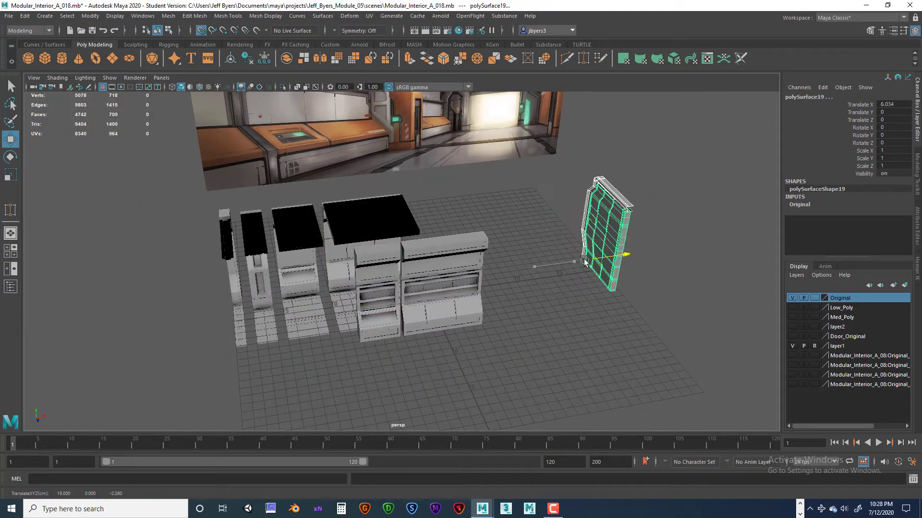
Line up both piped consoles with the wall row, placing the narrow one at X 8 and the wide one at X 8, Z -9.176.
{"action": "left_click_drag", "start_coordinate": [437, 275], "coordinate": [488, 309], "text": "alt"}
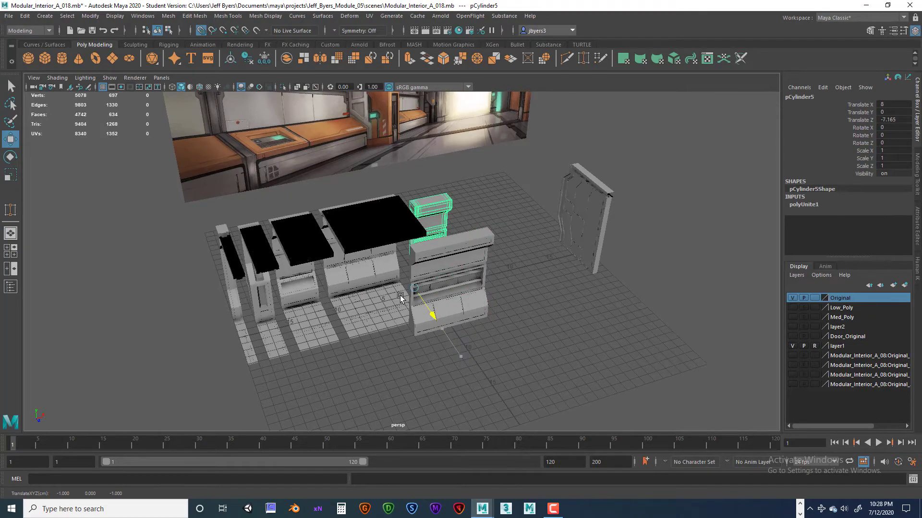
{"action": "left_click_drag", "start_coordinate": [385, 300], "coordinate": [410, 327], "text": "alt"}
{"action": "left_click", "coordinate": [454, 351]}
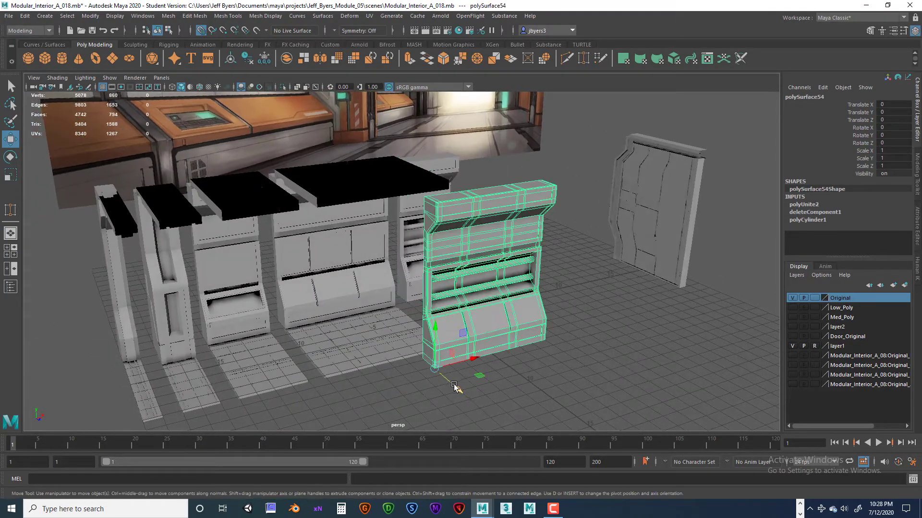
{"action": "left_click_drag", "start_coordinate": [471, 359], "coordinate": [449, 309]}
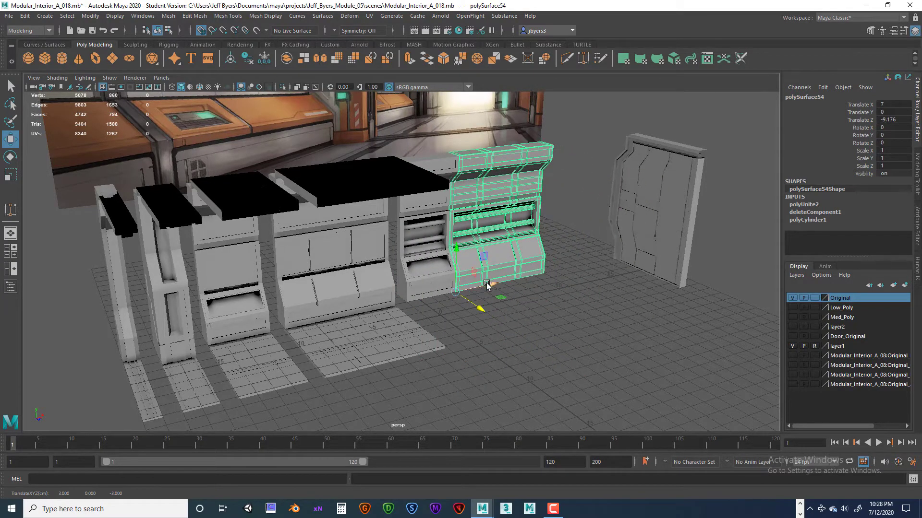
{"action": "left_click_drag", "start_coordinate": [486, 285], "coordinate": [453, 317]}
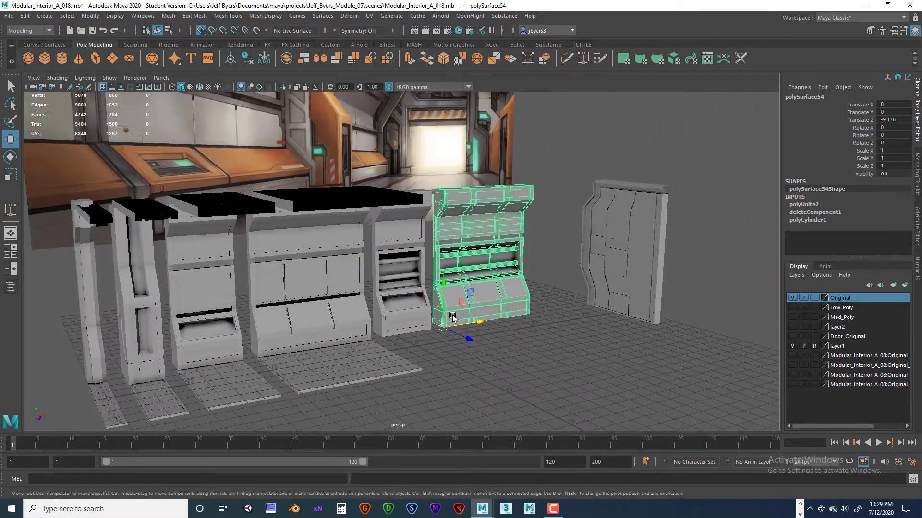
{"action": "left_click", "coordinate": [618, 252]}
{"action": "left_click_drag", "start_coordinate": [617, 252], "coordinate": [497, 283], "text": "alt"}
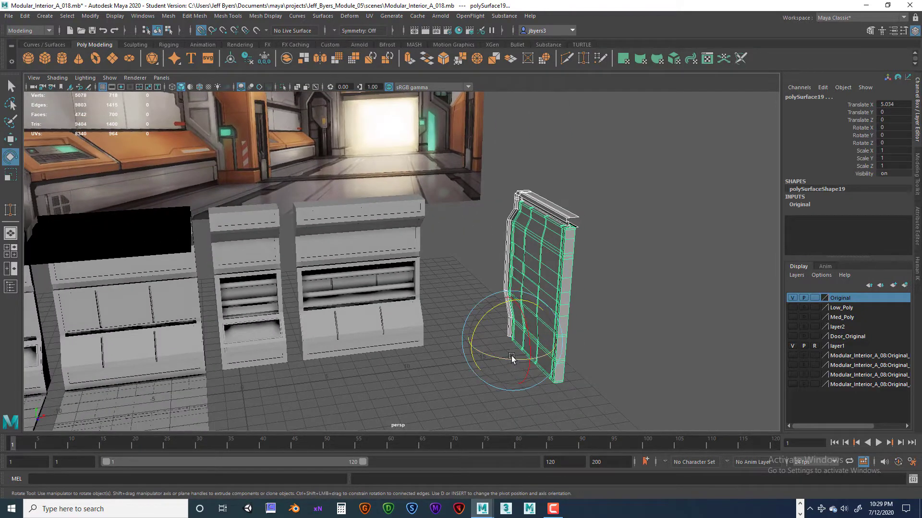
{"action": "left_click_drag", "start_coordinate": [511, 358], "coordinate": [586, 353]}
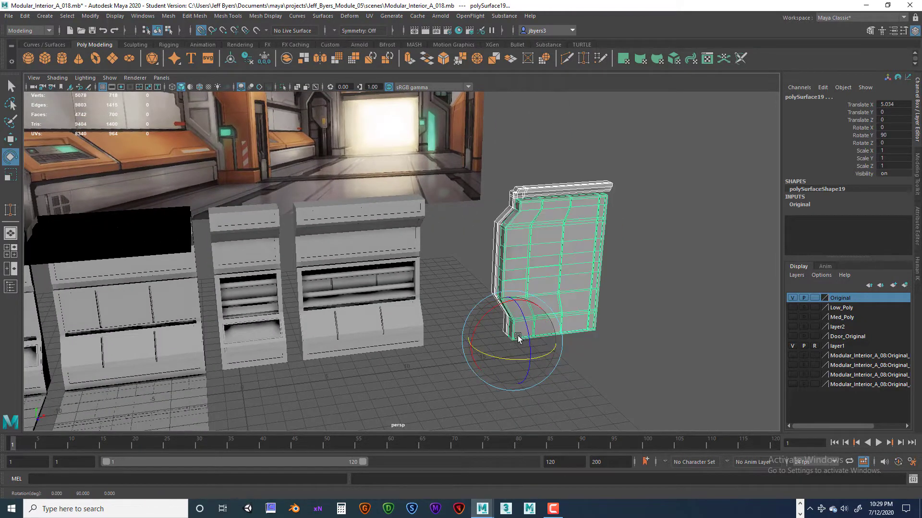
{"action": "left_click_drag", "start_coordinate": [517, 338], "coordinate": [541, 342], "text": "alt"}
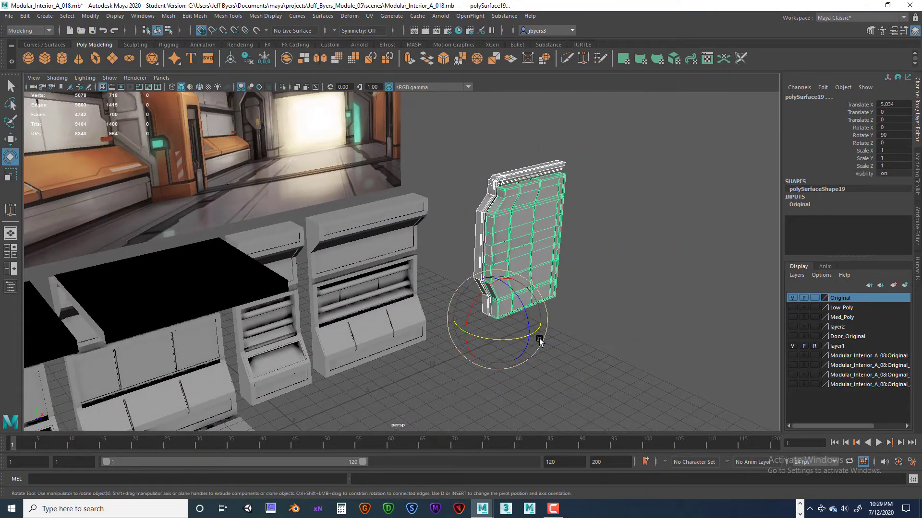
{"action": "key", "text": "ctrl+z"}
{"action": "key", "text": "ctrl+z"}
Try rotating the door frame and the door wall separately to 90 degrees about Y.
{"action": "left_click", "coordinate": [506, 310]}
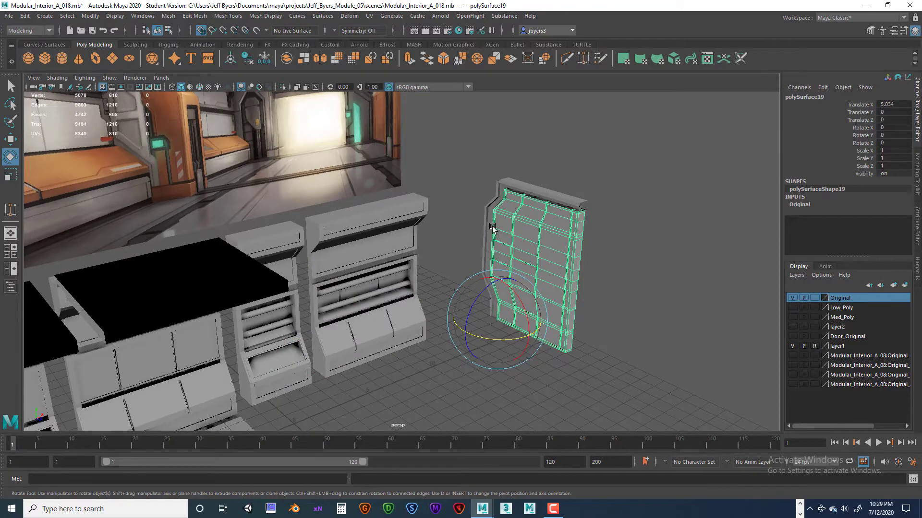
{"action": "left_click", "coordinate": [485, 257]}
{"action": "left_click_drag", "start_coordinate": [483, 337], "coordinate": [506, 330]}
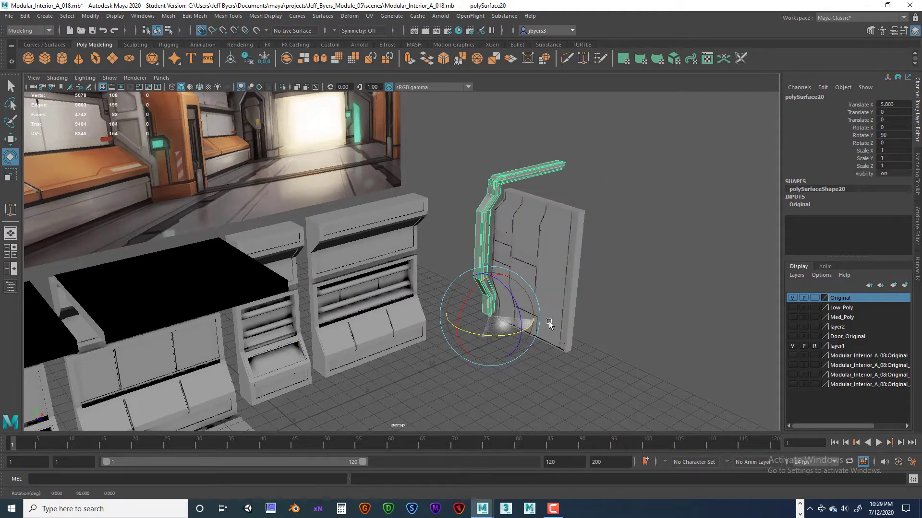
{"action": "left_click", "coordinate": [548, 287]}
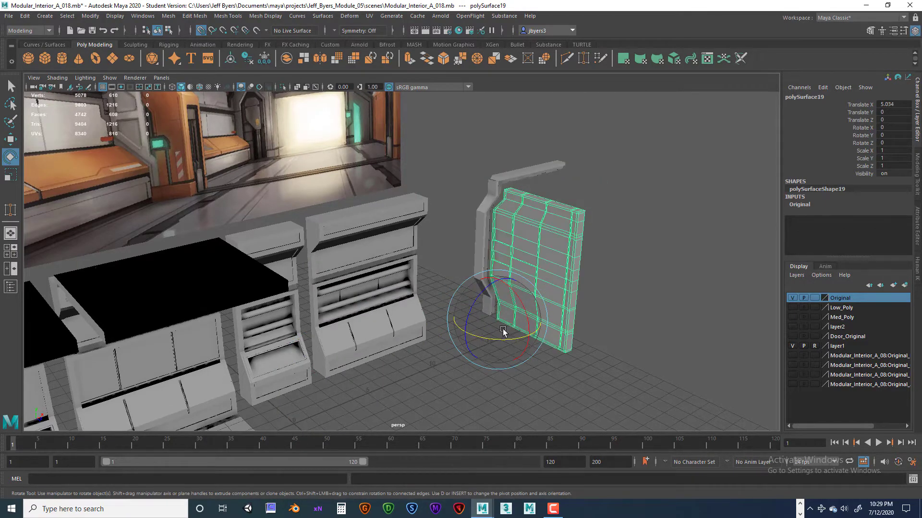
{"action": "left_click_drag", "start_coordinate": [509, 337], "coordinate": [369, 307]}
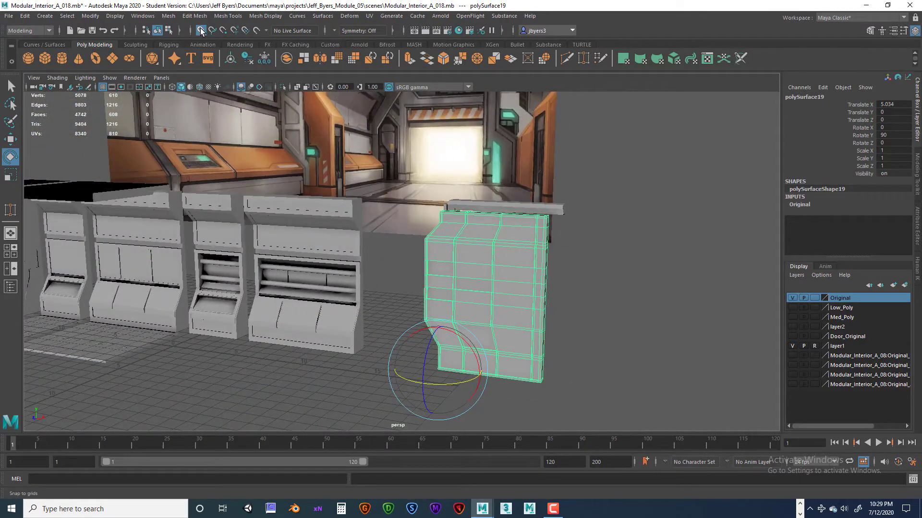
Try to move the rotated door frame and door wall separately along X toward the wide piped console.
{"action": "left_click", "coordinate": [458, 211]}
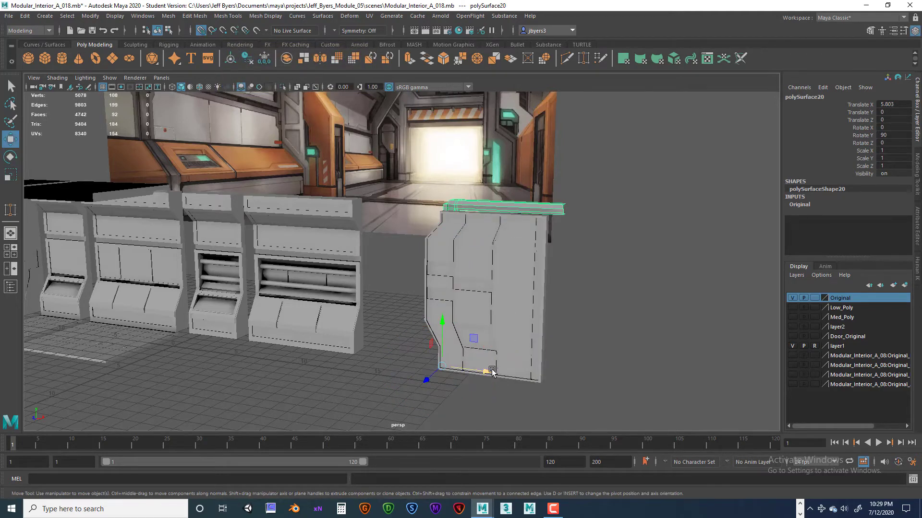
{"action": "left_click_drag", "start_coordinate": [424, 368], "coordinate": [392, 368]}
{"action": "left_click", "coordinate": [466, 330]}
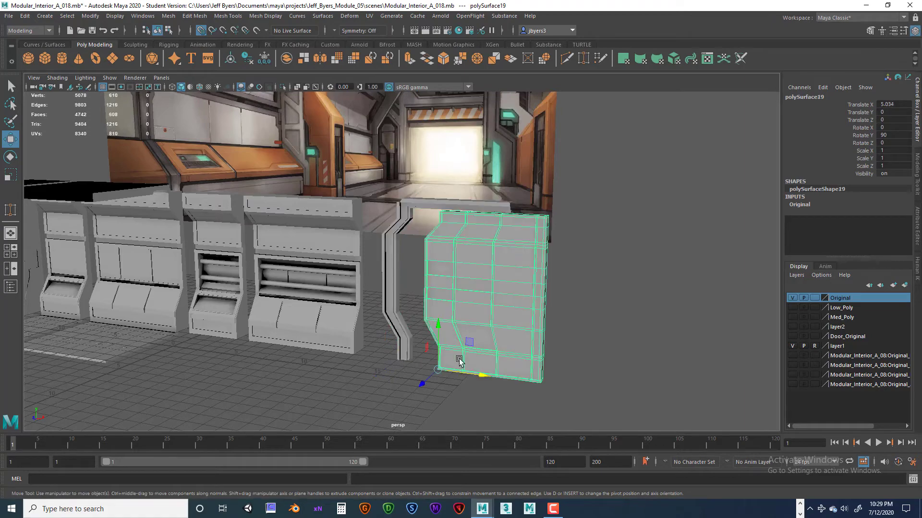
{"action": "left_click_drag", "start_coordinate": [456, 342], "coordinate": [428, 342], "text": "alt"}
{"action": "scroll", "coordinate": [399, 344], "scroll_direction": "up", "scroll_amount": 4}
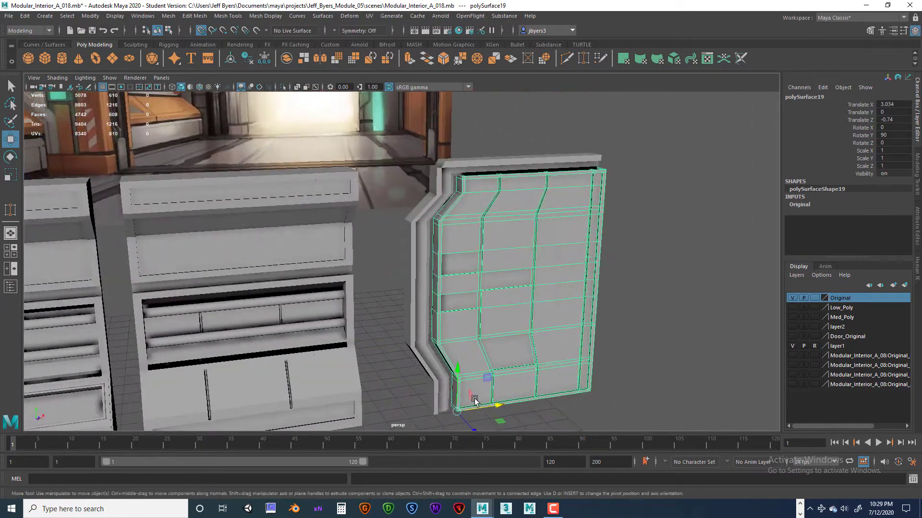
{"action": "left_click_drag", "start_coordinate": [447, 410], "coordinate": [398, 374]}
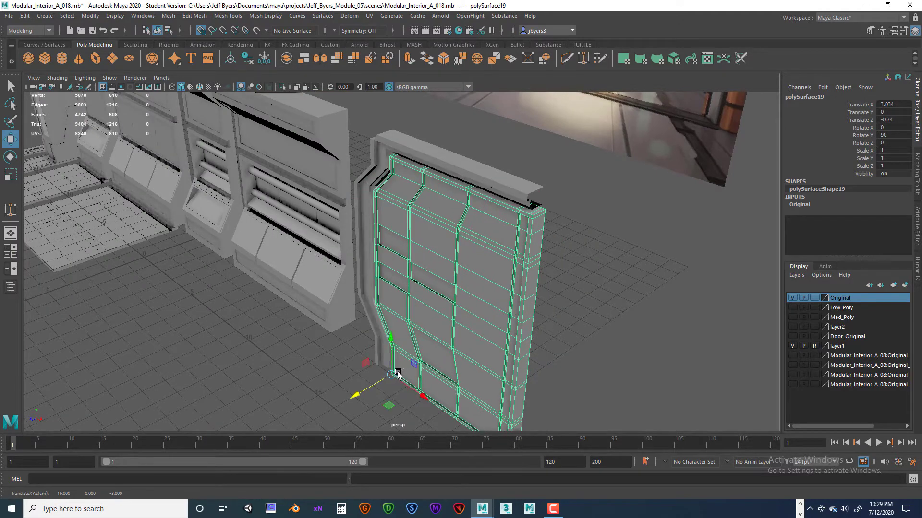
Undo the recent moves and rotations of the door wall and frame, back through the last console moves.
{"action": "key", "text": "ctrl+z"}
{"action": "key", "text": "ctrl+z"}
{"action": "key", "text": "ctrl+z"}
{"action": "key", "text": "ctrl+z"}
{"action": "key", "text": "ctrl+z"}
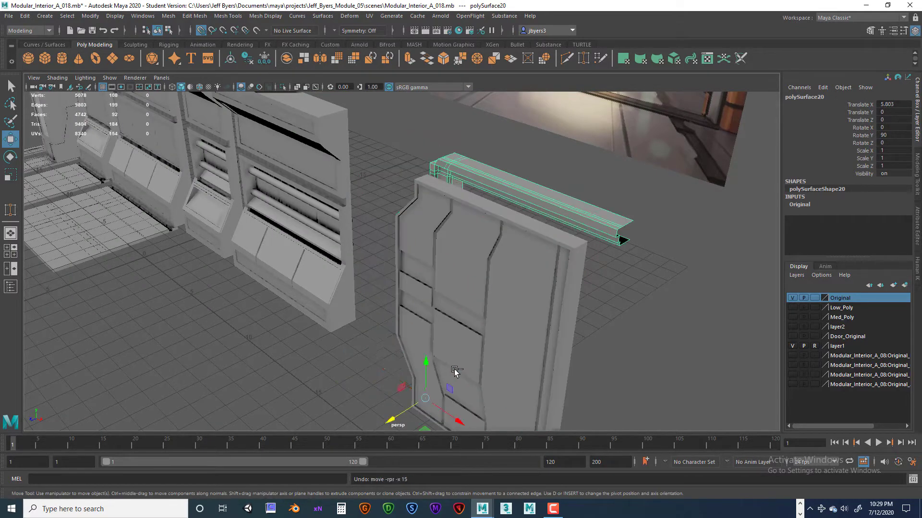
{"action": "key", "text": "ctrl+z"}
{"action": "key", "text": "ctrl+z"}
{"action": "key", "text": "ctrl+z"}
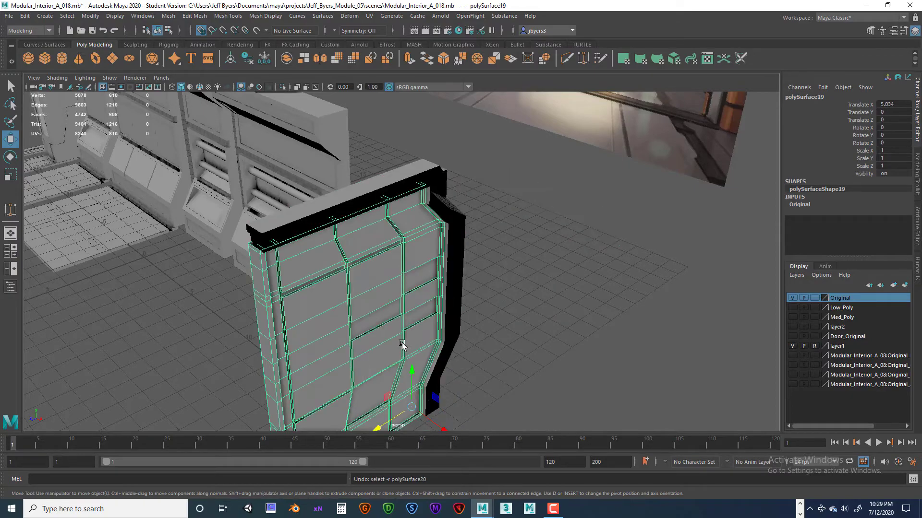
{"action": "left_click_drag", "start_coordinate": [402, 344], "coordinate": [482, 286], "text": "alt"}
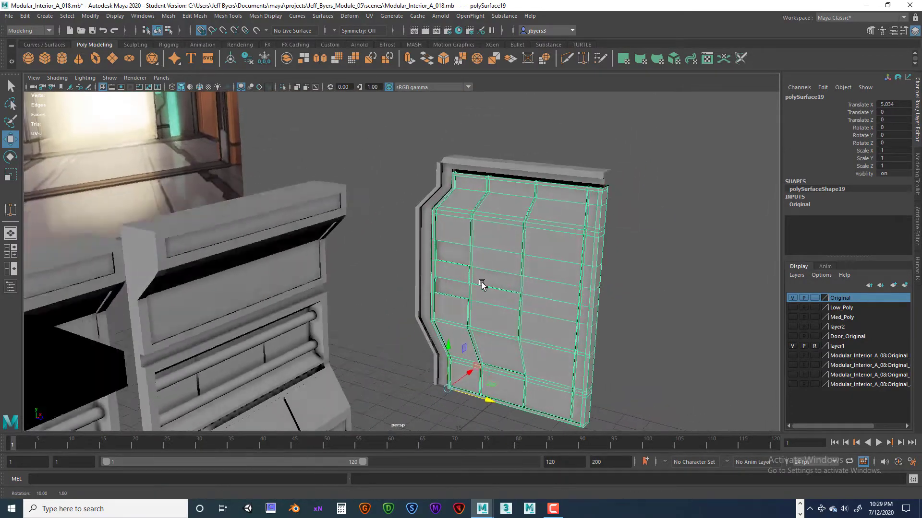
{"action": "middle_click_drag", "start_coordinate": [482, 285], "coordinate": [457, 304], "text": "alt"}
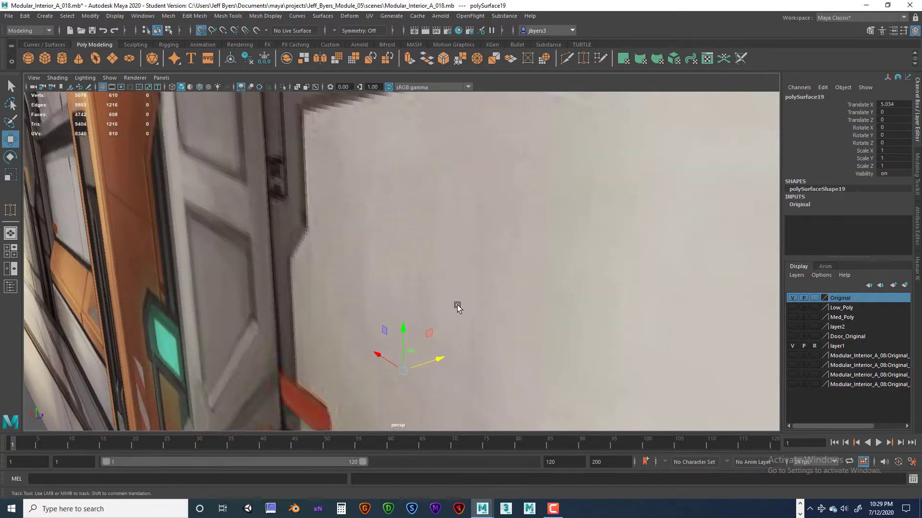
{"action": "left_click_drag", "start_coordinate": [457, 305], "coordinate": [538, 300], "text": "alt"}
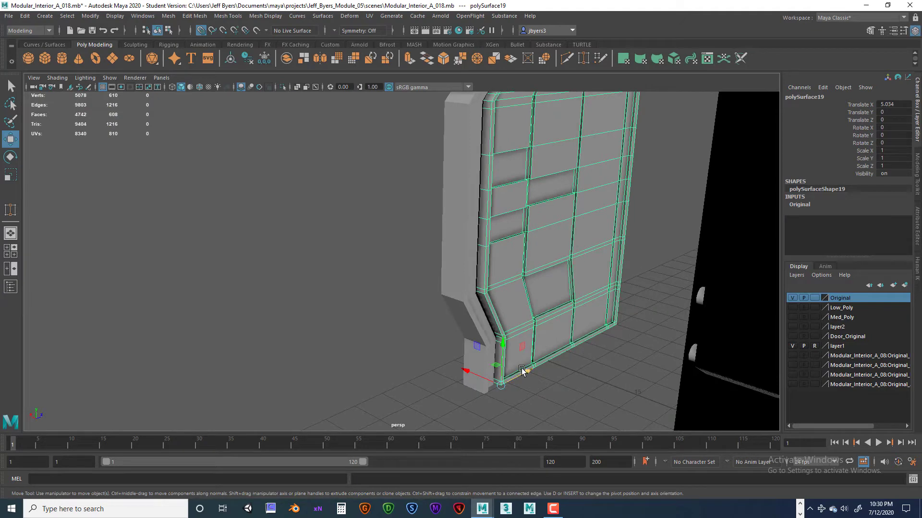
{"action": "key", "text": "ctrl+z"}
{"action": "key", "text": "ctrl+z"}
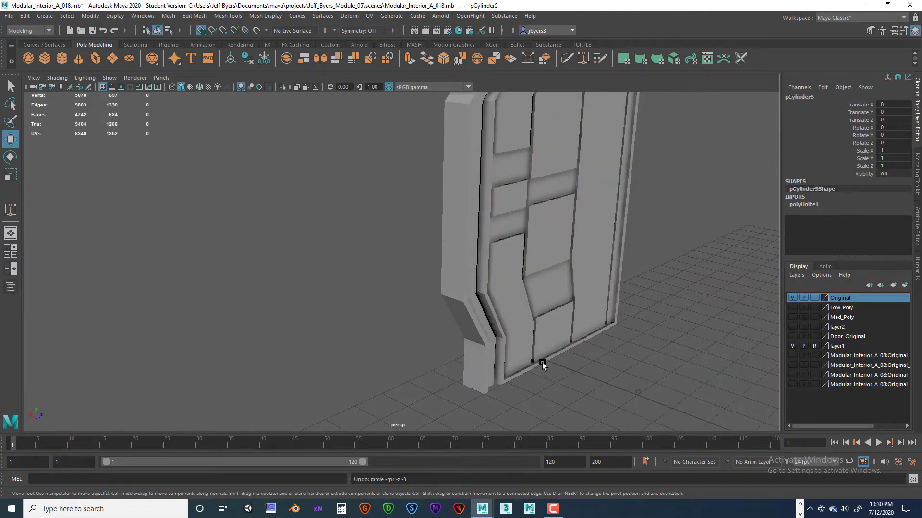
Try to move the door wall along X to 8.034, away from its frame.
{"action": "scroll", "coordinate": [542, 362], "scroll_direction": "up", "scroll_amount": 3}
{"action": "left_click", "coordinate": [582, 354]}
{"action": "left_click_drag", "start_coordinate": [580, 376], "coordinate": [456, 308], "text": "alt"}
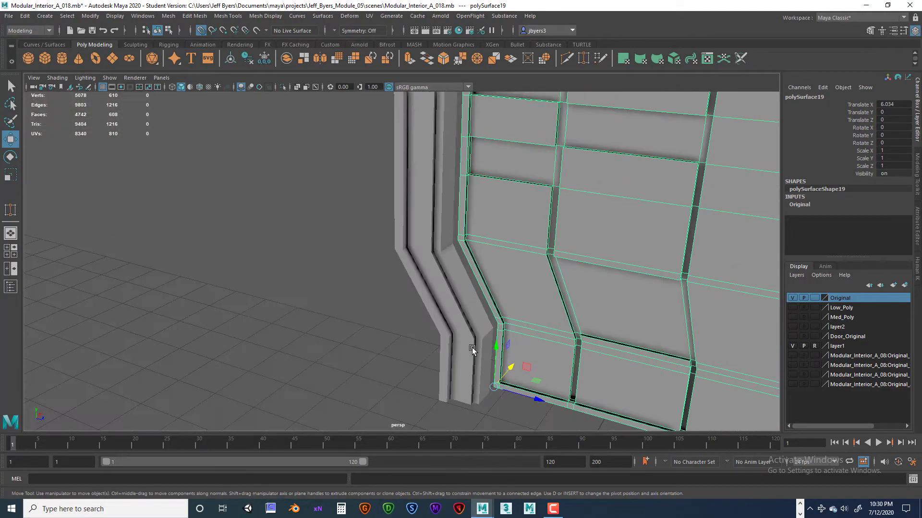
{"action": "mouse_move", "coordinate": [472, 351]}
{"action": "left_mouse_down", "text": "alt"}
{"action": "mouse_move", "coordinate": [442, 350]}
{"action": "mouse_move", "coordinate": [464, 352]}
{"action": "left_mouse_up", "text": "alt"}
{"action": "scroll", "coordinate": [463, 352], "scroll_direction": "down", "scroll_amount": 10}
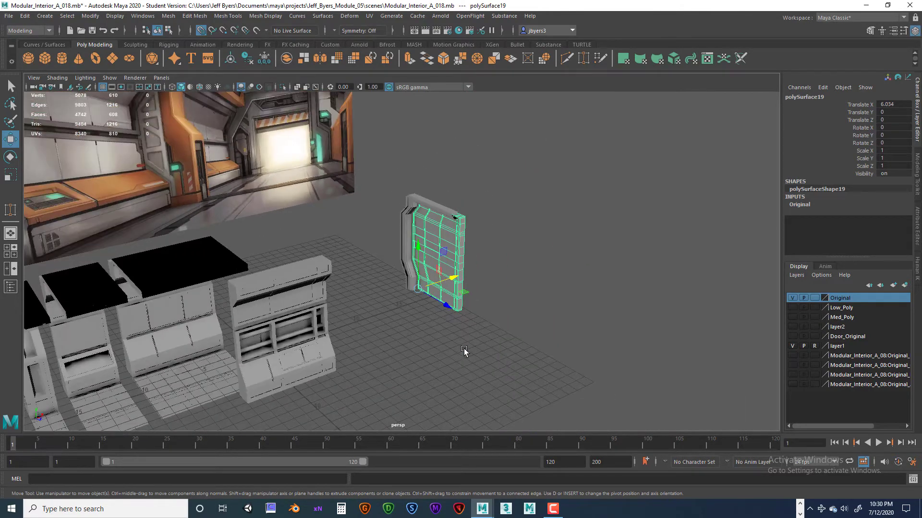
{"action": "key", "text": "shift+z"}
{"action": "middle_click_drag", "start_coordinate": [378, 332], "coordinate": [441, 320]}
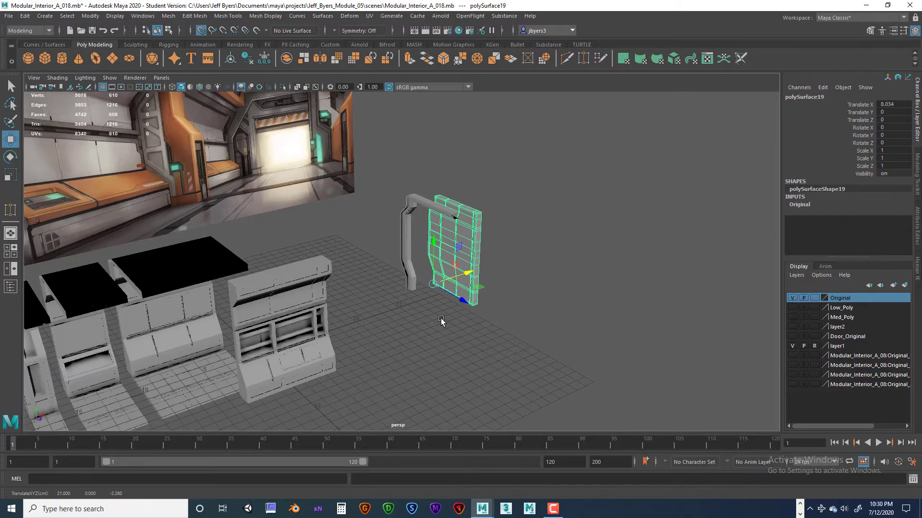
{"action": "left_click_drag", "start_coordinate": [367, 332], "coordinate": [494, 298], "text": "alt"}
Place the wide piped console at X 9, Z -9.176 and the narrow one at X 8, Z -9.165 in the wall row.
{"action": "left_click", "coordinate": [496, 297]}
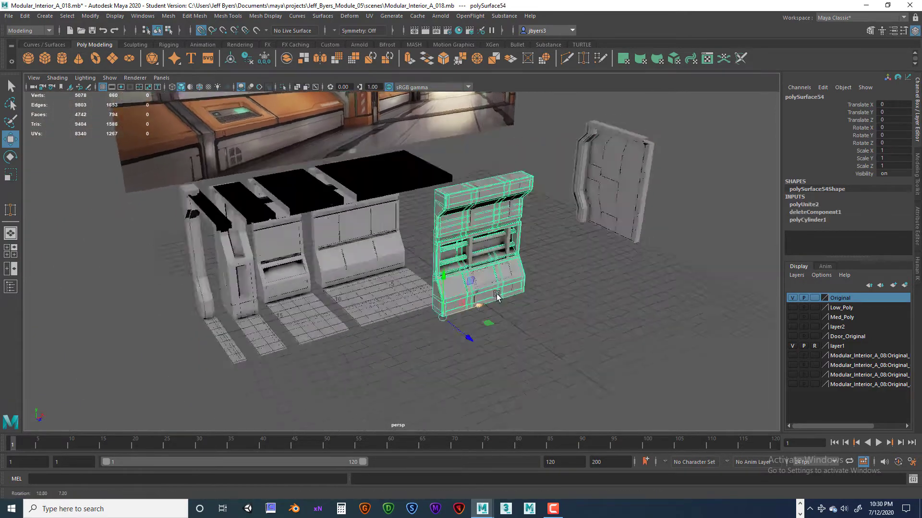
{"action": "middle_click_drag", "start_coordinate": [497, 296], "coordinate": [489, 290], "text": "alt"}
{"action": "middle_click_drag", "start_coordinate": [462, 336], "coordinate": [513, 322]}
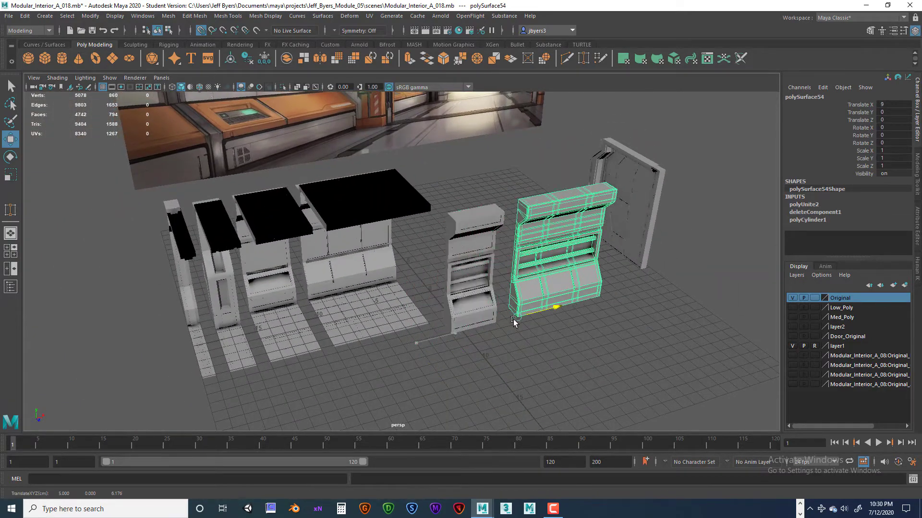
{"action": "left_click", "coordinate": [468, 321]}
{"action": "middle_click_drag", "start_coordinate": [471, 362], "coordinate": [396, 287]}
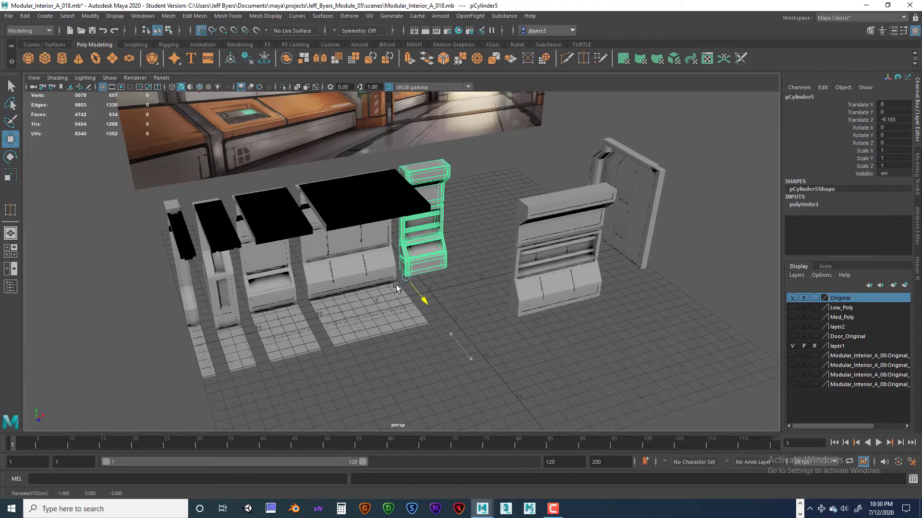
{"action": "left_click", "coordinate": [574, 267]}
{"action": "middle_click_drag", "start_coordinate": [539, 340], "coordinate": [441, 284]}
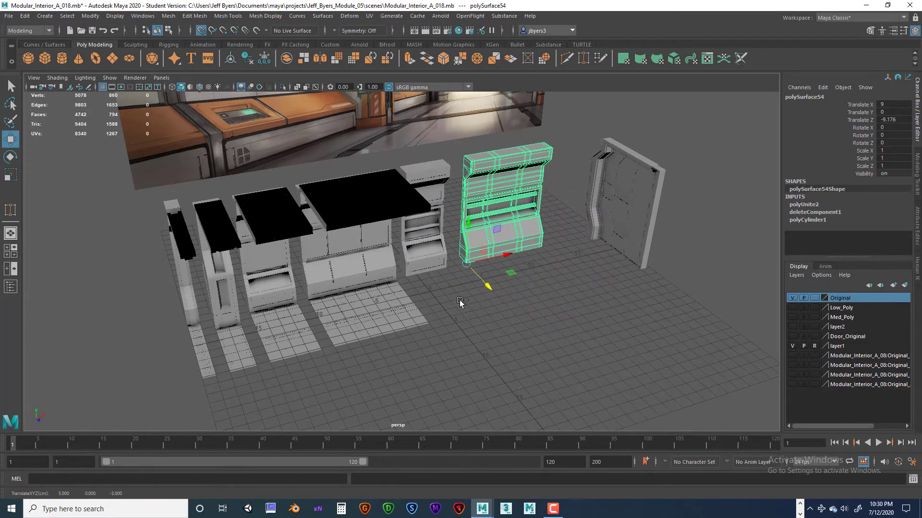
Check the spacing and pivot positions of the wall, console and door modules along the row.
{"action": "left_click_drag", "start_coordinate": [459, 304], "coordinate": [402, 327]}
{"action": "key", "text": "f"}
{"action": "left_click", "coordinate": [469, 283]}
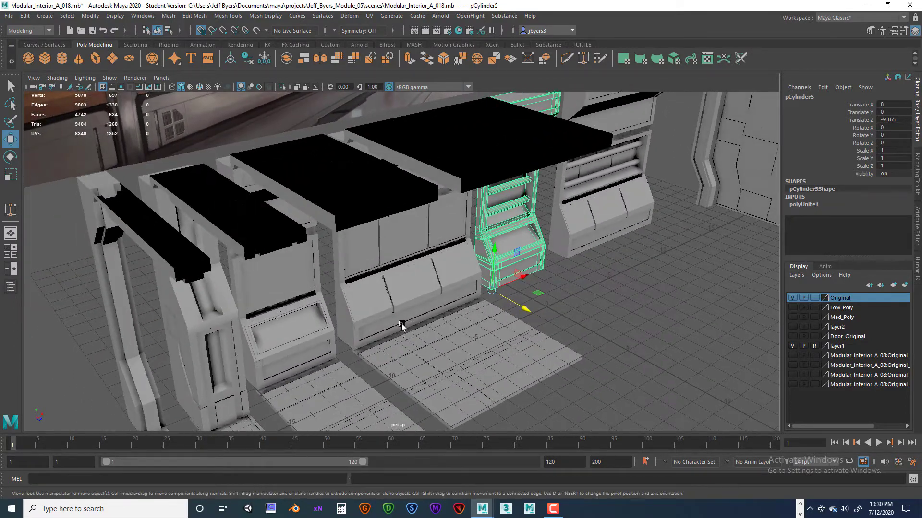
{"action": "left_click", "coordinate": [405, 315]}
{"action": "left_click_drag", "start_coordinate": [478, 323], "coordinate": [629, 287], "text": "alt"}
{"action": "left_click", "coordinate": [497, 265]}
{"action": "left_click", "coordinate": [564, 277]}
{"action": "left_click", "coordinate": [626, 286]}
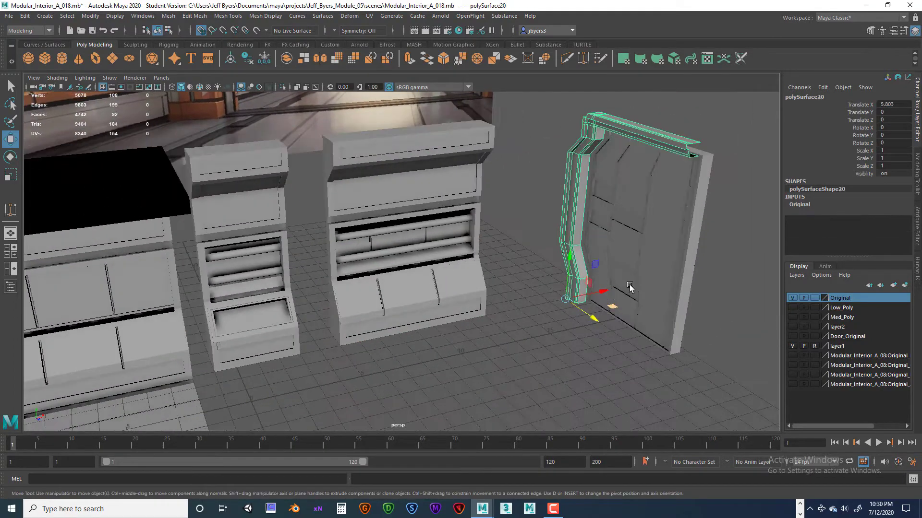
Move the door wall to X 5.46 without grid snapping so that it sits against its frame.
{"action": "left_click", "coordinate": [629, 287]}
{"action": "left_click_drag", "start_coordinate": [596, 318], "coordinate": [584, 291], "text": "alt"}
{"action": "scroll", "coordinate": [585, 292], "scroll_direction": "up", "scroll_amount": 3}
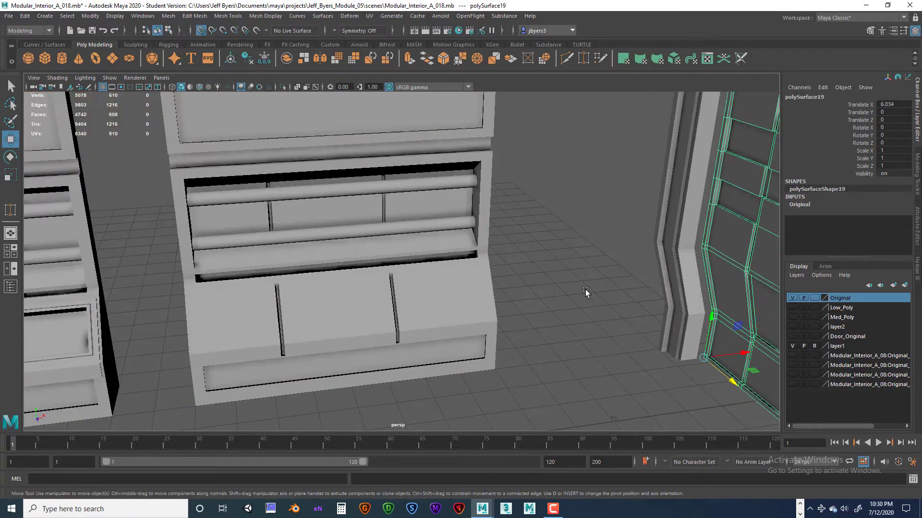
{"action": "scroll", "coordinate": [589, 292], "scroll_direction": "down", "scroll_amount": 3}
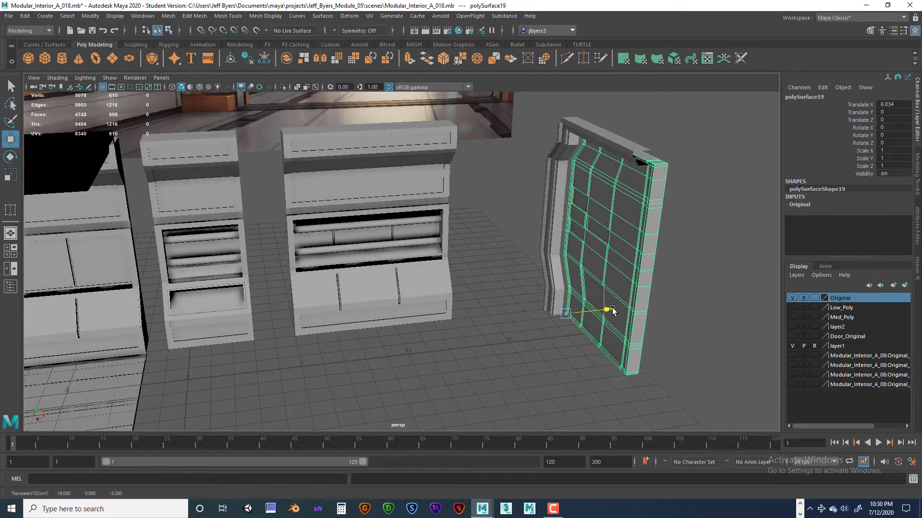
{"action": "left_click_drag", "start_coordinate": [612, 311], "coordinate": [603, 306]}
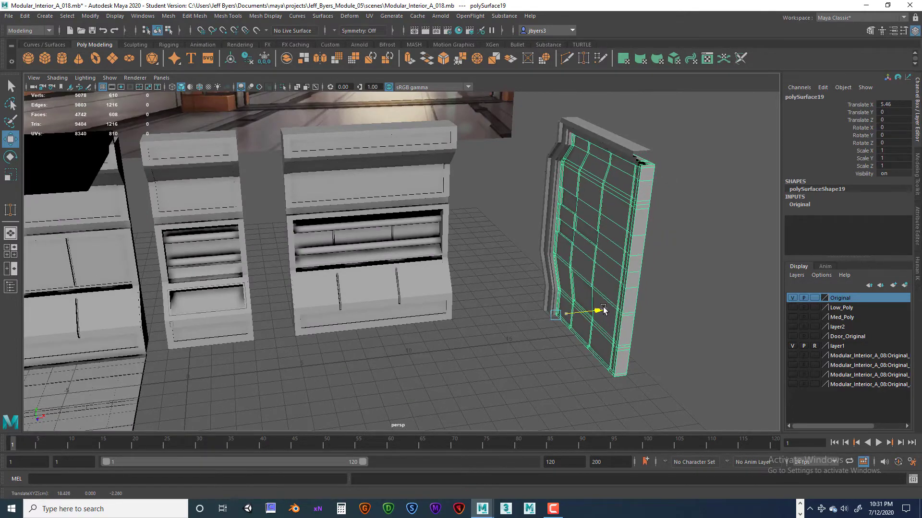
{"action": "scroll", "coordinate": [632, 280], "scroll_direction": "up", "scroll_amount": 5}
{"action": "left_click_drag", "start_coordinate": [632, 280], "coordinate": [456, 323], "text": "alt"}
{"action": "scroll", "coordinate": [517, 328], "scroll_direction": "up", "scroll_amount": 2}
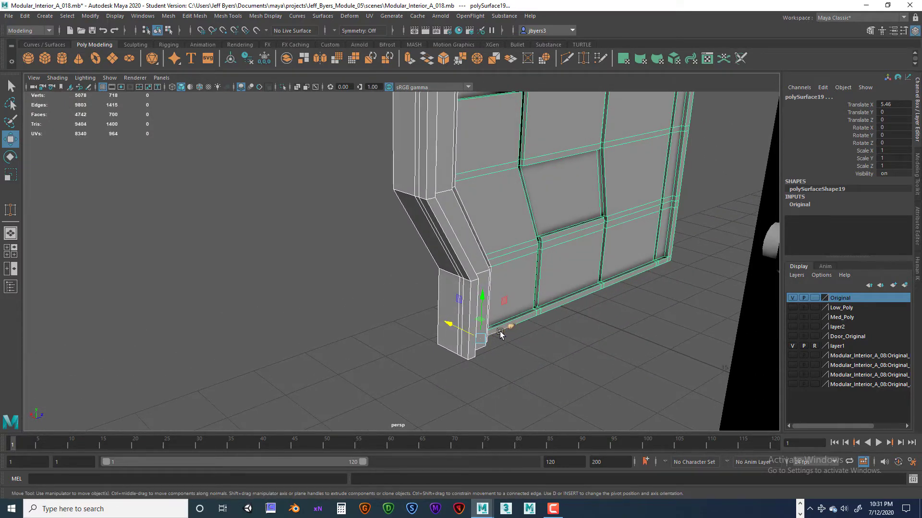
Snap the pivots of the door wall and its frame to vertices at the frame's lower outer corner.
{"action": "left_click", "coordinate": [503, 329], "text": "shift"}
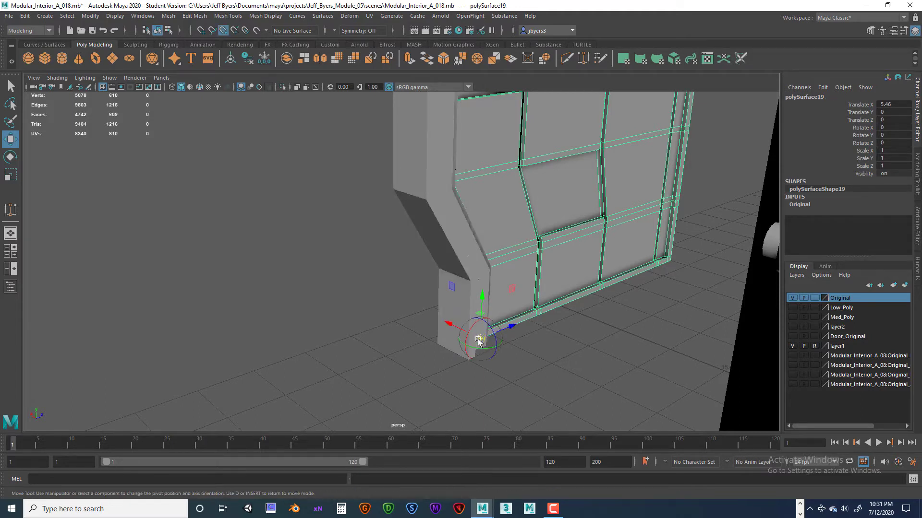
{"action": "left_click", "coordinate": [477, 285]}
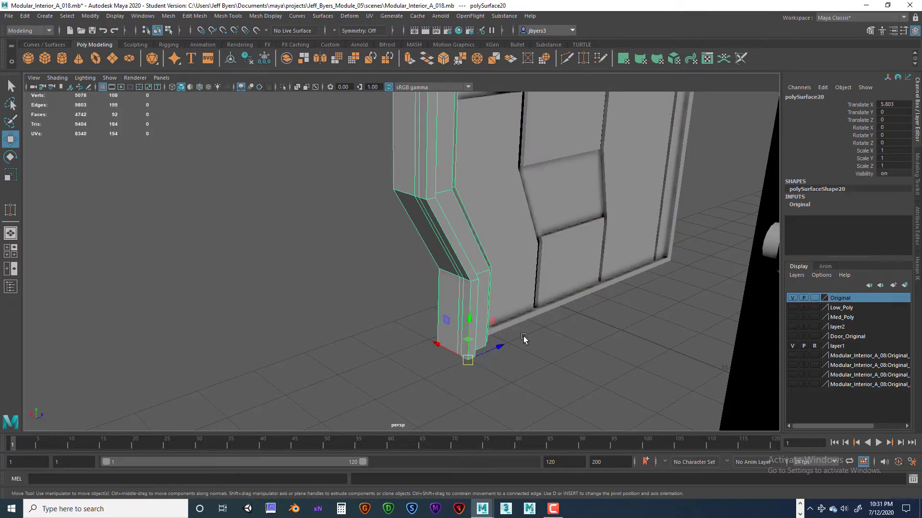
{"action": "left_click_drag", "start_coordinate": [551, 350], "coordinate": [425, 350], "text": "alt"}
Rotate the door wall and its frame together to 90 degrees about Y and move them along X beside the wide console.
{"action": "left_click", "coordinate": [457, 335], "text": "shift"}
{"action": "scroll", "coordinate": [450, 339], "scroll_direction": "down", "scroll_amount": 5}
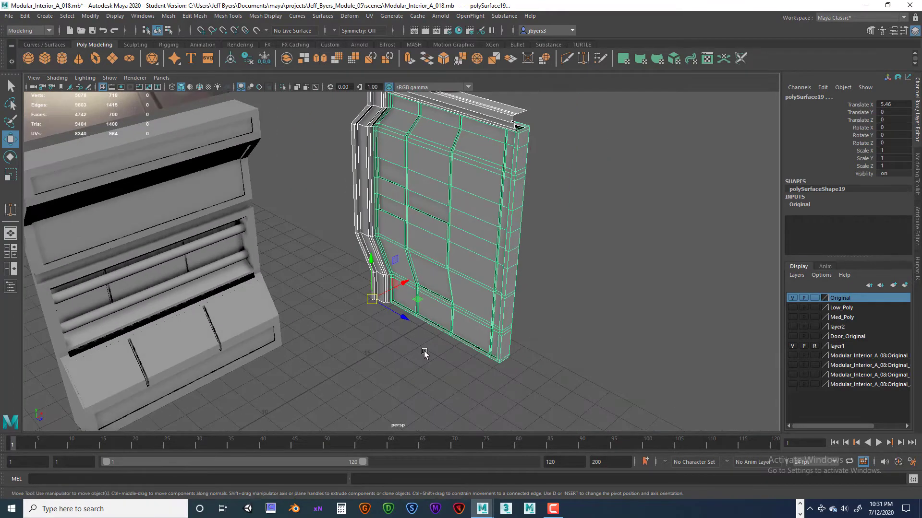
{"action": "key", "text": "e"}
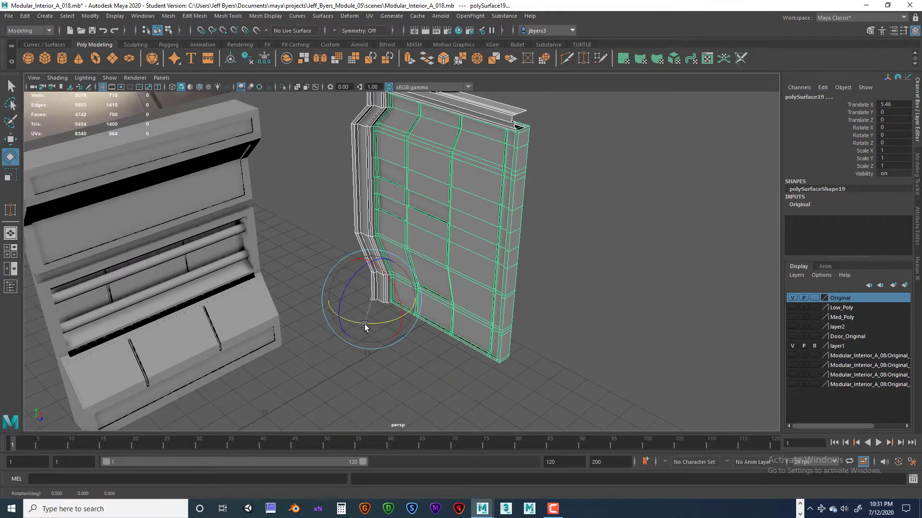
{"action": "left_click_drag", "start_coordinate": [366, 324], "coordinate": [425, 310]}
{"action": "left_click_drag", "start_coordinate": [446, 342], "coordinate": [364, 358], "text": "alt"}
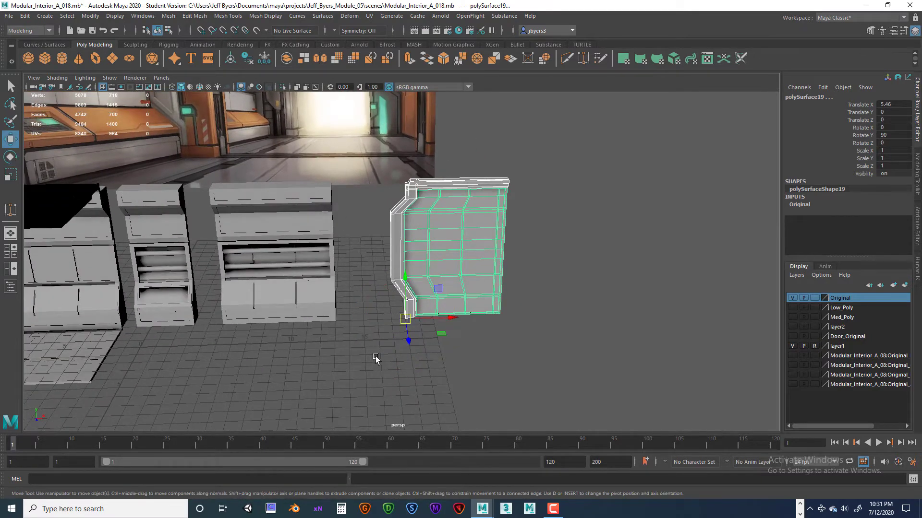
{"action": "left_click_drag", "start_coordinate": [446, 322], "coordinate": [401, 325]}
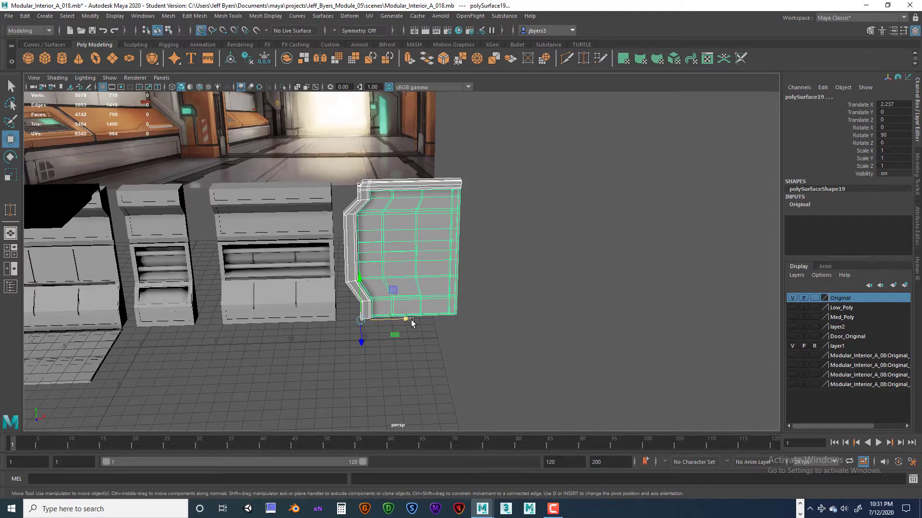
{"action": "left_click_drag", "start_coordinate": [411, 323], "coordinate": [366, 325]}
Snap the narrow piped console to the neighbouring wall's lower corner vertex to align its depth, and space it out at X 8.
{"action": "left_click_drag", "start_coordinate": [285, 310], "coordinate": [391, 253], "text": "alt"}
{"action": "right_click_drag", "start_coordinate": [391, 252], "coordinate": [419, 255], "text": "alt"}
{"action": "left_click_drag", "start_coordinate": [437, 255], "coordinate": [370, 283], "text": "alt"}
{"action": "scroll", "coordinate": [365, 284], "scroll_direction": "up", "scroll_amount": 4}
{"action": "scroll", "coordinate": [370, 283], "scroll_direction": "up", "scroll_amount": 6}
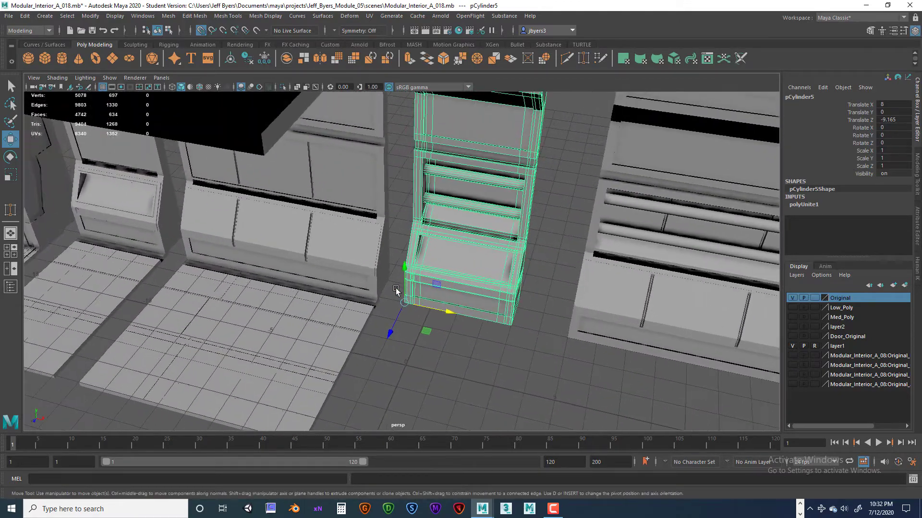
{"action": "scroll", "coordinate": [377, 286], "scroll_direction": "up", "scroll_amount": 5}
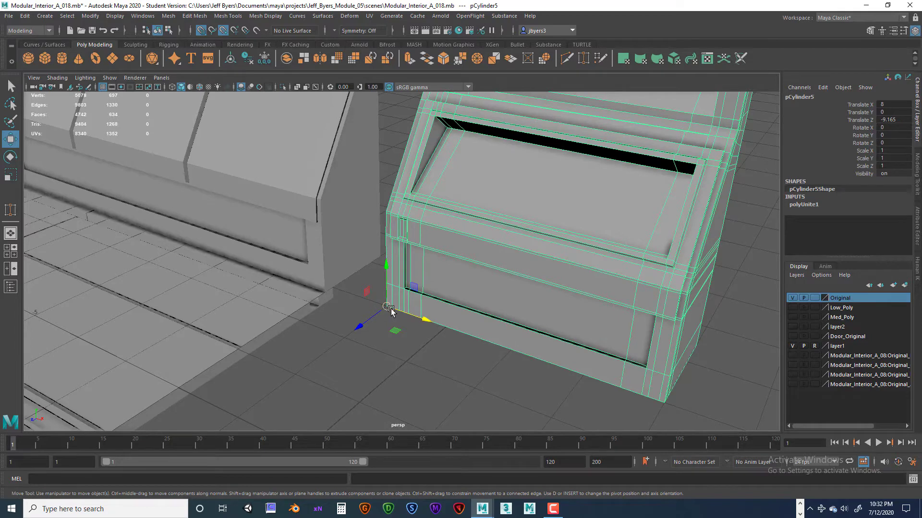
{"action": "left_click_drag", "start_coordinate": [387, 308], "coordinate": [328, 291]}
{"action": "left_click_drag", "start_coordinate": [356, 319], "coordinate": [331, 302], "text": "alt"}
{"action": "scroll", "coordinate": [340, 303], "scroll_direction": "up", "scroll_amount": 4}
{"action": "middle_click_drag", "start_coordinate": [341, 304], "coordinate": [466, 324], "text": "alt"}
{"action": "scroll", "coordinate": [465, 324], "scroll_direction": "up", "scroll_amount": 3}
{"action": "scroll", "coordinate": [465, 324], "scroll_direction": "up", "scroll_amount": 2}
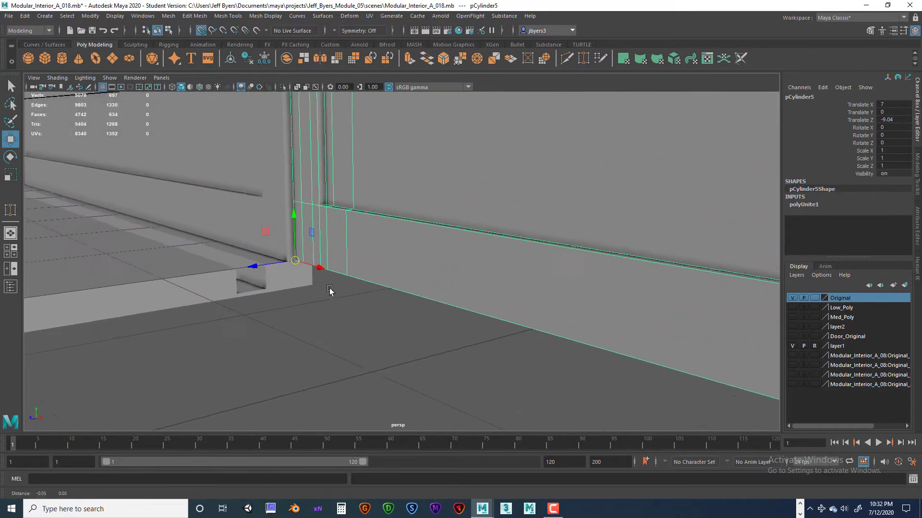
{"action": "middle_click_drag", "start_coordinate": [329, 289], "coordinate": [444, 314], "text": "alt"}
{"action": "scroll", "coordinate": [445, 313], "scroll_direction": "up", "scroll_amount": 2}
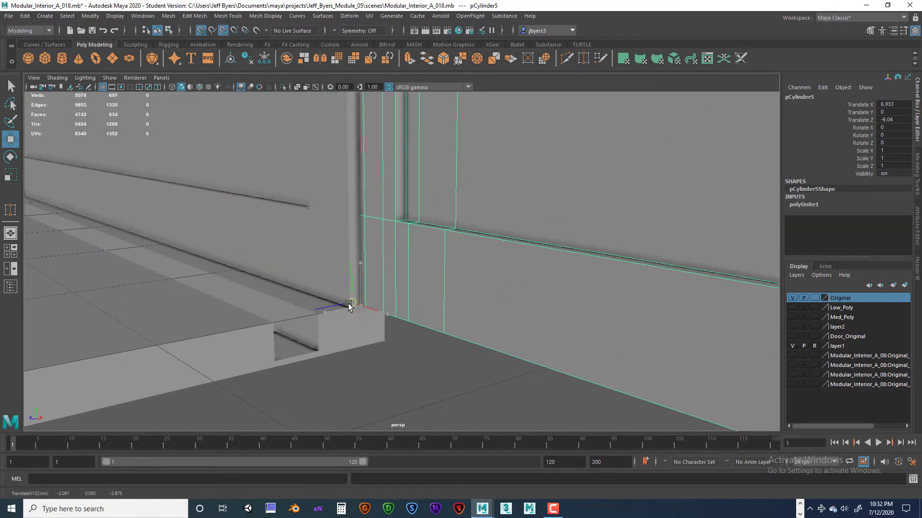
{"action": "scroll", "coordinate": [388, 332], "scroll_direction": "down", "scroll_amount": 2}
{"action": "left_click_drag", "start_coordinate": [388, 333], "coordinate": [441, 270], "text": "alt"}
{"action": "scroll", "coordinate": [410, 312], "scroll_direction": "down", "scroll_amount": 6}
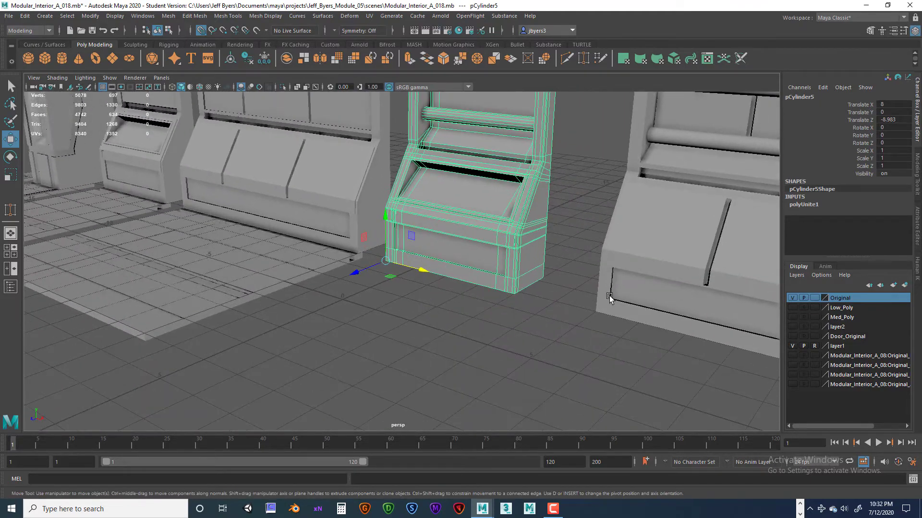
Snap the wide piped console's depth in line with the narrow console and place it at X 8 with a gap between them.
{"action": "left_click", "coordinate": [610, 297]}
{"action": "left_click_drag", "start_coordinate": [609, 298], "coordinate": [528, 320], "text": "alt"}
{"action": "scroll", "coordinate": [476, 323], "scroll_direction": "up", "scroll_amount": 3}
{"action": "right_click_drag", "start_coordinate": [528, 320], "coordinate": [466, 313], "text": "alt"}
{"action": "scroll", "coordinate": [466, 313], "scroll_direction": "down", "scroll_amount": 6}
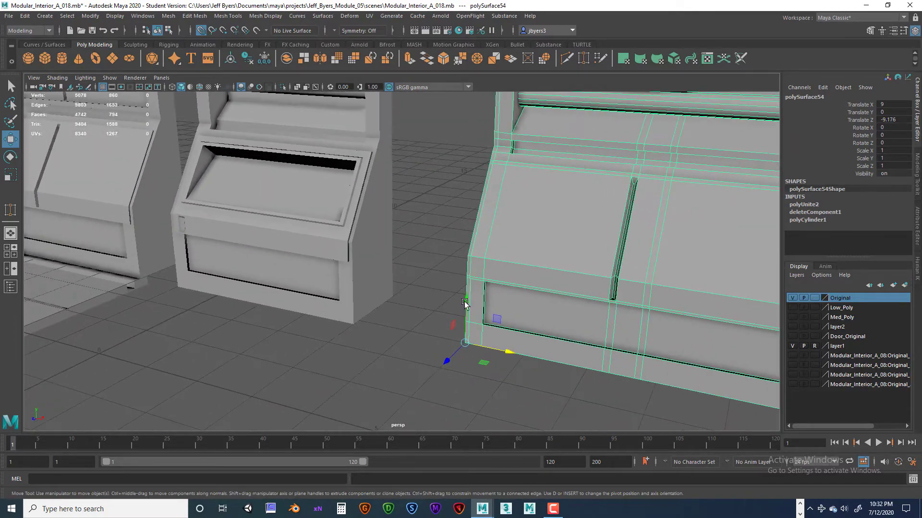
{"action": "left_click_drag", "start_coordinate": [462, 344], "coordinate": [415, 339]}
{"action": "right_click_drag", "start_coordinate": [416, 339], "coordinate": [397, 312], "text": "alt"}
{"action": "mouse_move", "coordinate": [397, 313]}
{"action": "left_mouse_down", "text": "alt"}
{"action": "mouse_move", "coordinate": [411, 315]}
{"action": "mouse_move", "coordinate": [346, 329]}
{"action": "mouse_move", "coordinate": [382, 314]}
{"action": "left_mouse_up", "text": "alt"}
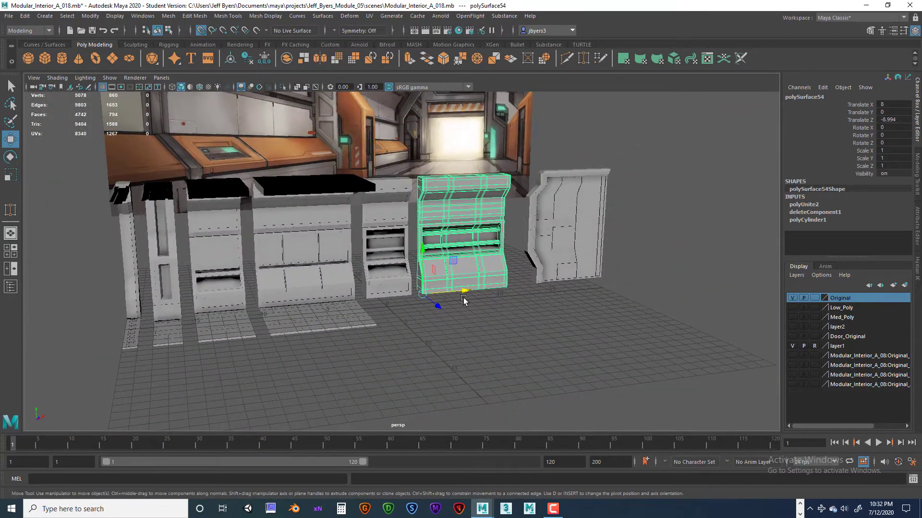
Try rotating the door wall and its frame to 0 degrees about Y, and return them to 90 degrees.
{"action": "scroll", "coordinate": [463, 301], "scroll_direction": "down", "scroll_amount": 2}
{"action": "scroll", "coordinate": [512, 257], "scroll_direction": "up", "scroll_amount": 8}
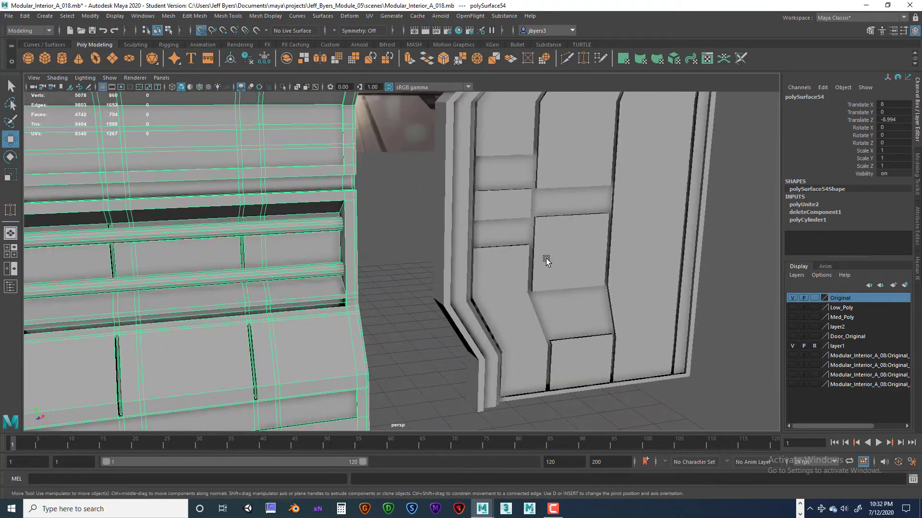
{"action": "scroll", "coordinate": [547, 260], "scroll_direction": "down", "scroll_amount": 4}
{"action": "left_click_drag", "start_coordinate": [520, 274], "coordinate": [497, 305], "text": "alt"}
{"action": "scroll", "coordinate": [499, 264], "scroll_direction": "down", "scroll_amount": 8}
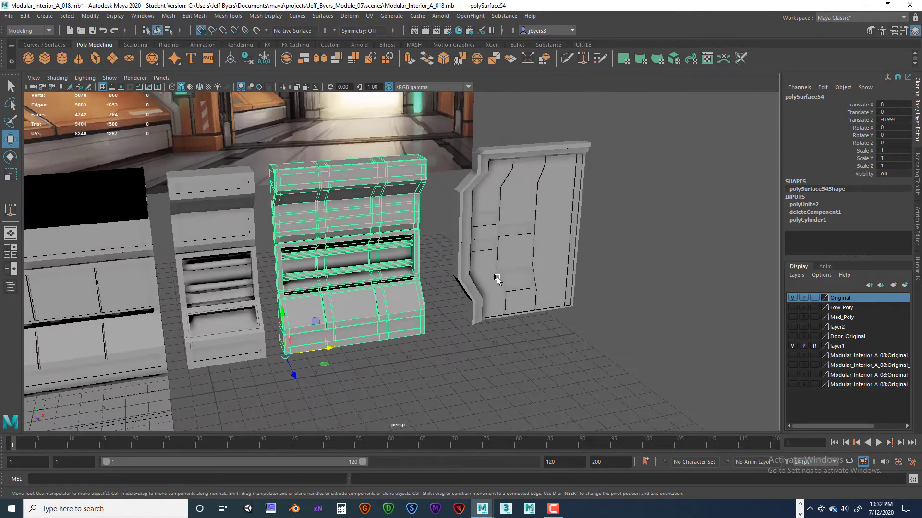
{"action": "scroll", "coordinate": [477, 278], "scroll_direction": "up", "scroll_amount": 3}
{"action": "left_click_drag", "start_coordinate": [499, 264], "coordinate": [537, 264], "text": "alt"}
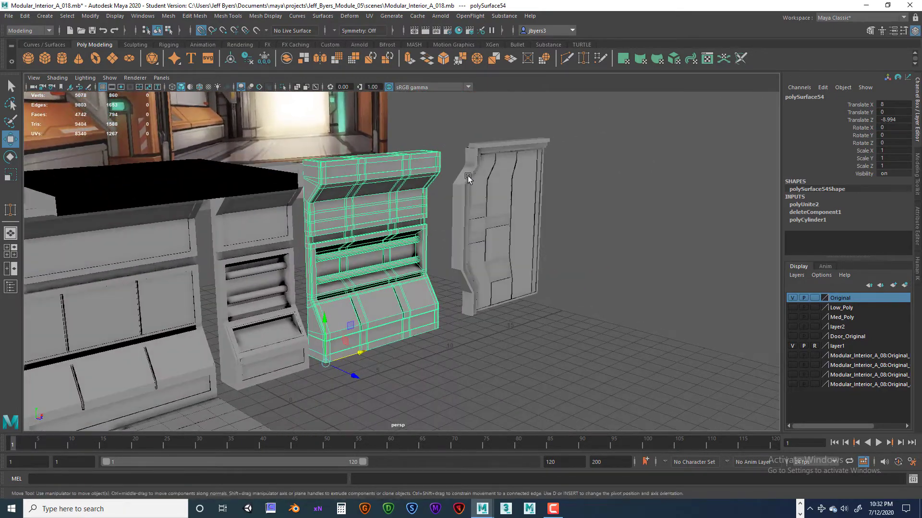
{"action": "left_click_drag", "start_coordinate": [455, 204], "coordinate": [418, 174], "text": "alt"}
{"action": "left_click_drag", "start_coordinate": [499, 203], "coordinate": [492, 336], "text": "alt"}
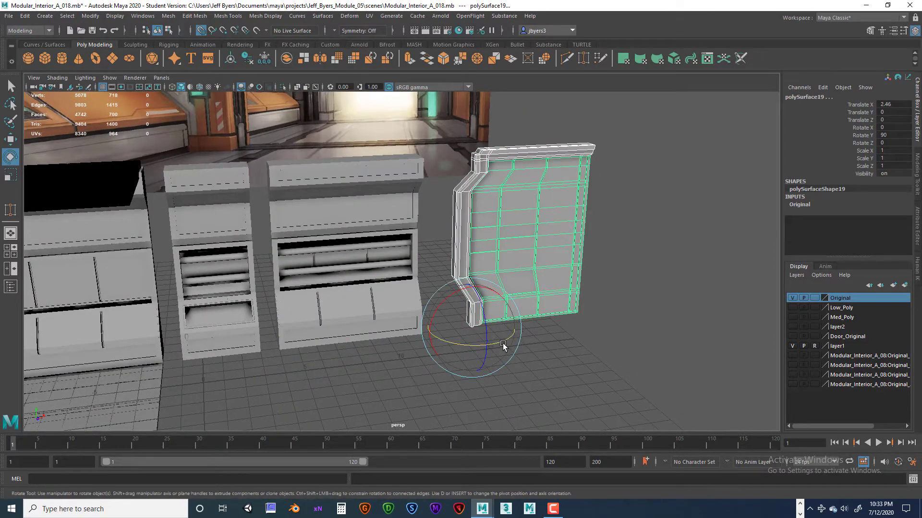
{"action": "mouse_move", "coordinate": [502, 345]}
{"action": "left_mouse_down"}
{"action": "mouse_move", "coordinate": [439, 357]}
{"action": "mouse_move", "coordinate": [503, 359]}
{"action": "mouse_move", "coordinate": [502, 393]}
{"action": "mouse_move", "coordinate": [492, 352]}
{"action": "left_mouse_up"}
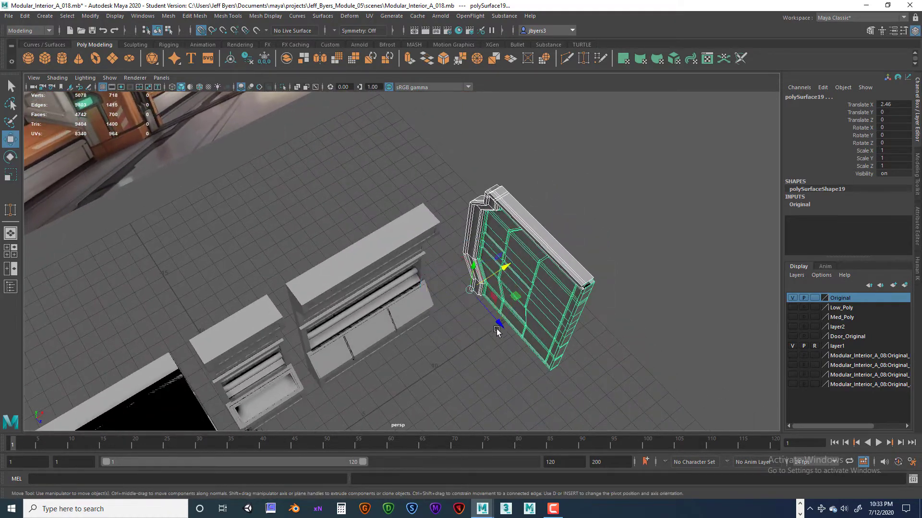
{"action": "left_click_drag", "start_coordinate": [498, 280], "coordinate": [536, 296]}
{"action": "left_click", "coordinate": [540, 255]}
{"action": "key", "text": "ctrl+z"}
{"action": "left_click", "coordinate": [431, 361]}
{"action": "left_click", "coordinate": [557, 292]}
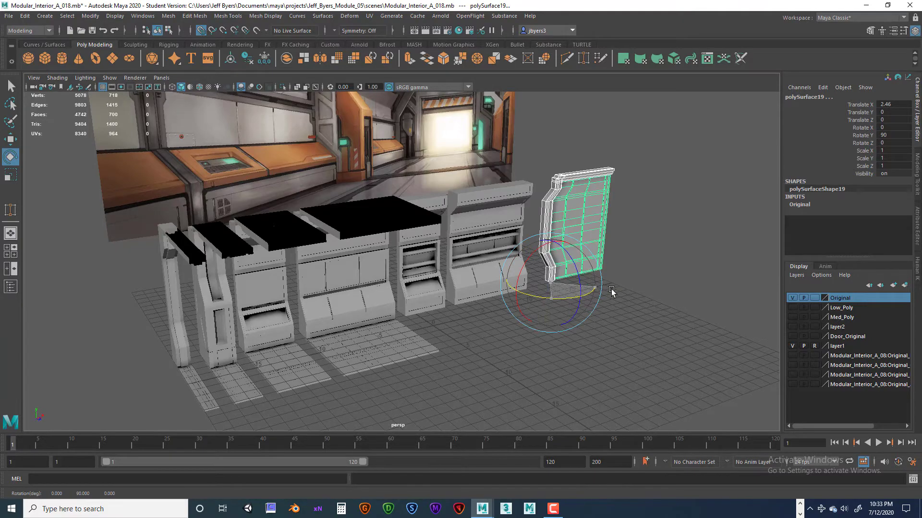
Deselect everything and review the alignment and spacing of the whole module row.
{"action": "left_click_drag", "start_coordinate": [596, 311], "coordinate": [320, 347], "text": "alt"}
{"action": "left_click", "coordinate": [442, 348]}
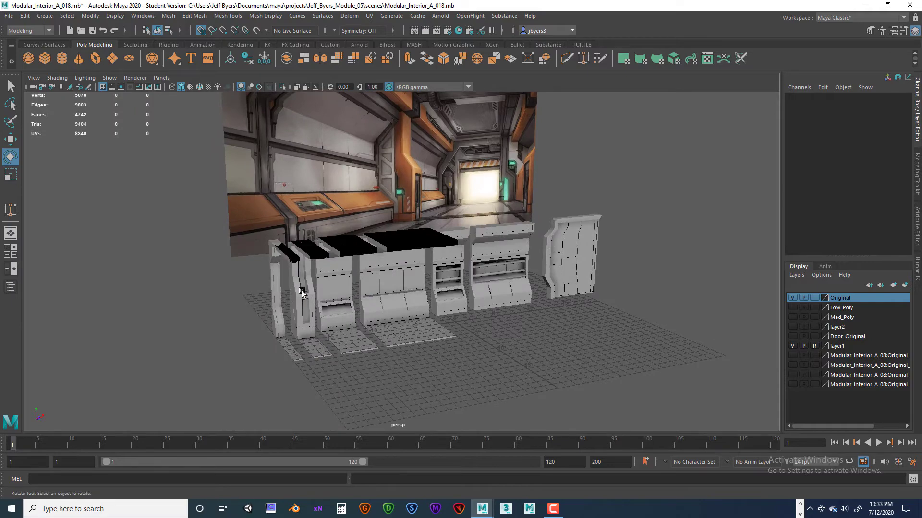
{"action": "left_click_drag", "start_coordinate": [301, 292], "coordinate": [508, 272], "text": "alt"}
{"action": "scroll", "coordinate": [591, 261], "scroll_direction": "up", "scroll_amount": 3}
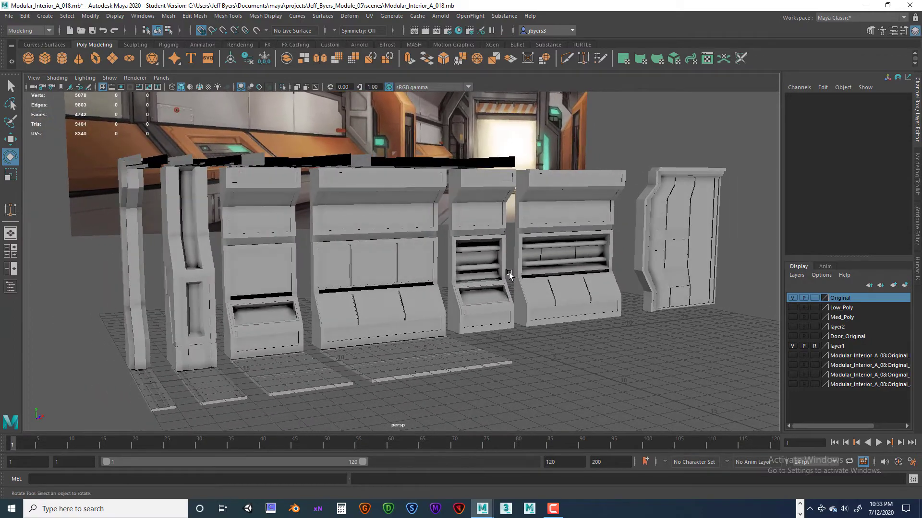
{"action": "right_click_drag", "start_coordinate": [509, 272], "coordinate": [534, 274], "text": "alt"}
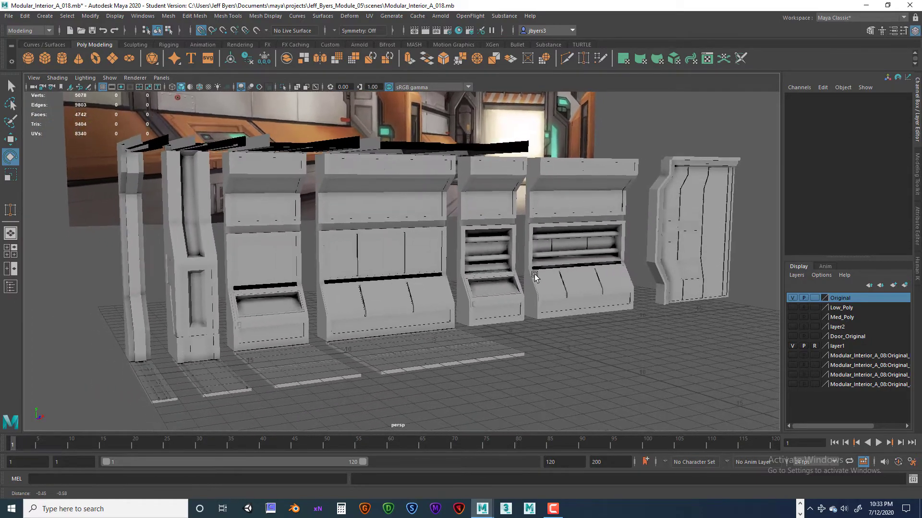
{"action": "mouse_move", "coordinate": [534, 275]}
{"action": "left_mouse_down", "text": "alt"}
{"action": "mouse_move", "coordinate": [530, 263]}
{"action": "mouse_move", "coordinate": [511, 264]}
{"action": "mouse_move", "coordinate": [528, 267]}
{"action": "mouse_move", "coordinate": [520, 274]}
{"action": "left_mouse_up", "text": "alt"}
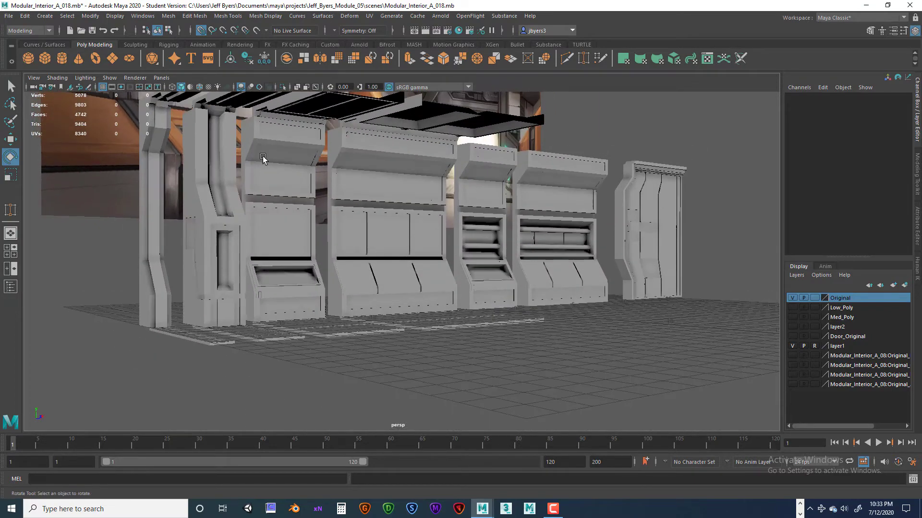
{"action": "middle_click_drag", "start_coordinate": [263, 158], "coordinate": [307, 200], "text": "alt"}
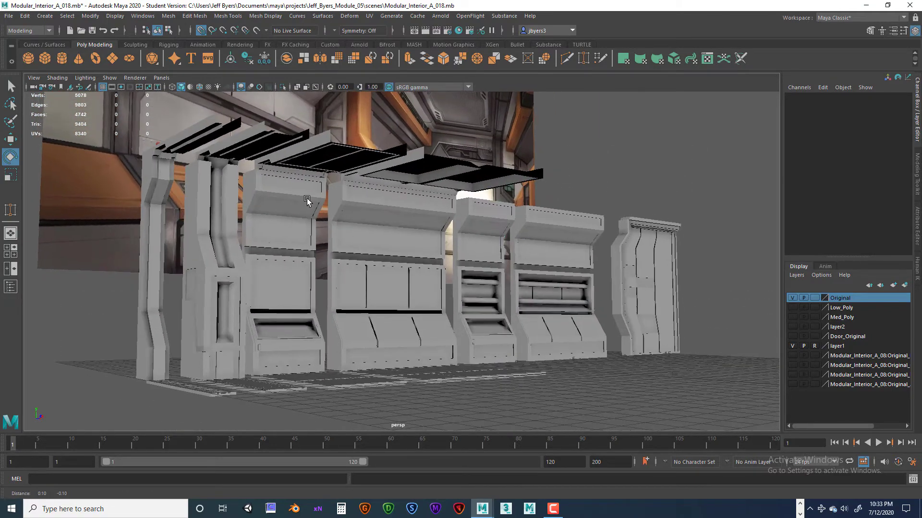
Hide the layer1 reference image and the viewport grid, and frame the whole module row in perspective.
{"action": "left_click", "coordinate": [792, 346]}
{"action": "left_click_drag", "start_coordinate": [604, 304], "coordinate": [553, 295], "text": "alt"}
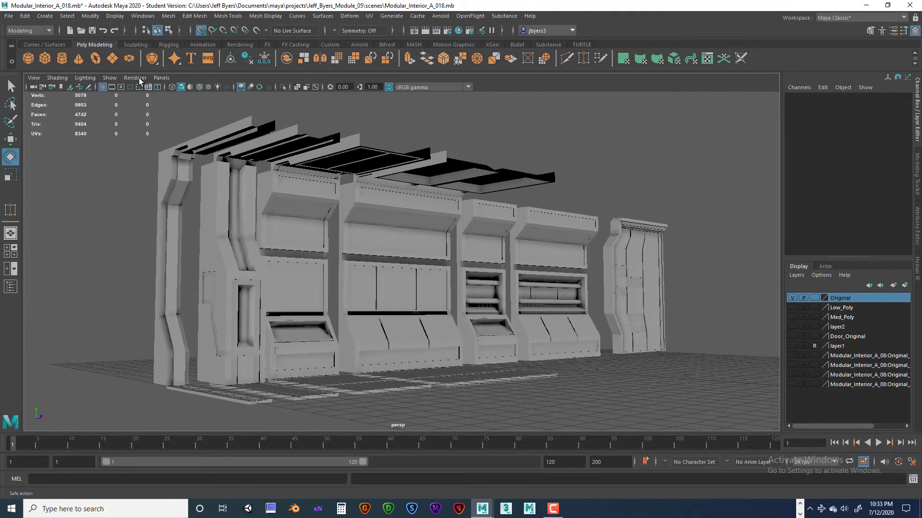
{"action": "left_click", "coordinate": [115, 79]}
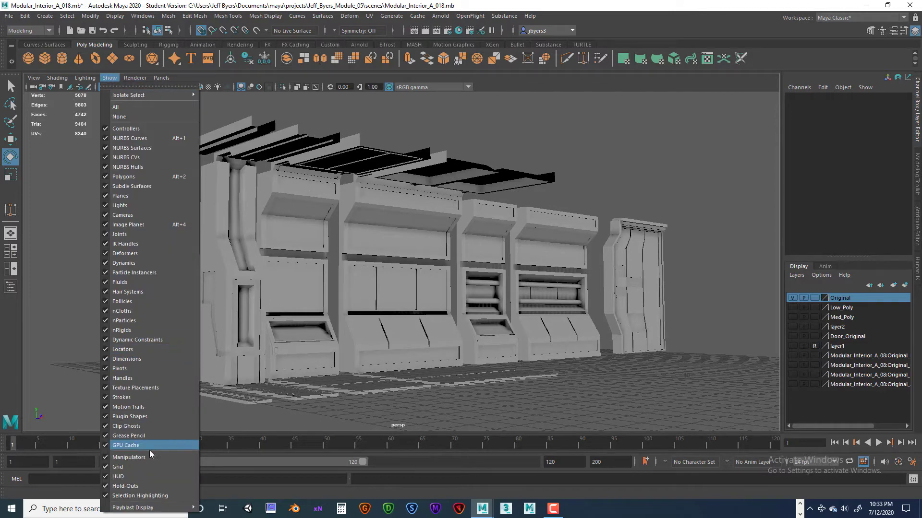
{"action": "left_click", "coordinate": [143, 467]}
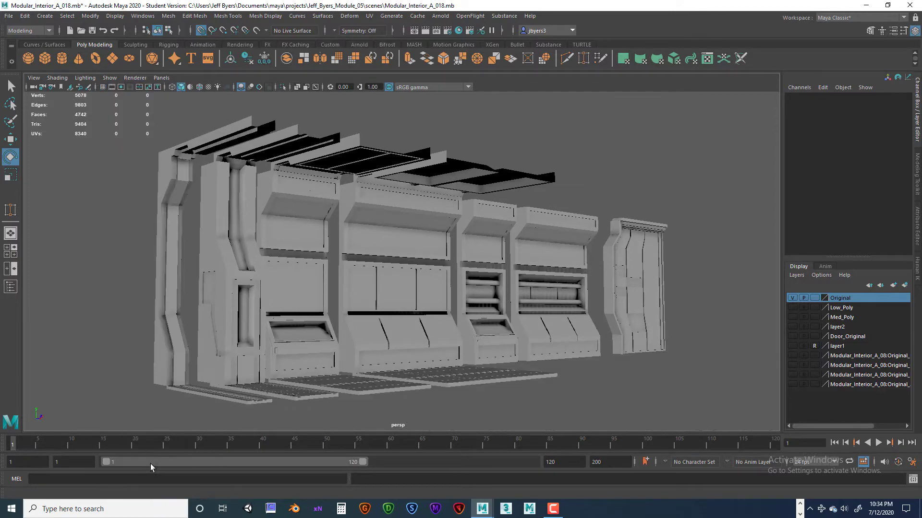
{"action": "left_click_drag", "start_coordinate": [466, 397], "coordinate": [446, 302], "text": "alt"}
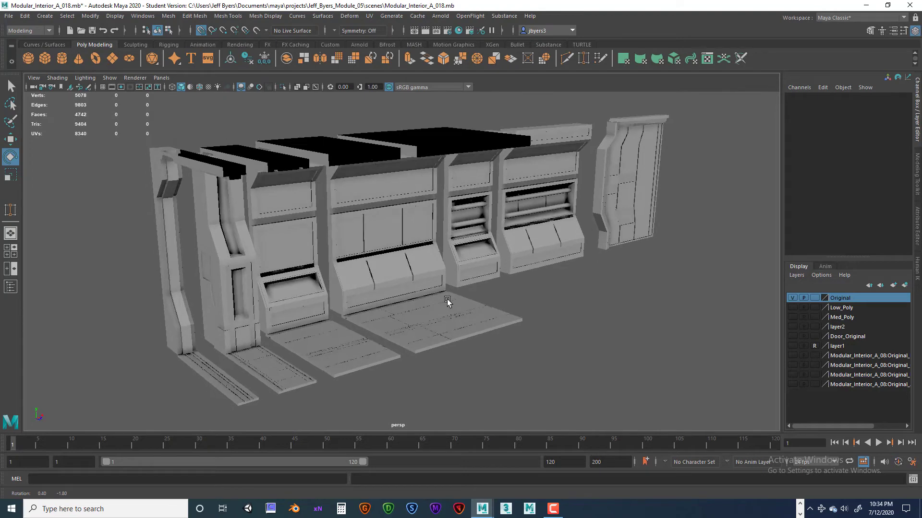
{"action": "right_click_drag", "start_coordinate": [446, 302], "coordinate": [468, 296], "text": "alt"}
{"action": "left_click_drag", "start_coordinate": [468, 296], "coordinate": [462, 297], "text": "alt"}
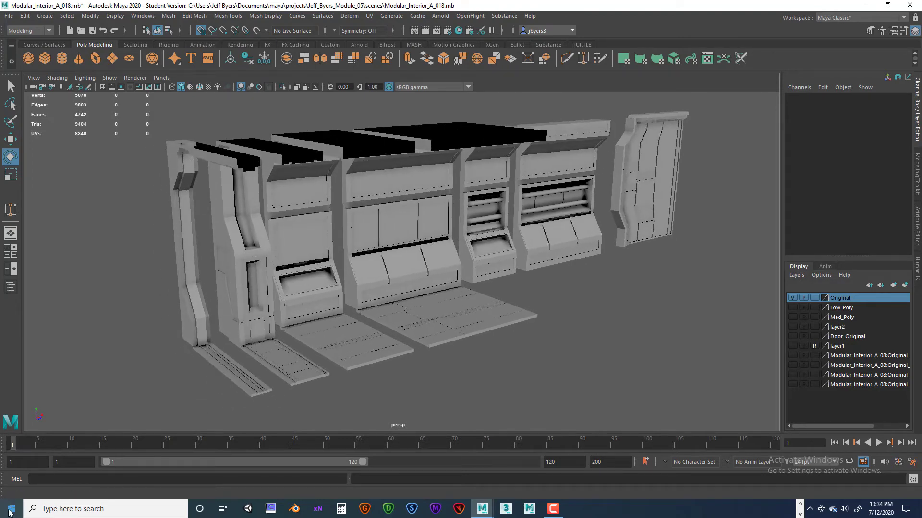
Open Snipping Tool and capture a rectangular snip of the whole perspective viewport.
{"action": "left_click", "coordinate": [54, 508]}
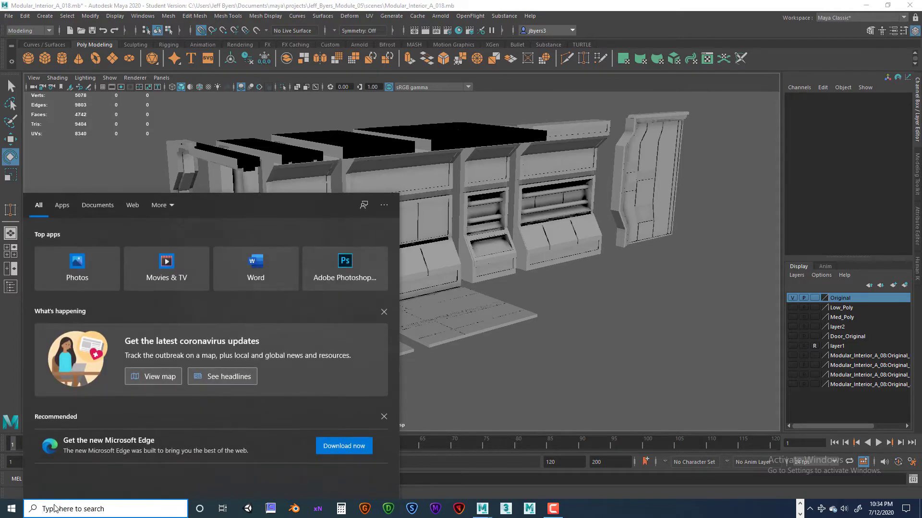
{"action": "type", "text": "s"}
{"action": "left_click", "coordinate": [69, 250]}
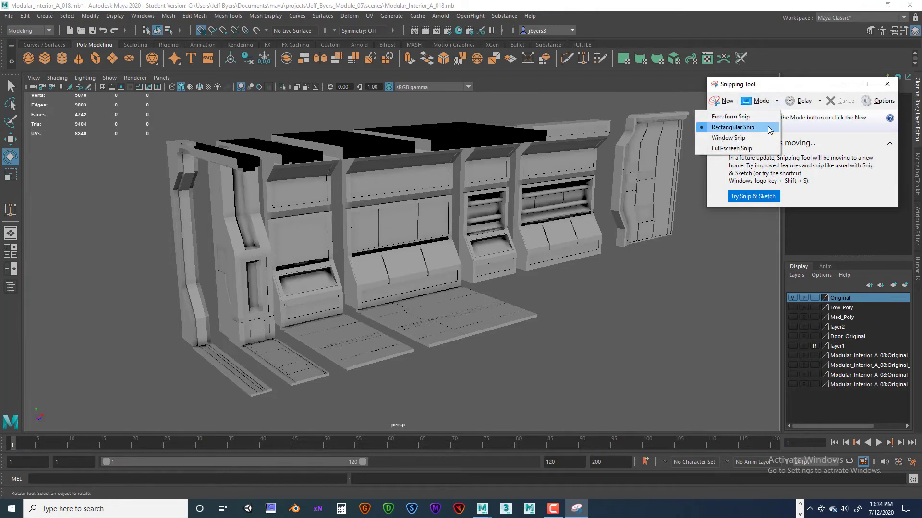
{"action": "left_click", "coordinate": [770, 128]}
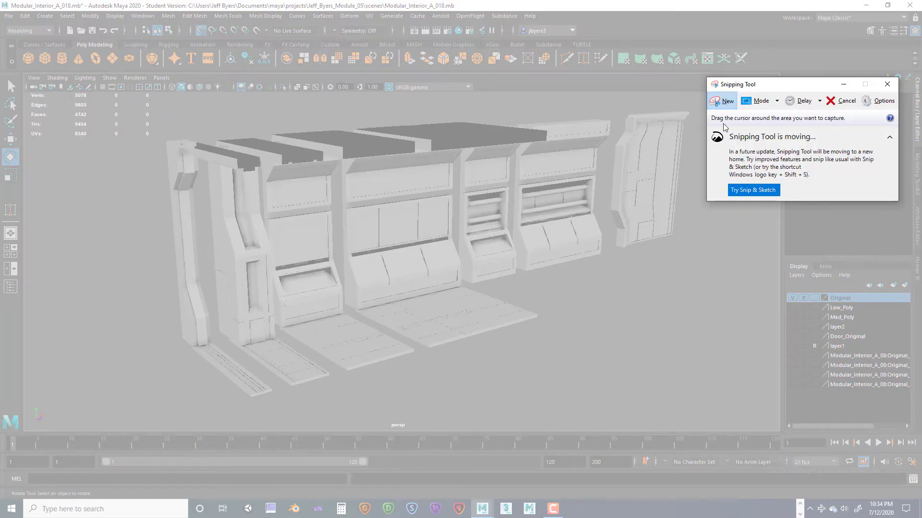
{"action": "left_click_drag", "start_coordinate": [771, 89], "coordinate": [862, 77]}
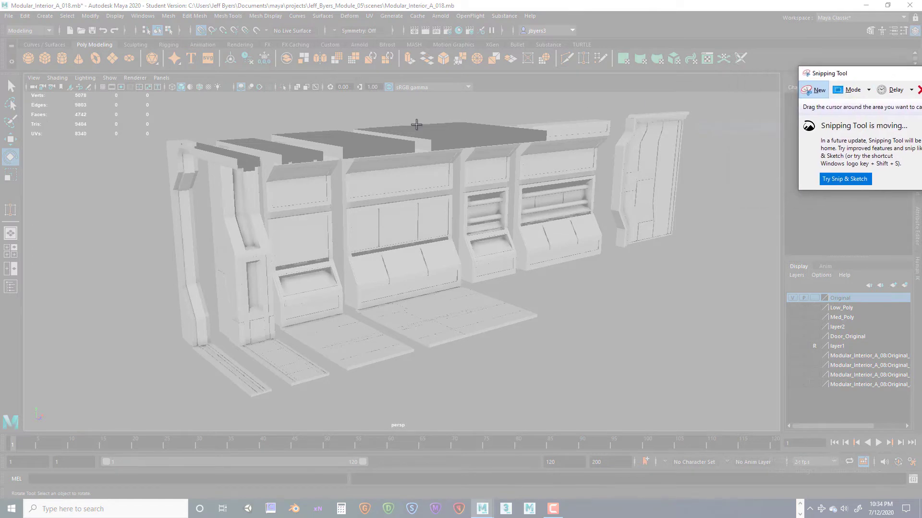
{"action": "left_click_drag", "start_coordinate": [27, 91], "coordinate": [780, 432]}
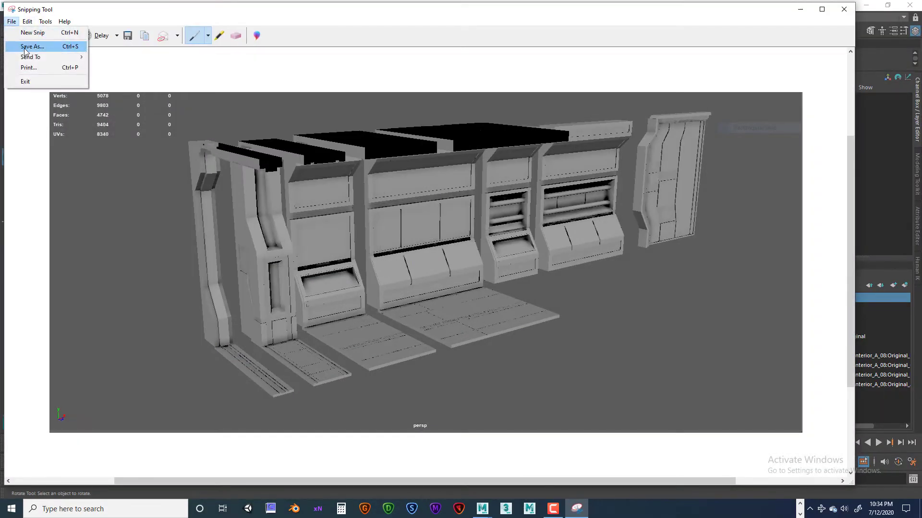
Save the snip to the Desktop as a JPEG named with the author's full name followed by _Persp_Low_Poly, and close Snipping Tool.
{"action": "key", "text": "ctrl+s"}
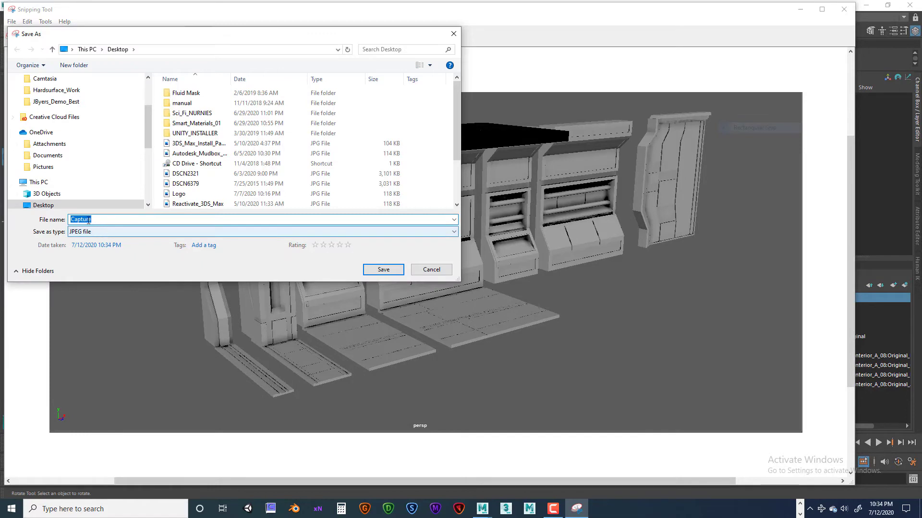
{"action": "type", "text": "J"}
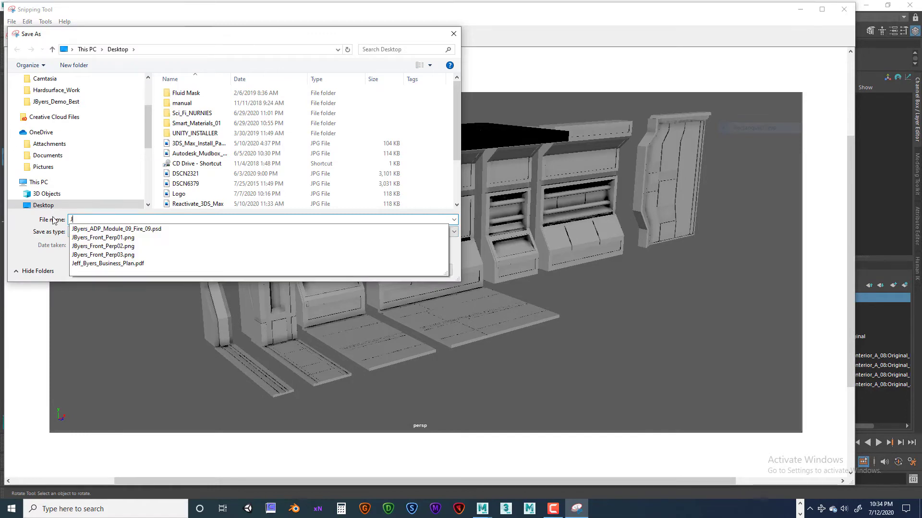
{"action": "type", "text": "_Byers_Persp_Low_Poly"}
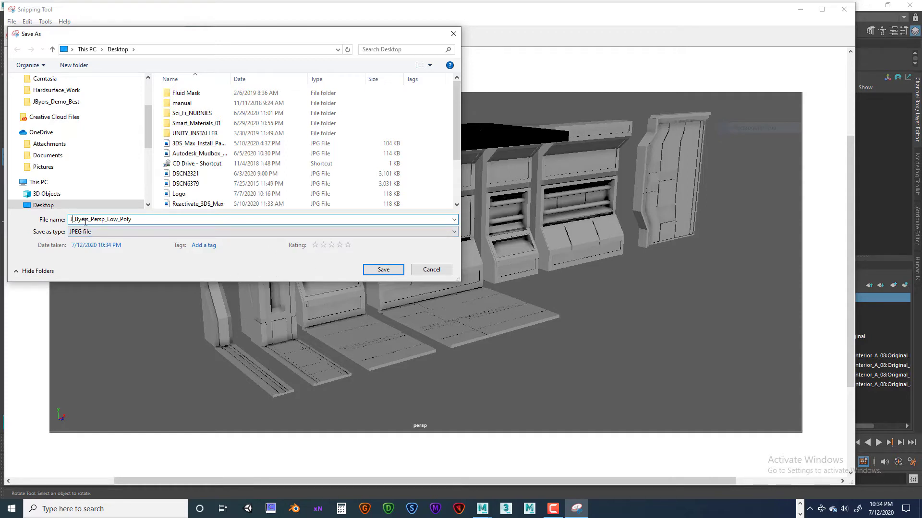
{"action": "type", "text": "_"}
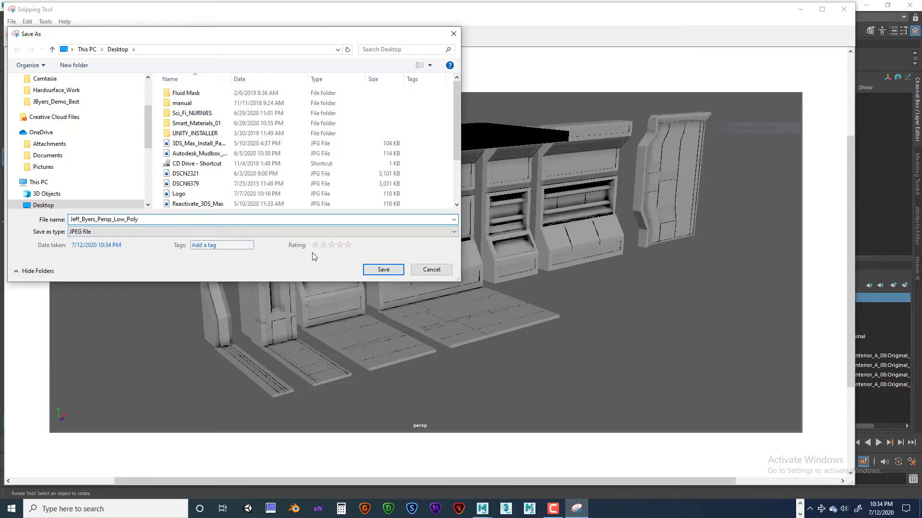
{"action": "left_click", "coordinate": [391, 272]}
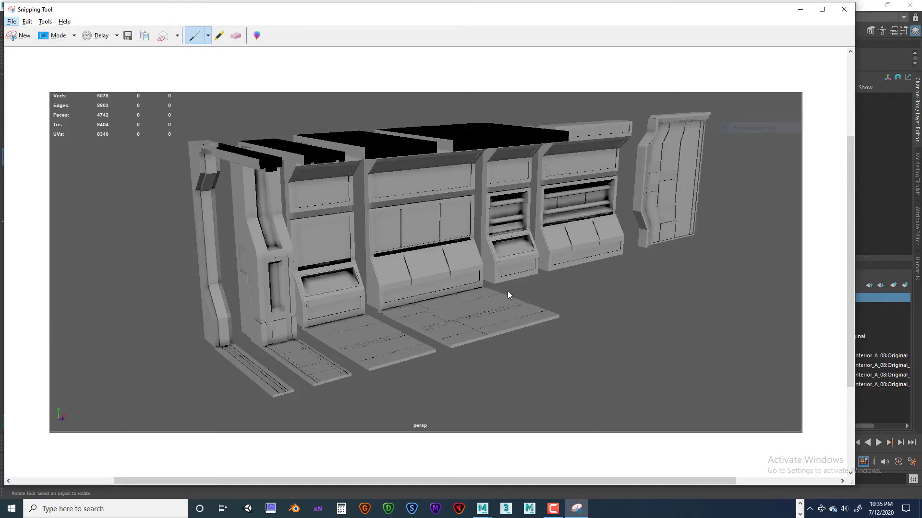
{"action": "left_click", "coordinate": [844, 11]}
Examine the module row in Maya from the front and from below the floor pieces.
{"action": "left_click_drag", "start_coordinate": [601, 274], "coordinate": [454, 332], "text": "alt"}
{"action": "right_click_drag", "start_coordinate": [454, 331], "coordinate": [405, 309], "text": "alt"}
{"action": "left_click_drag", "start_coordinate": [406, 308], "coordinate": [431, 292], "text": "alt"}
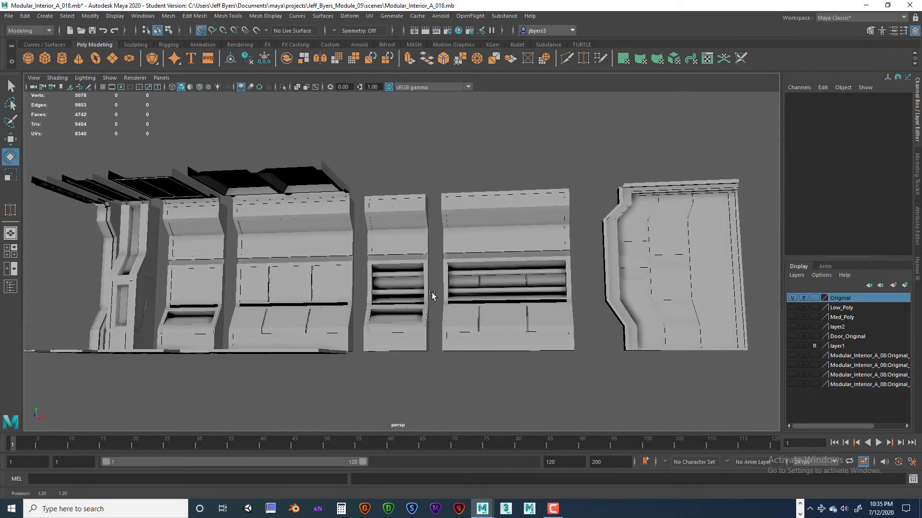
{"action": "right_click_drag", "start_coordinate": [431, 293], "coordinate": [461, 283], "text": "alt"}
{"action": "left_click_drag", "start_coordinate": [461, 282], "coordinate": [441, 278], "text": "alt"}
{"action": "right_click_drag", "start_coordinate": [442, 279], "coordinate": [427, 275], "text": "alt"}
{"action": "left_click_drag", "start_coordinate": [428, 275], "coordinate": [451, 276], "text": "alt"}
{"action": "left_click_drag", "start_coordinate": [104, 267], "coordinate": [282, 308], "text": "alt"}
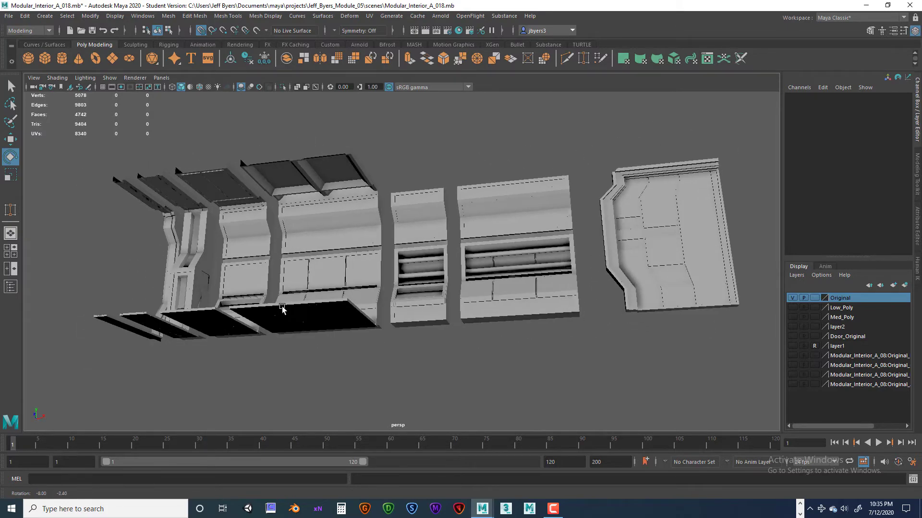
Frame the module row from slightly below and capture a rectangular snip of the whole perspective viewport with Snipping Tool.
{"action": "left_click_drag", "start_coordinate": [193, 259], "coordinate": [218, 265], "text": "alt"}
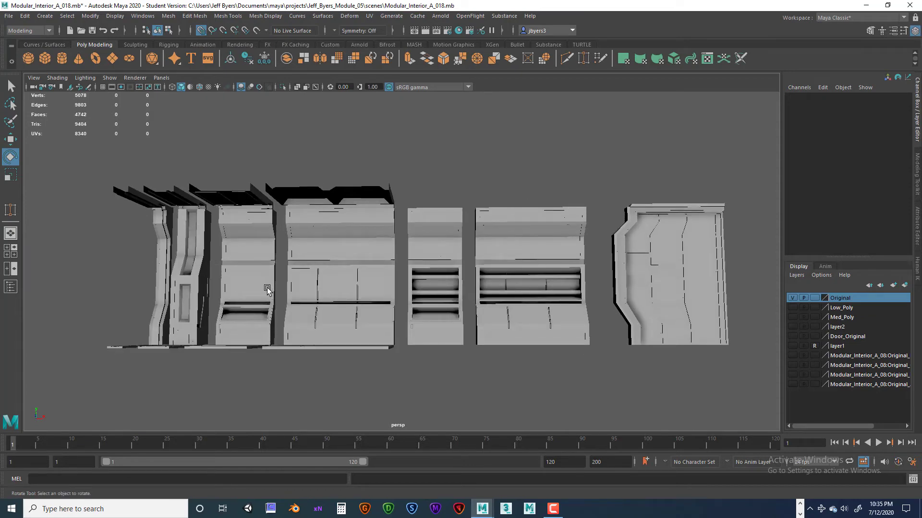
{"action": "left_click_drag", "start_coordinate": [299, 291], "coordinate": [309, 282], "text": "alt"}
{"action": "middle_click_drag", "start_coordinate": [311, 281], "coordinate": [323, 282], "text": "alt"}
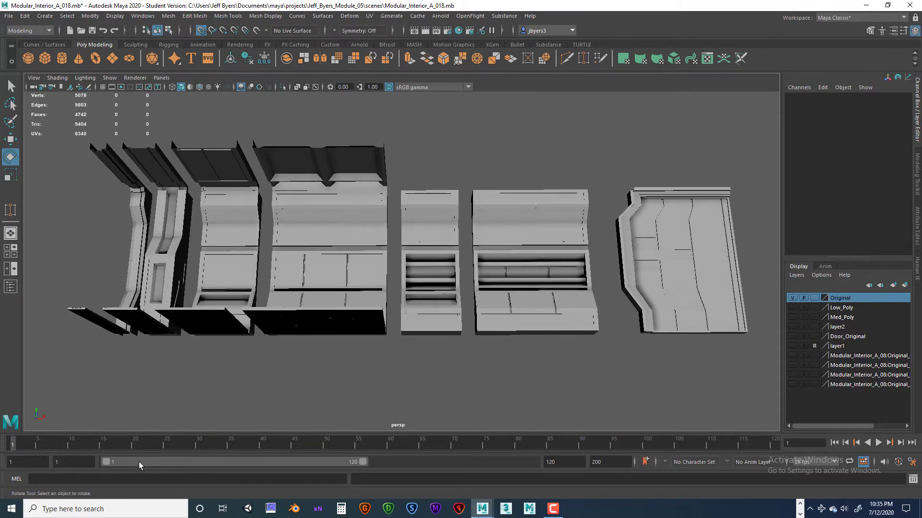
{"action": "left_click", "coordinate": [106, 509]}
{"action": "type", "text": "s"}
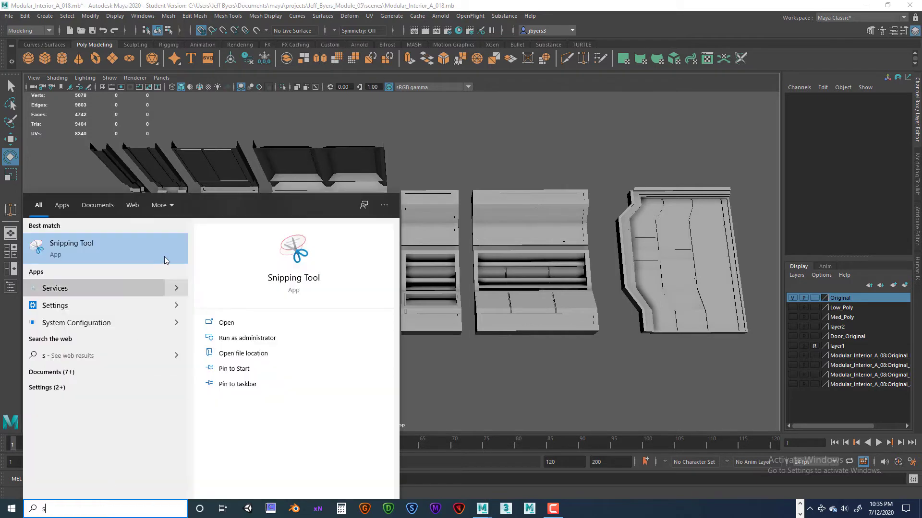
{"action": "left_click", "coordinate": [96, 239]}
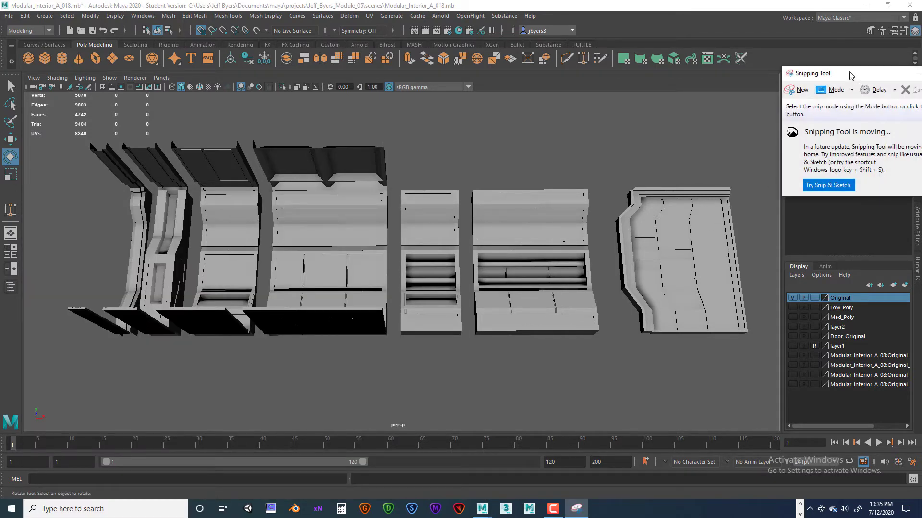
{"action": "left_click", "coordinate": [836, 90]}
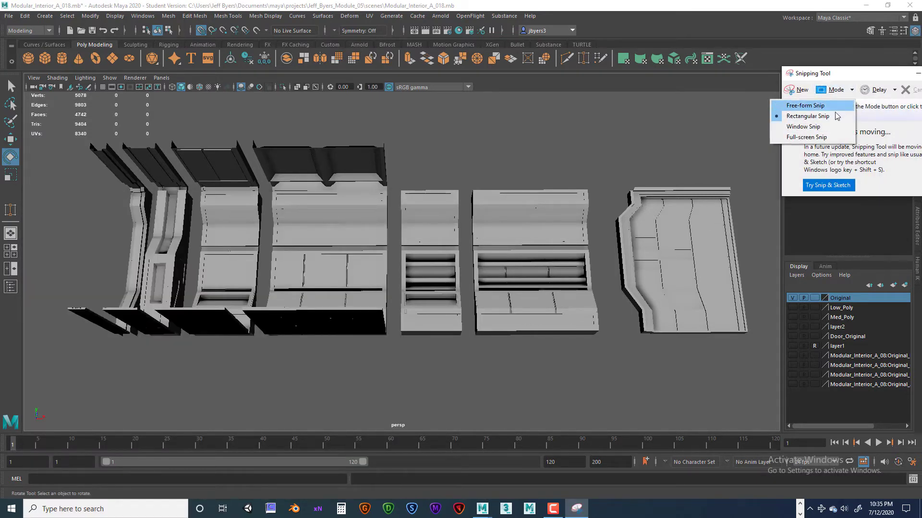
{"action": "left_click", "coordinate": [811, 117]}
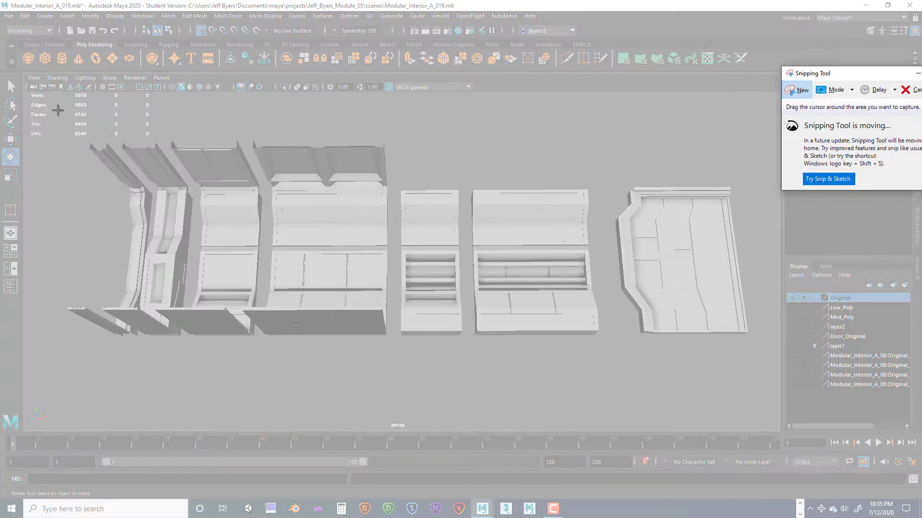
{"action": "left_click_drag", "start_coordinate": [26, 91], "coordinate": [777, 431]}
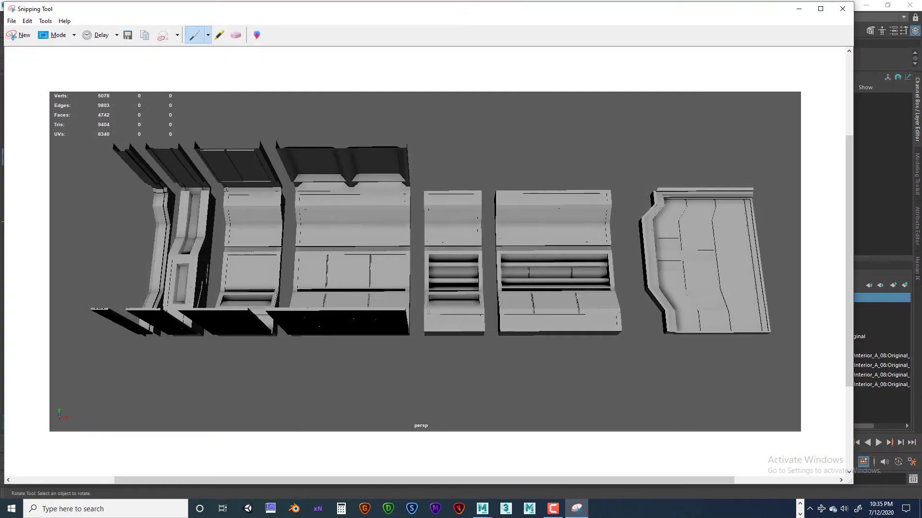
Save the snip to the Desktop as a JPEG named with the author's full name followed by _Persp_Low_Poly_02, and close Snipping Tool.
{"action": "left_click", "coordinate": [11, 22]}
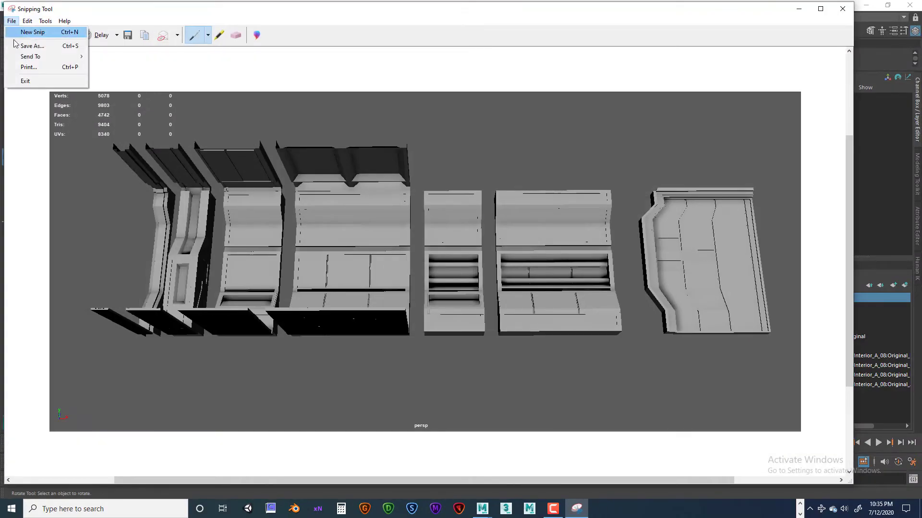
{"action": "left_click", "coordinate": [19, 43]}
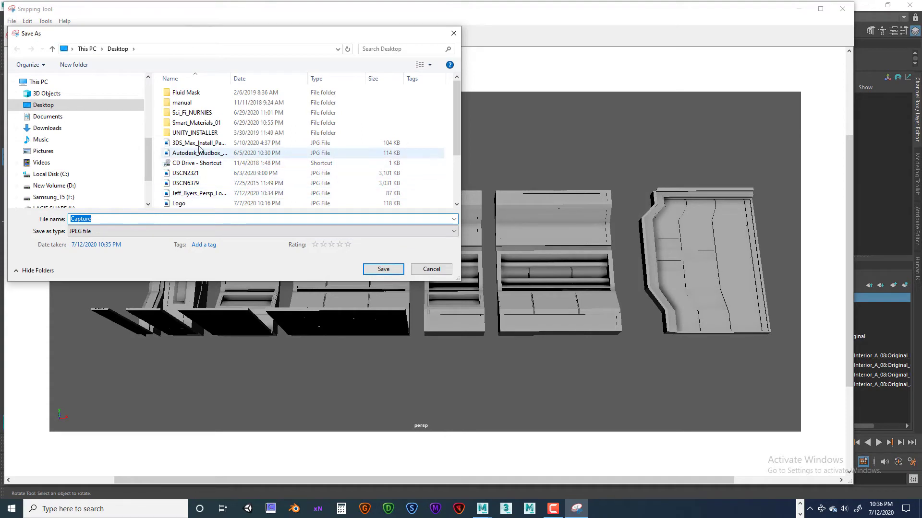
{"action": "scroll", "coordinate": [199, 149], "scroll_direction": "down", "scroll_amount": 3}
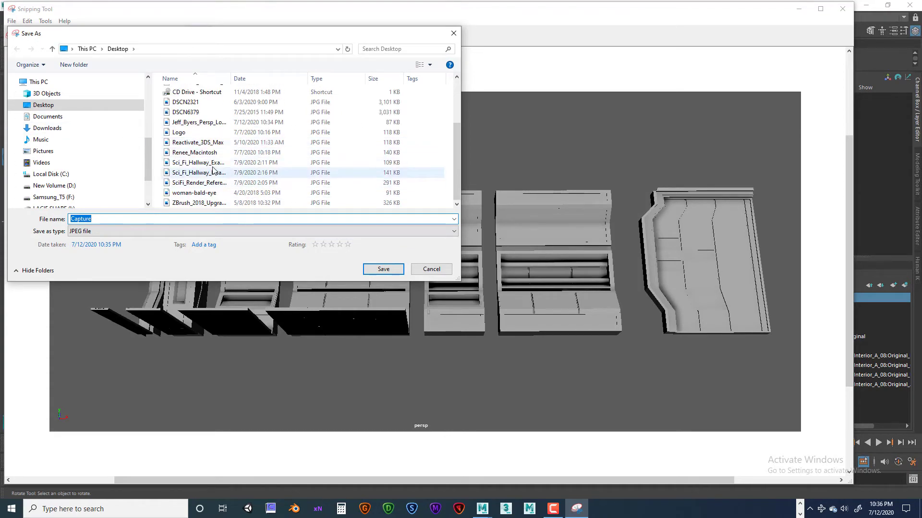
{"action": "left_click", "coordinate": [199, 122]}
{"action": "double_click", "coordinate": [141, 219]}
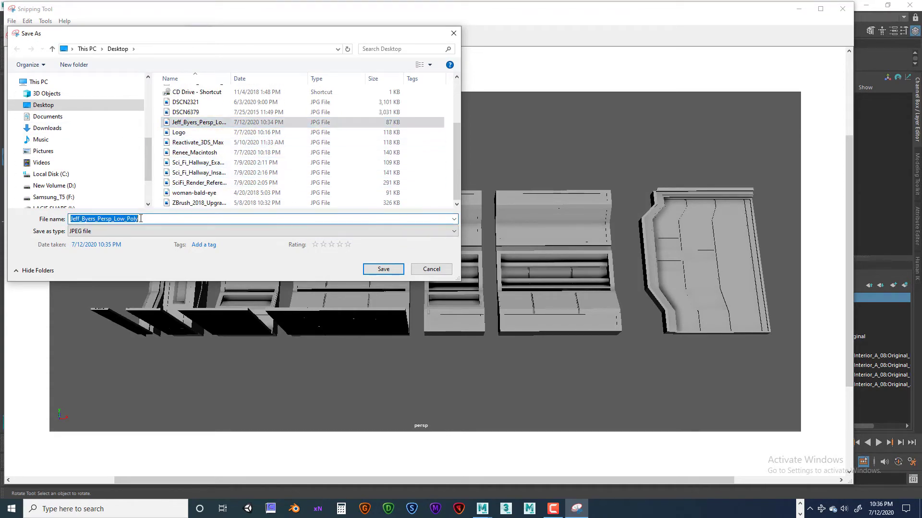
{"action": "left_click", "coordinate": [151, 221]}
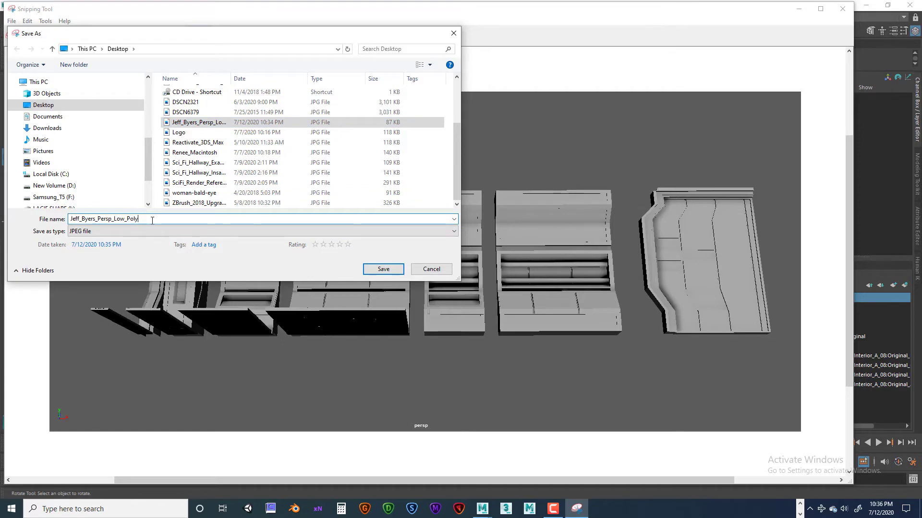
{"action": "type", "text": "_02"}
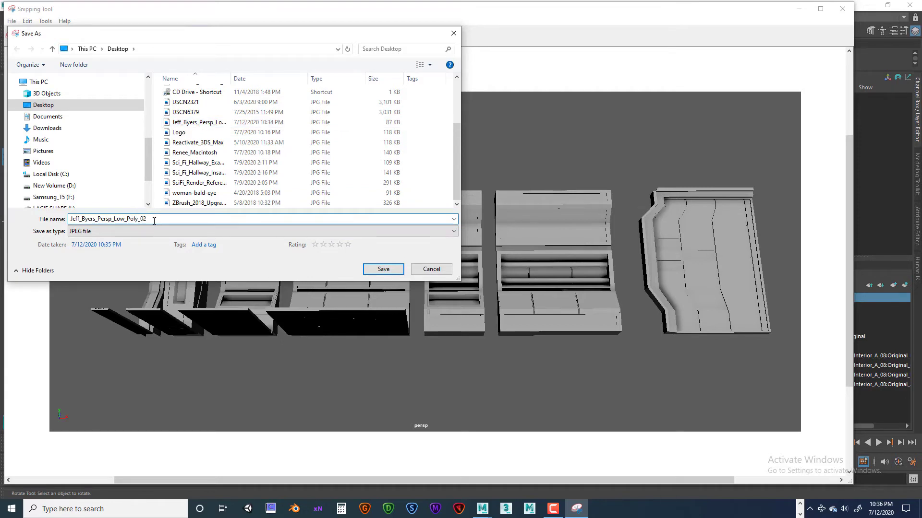
{"action": "left_click", "coordinate": [390, 268]}
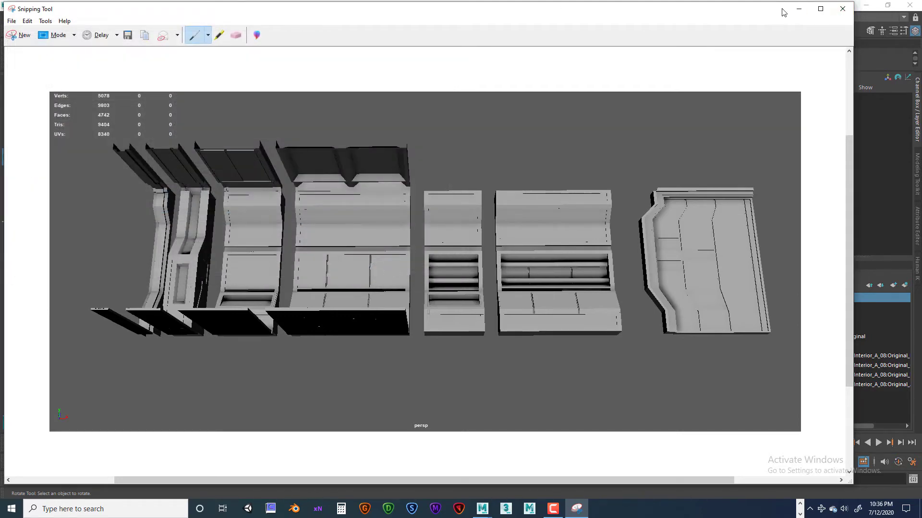
{"action": "left_click", "coordinate": [842, 8]}
Examine the ceiling modules along the row in Maya, selecting the narrowest piece and the widest one.
{"action": "left_click_drag", "start_coordinate": [586, 179], "coordinate": [619, 154], "text": "alt"}
{"action": "left_click", "coordinate": [229, 165]}
{"action": "left_click_drag", "start_coordinate": [228, 166], "coordinate": [351, 180], "text": "alt"}
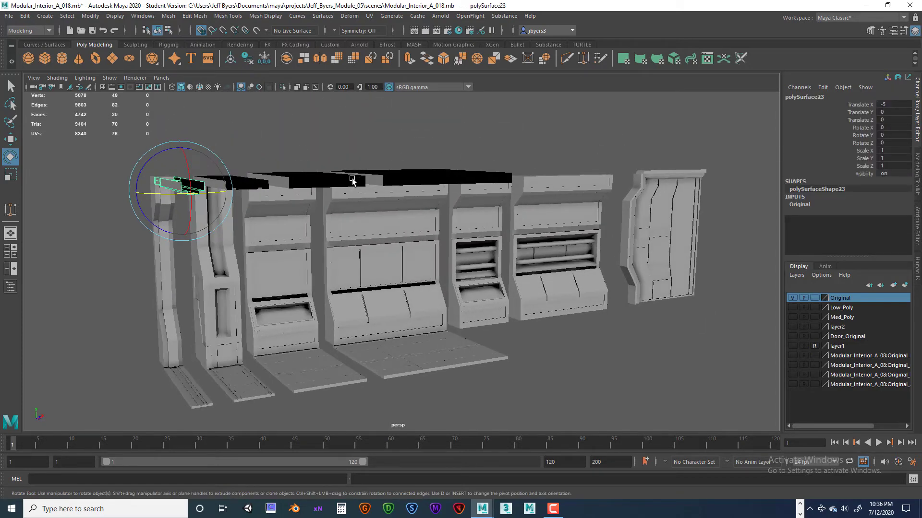
{"action": "right_click_drag", "start_coordinate": [379, 182], "coordinate": [375, 237]}
{"action": "key", "text": "f"}
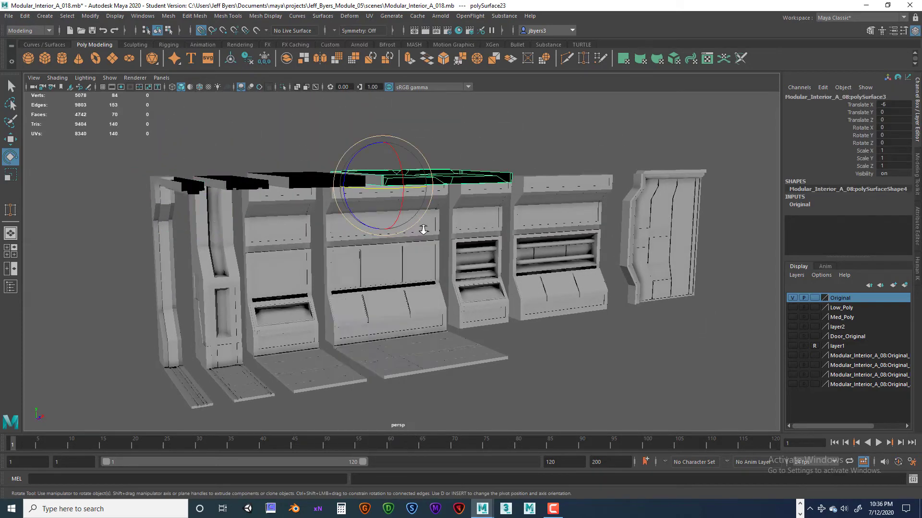
{"action": "scroll", "coordinate": [538, 233], "scroll_direction": "up", "scroll_amount": 5}
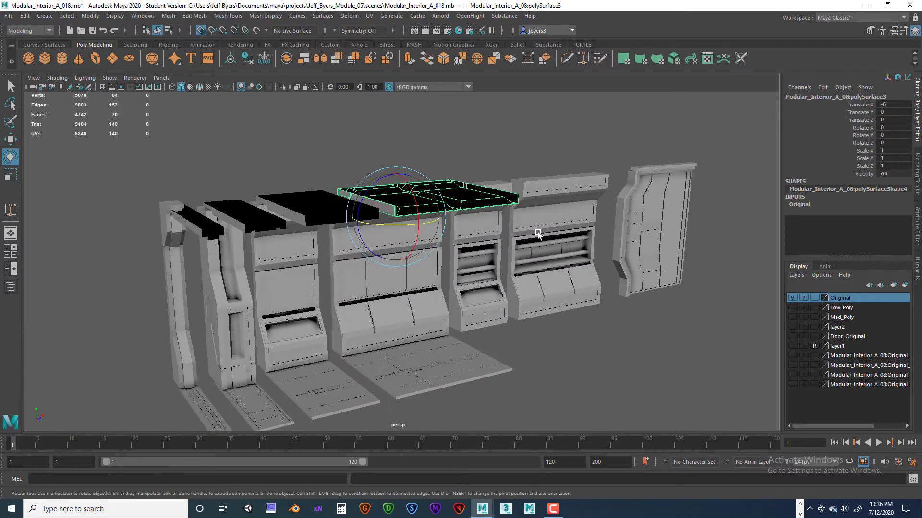
{"action": "key", "text": "w"}
{"action": "left_click_drag", "start_coordinate": [529, 252], "coordinate": [481, 224], "text": "alt"}
{"action": "scroll", "coordinate": [497, 248], "scroll_direction": "down", "scroll_amount": 3}
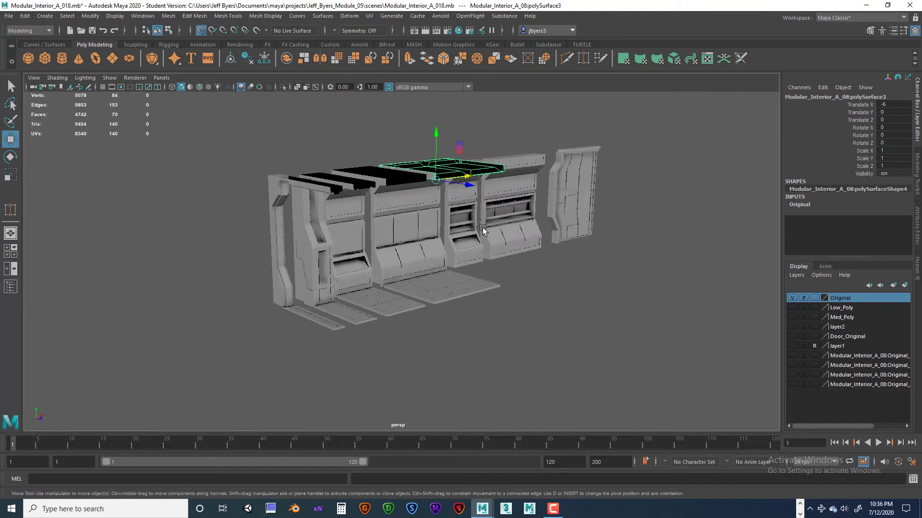
Examine how the widest floor piece, its wall panel and the matching ceiling piece relate to one another.
{"action": "left_click", "coordinate": [407, 253]}
{"action": "left_click", "coordinate": [448, 291]}
{"action": "left_click_drag", "start_coordinate": [485, 300], "coordinate": [466, 294], "text": "alt"}
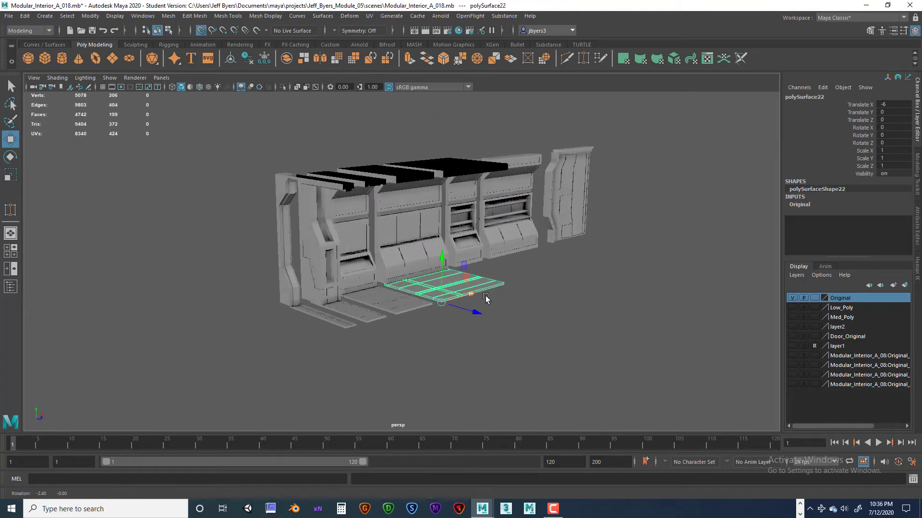
{"action": "left_click", "coordinate": [397, 275]}
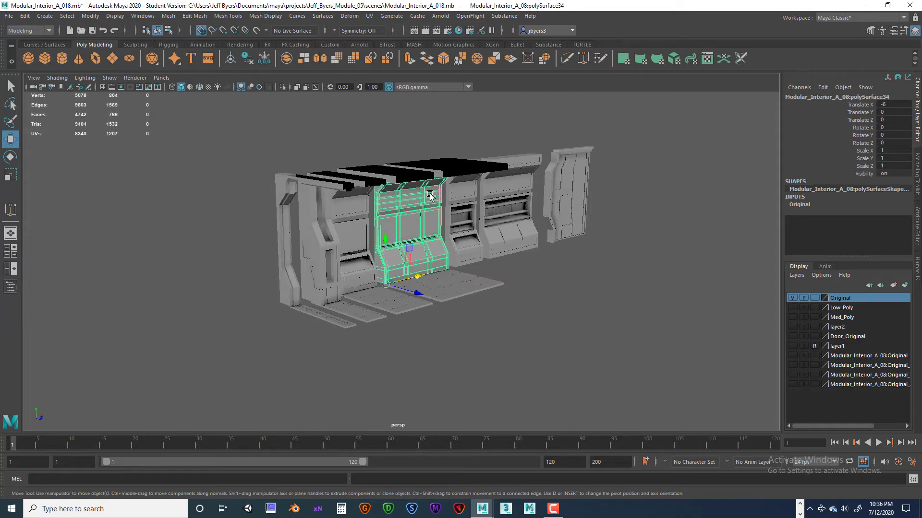
{"action": "left_click_drag", "start_coordinate": [424, 189], "coordinate": [446, 295], "text": "alt"}
{"action": "left_click", "coordinate": [422, 155]}
{"action": "scroll", "coordinate": [451, 259], "scroll_direction": "up", "scroll_amount": 5}
{"action": "scroll", "coordinate": [452, 259], "scroll_direction": "down", "scroll_amount": 5}
Duplicate the wide wall panel, move the copy out to Translate Z 16.818 and rotate it -180 degrees in Y.
{"action": "left_click", "coordinate": [445, 295]}
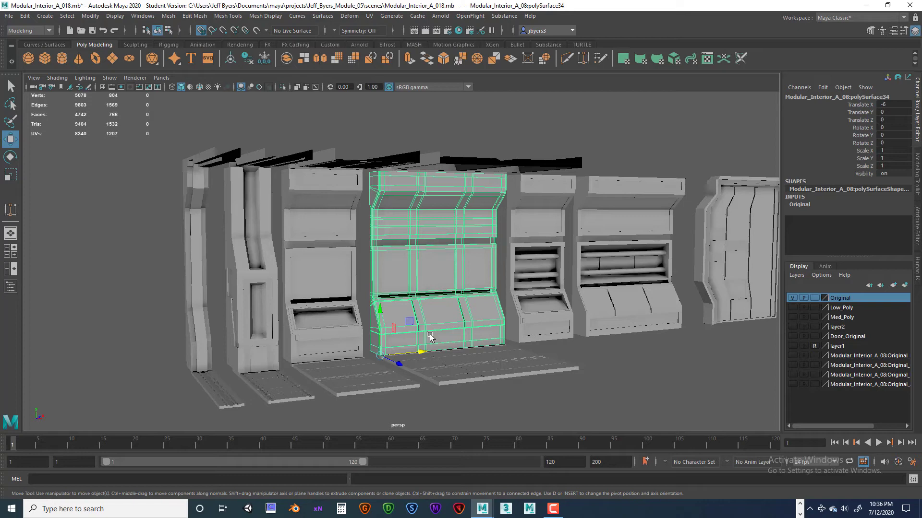
{"action": "key", "text": "ctrl+d"}
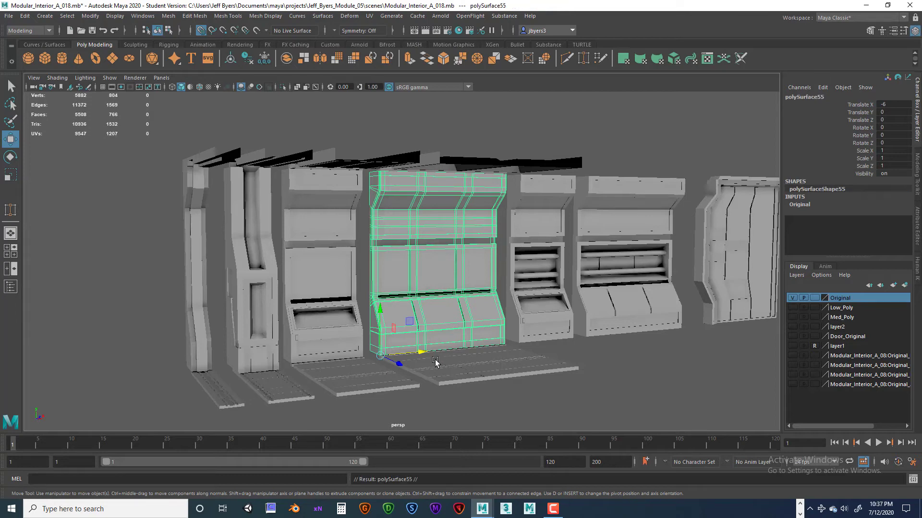
{"action": "left_click_drag", "start_coordinate": [405, 364], "coordinate": [539, 395]}
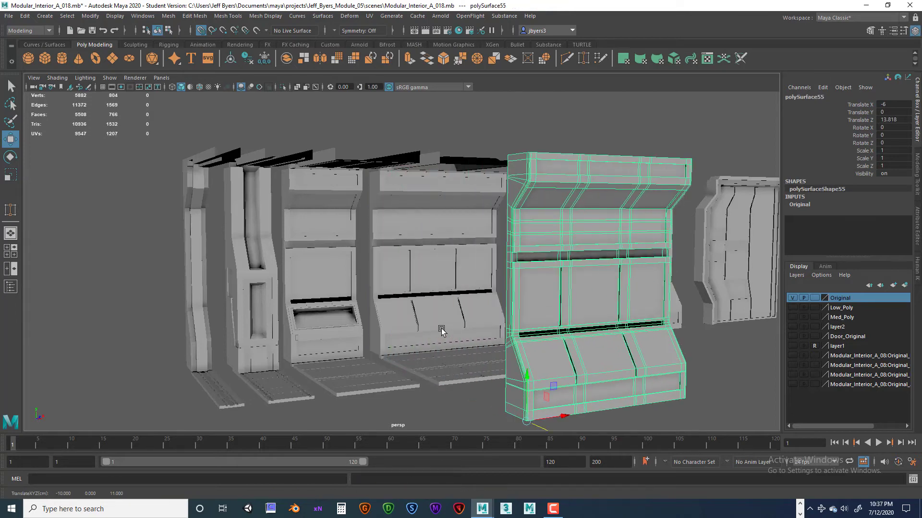
{"action": "left_click_drag", "start_coordinate": [438, 329], "coordinate": [589, 342], "text": "alt"}
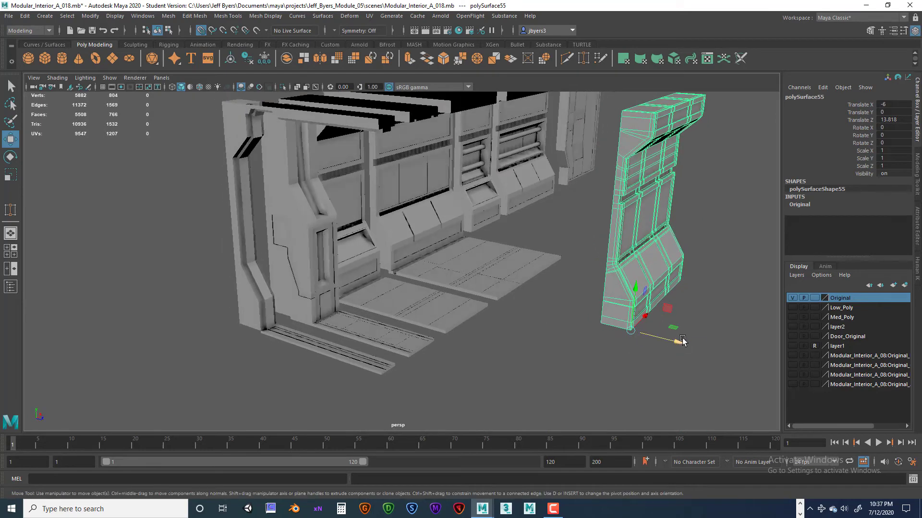
{"action": "left_click_drag", "start_coordinate": [682, 341], "coordinate": [587, 363]}
{"action": "key", "text": "e"}
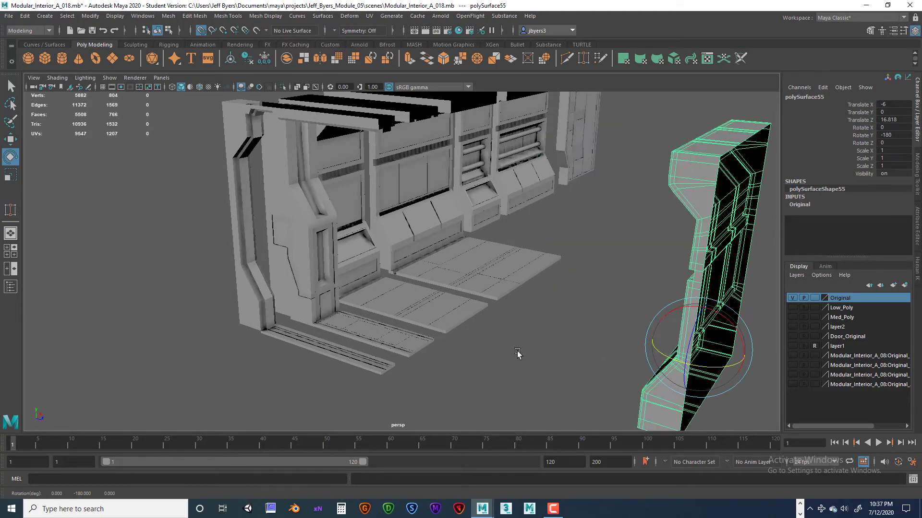
Slide the rotated wall copy along the row to Translate X 2, directly opposite the original wide wall.
{"action": "mouse_move", "coordinate": [517, 353]}
{"action": "left_mouse_down", "text": "alt"}
{"action": "mouse_move", "coordinate": [582, 350]}
{"action": "mouse_move", "coordinate": [523, 346]}
{"action": "left_mouse_up", "text": "alt"}
{"action": "key", "text": "w"}
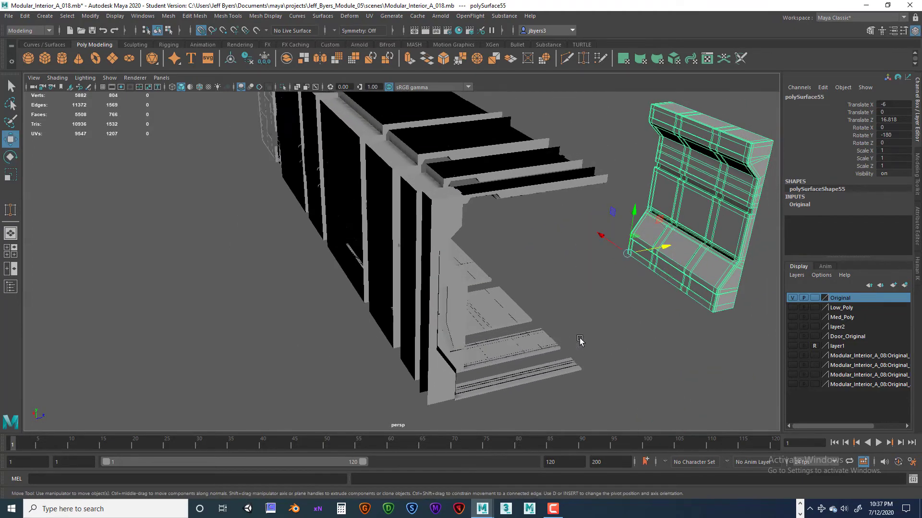
{"action": "left_click_drag", "start_coordinate": [630, 335], "coordinate": [554, 203], "text": "alt"}
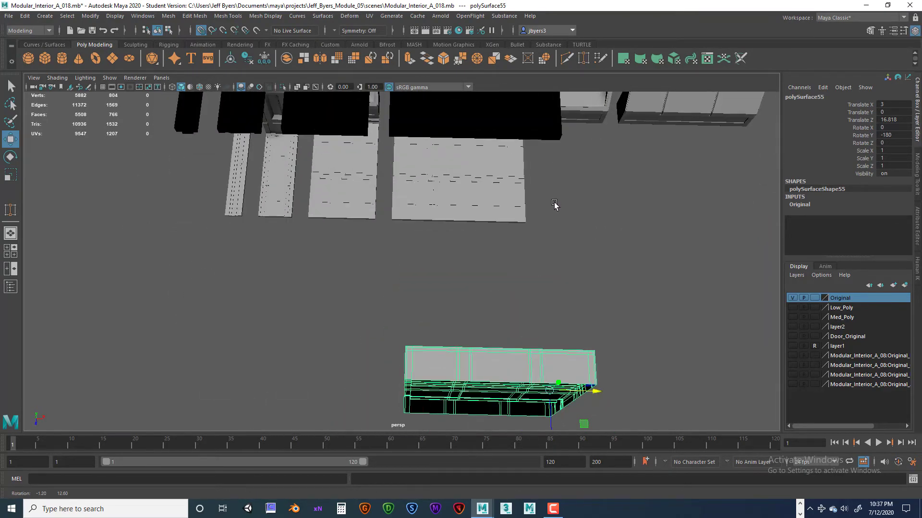
{"action": "left_click_drag", "start_coordinate": [604, 393], "coordinate": [523, 264]}
Duplicate the widest floor piece, rotate the copy -180 degrees in Y and move it to Translate X 2, against the original's front edge.
{"action": "left_click", "coordinate": [384, 231]}
{"action": "left_click_drag", "start_coordinate": [438, 251], "coordinate": [446, 267], "text": "alt"}
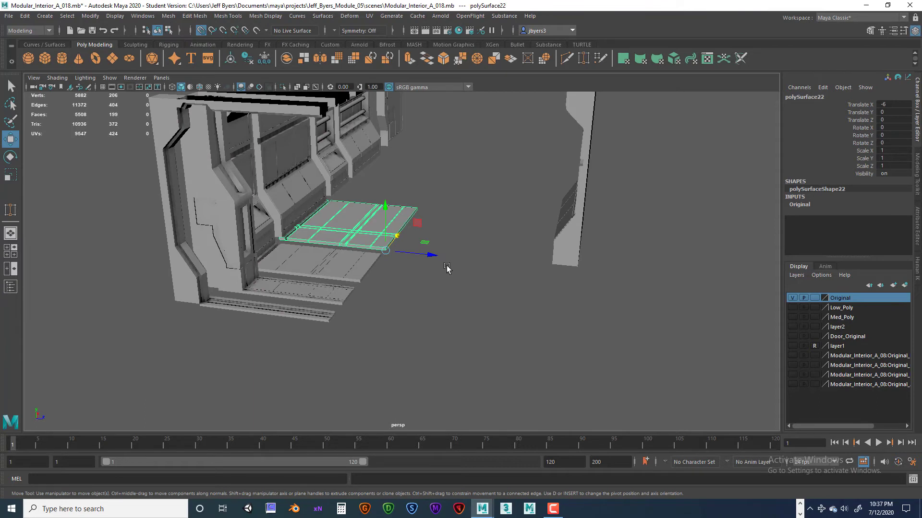
{"action": "key", "text": "ctrl+d"}
{"action": "key", "text": "e"}
{"action": "left_click_drag", "start_coordinate": [426, 249], "coordinate": [285, 293]}
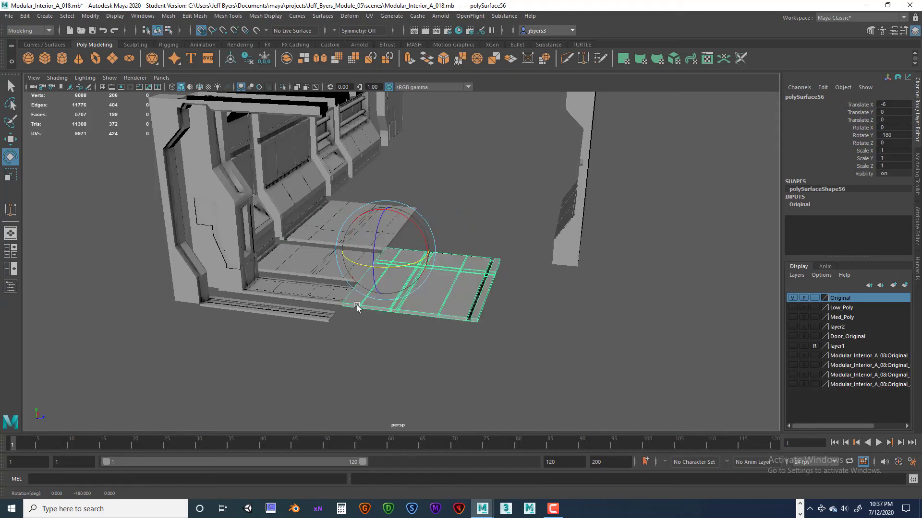
{"action": "key", "text": "w"}
{"action": "left_click_drag", "start_coordinate": [396, 238], "coordinate": [415, 211]}
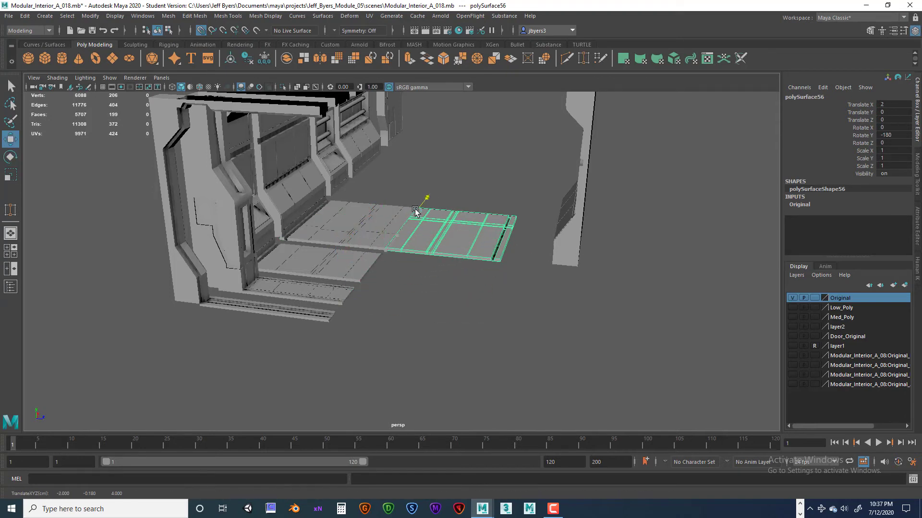
Move the rotated wall copy inward to Translate Z 13.818 so it meets the outer edge of the duplicated floor.
{"action": "left_click", "coordinate": [550, 253]}
{"action": "left_click_drag", "start_coordinate": [578, 222], "coordinate": [514, 232]}
{"action": "left_click_drag", "start_coordinate": [466, 284], "coordinate": [361, 287], "text": "alt"}
{"action": "scroll", "coordinate": [489, 290], "scroll_direction": "up", "scroll_amount": 5}
{"action": "scroll", "coordinate": [485, 269], "scroll_direction": "down", "scroll_amount": 5}
{"action": "scroll", "coordinate": [467, 270], "scroll_direction": "down", "scroll_amount": 3}
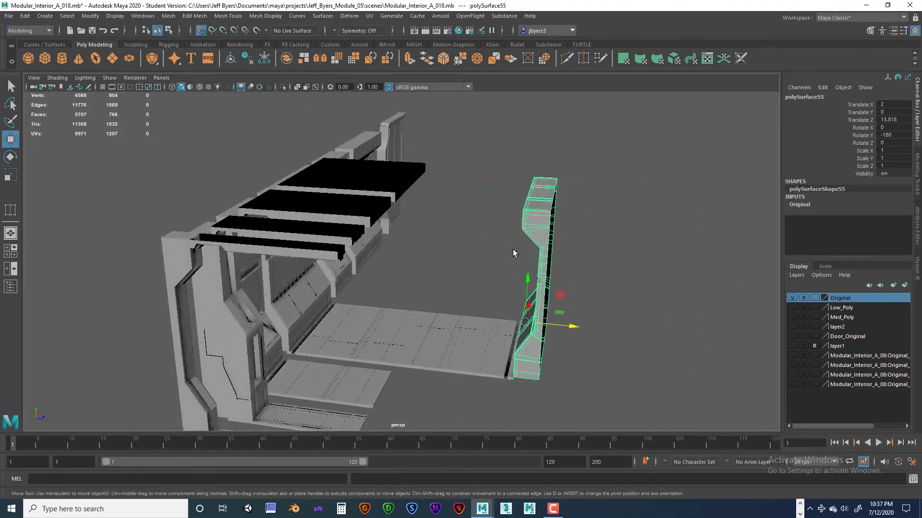
Duplicate the widest ceiling piece, rotate the copy -180 degrees in Y and move it to Translate X 2, against the original's front edge.
{"action": "scroll", "coordinate": [476, 288], "scroll_direction": "up", "scroll_amount": 5}
{"action": "left_click_drag", "start_coordinate": [396, 263], "coordinate": [401, 264], "text": "alt"}
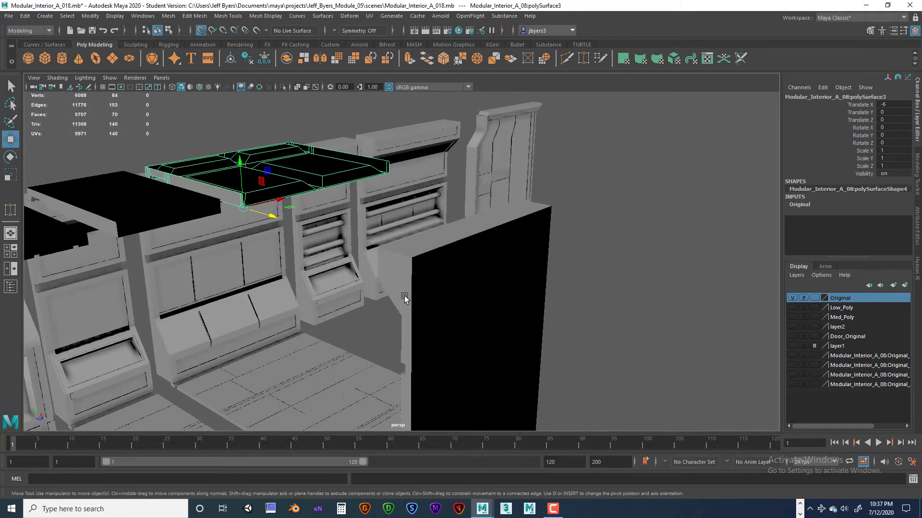
{"action": "key", "text": "ctrl+d"}
{"action": "left_click_drag", "start_coordinate": [271, 217], "coordinate": [305, 269]}
{"action": "key", "text": "e"}
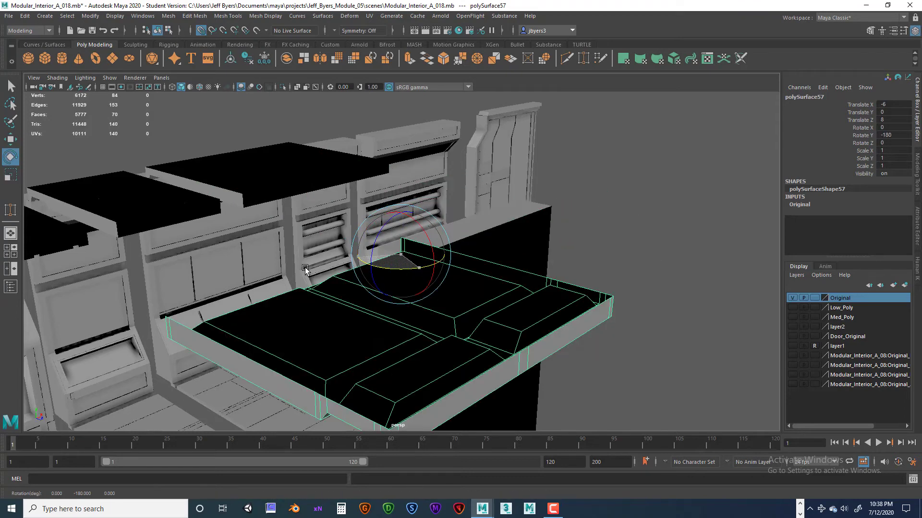
{"action": "key", "text": "w"}
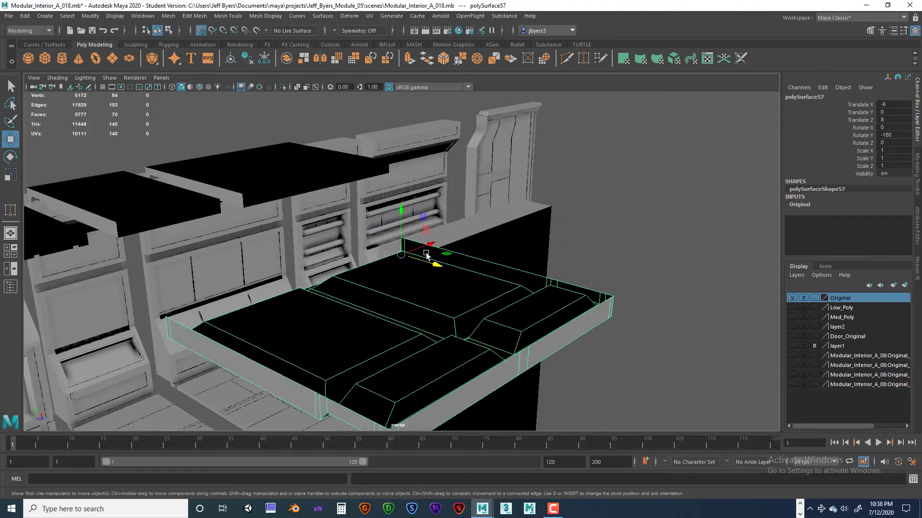
{"action": "left_click_drag", "start_coordinate": [426, 255], "coordinate": [394, 253]}
{"action": "left_click_drag", "start_coordinate": [389, 294], "coordinate": [432, 274], "text": "alt"}
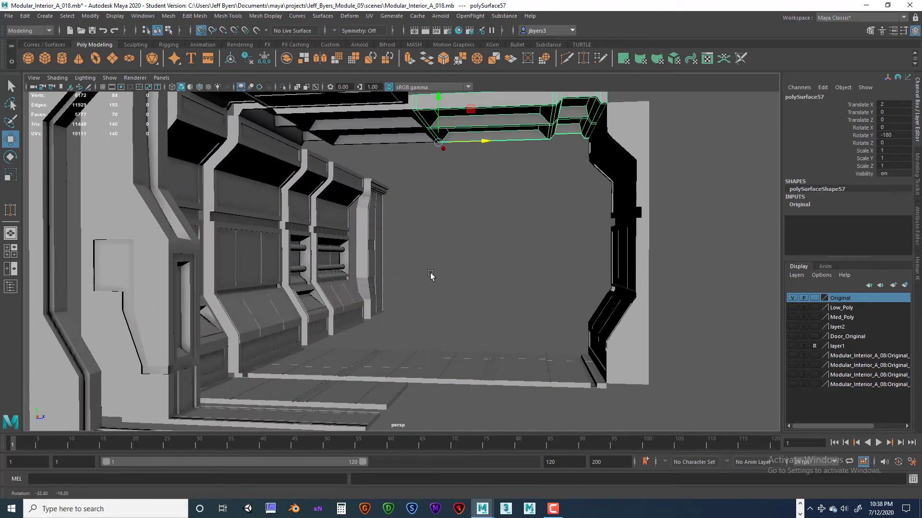
Examine how the duplicated floor, wall and ceiling pieces meet the original modules from inside and outside the hallway section.
{"action": "left_click", "coordinate": [677, 226]}
{"action": "left_click_drag", "start_coordinate": [677, 226], "coordinate": [472, 264], "text": "alt"}
{"action": "scroll", "coordinate": [442, 274], "scroll_direction": "up", "scroll_amount": 8}
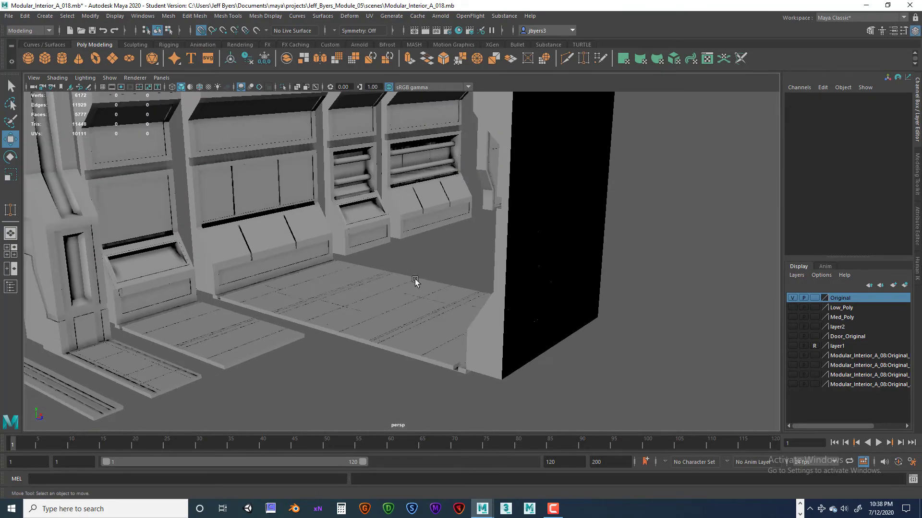
{"action": "left_click", "coordinate": [401, 300]}
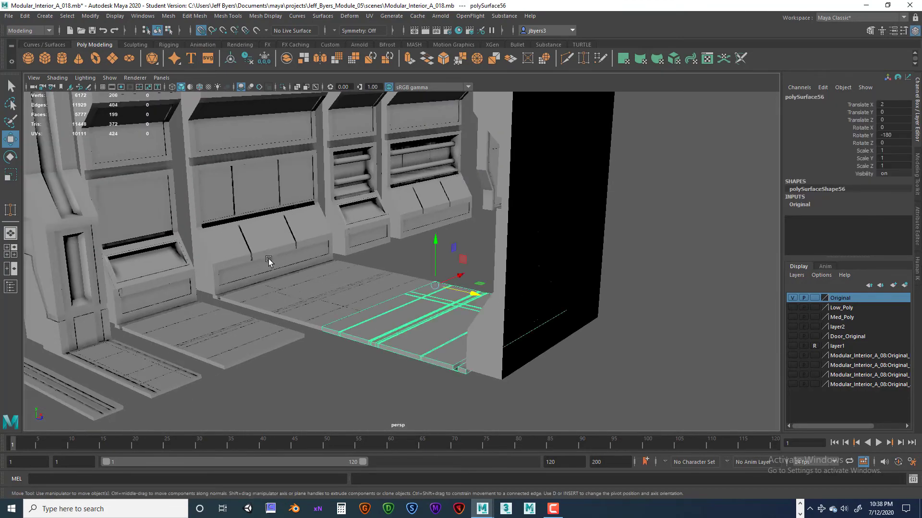
{"action": "left_click", "coordinate": [296, 305]}
{"action": "left_click", "coordinate": [245, 232]}
{"action": "left_click_drag", "start_coordinate": [369, 262], "coordinate": [444, 253], "text": "alt"}
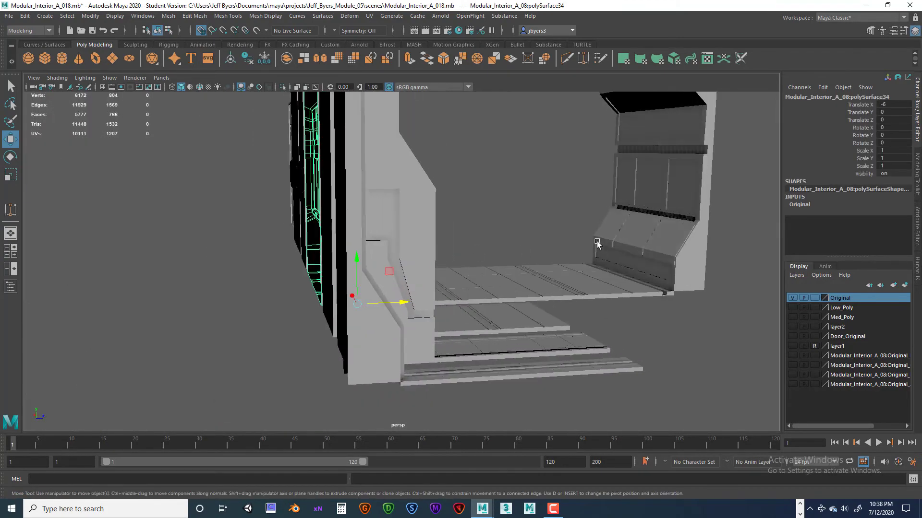
{"action": "left_click", "coordinate": [597, 244]}
{"action": "left_click_drag", "start_coordinate": [597, 244], "coordinate": [448, 291], "text": "alt"}
{"action": "left_click_drag", "start_coordinate": [371, 256], "coordinate": [571, 319], "text": "alt"}
Move the narrow shelf wall out of the row toward the door and slide the wide shelf wall against the wide paneled wall.
{"action": "left_click", "coordinate": [432, 278]}
{"action": "left_click", "coordinate": [519, 303]}
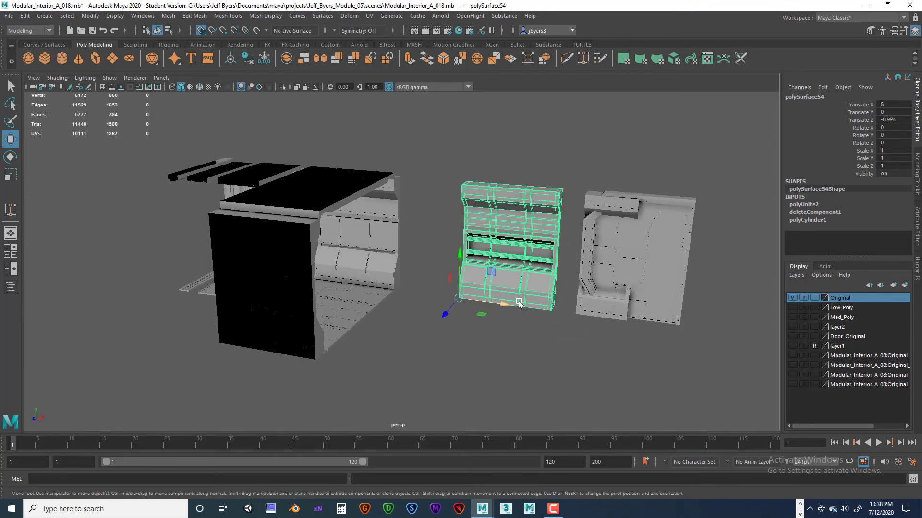
{"action": "left_click_drag", "start_coordinate": [499, 307], "coordinate": [279, 300]}
Duplicate the recessed column wall and place the copy against the outer end of the wide shelf wall.
{"action": "left_click", "coordinate": [599, 308]}
{"action": "left_click", "coordinate": [216, 300]}
{"action": "left_click_drag", "start_coordinate": [216, 300], "coordinate": [287, 313], "text": "alt"}
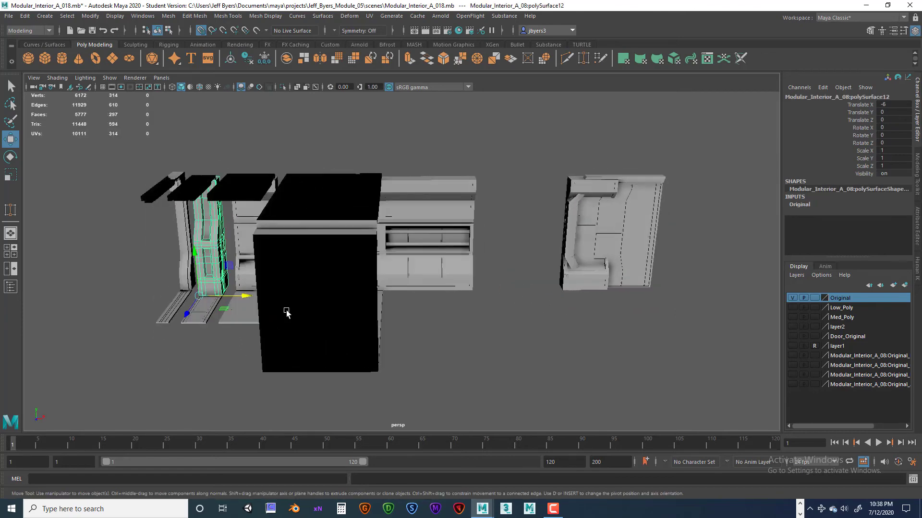
{"action": "left_click_drag", "start_coordinate": [198, 296], "coordinate": [445, 285], "text": "shift"}
{"action": "left_click", "coordinate": [469, 282]}
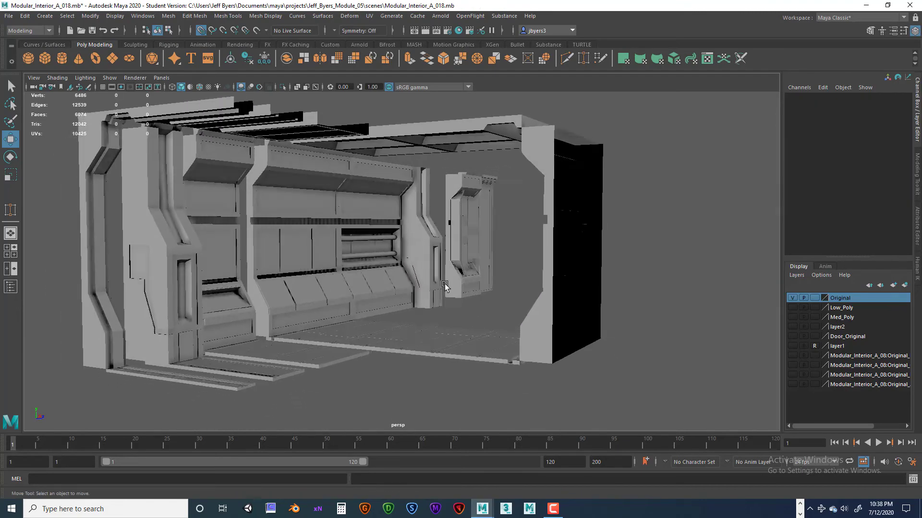
{"action": "left_click_drag", "start_coordinate": [333, 277], "coordinate": [483, 318], "text": "alt"}
{"action": "scroll", "coordinate": [504, 321], "scroll_direction": "down", "scroll_amount": 5}
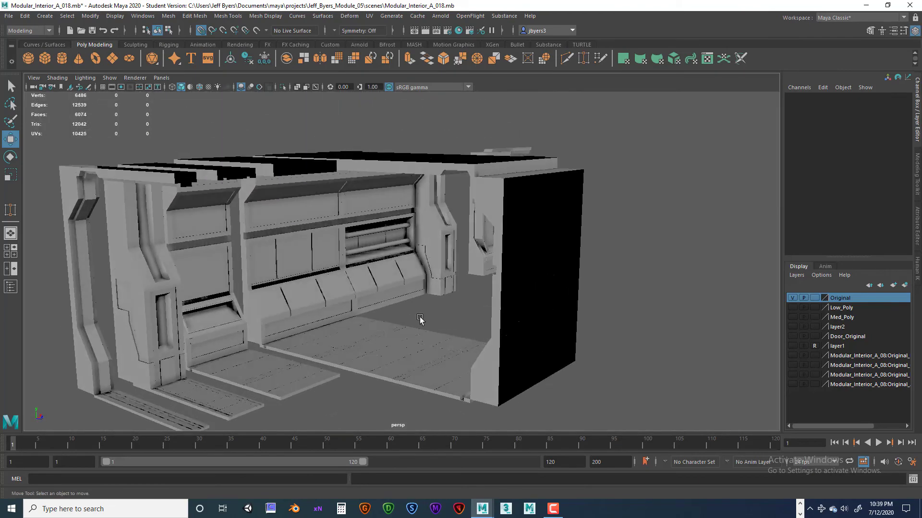
Undo the column wall duplicate and the moves of both shelf walls.
{"action": "key", "text": "ctrl+z"}
{"action": "key", "text": "ctrl+z"}
{"action": "key", "text": "ctrl+z"}
{"action": "key", "text": "ctrl+z"}
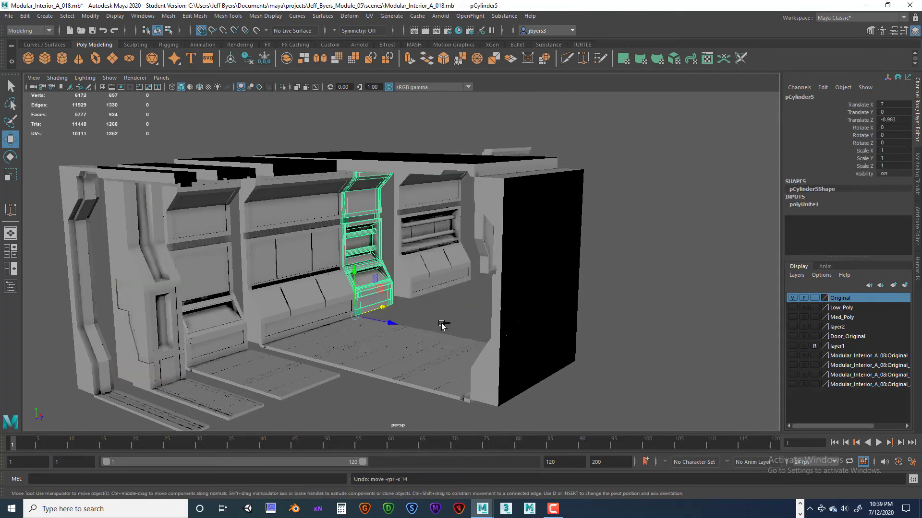
Undo the rotated ceiling and floor duplicates and the placement of the rotated wall copy.
{"action": "key", "text": "ctrl+z"}
{"action": "key", "text": "ctrl+z"}
{"action": "key", "text": "ctrl+z"}
{"action": "key", "text": "ctrl+z"}
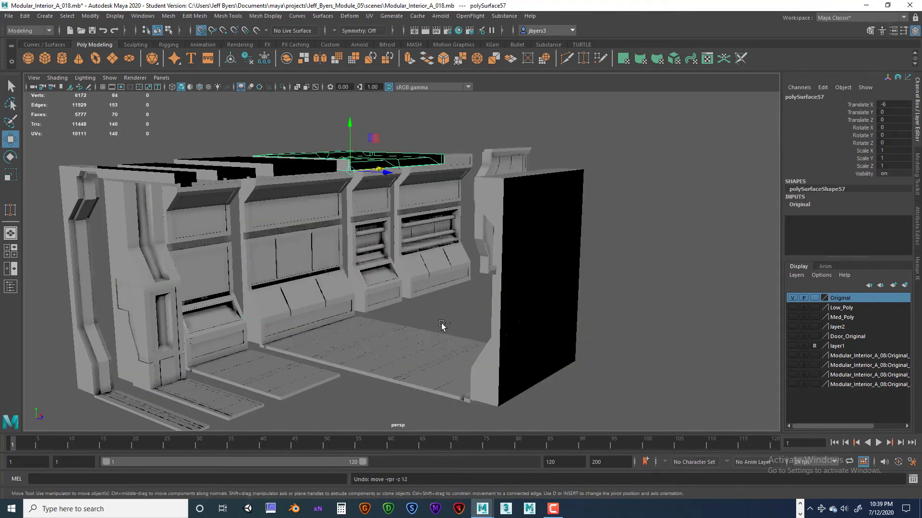
{"action": "key", "text": "ctrl+z"}
{"action": "key", "text": "ctrl+z"}
{"action": "key", "text": "ctrl+z"}
{"action": "key", "text": "ctrl+z"}
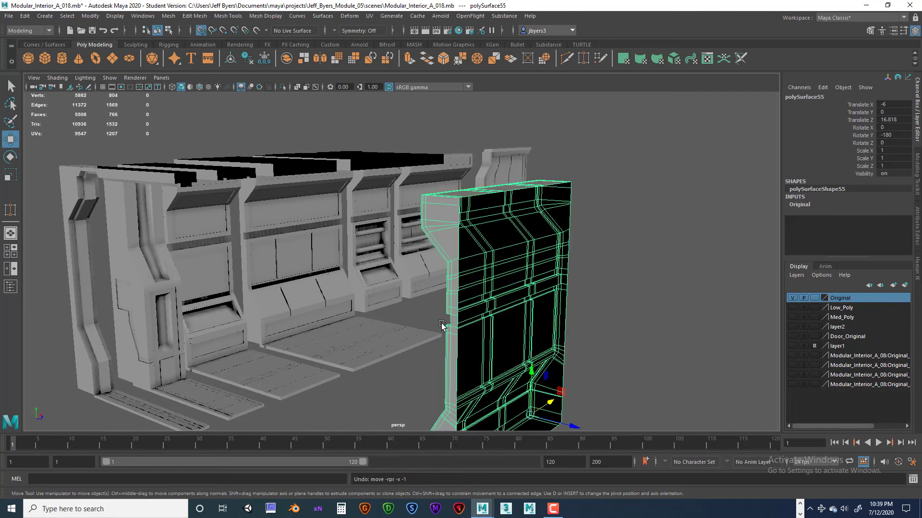
Undo the rotated duplicate of the wide wall.
{"action": "key", "text": "ctrl+z"}
{"action": "key", "text": "ctrl+z"}
{"action": "key", "text": "ctrl+z"}
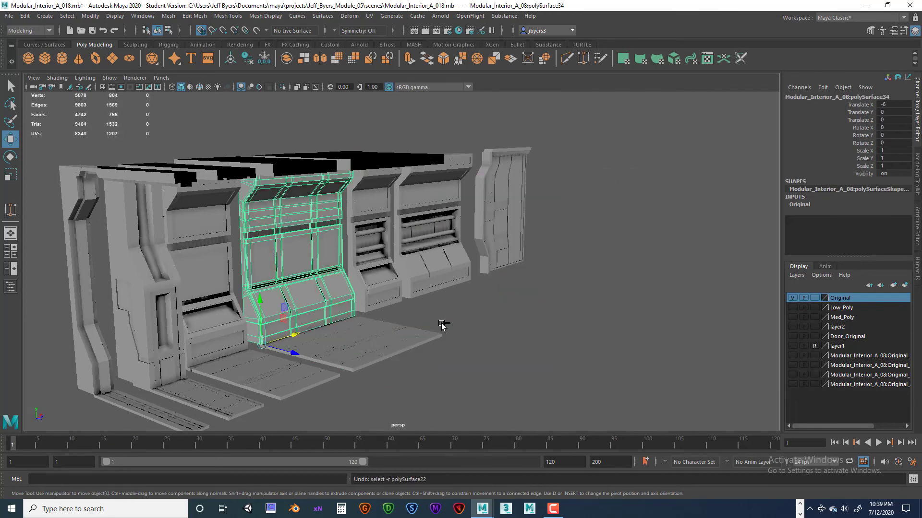
{"action": "key", "text": "ctrl+z"}
{"action": "key", "text": "ctrl+z"}
{"action": "key", "text": "ctrl+z"}
{"action": "key", "text": "ctrl+z"}
{"action": "key", "text": "ctrl+z"}
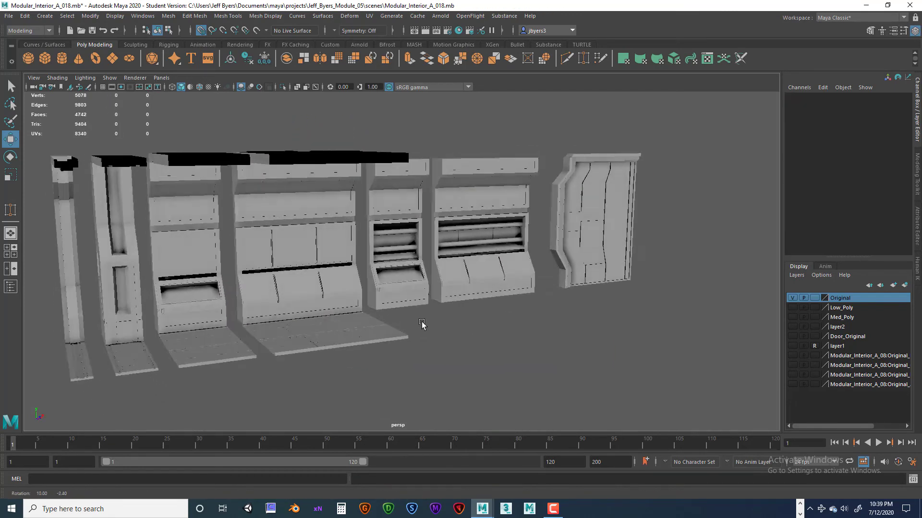
{"action": "key", "text": "ctrl+z"}
{"action": "key", "text": "ctrl+z"}
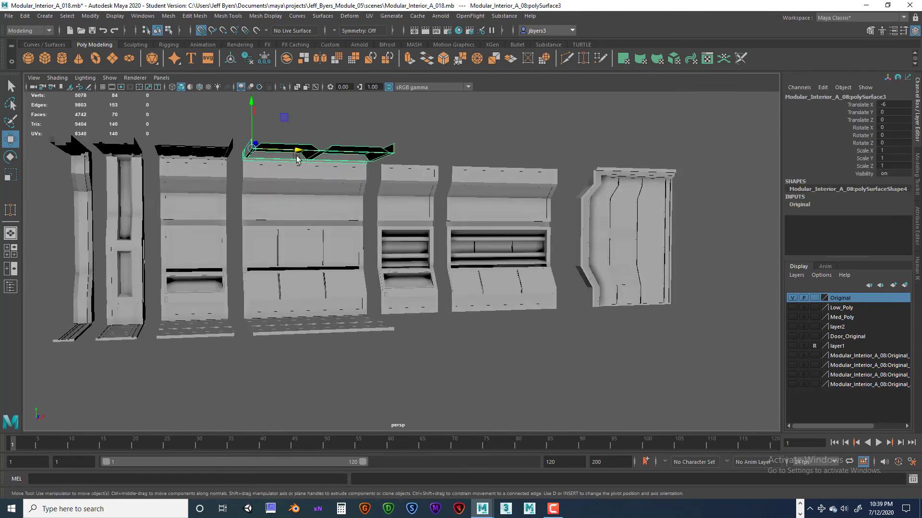
Try sliding the widest ceiling piece and the wide wall along the row, the wall to Translate X 0, and undo the moves.
{"action": "left_click_drag", "start_coordinate": [295, 150], "coordinate": [342, 184]}
{"action": "key", "text": "ctrl+z"}
{"action": "key", "text": "ctrl+z"}
{"action": "key", "text": "ctrl+z"}
{"action": "key", "text": "ctrl+z"}
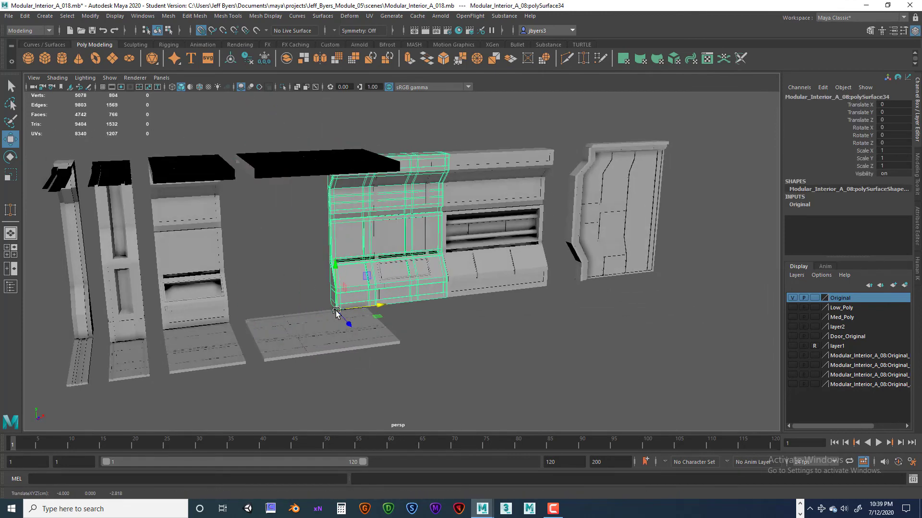
{"action": "key", "text": "ctrl+z"}
{"action": "key", "text": "ctrl+z"}
{"action": "key", "text": "ctrl+z"}
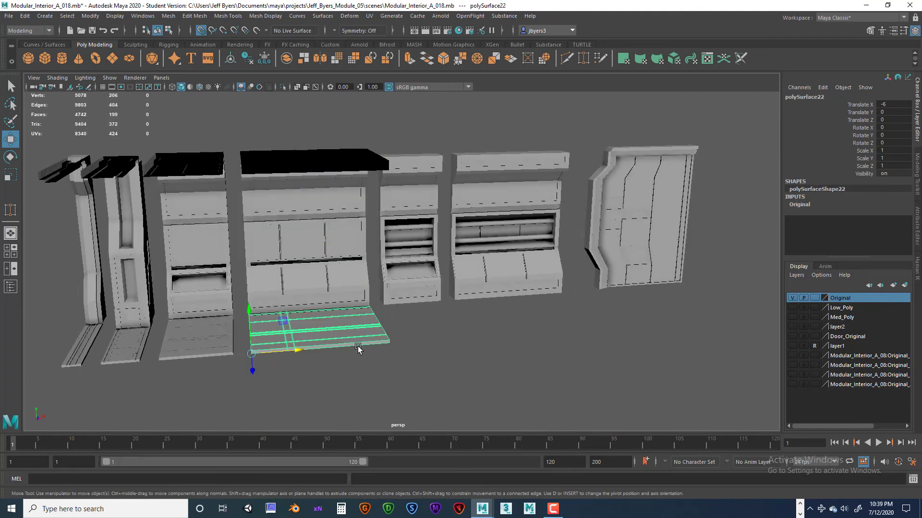
Try sliding the widest floor piece along the row to Translate X -1, and undo the move.
{"action": "left_click_drag", "start_coordinate": [302, 347], "coordinate": [332, 350]}
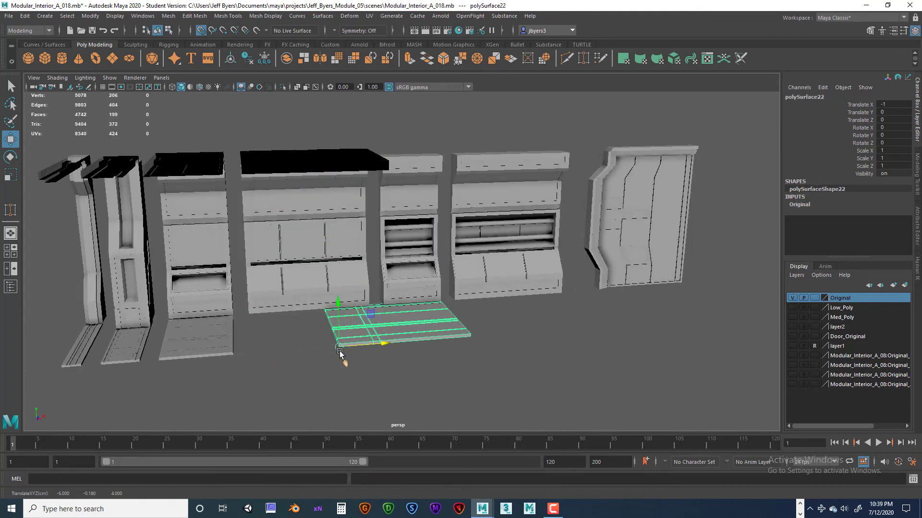
{"action": "key", "text": "ctrl+z"}
{"action": "key", "text": "ctrl+z"}
{"action": "key", "text": "ctrl+z"}
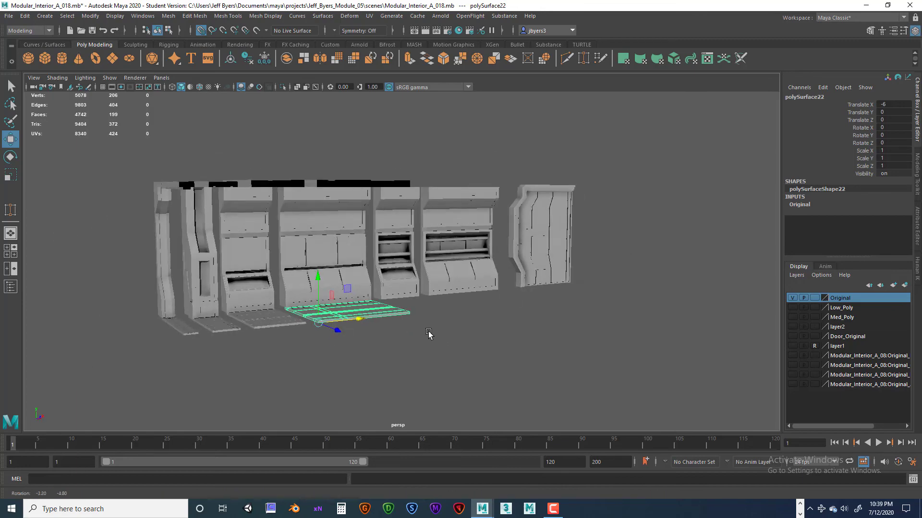
{"action": "key", "text": "ctrl+z"}
{"action": "key", "text": "ctrl+z"}
{"action": "key", "text": "ctrl+z"}
{"action": "key", "text": "ctrl+z"}
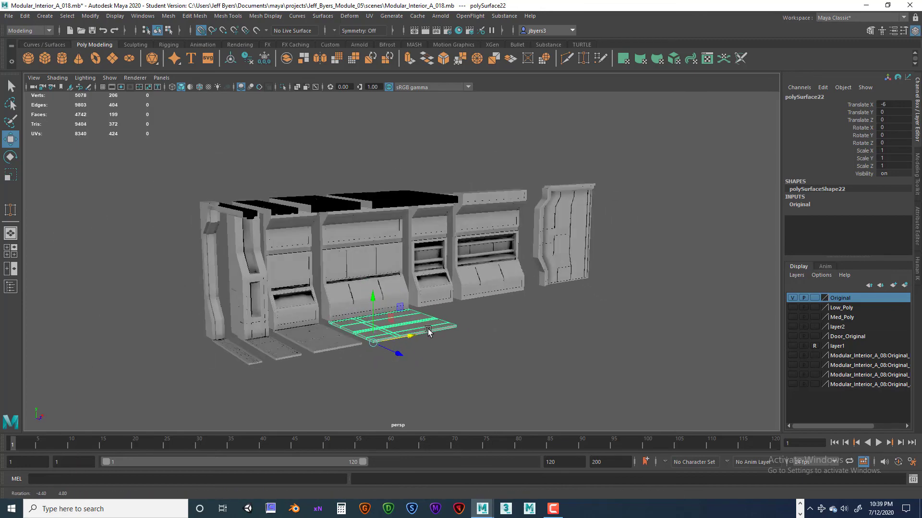
Examine the row of floor, wall and ceiling modules up close and from a distance.
{"action": "middle_click_drag", "start_coordinate": [428, 331], "coordinate": [426, 309], "text": "alt"}
{"action": "left_click_drag", "start_coordinate": [427, 309], "coordinate": [435, 295], "text": "alt"}
{"action": "scroll", "coordinate": [437, 297], "scroll_direction": "up", "scroll_amount": 5}
{"action": "middle_click_drag", "start_coordinate": [438, 300], "coordinate": [490, 322], "text": "alt"}
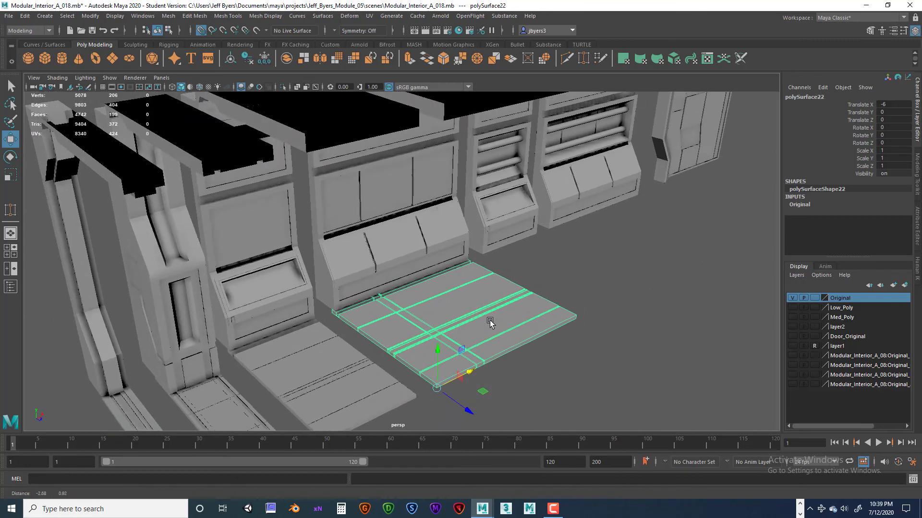
{"action": "scroll", "coordinate": [482, 312], "scroll_direction": "down", "scroll_amount": 3}
{"action": "left_click_drag", "start_coordinate": [479, 309], "coordinate": [346, 294], "text": "alt"}
{"action": "scroll", "coordinate": [331, 298], "scroll_direction": "down", "scroll_amount": 2}
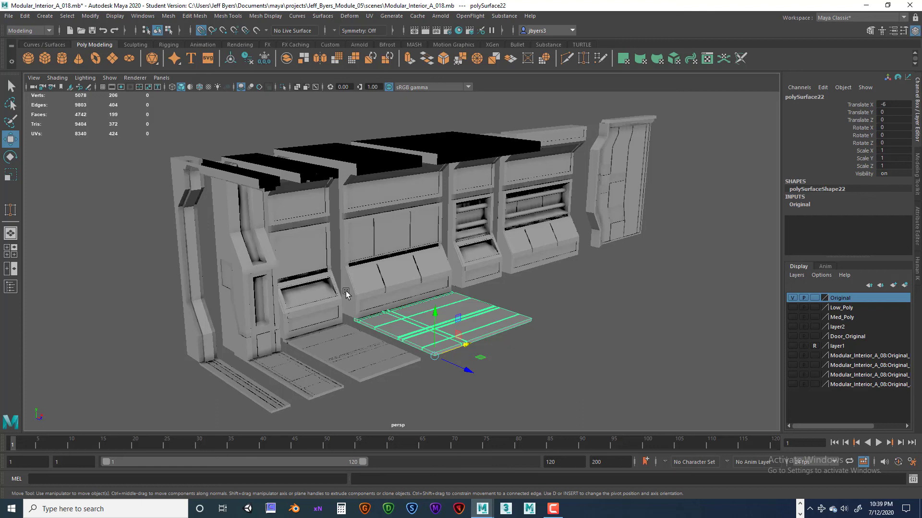
{"action": "scroll", "coordinate": [336, 320], "scroll_direction": "down", "scroll_amount": 2}
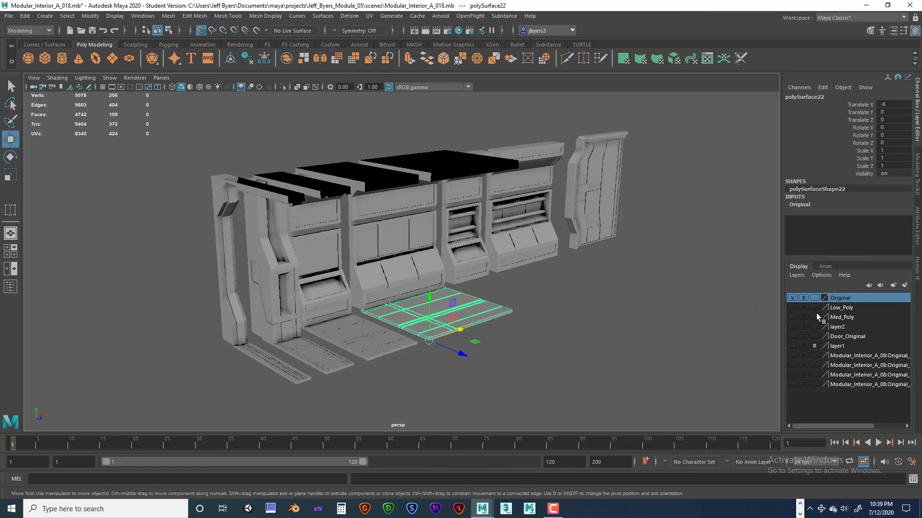
{"action": "scroll", "coordinate": [511, 329], "scroll_direction": "up", "scroll_amount": 5}
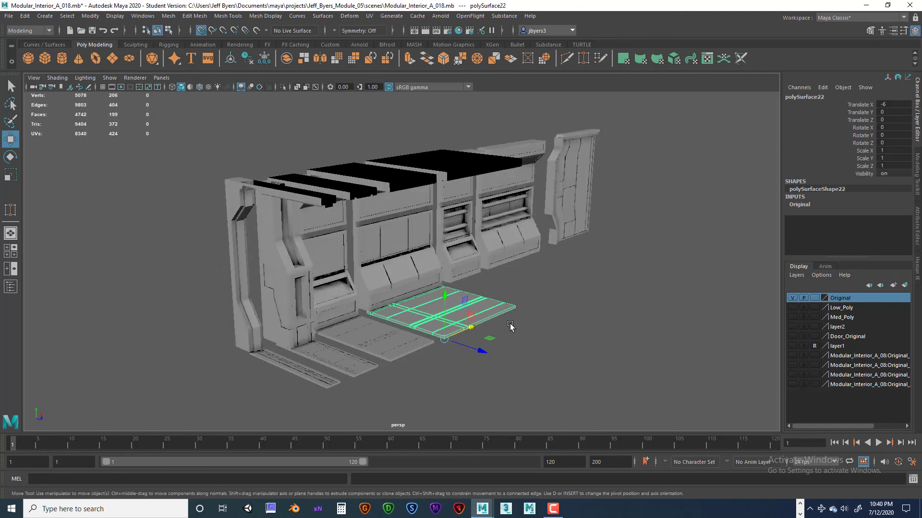
{"action": "scroll", "coordinate": [556, 278], "scroll_direction": "up", "scroll_amount": 1}
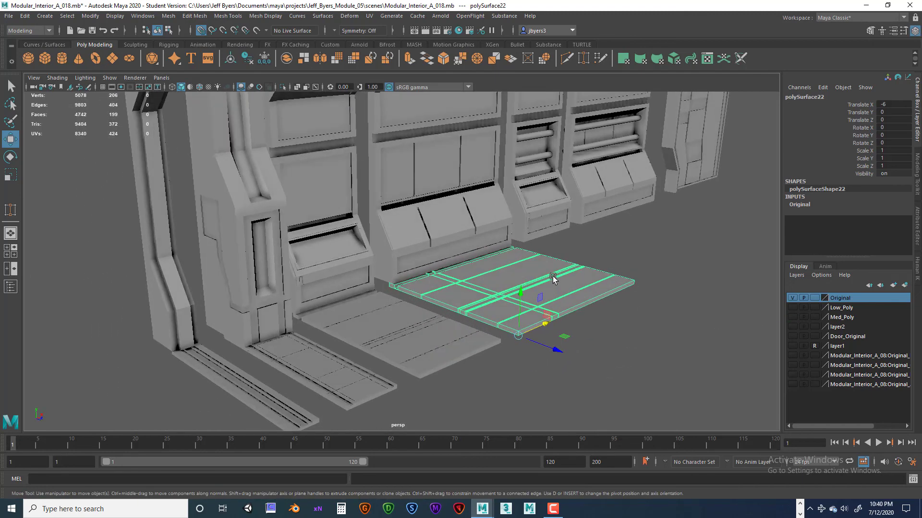
{"action": "mouse_move", "coordinate": [600, 298]}
{"action": "left_mouse_down", "text": "alt"}
{"action": "mouse_move", "coordinate": [613, 293]}
{"action": "mouse_move", "coordinate": [604, 288]}
{"action": "left_mouse_up", "text": "alt"}
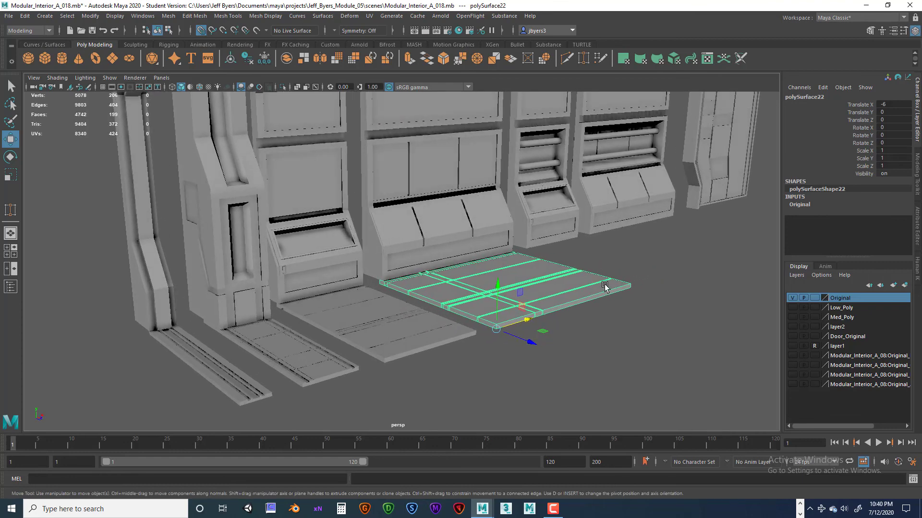
{"action": "scroll", "coordinate": [605, 287], "scroll_direction": "down", "scroll_amount": 3}
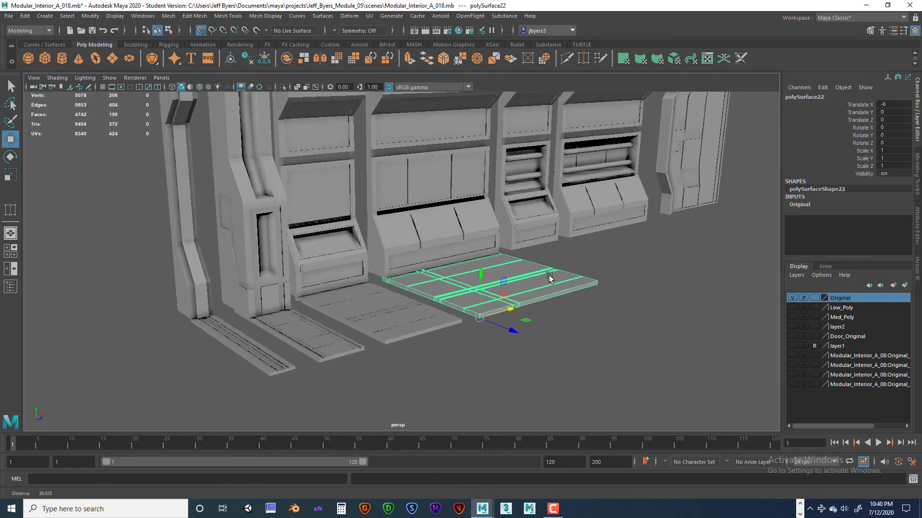
Select the wide paneled wall and inspect the module row from a lower angle.
{"action": "left_click_drag", "start_coordinate": [549, 277], "coordinate": [432, 287], "text": "alt"}
{"action": "right_click_drag", "start_coordinate": [374, 244], "coordinate": [354, 303]}
{"action": "left_click_drag", "start_coordinate": [578, 328], "coordinate": [580, 323], "text": "alt"}
{"action": "left_click_drag", "start_coordinate": [632, 339], "coordinate": [575, 355], "text": "alt"}
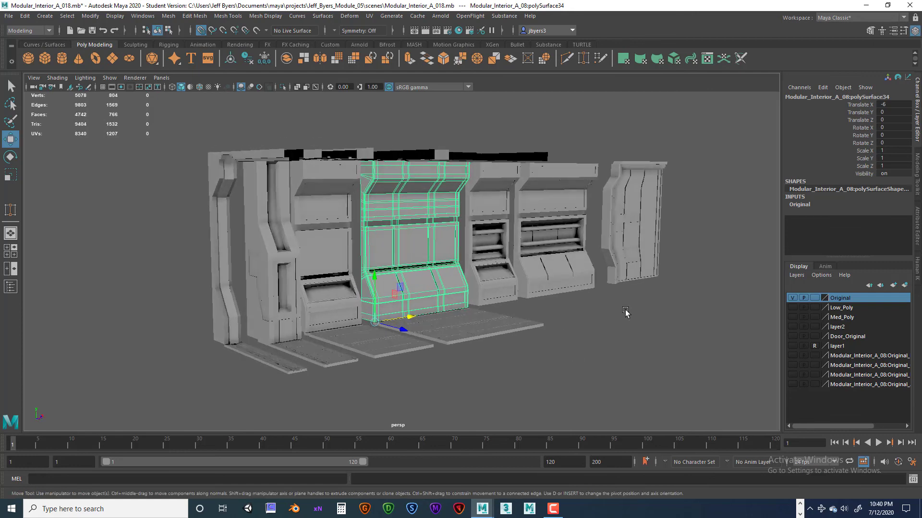